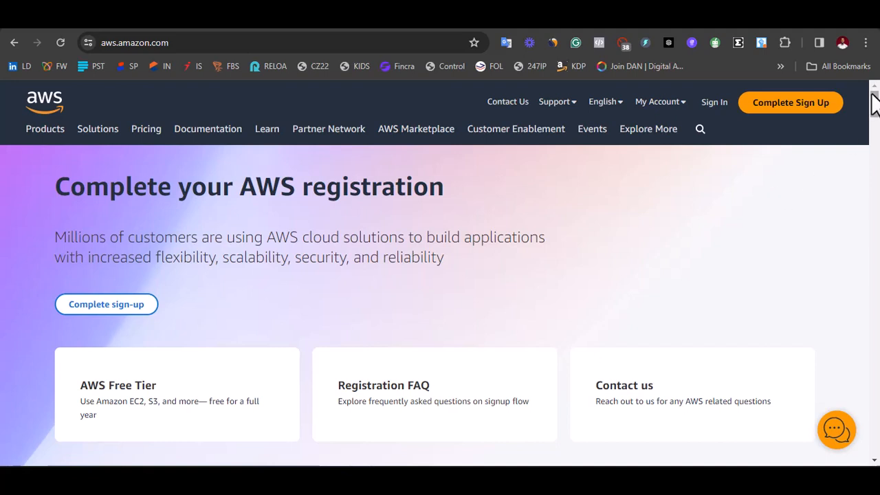
Continue the AWS sign-up to the root-user sign-in page and clear the pre-filled root email
left_click(181, 42)
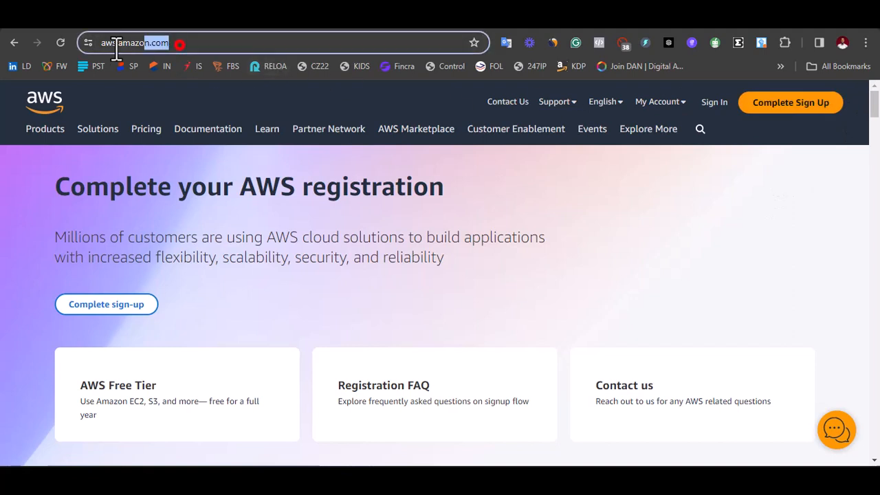
left_click(786, 110)
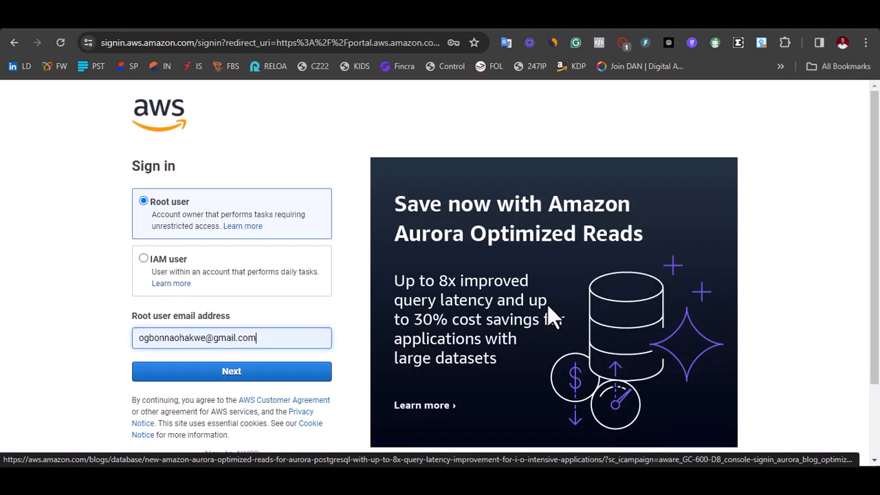
key("ctrl+a")
key("BackSpace")
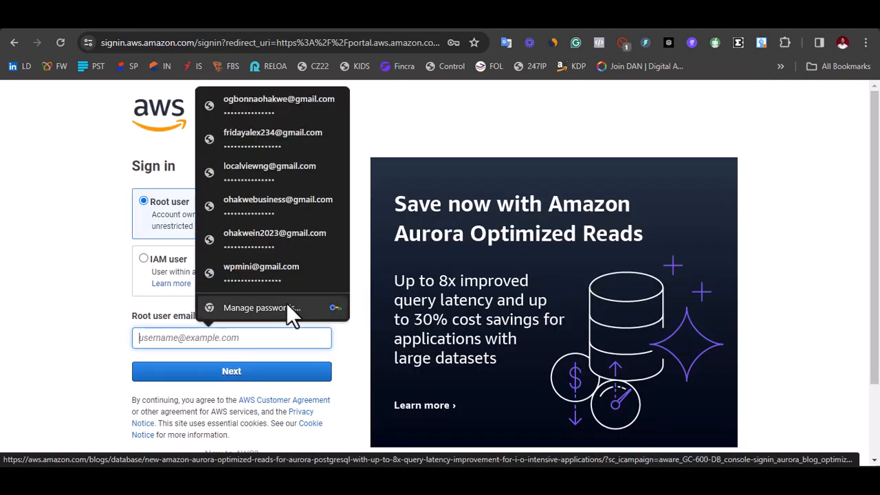
left_click(79, 298)
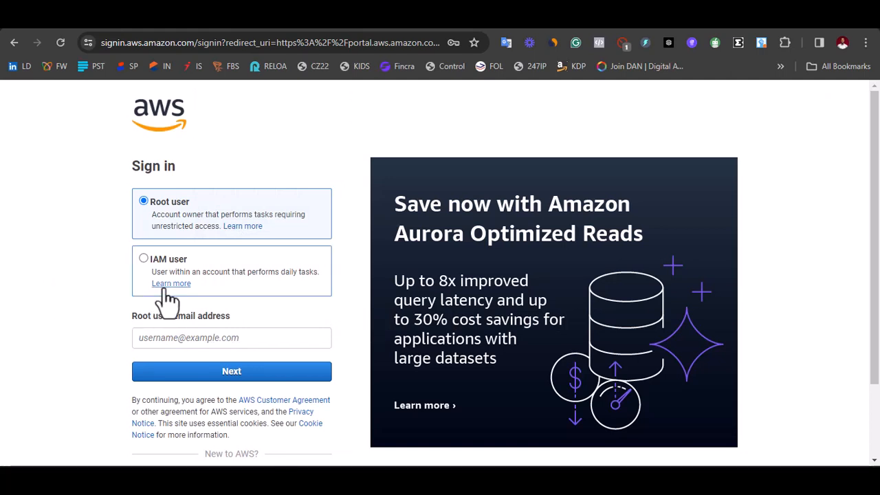
scroll(207, 288, "down", 2)
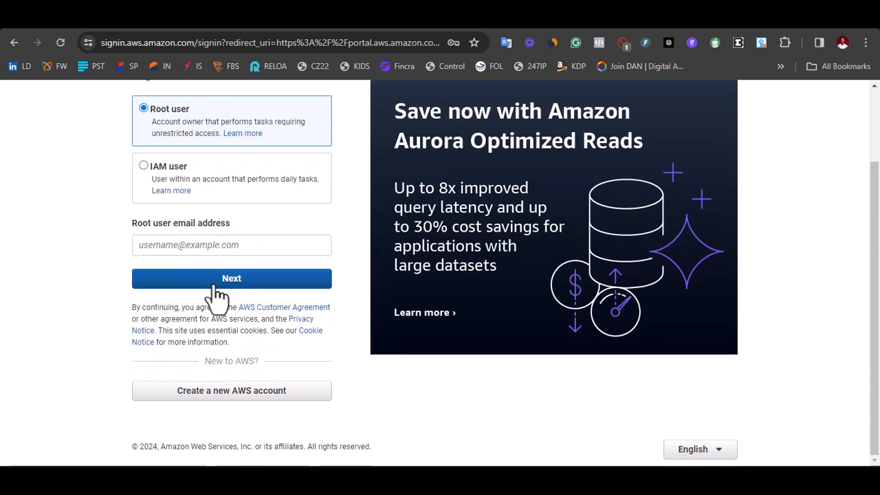
Start a new AWS account with a new root email and account name, and request the verification code
left_click(235, 392)
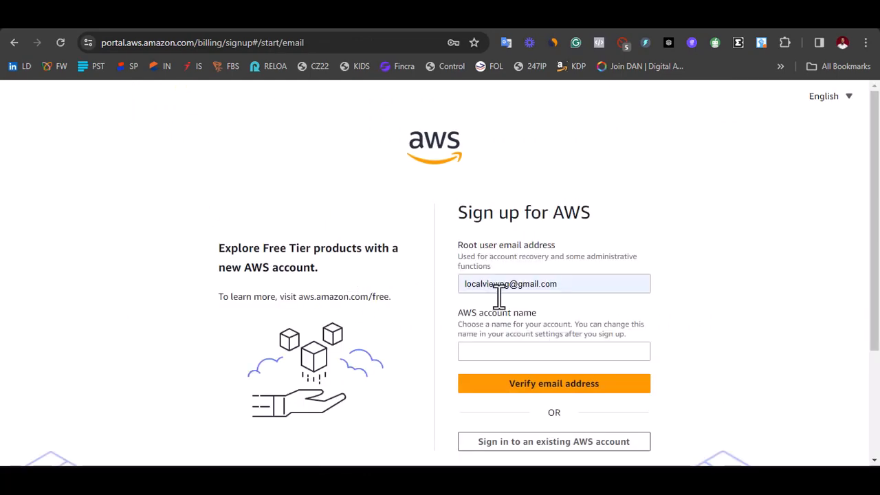
scroll(523, 325, "down", 1)
triple_click(562, 218)
key("BackSpace")
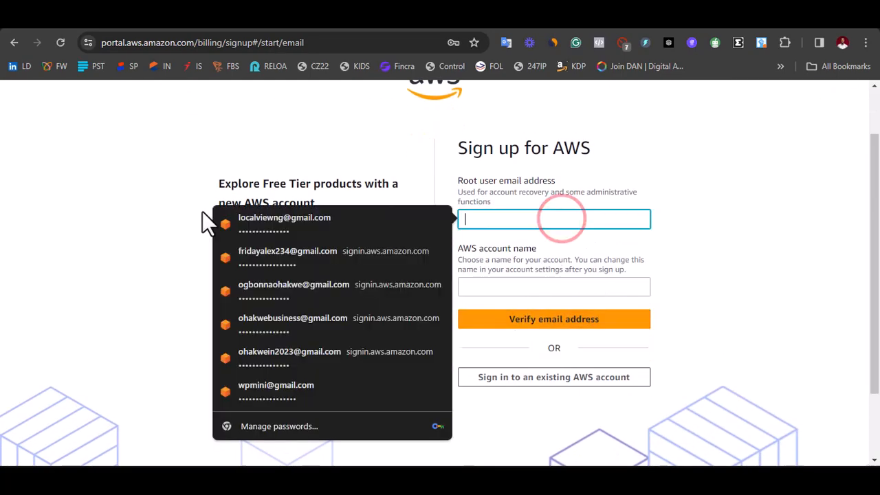
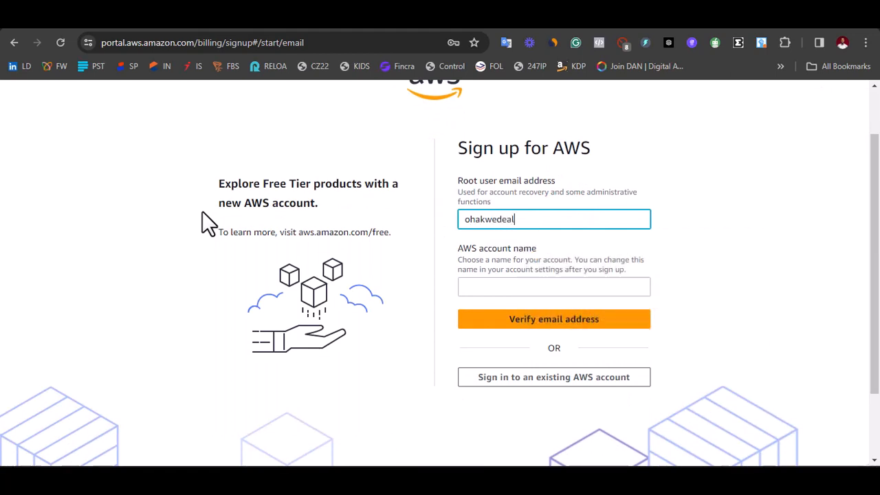
key("Tab")
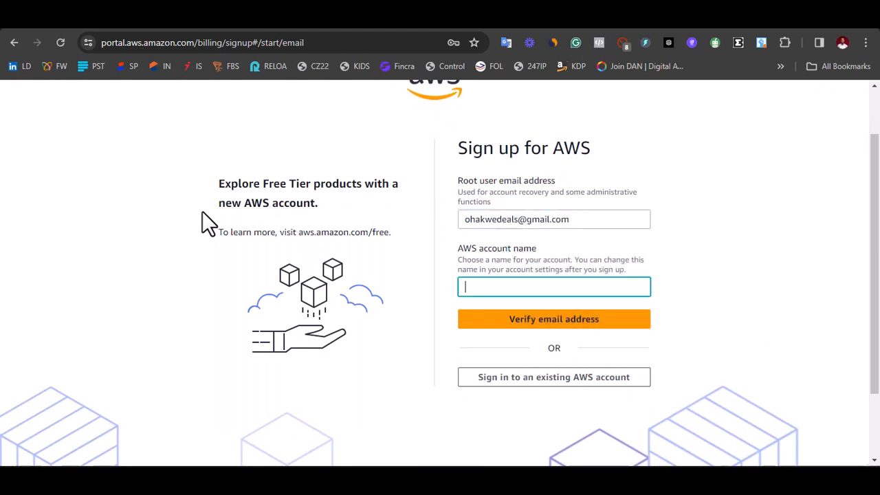
type("OhakweDeas")
key("Left")
type("l")
key("Left")
key("Left")
key("Left")
key("Left")
left_click(525, 328)
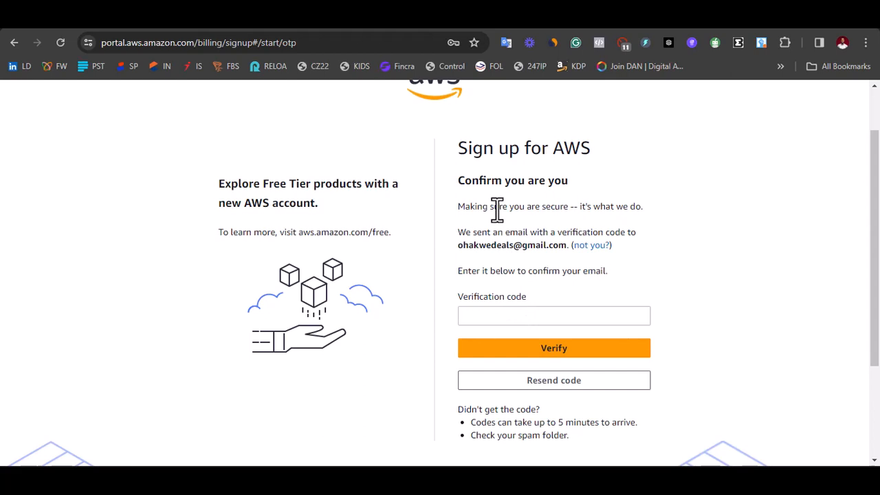
Copy the verification code from the AWS Email Verification message in Gmail into the code field
left_click(275, 16)
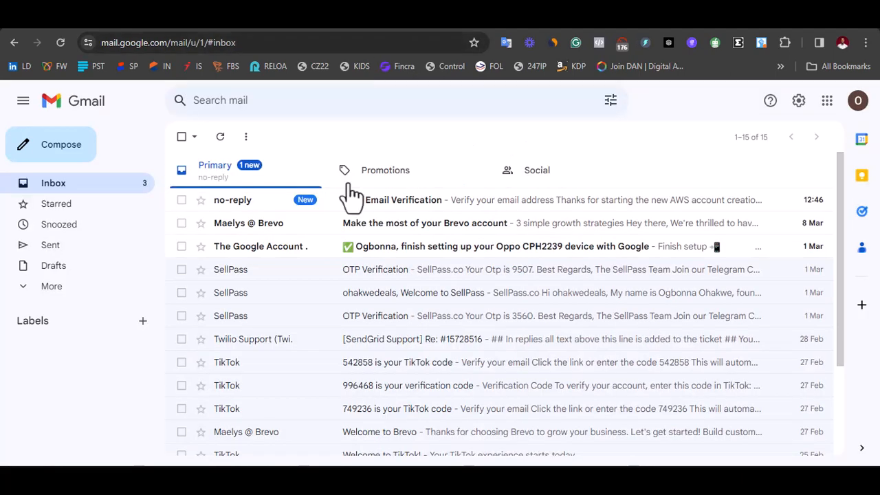
left_click(388, 204)
scroll(519, 413, "down", 1)
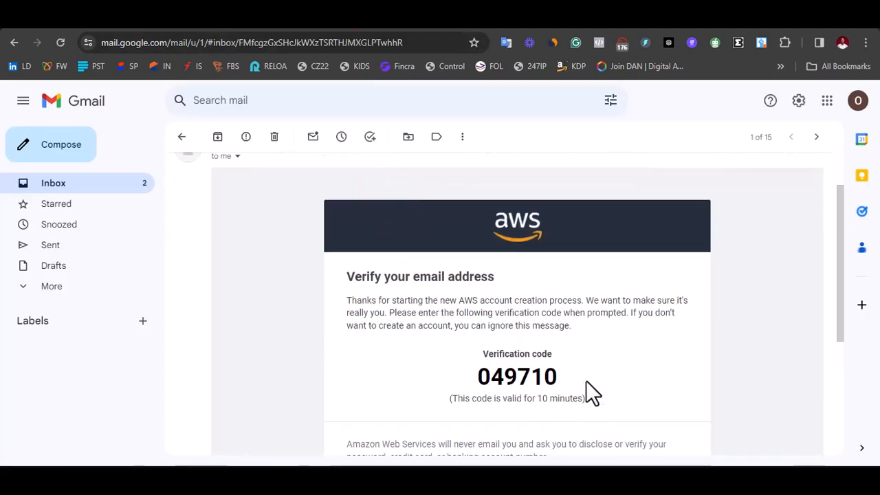
left_click_drag(564, 375, 478, 374)
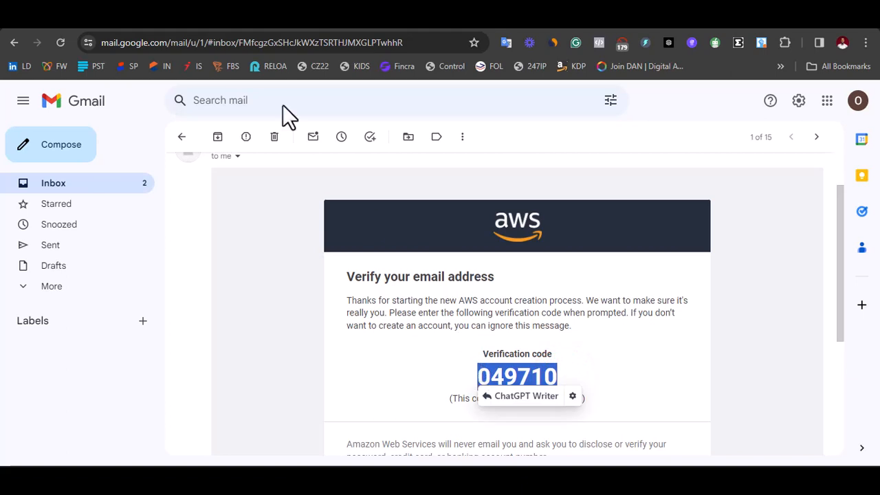
key("ctrl+c")
key("ctrl+shift+Tab")
left_click(487, 318)
Submit the verification code, then set and confirm the root user password and continue
key("ctrl+v")
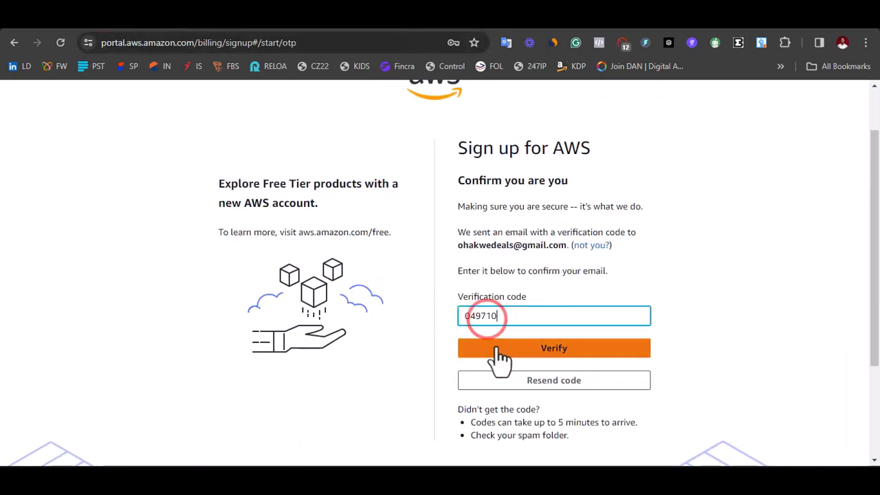
left_click(495, 348)
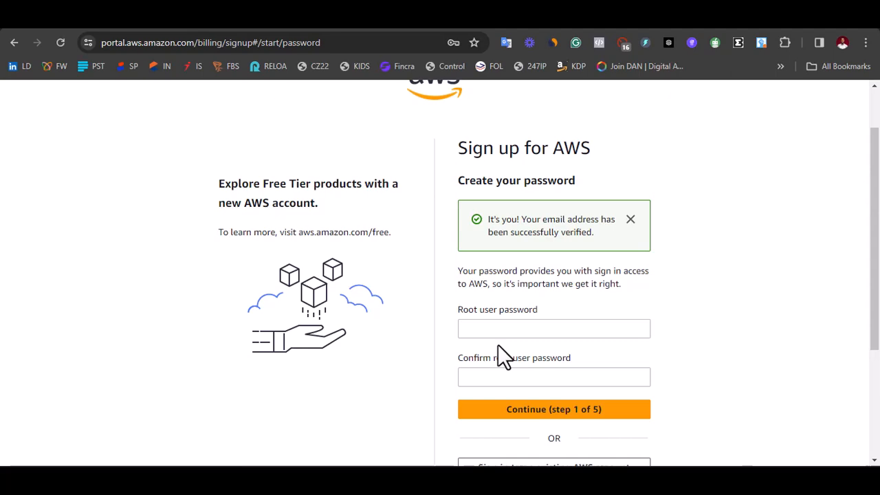
left_click(507, 324)
left_click(413, 322)
left_click(501, 294)
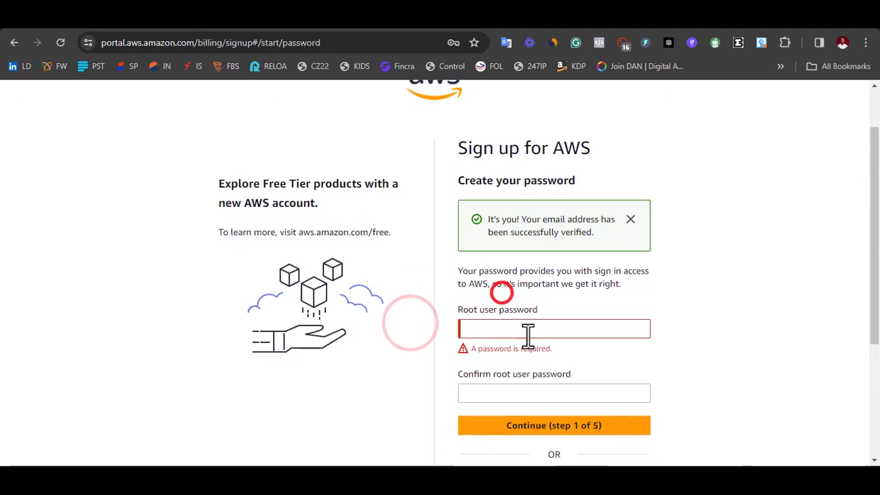
left_click(531, 331)
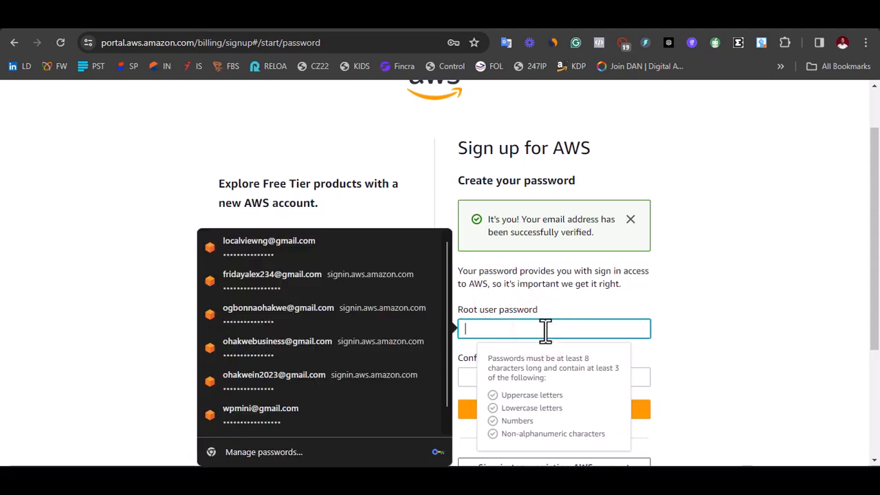
type("•••••••••••••••")
key("Tab")
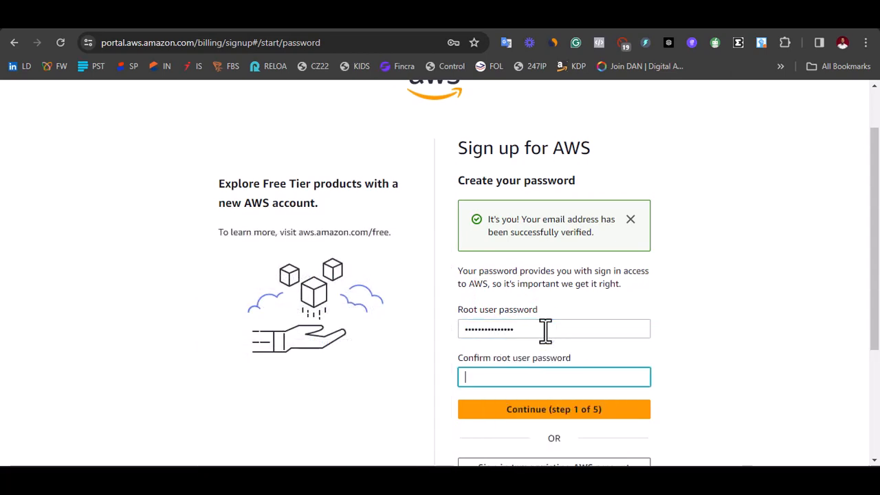
type("•••••••••••••••")
left_click(518, 410)
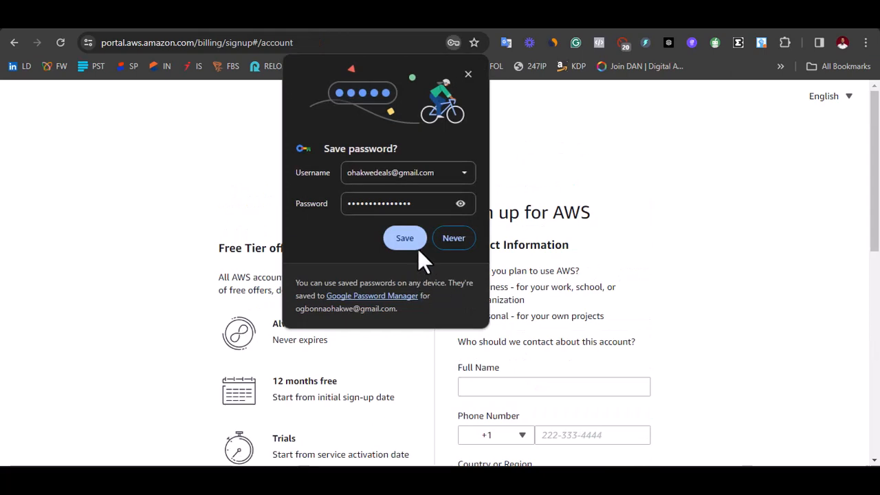
Save the new root password in Chrome's password manager and dismiss the key-icon tip
left_click(411, 238)
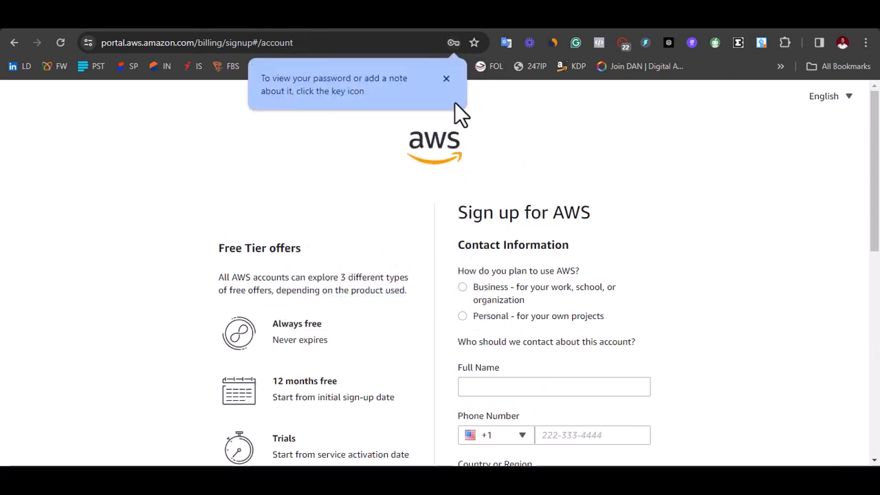
left_click(447, 78)
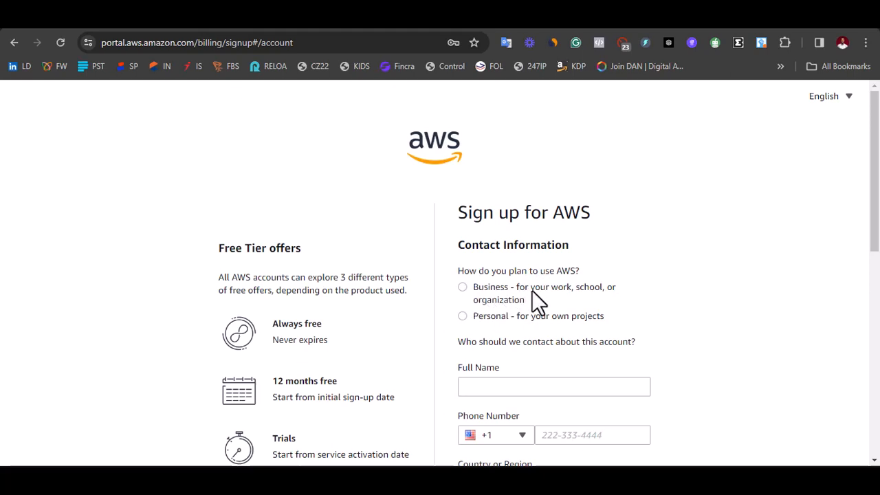
Choose Business as the planned use of AWS
left_click(460, 285)
scroll(479, 275, "down", 3)
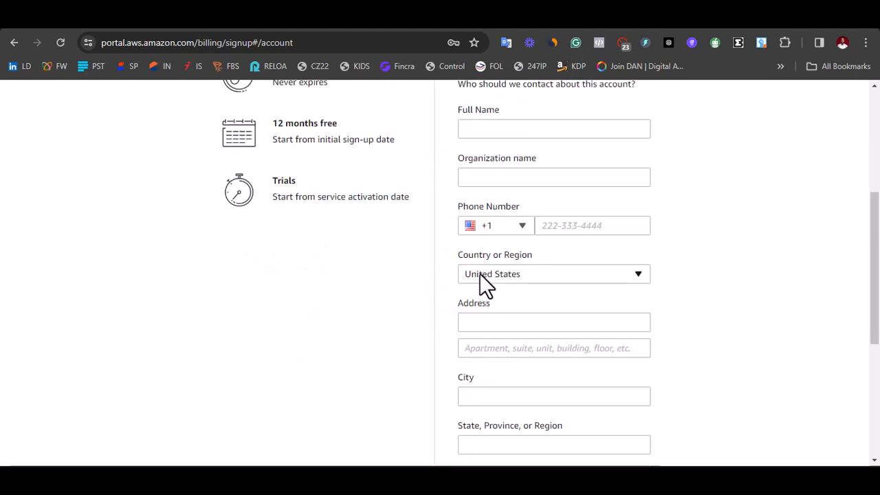
scroll(486, 286, "down", 3)
scroll(510, 277, "up", 4)
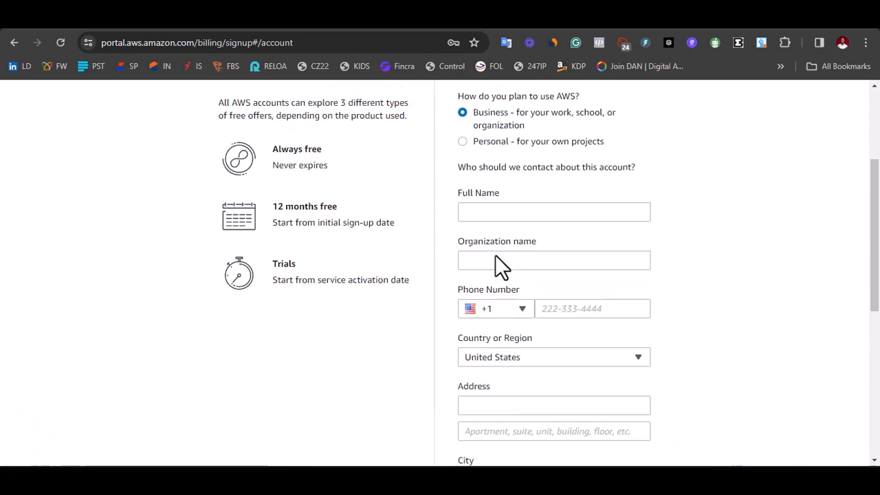
scroll(481, 260, "up", 2)
left_click(465, 255)
scroll(471, 275, "down", 4)
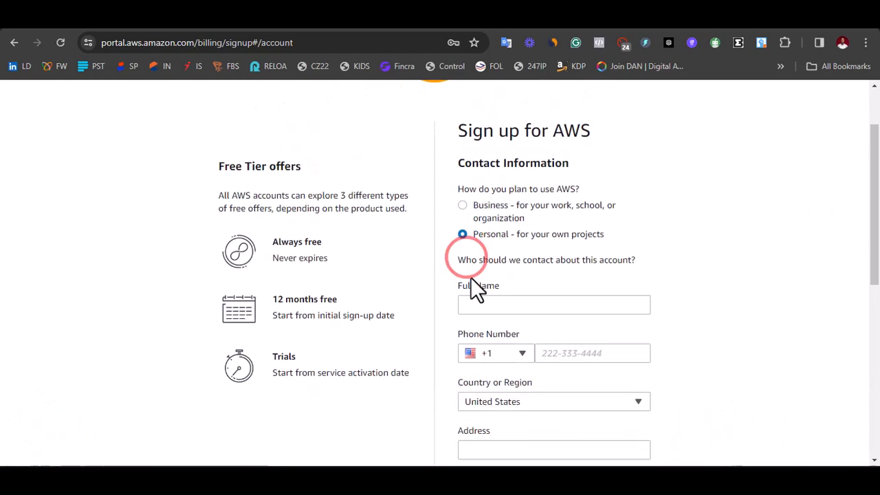
scroll(494, 256, "up", 4)
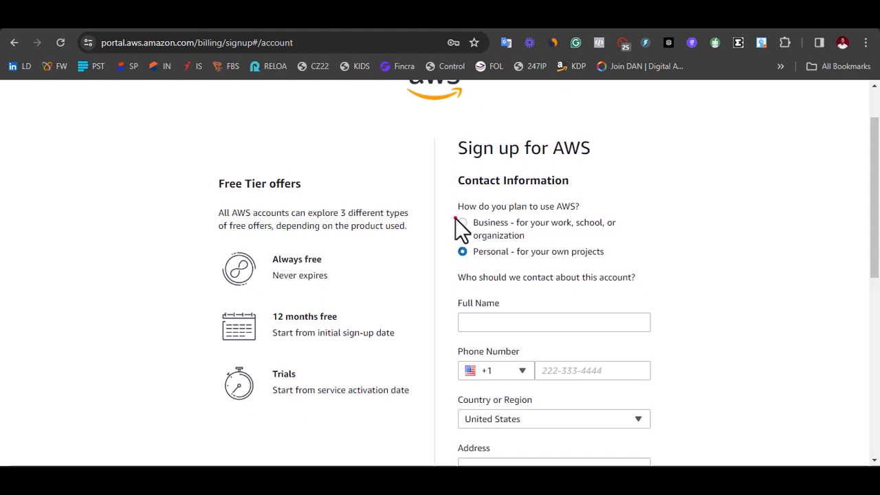
left_click(461, 223)
Fill in the contact's full name and the organization name
left_click(478, 321)
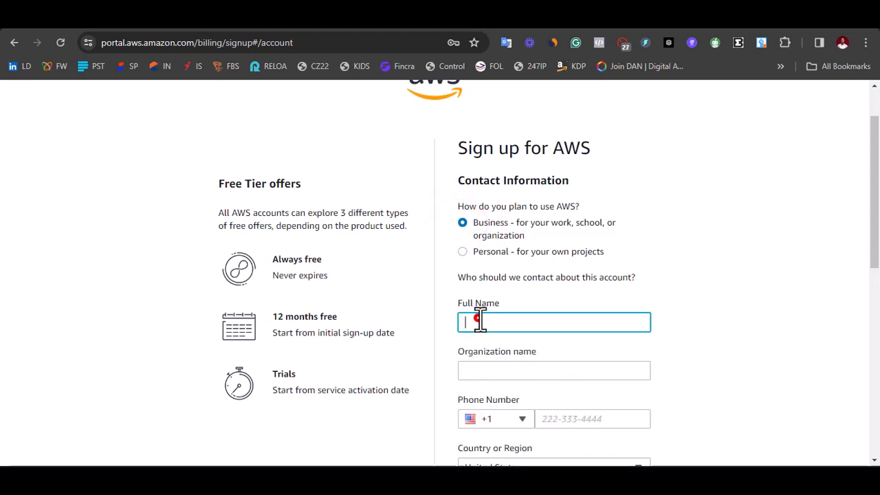
key("Tab")
type("Bi")
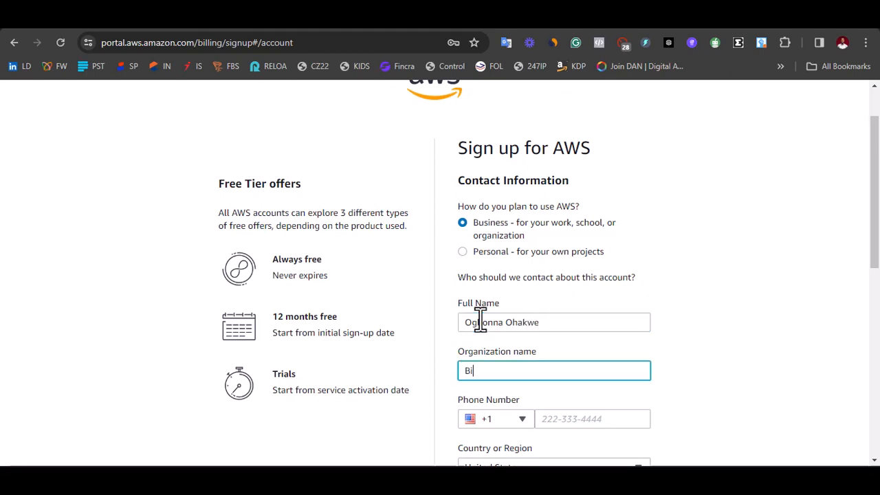
type("gtink Digital Creations")
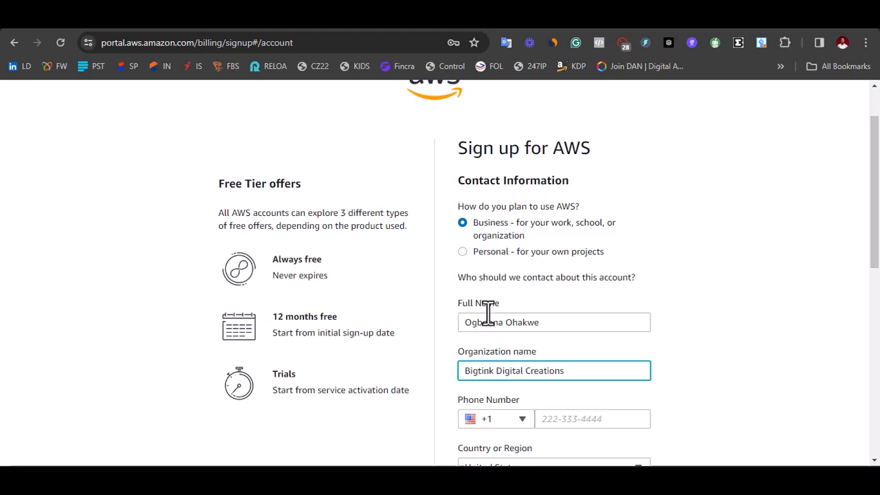
scroll(481, 306, "down", 2)
Enter the contact phone number with the Nigeria +234 code and set the country to Nigeria
left_click(486, 285)
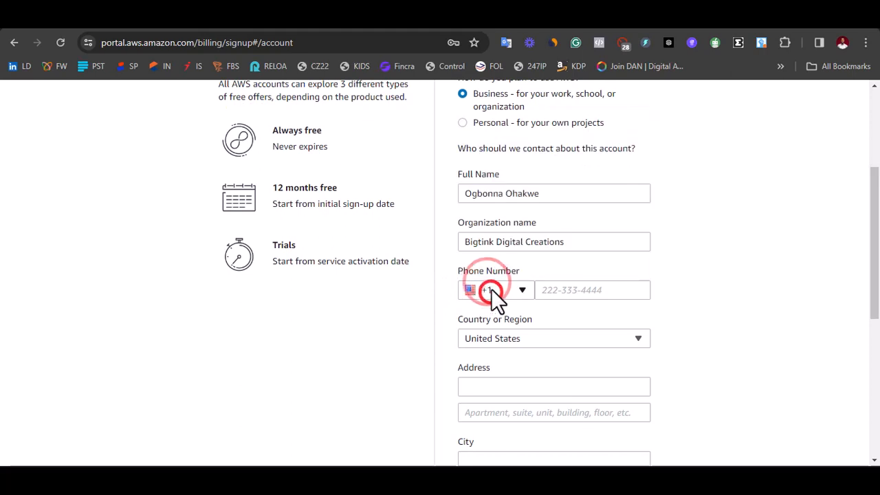
type("nigeria")
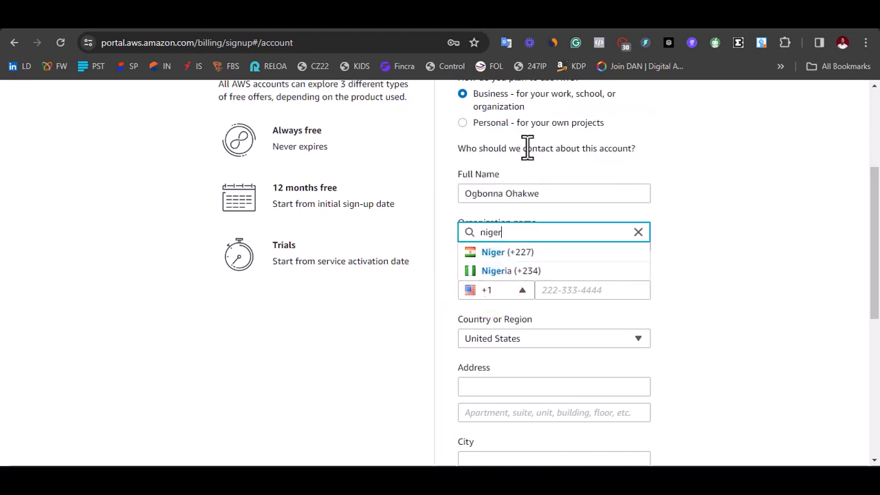
left_click(535, 272)
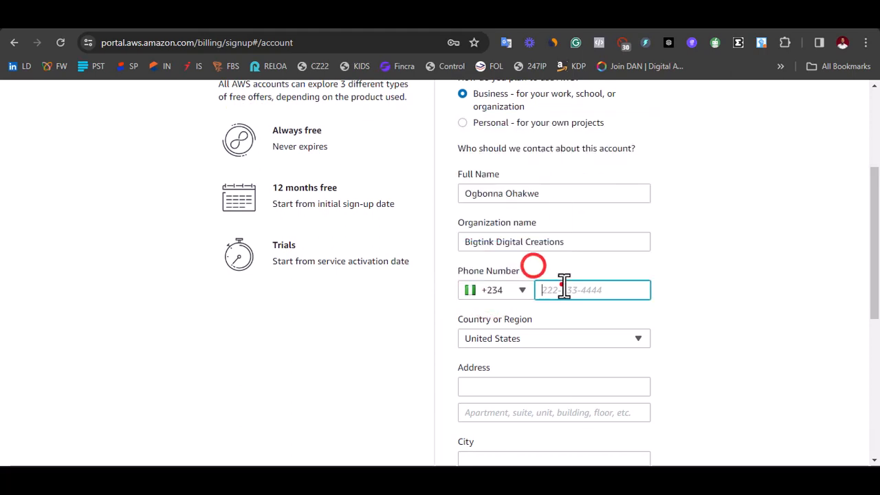
left_click(564, 288)
type("8166")
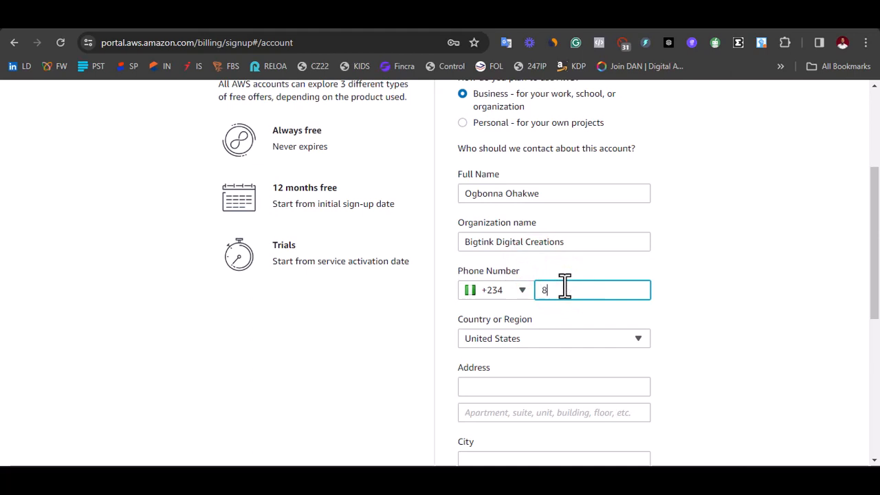
type("8666")
left_click(535, 340)
type("niger")
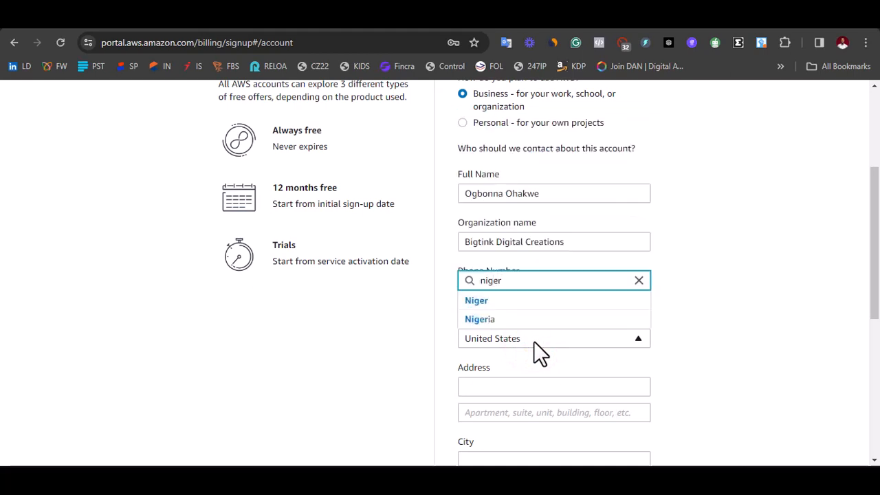
left_click(519, 320)
left_click(524, 383)
Type the contact's street address, correcting the typos
scroll(448, 349, "down", 3)
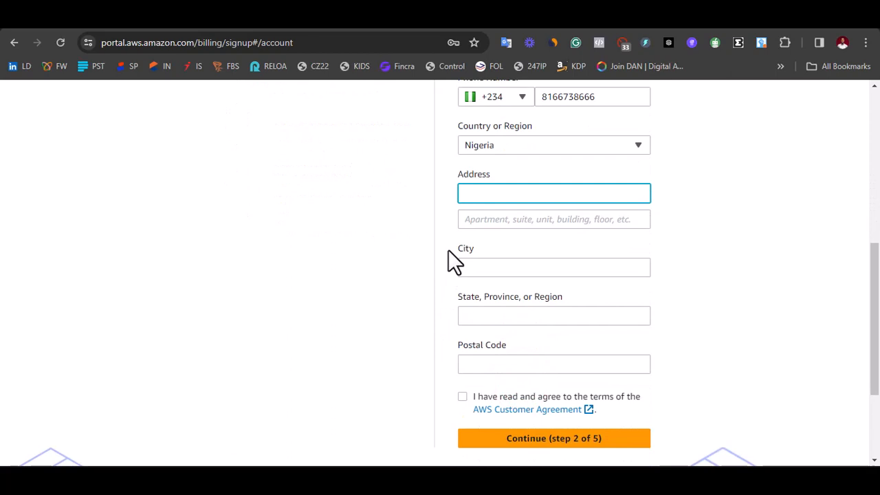
type("Lekki, Lagi")
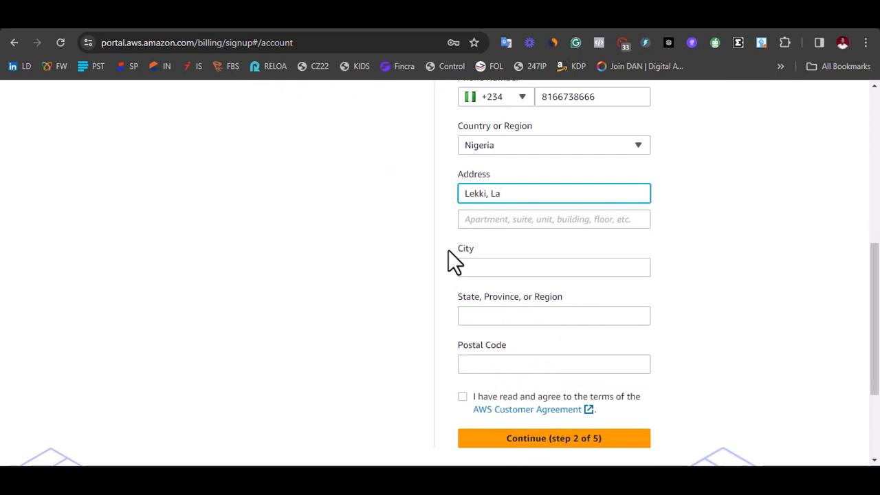
key("BackSpace")
type("os SAT")
key("BackSpace")
key("BackSpace")
type("tate")
Fill in the city and state or region fields
left_click(484, 267)
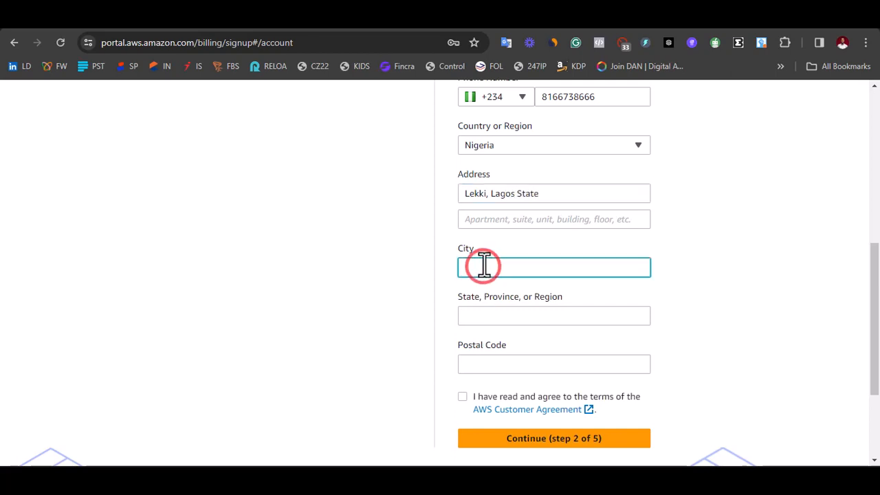
type("Lekki")
key("Tab")
type("Lago")
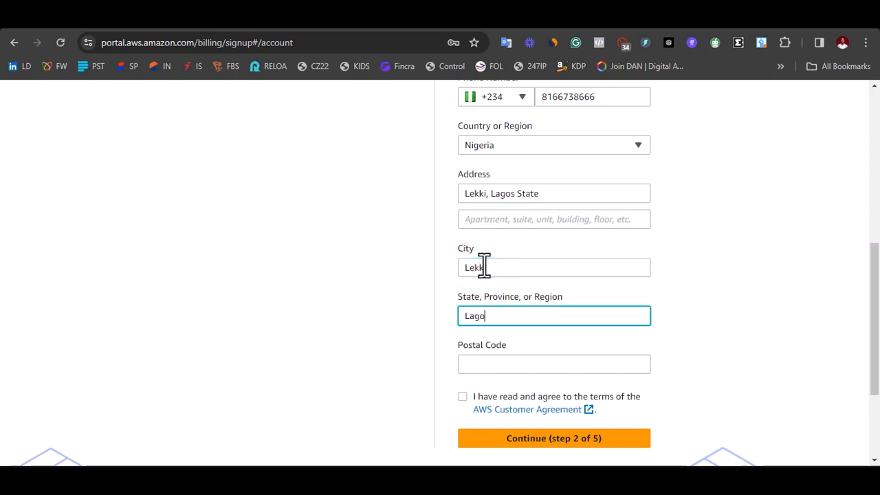
type("s")
left_click(580, 370)
left_click(460, 395)
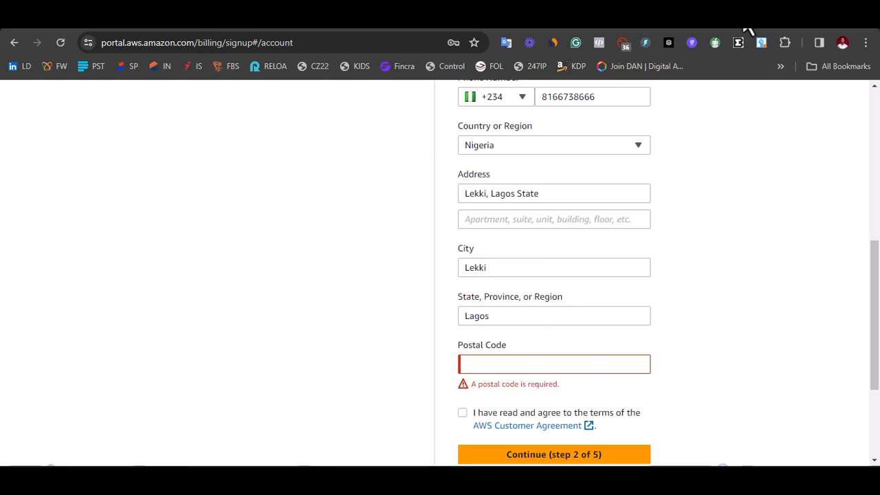
key("ctrl+t")
Search Google for 'lekki postal code' and copy the Elegushi postal code from the results
type("lakki")
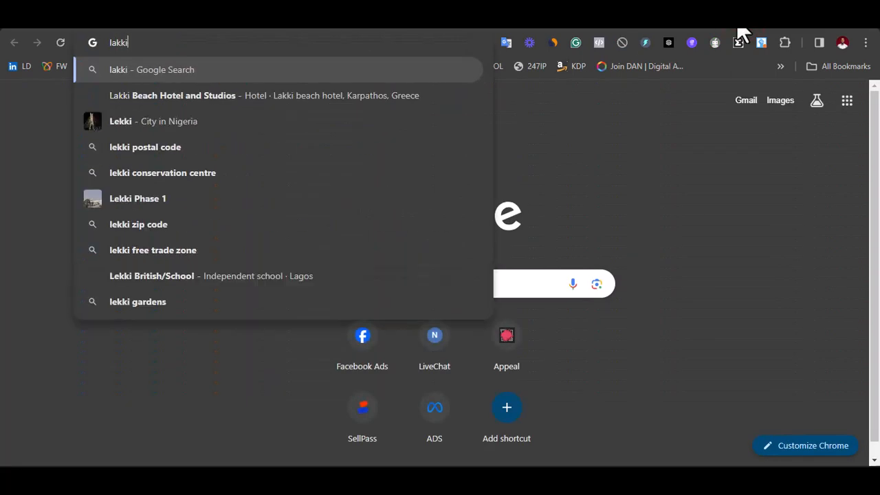
key("BackSpace")
key("BackSpace")
key("BackSpace")
key("BackSpace")
type("e")
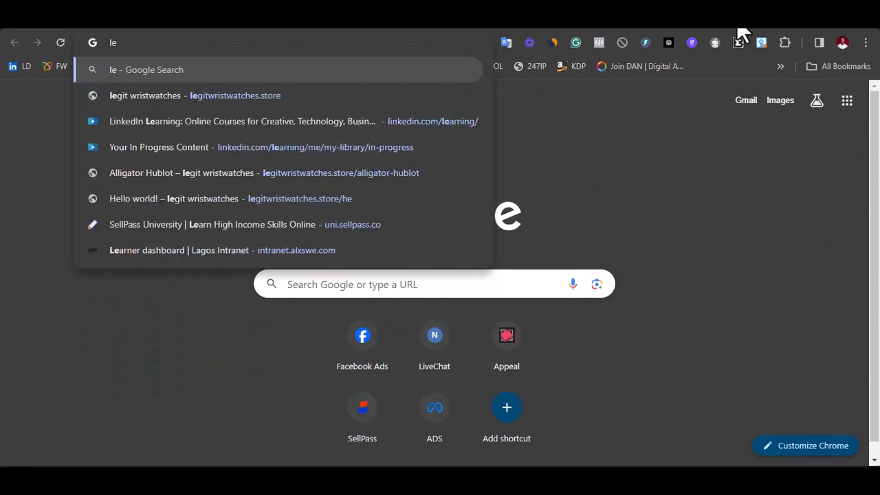
type("kki ")
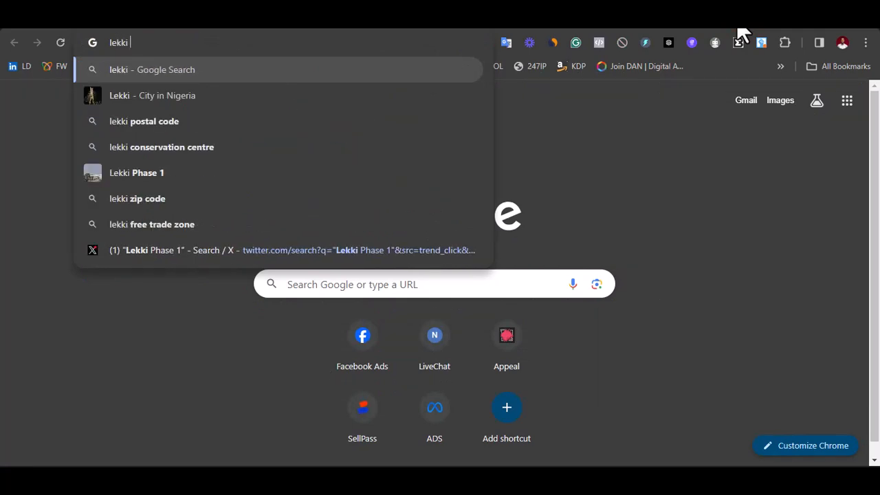
type("postal")
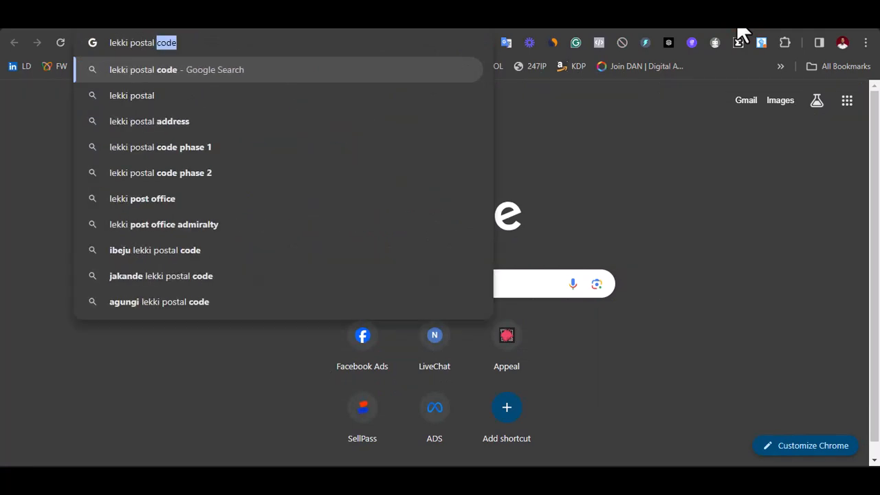
key("Return")
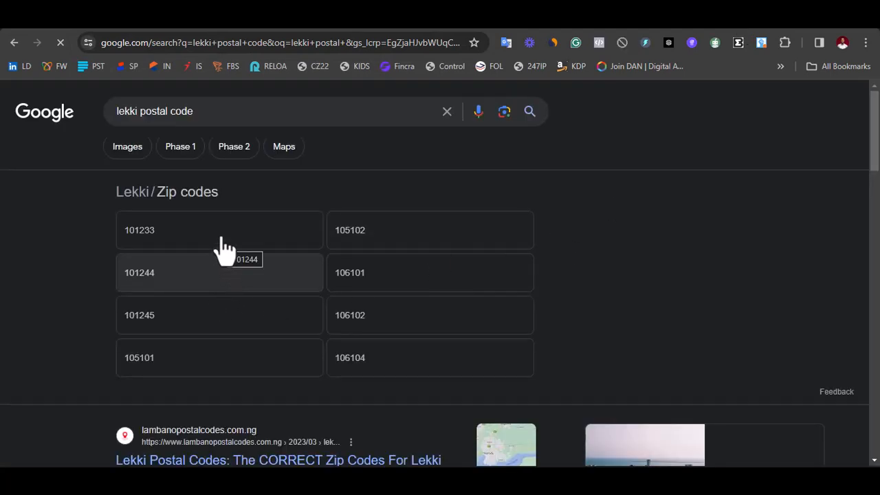
left_click_drag(220, 234, 140, 262)
scroll(178, 320, "down", 4)
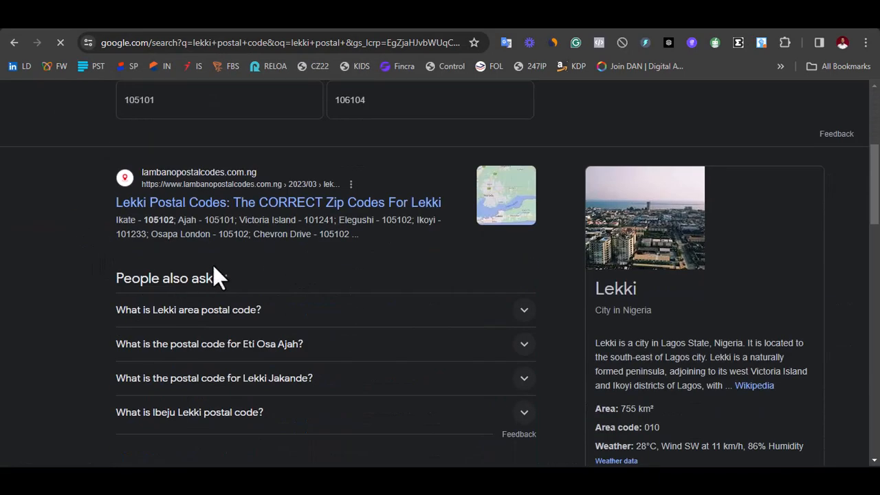
double_click(153, 221)
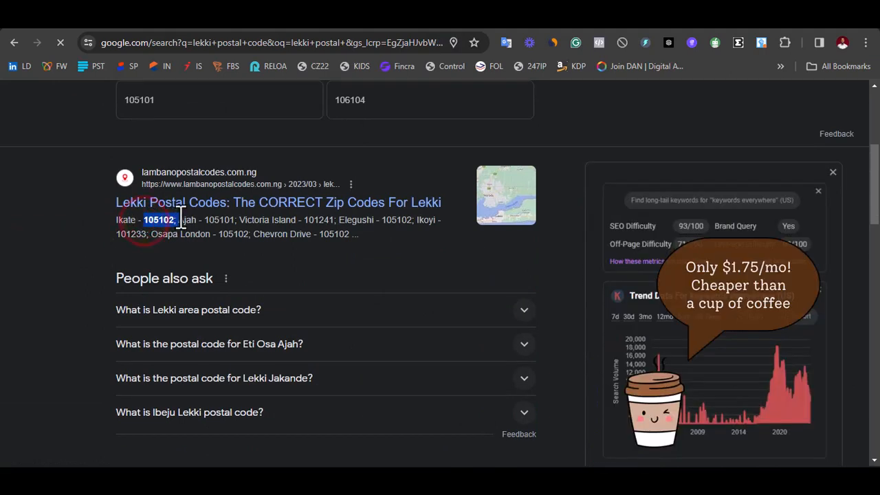
left_click(305, 220)
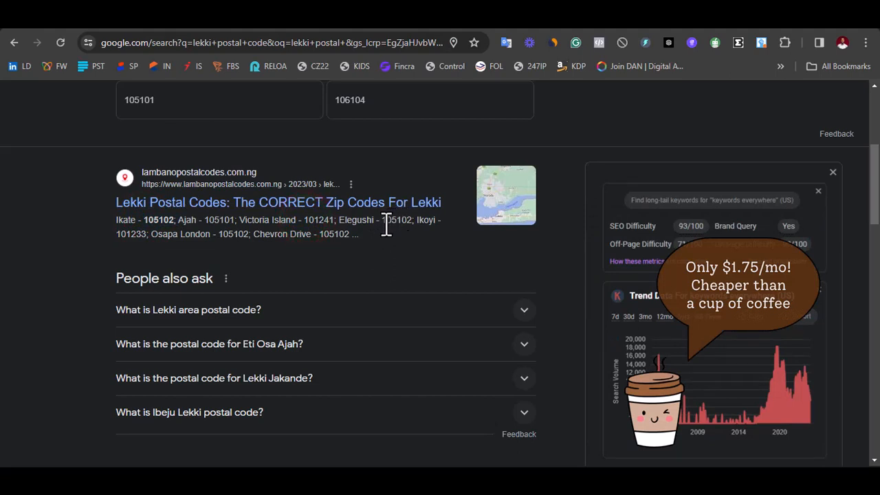
left_click_drag(382, 222, 413, 227)
key("ctrl+c")
key("ctrl+Tab")
Paste the postal code, accept the AWS Customer Agreement and continue to Billing Information
left_click(504, 363)
key("ctrl+v")
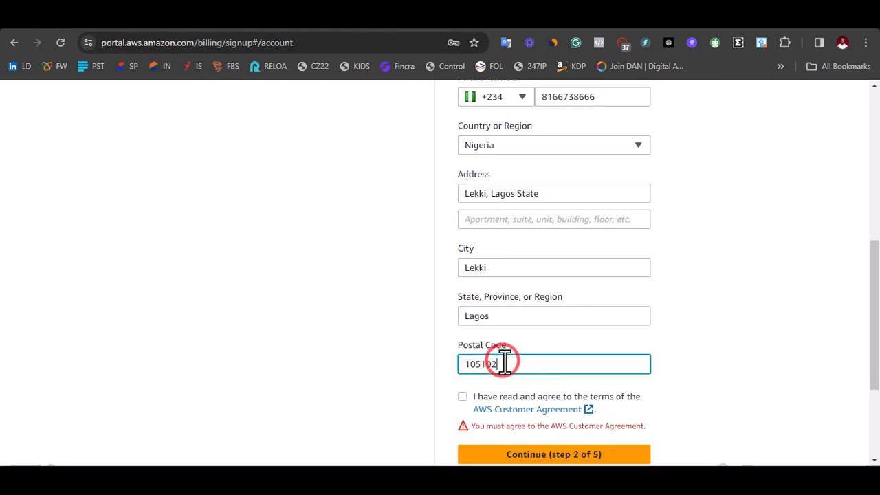
scroll(481, 286, "down", 2)
left_click(462, 269)
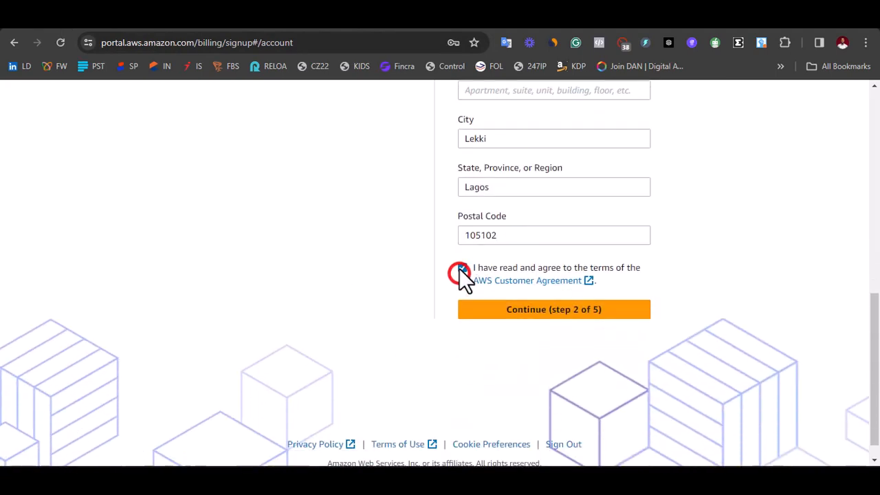
left_click(485, 310)
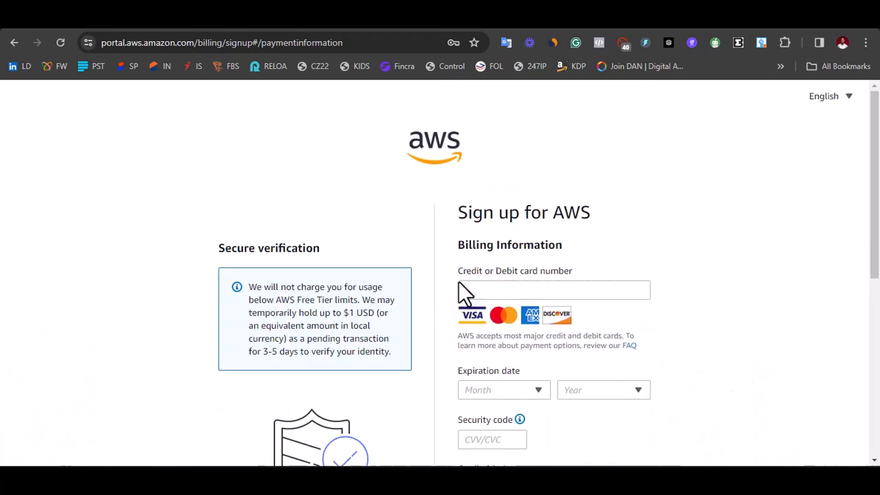
scroll(478, 289, "down", 2)
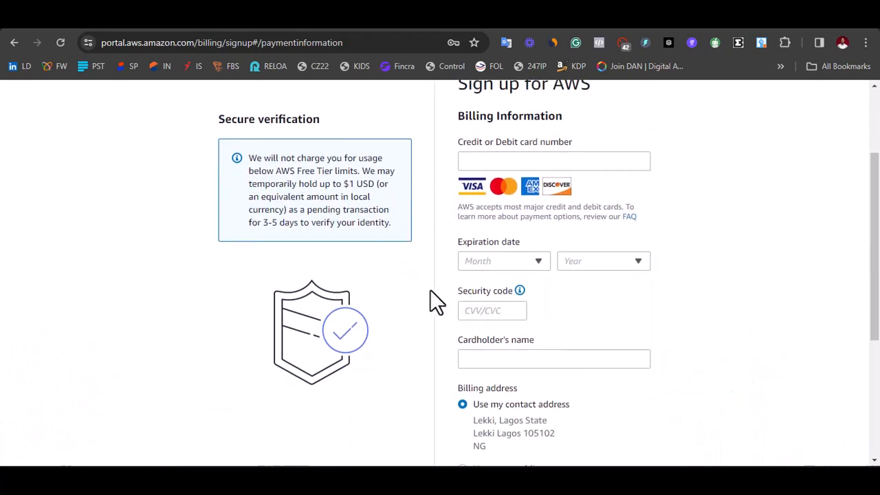
scroll(430, 268, "up", 1)
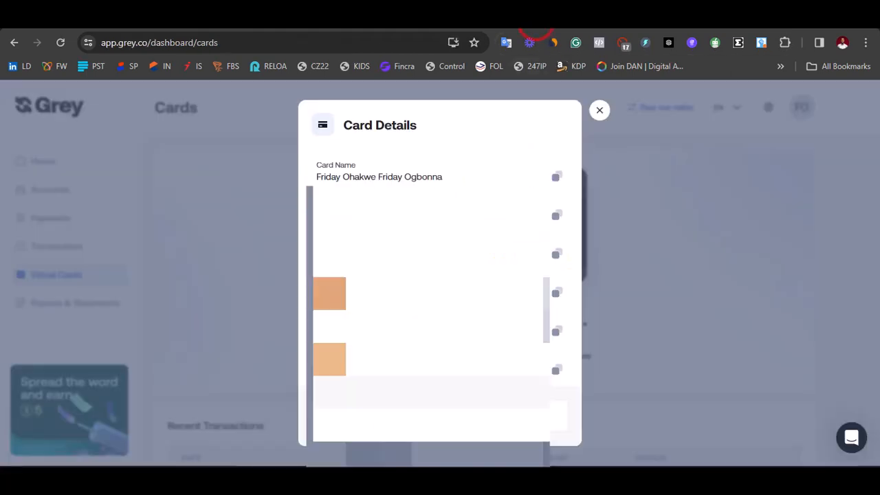
Copy the card number from Grey's Card Details into the AWS card number field
left_click(557, 215)
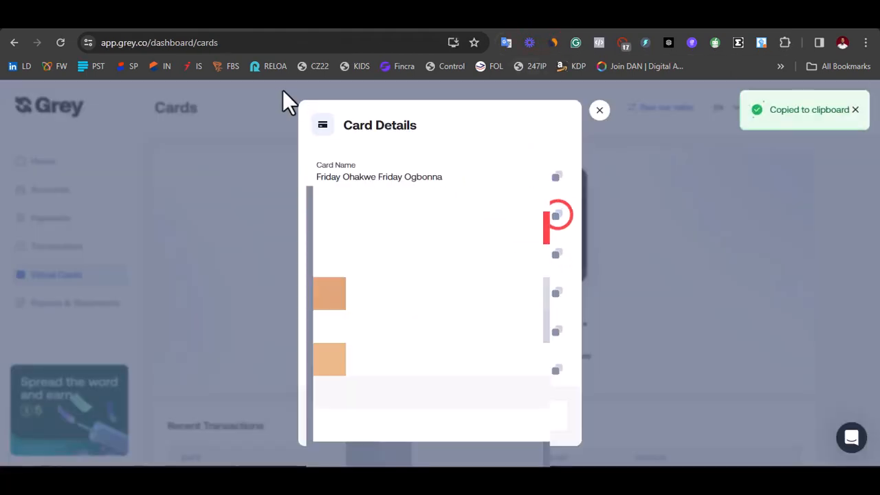
left_click(167, 26)
left_click(583, 216)
Paste the card number and copy another card detail from Grey
key("ctrl+v")
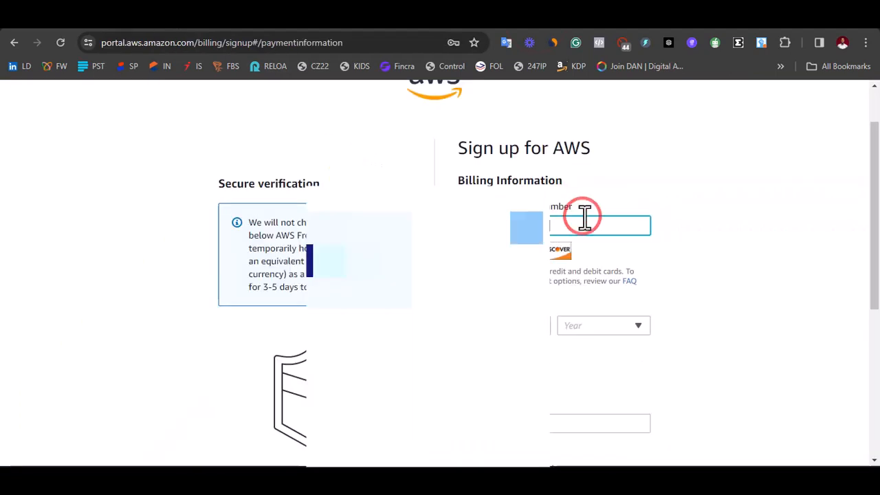
double_click(647, 193)
scroll(652, 193, "down", 2)
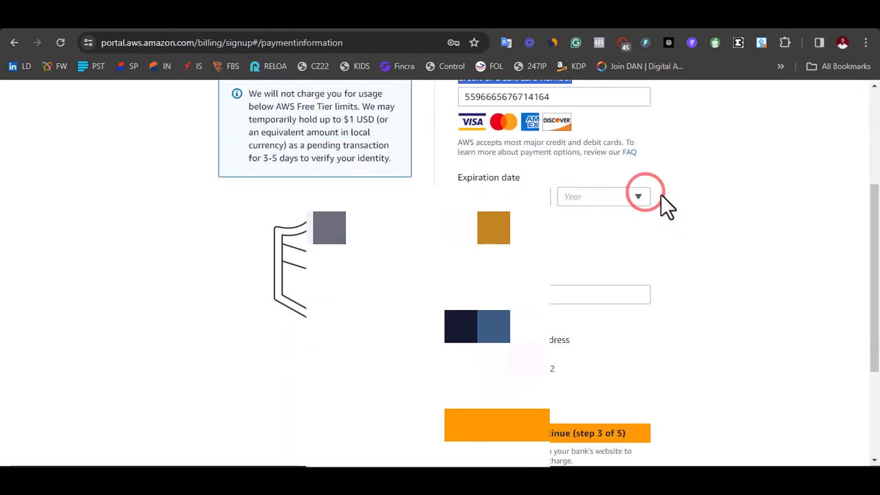
scroll(661, 199, "down", 1)
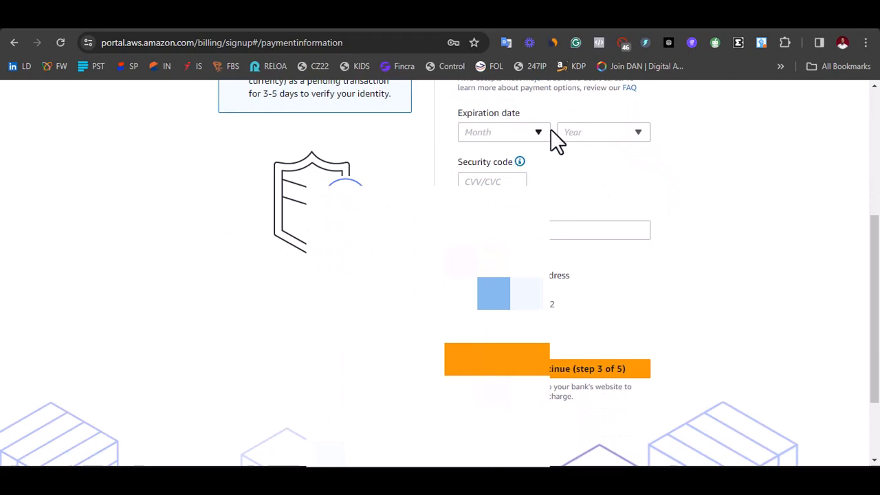
left_click(568, 29)
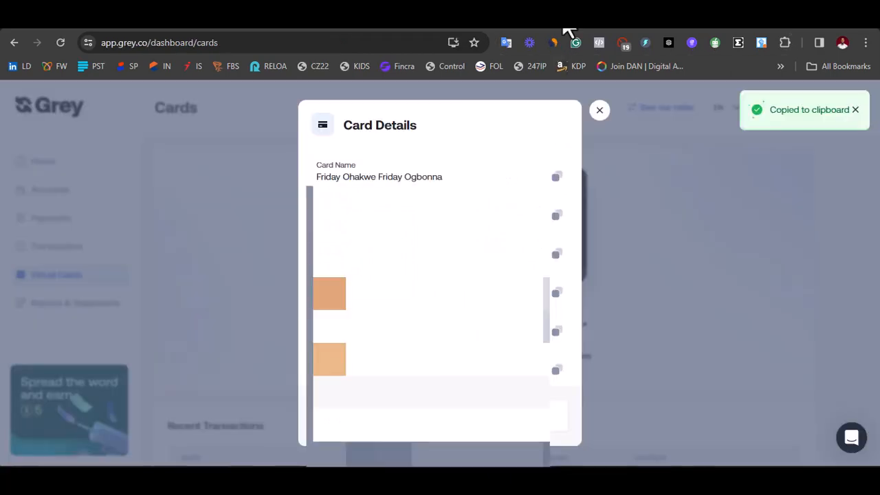
left_click(557, 254)
left_click(25, 22)
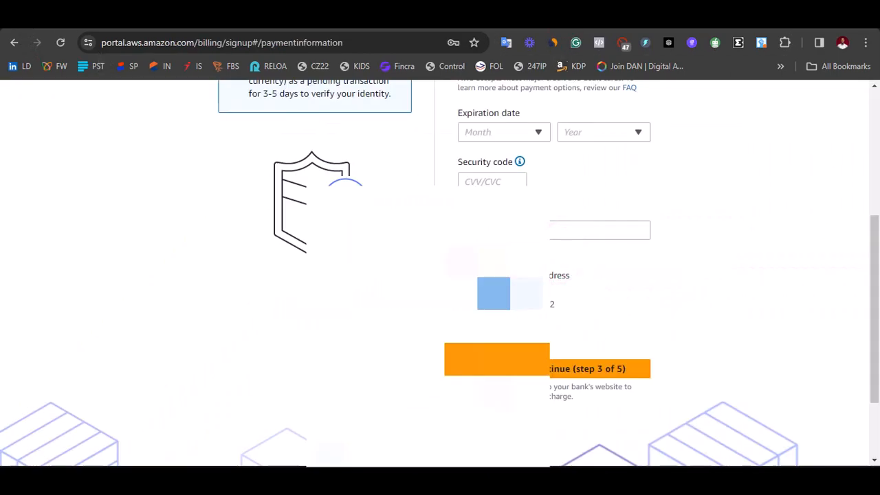
Set the October 2026 expiry, security code and cardholder's name, then Verify and Continue
left_click(496, 131)
left_click(502, 337)
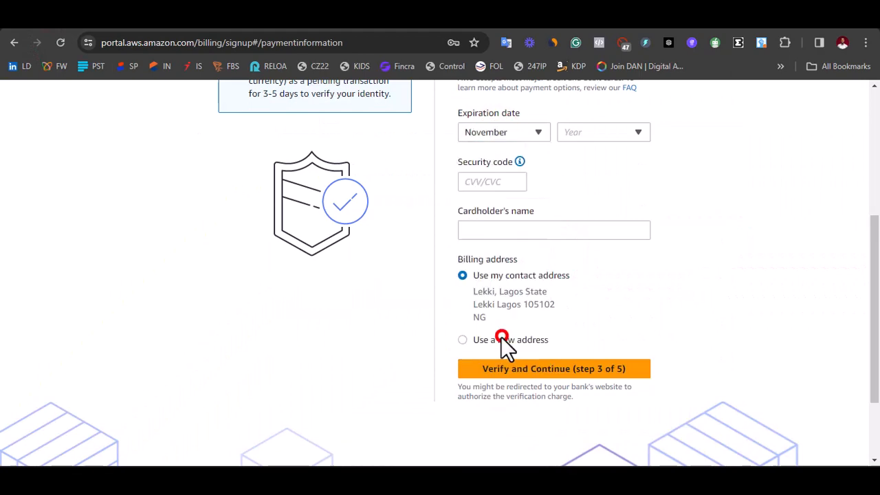
left_click(482, 132)
left_click(508, 319)
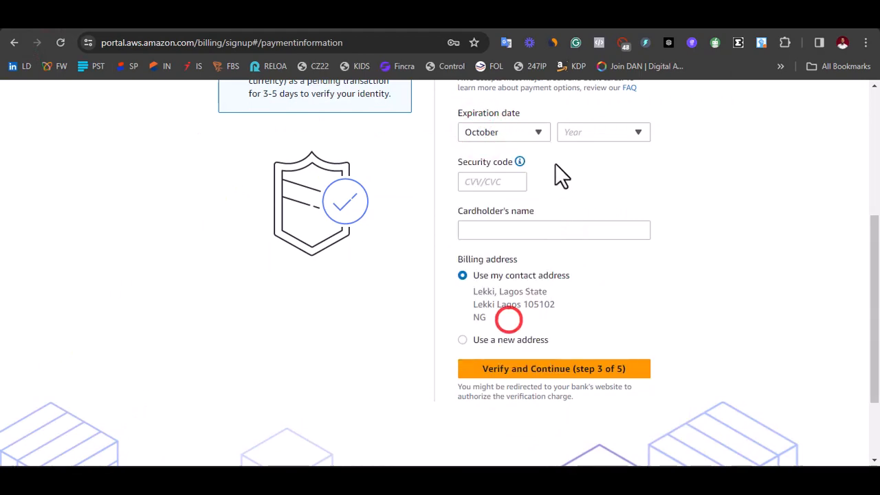
left_click(570, 133)
left_click(580, 185)
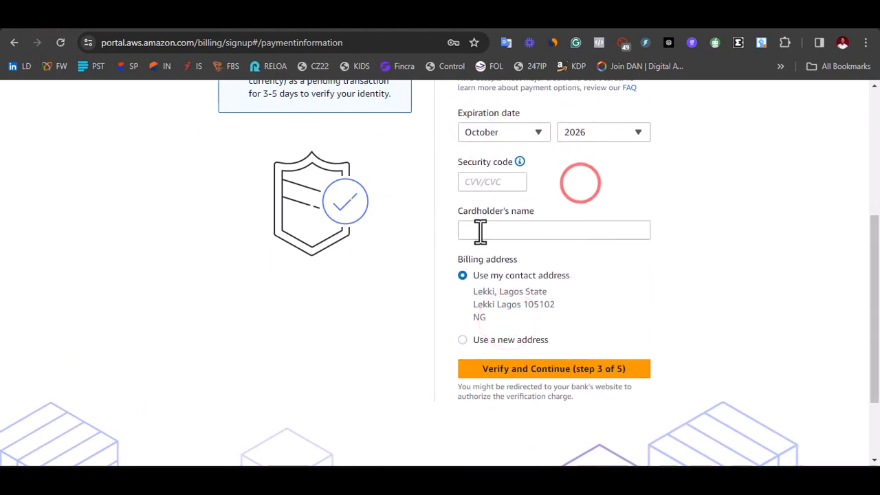
left_click(502, 184)
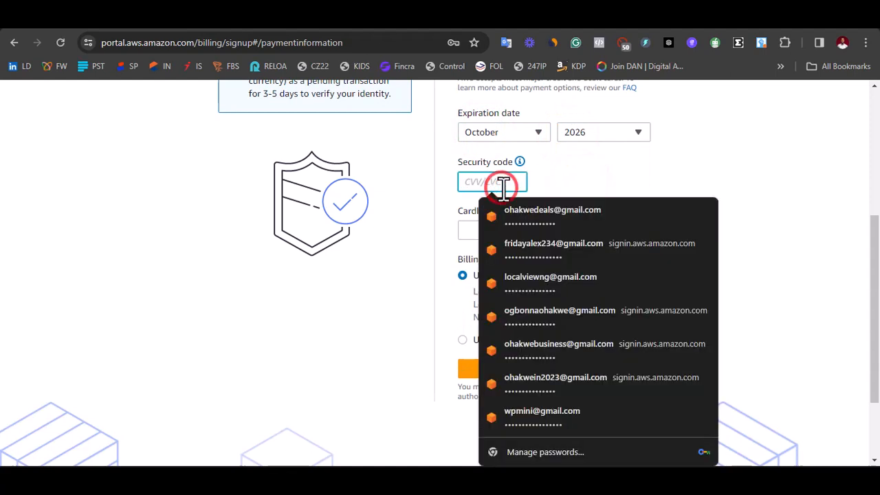
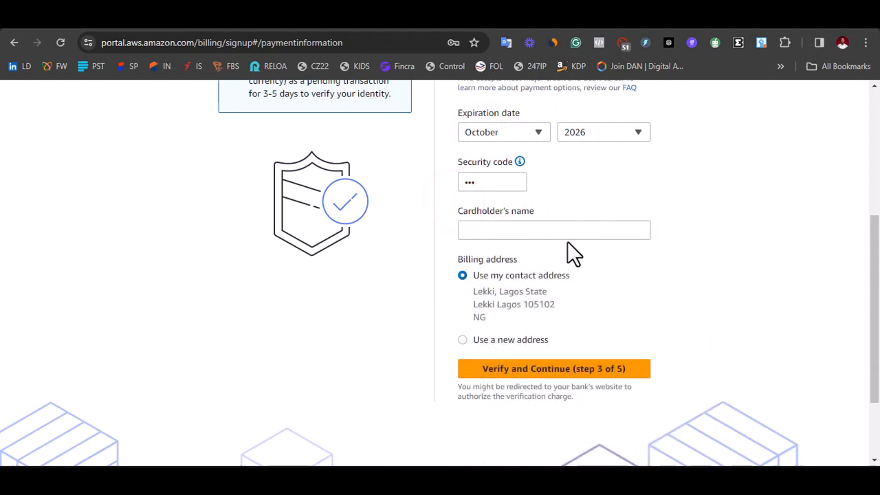
left_click(566, 230)
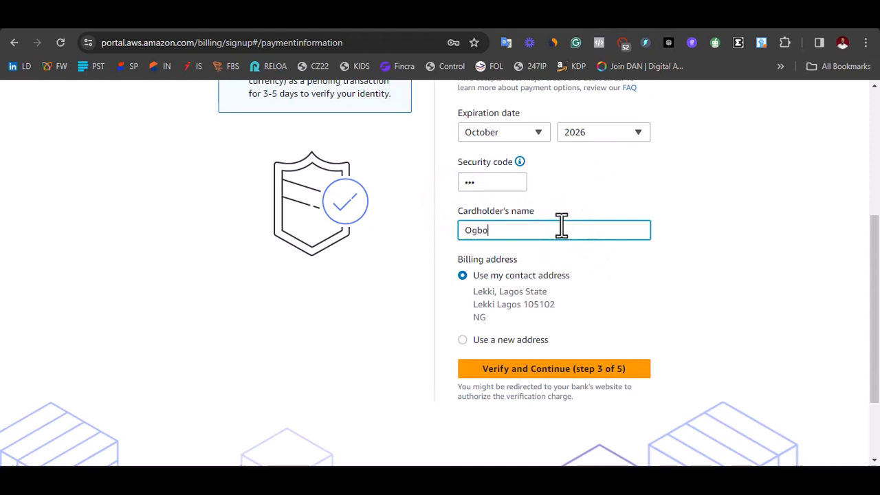
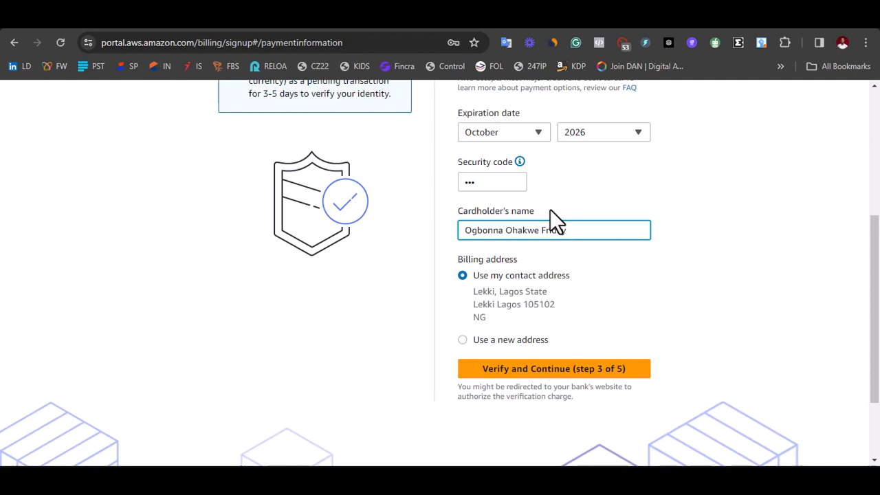
left_click(543, 368)
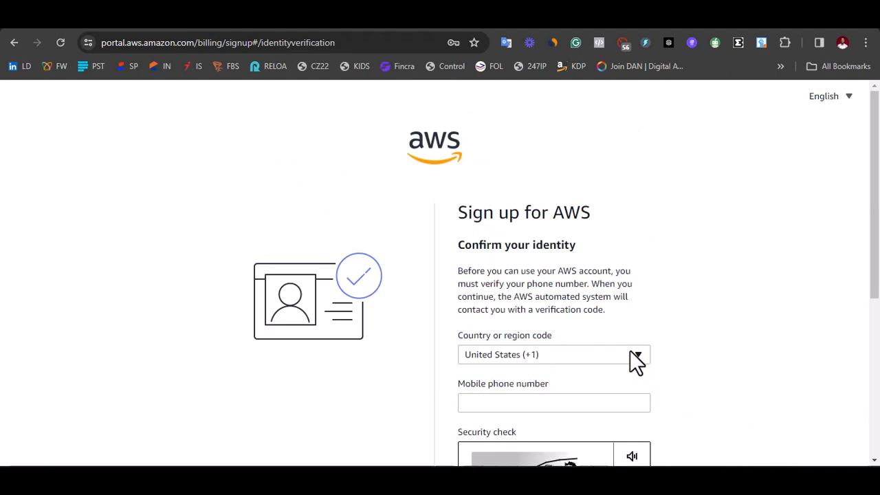
Set the country code to Nigeria (+234) and enter the mobile phone number
scroll(560, 310, "down", 1)
left_click(554, 291)
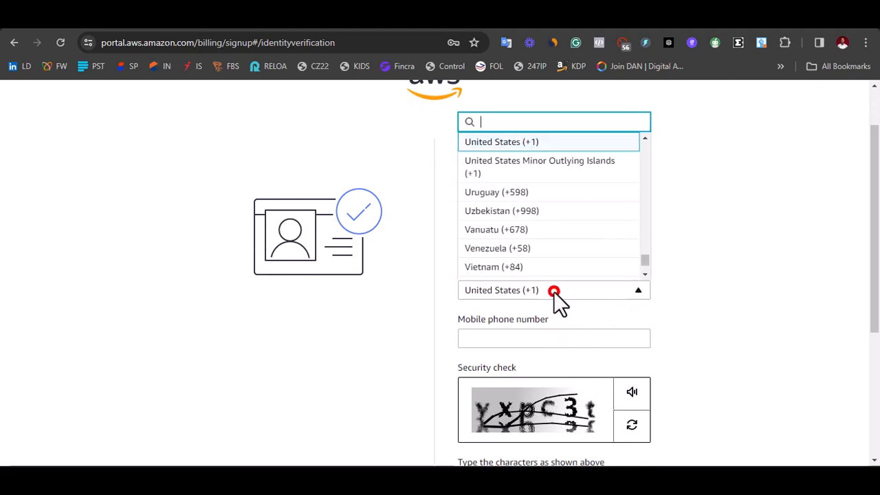
type("nigeri")
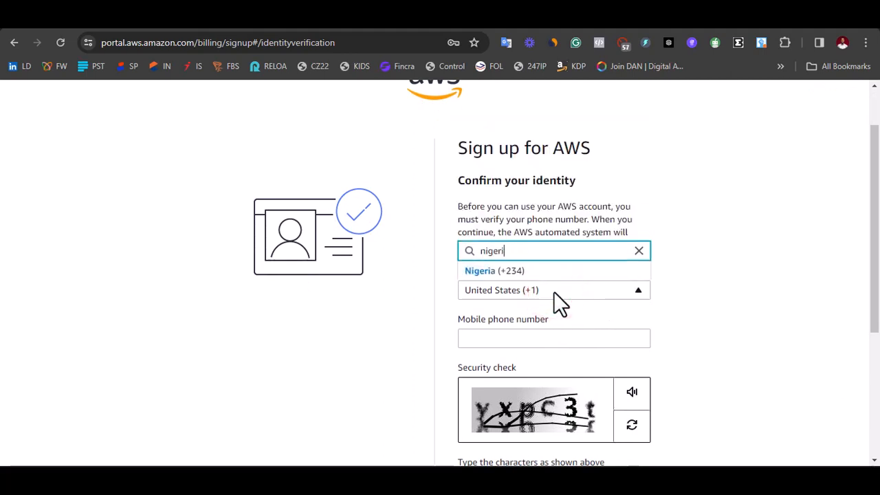
type("a")
left_click(523, 270)
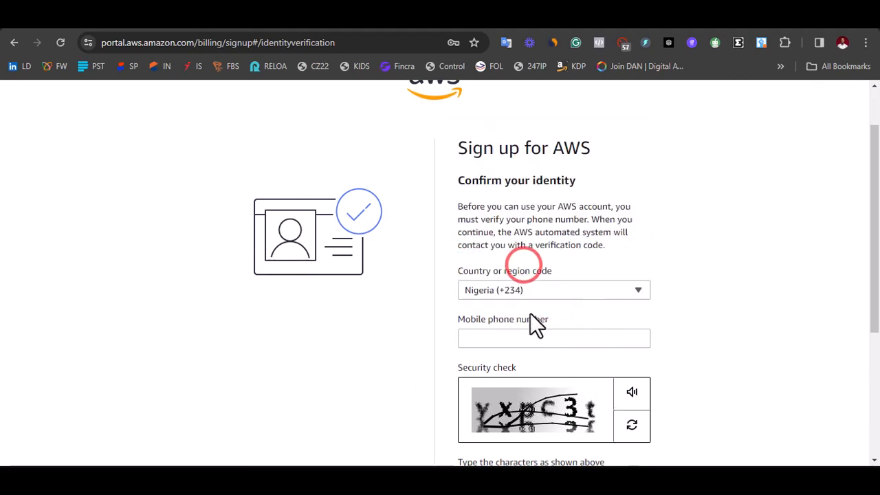
scroll(537, 327, "down", 1)
left_click(543, 272)
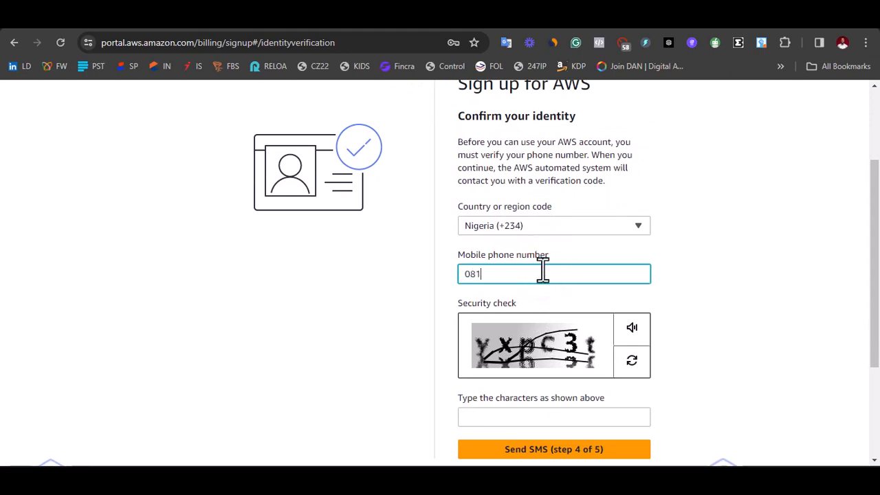
Fill in the security check characters and request the SMS verification code
scroll(543, 275, "down", 1)
left_click(547, 354)
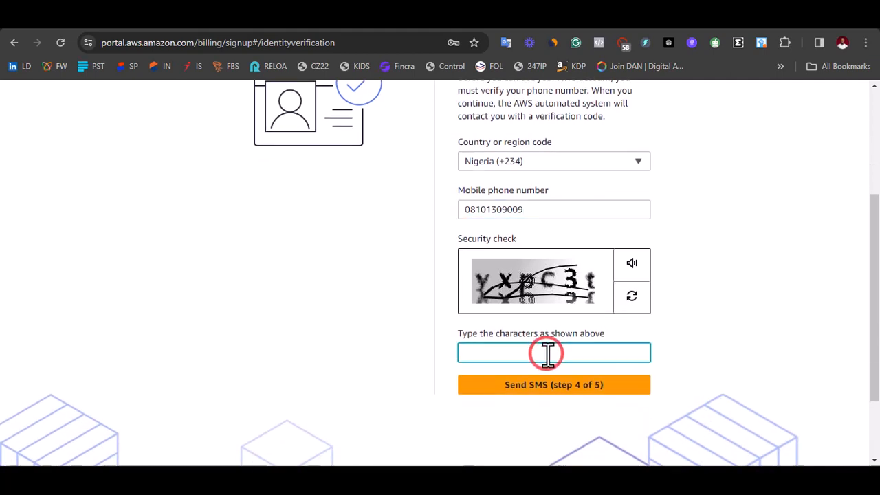
type("yxpc3t")
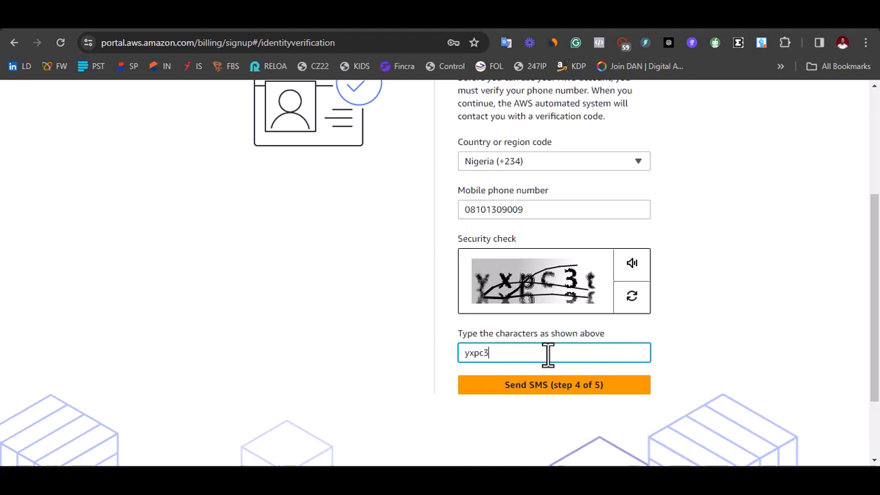
left_click(546, 385)
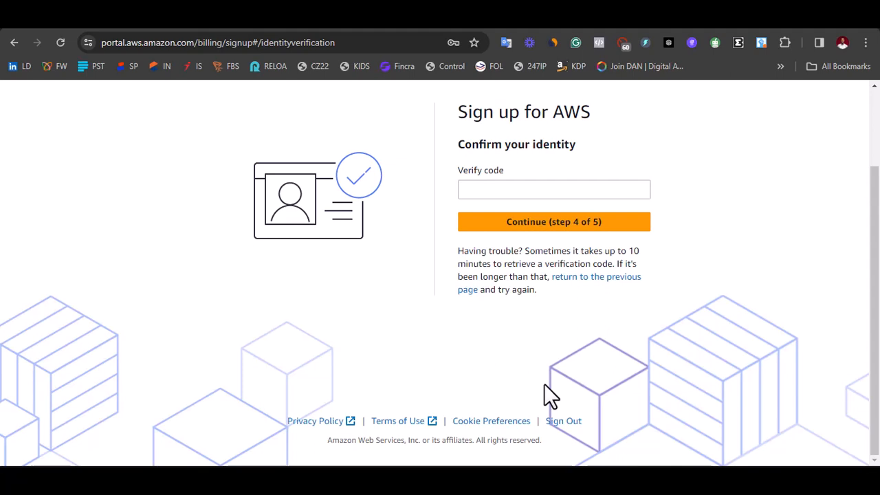
Enter the SMS verification code, fixing a mistyped digit, and continue
left_click(494, 190)
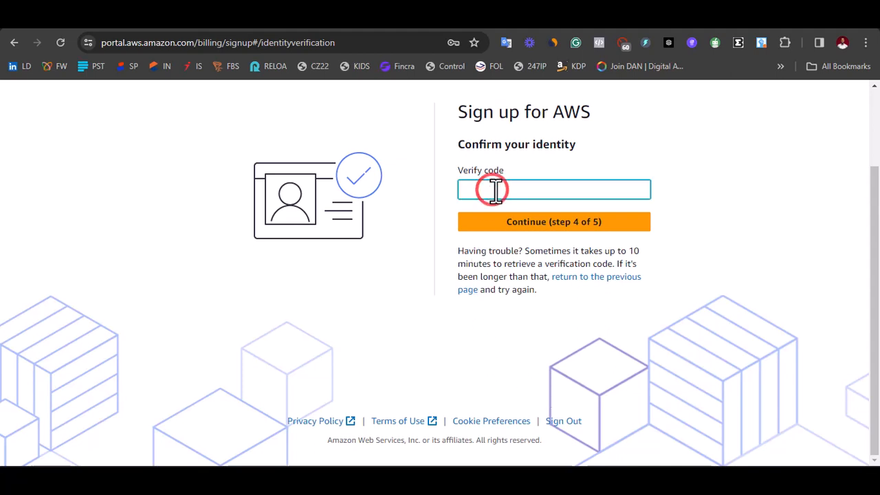
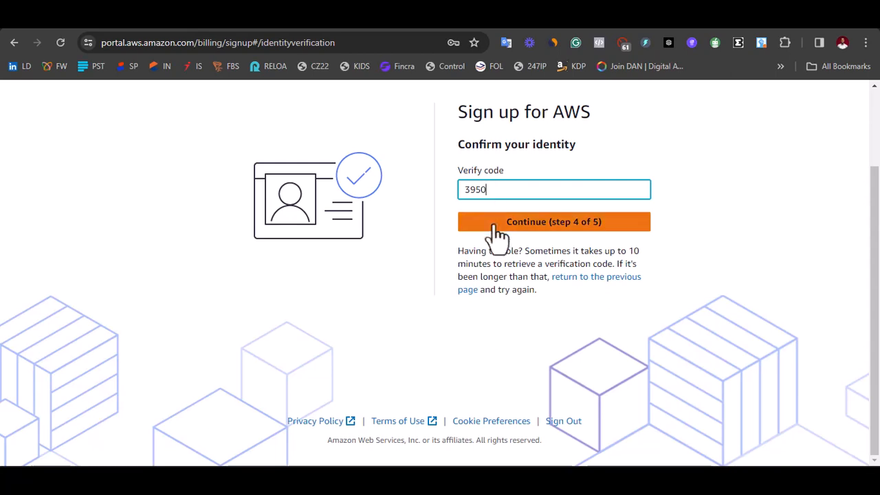
left_click(498, 223)
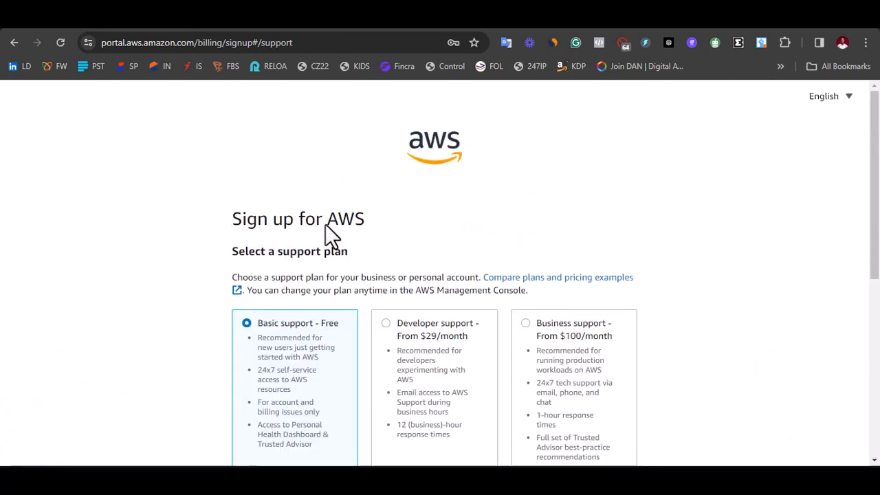
Keep the free Basic support plan and complete the sign-up
scroll(379, 275, "down", 6)
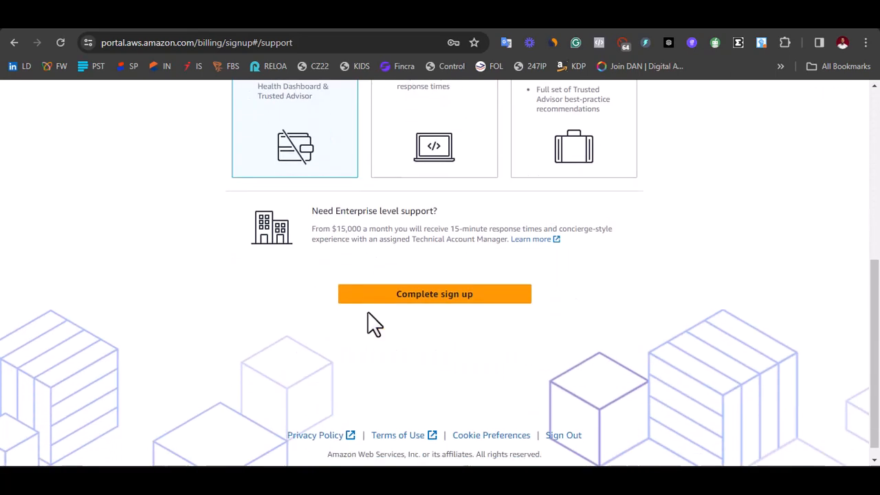
scroll(409, 220, "up", 3)
scroll(409, 220, "up", 1)
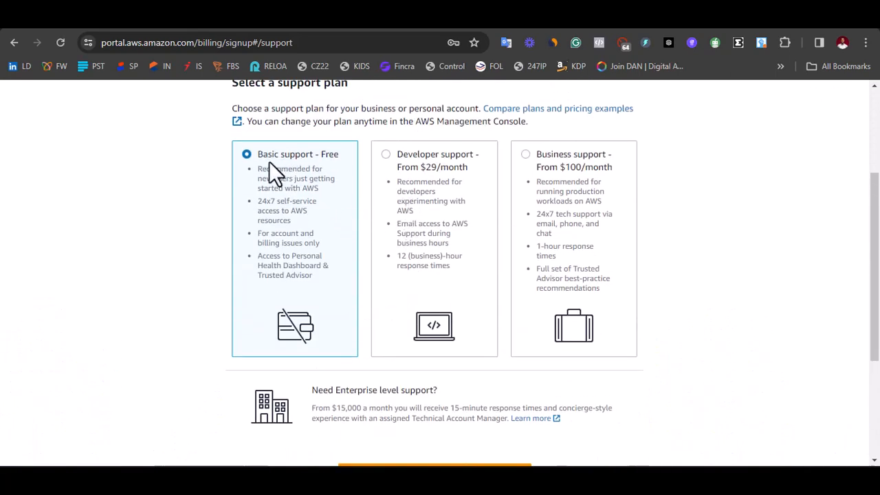
scroll(477, 413, "down", 3)
left_click(441, 281)
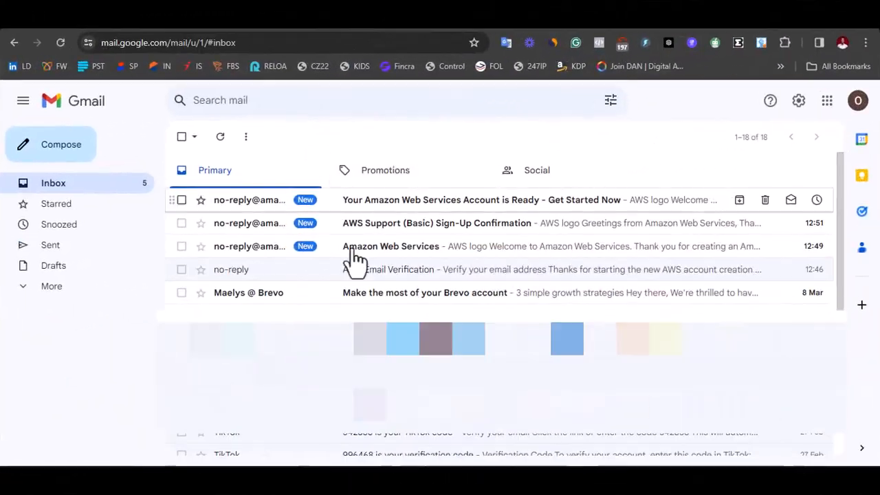
Read the Amazon Web Services welcome email, then return to the inbox
left_click(435, 261)
left_click(435, 248)
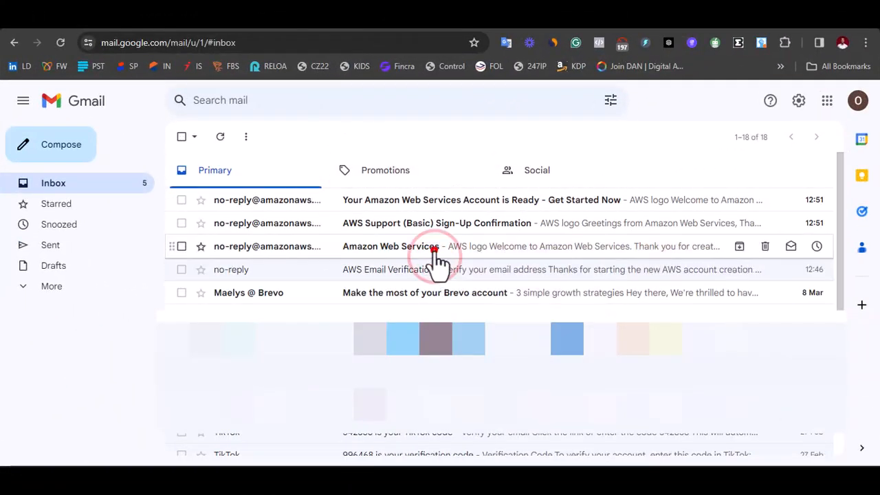
scroll(437, 275, "down", 3)
scroll(264, 227, "up", 3)
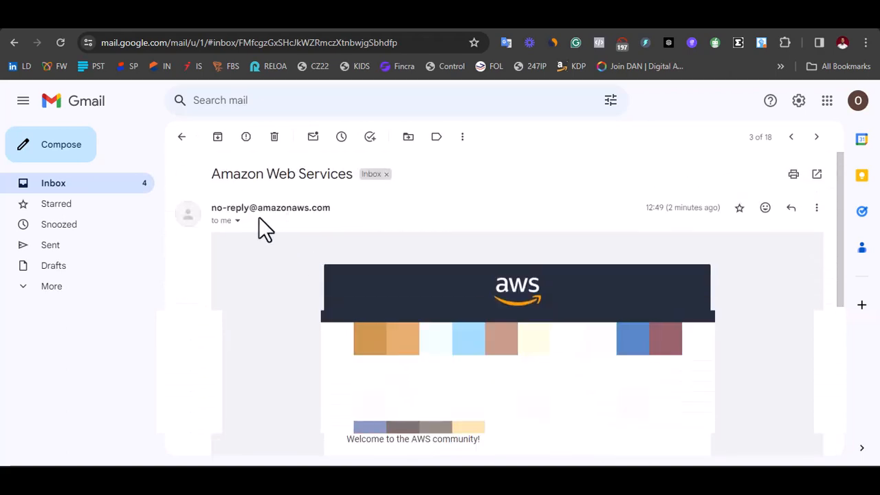
left_click(180, 138)
Read the AWS Support (Basic) Sign-Up Confirmation email and return to the inbox
left_click(459, 224)
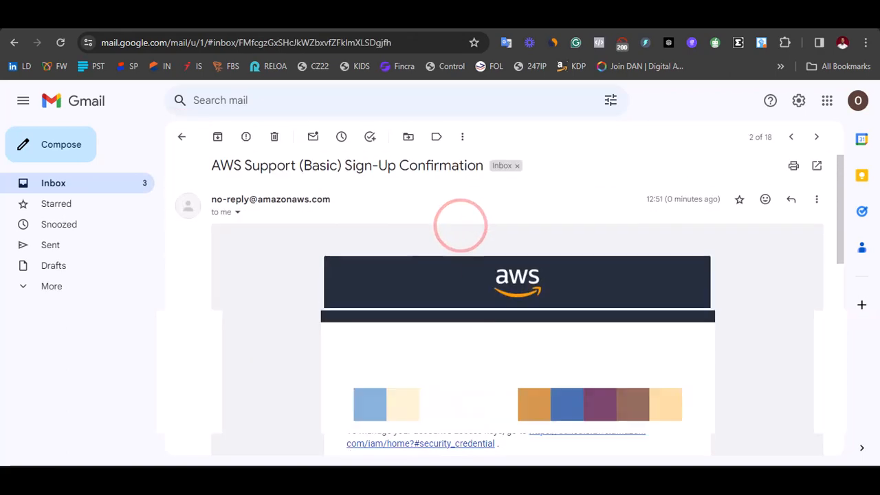
scroll(460, 225, "down", 3)
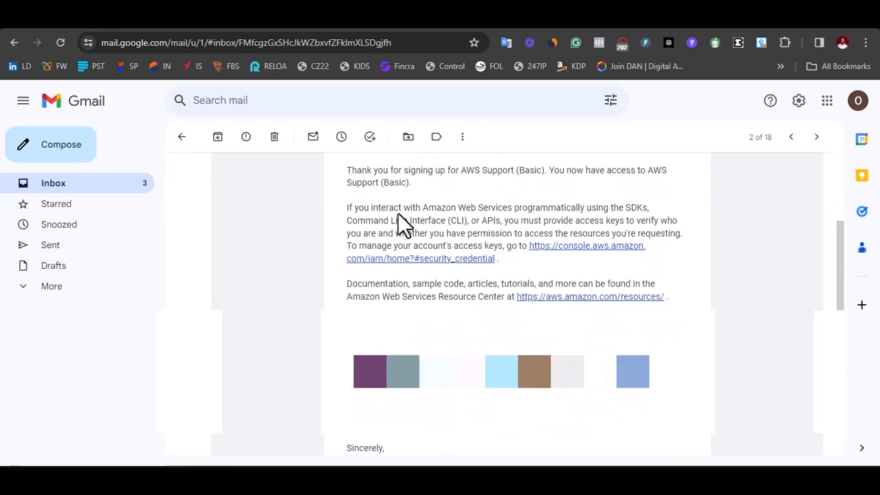
scroll(399, 219, "up", 3)
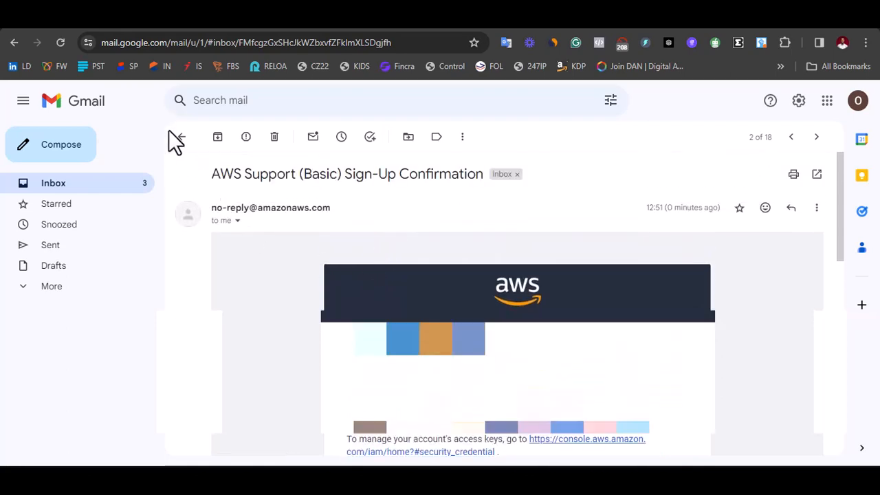
left_click(177, 138)
Read the 'Account is Ready' email, then go back and refresh the inbox
left_click(452, 208)
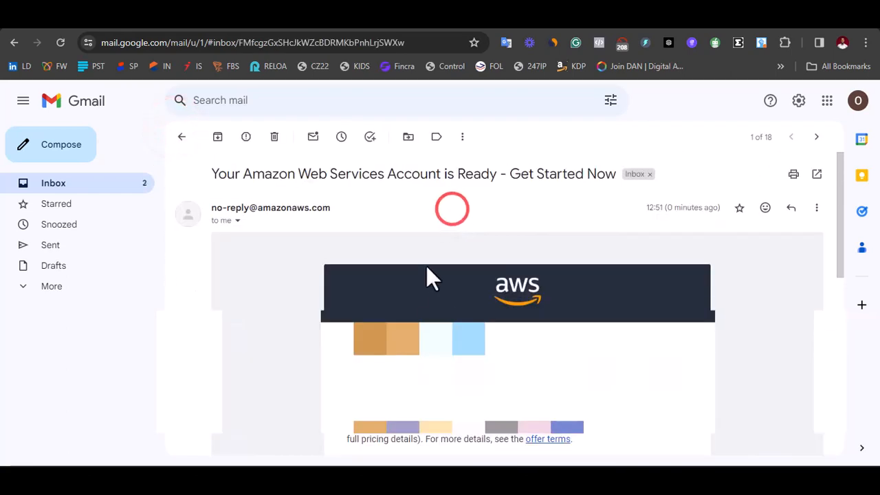
scroll(424, 305, "down", 1)
scroll(413, 291, "down", 1)
scroll(413, 291, "up", 2)
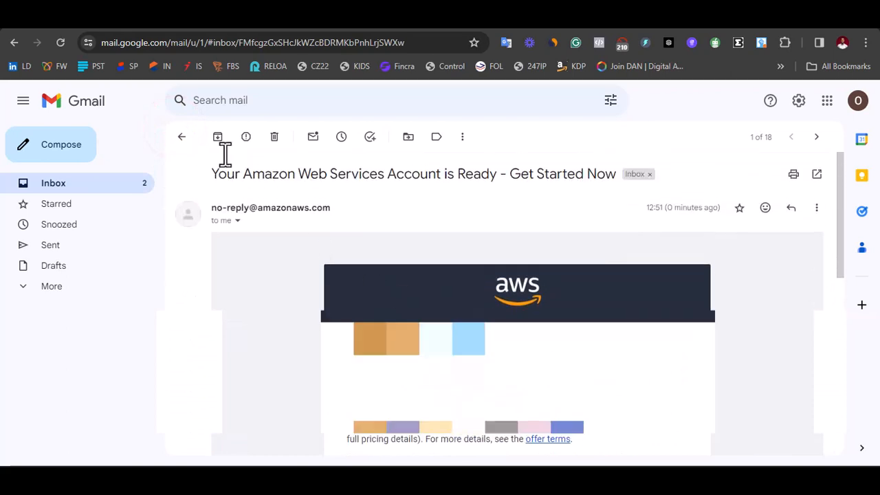
left_click(181, 137)
left_click(52, 100)
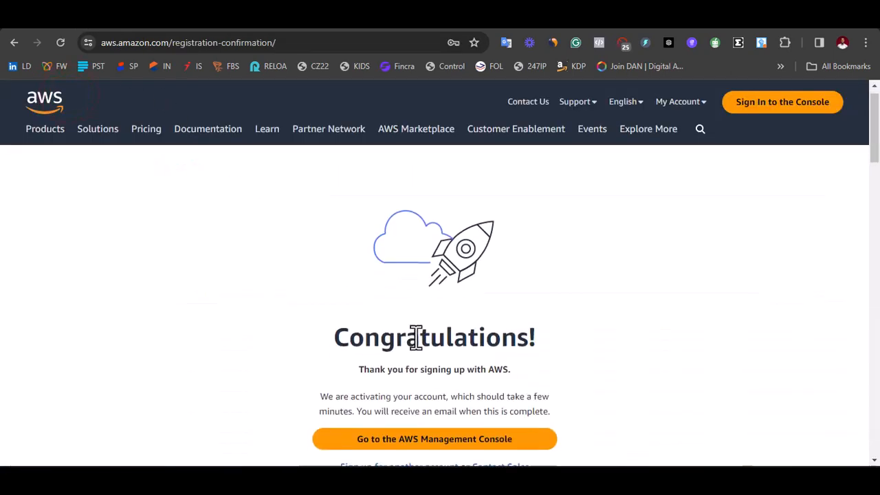
Sign in as root user with the account email, security check and saved password
scroll(427, 309, "down", 3)
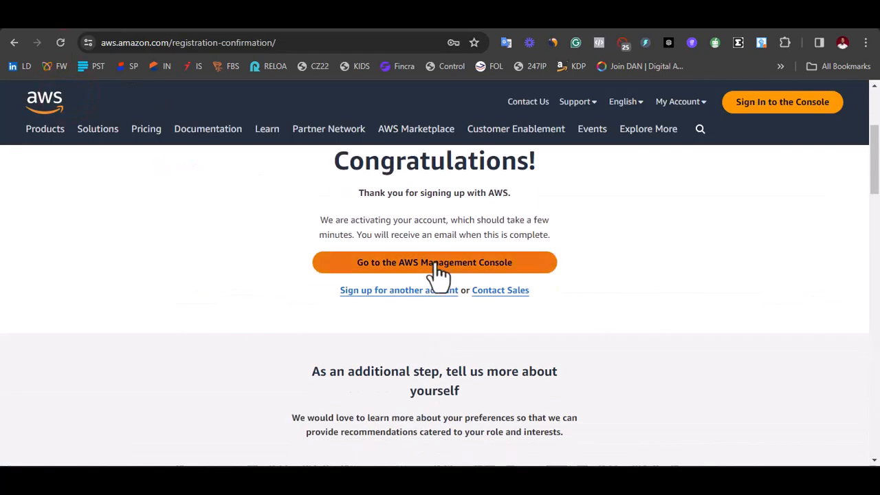
left_click(439, 268)
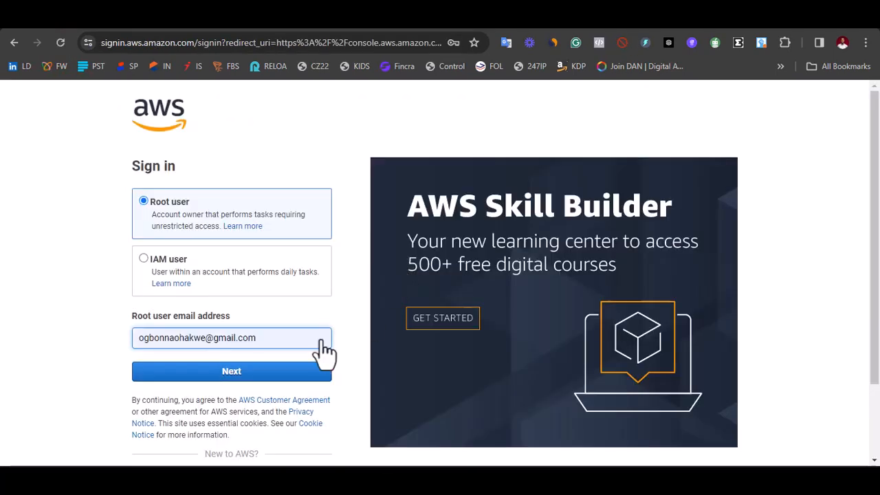
triple_click(311, 338)
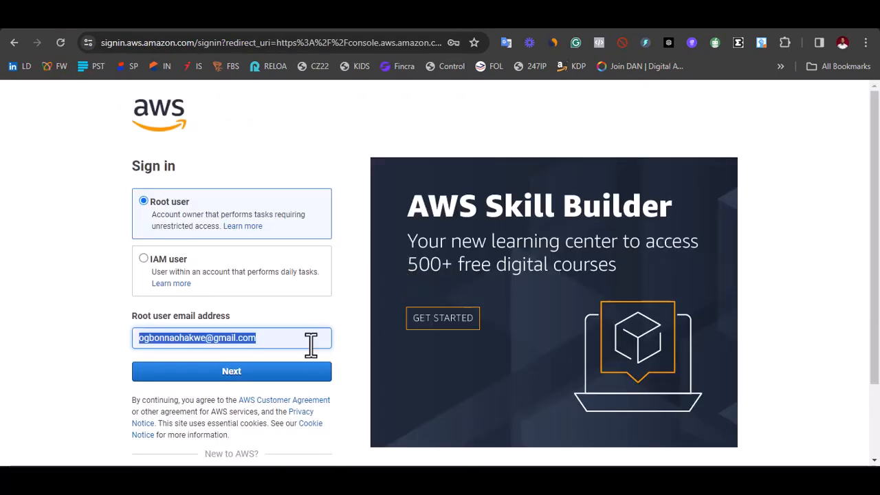
type("ohakwede")
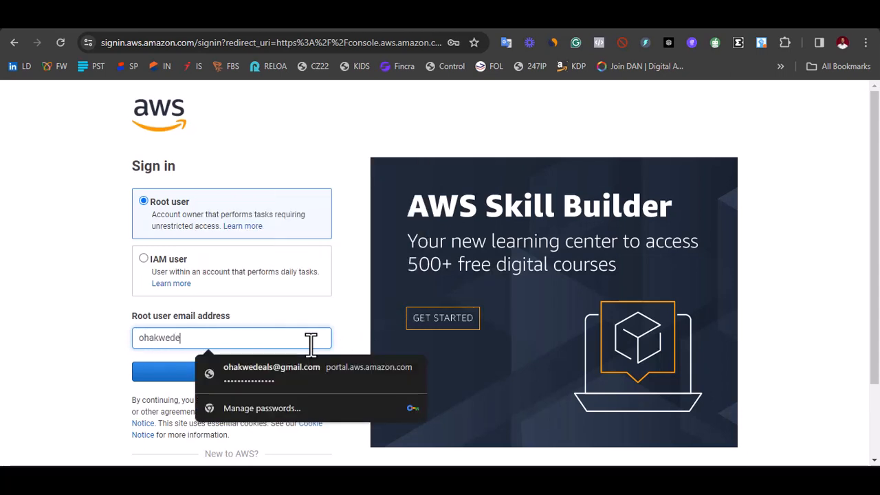
type("l")
key("BackSpace")
left_click(287, 376)
left_click(256, 370)
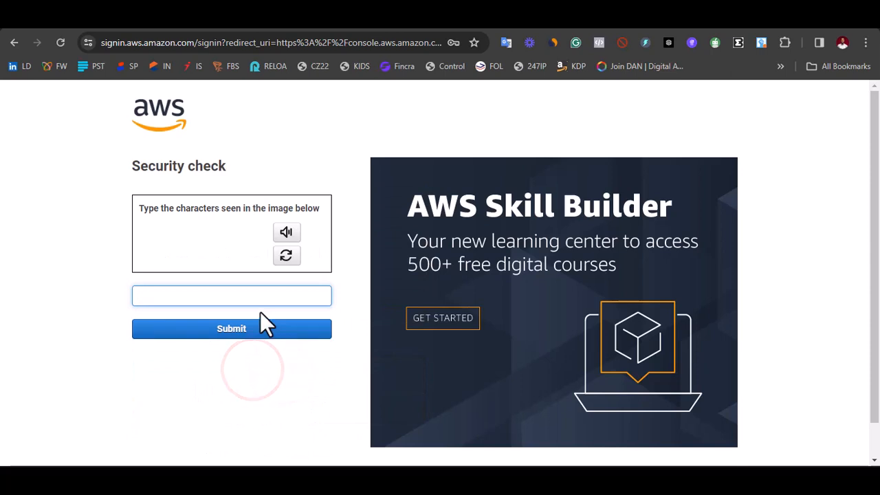
type("n7")
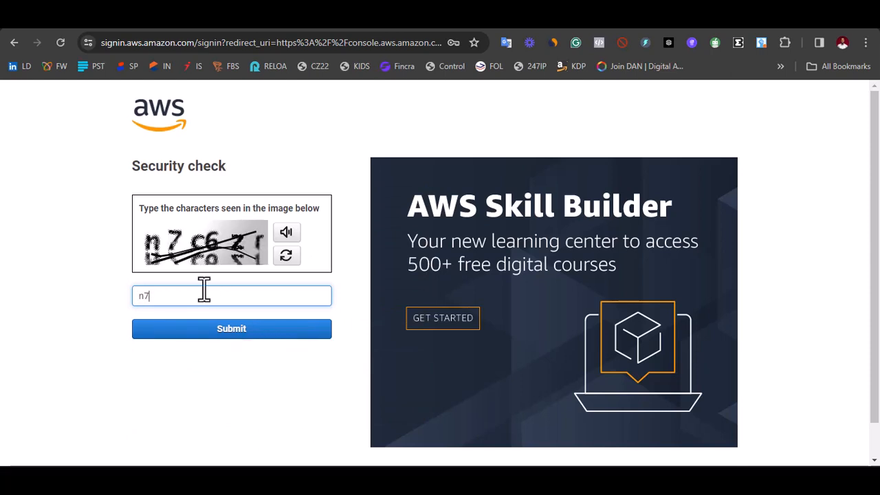
type("c6zr")
left_click(198, 334)
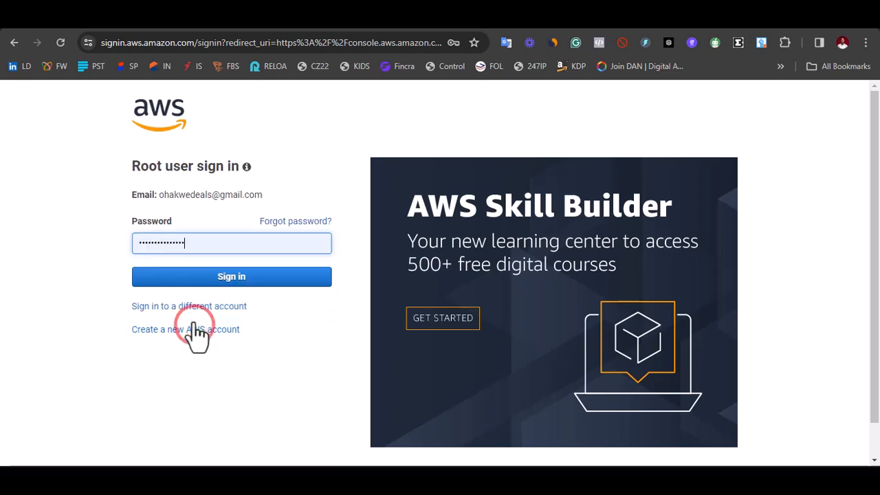
left_click(251, 279)
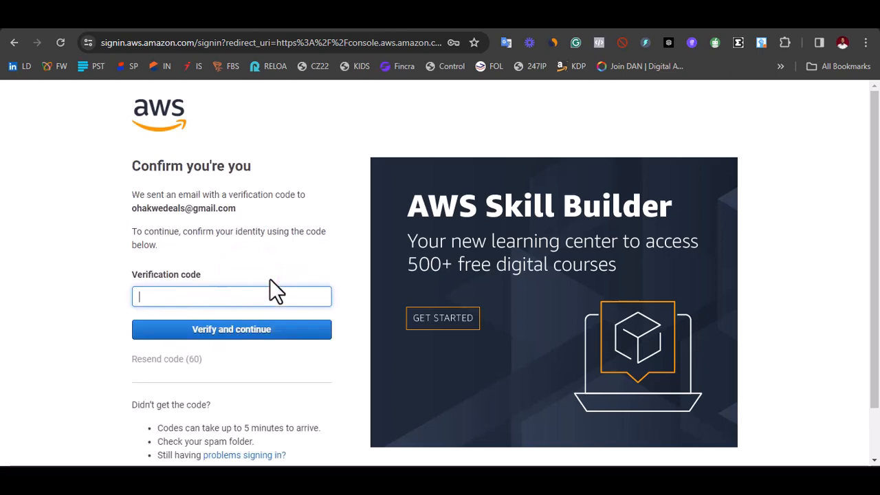
Copy the code from the Verify your identity email in Gmail
left_click(330, 28)
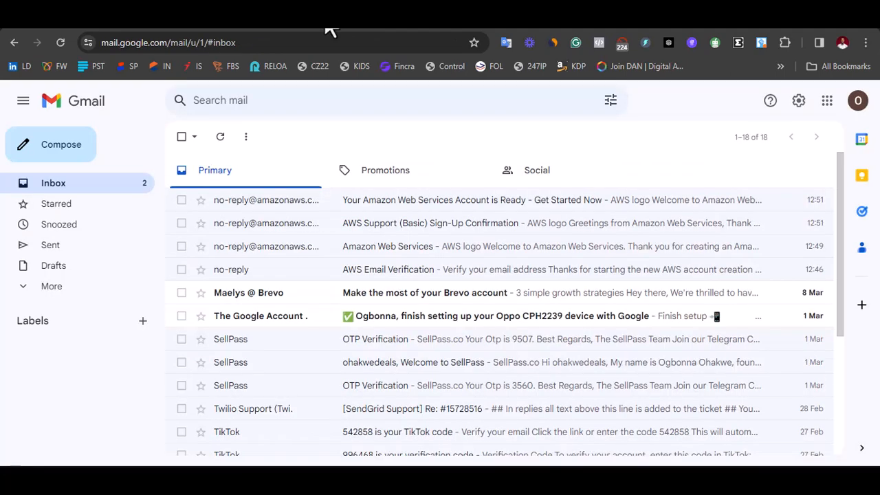
left_click(393, 208)
scroll(412, 413, "down", 3)
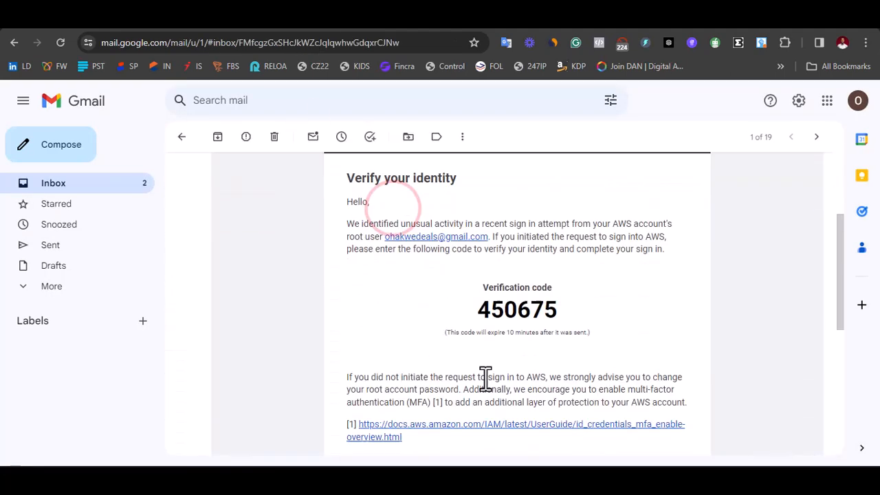
double_click(523, 278)
key("ctrl+c")
left_click(217, 28)
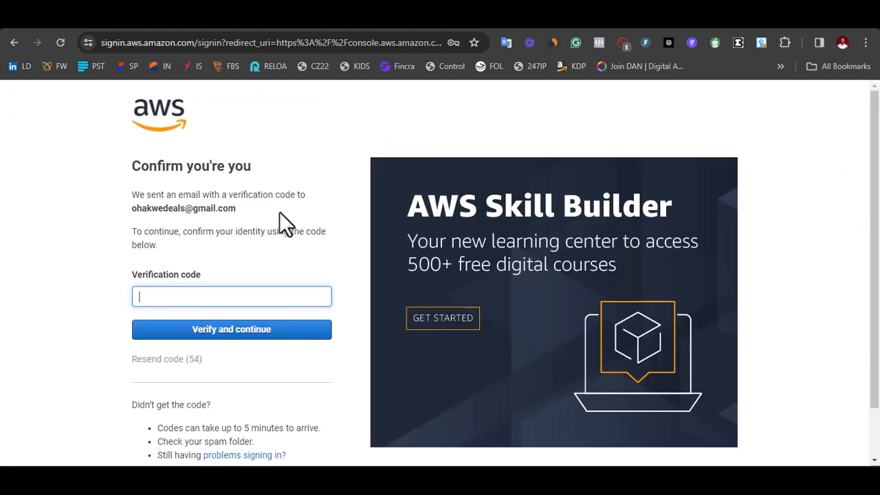
Paste the emailed code to verify identity, then search 'ses' and open Simple Email Service
key("ctrl+v")
left_click(241, 327)
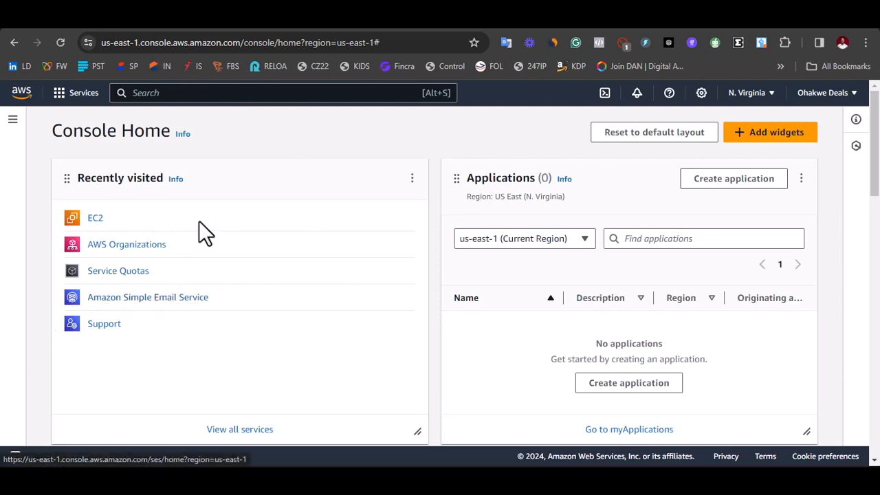
left_click(157, 91)
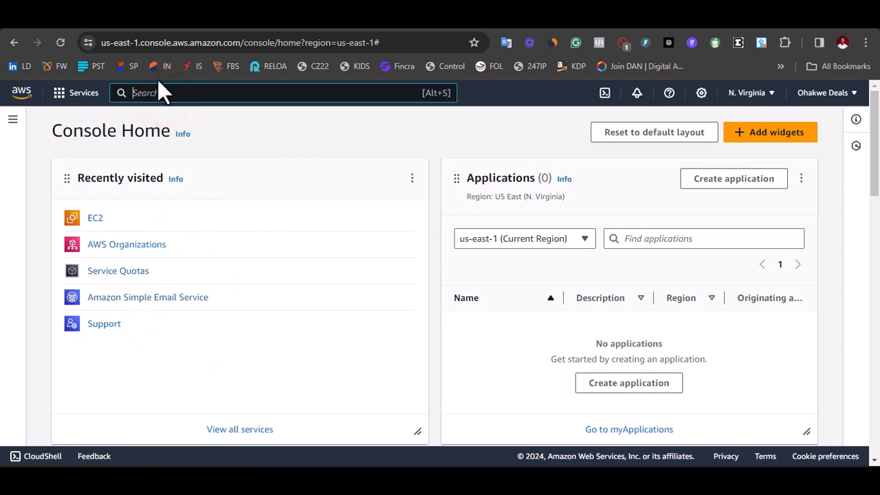
type("ses")
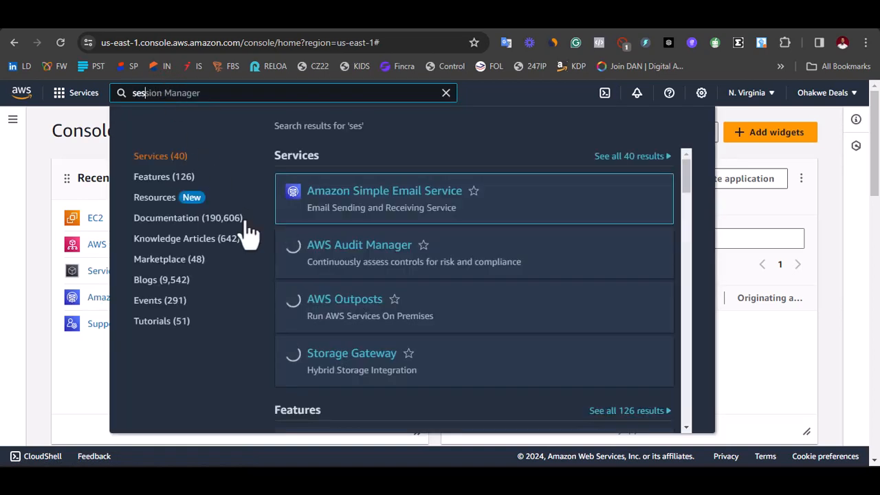
left_click(395, 197)
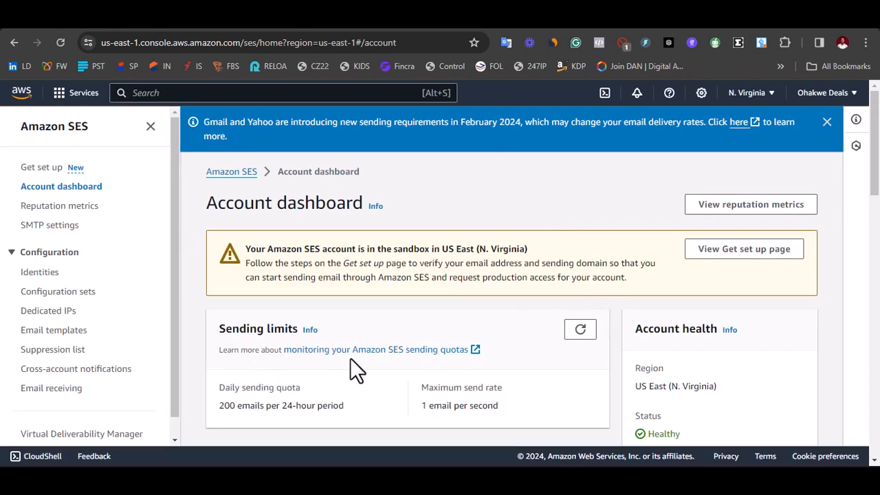
Review the SES dashboard's sandbox quota of 200 emails/24h and dismiss the Gmail/Yahoo requirements banner
scroll(444, 375, "down", 2)
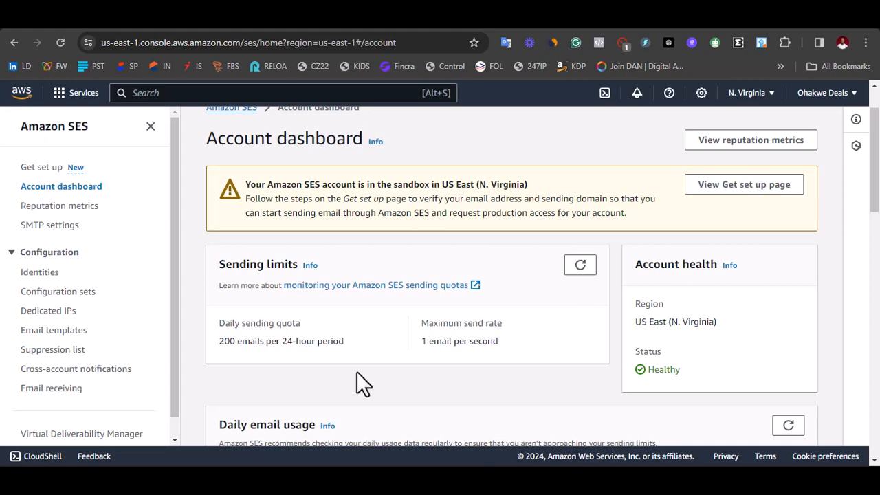
scroll(443, 393, "down", 4)
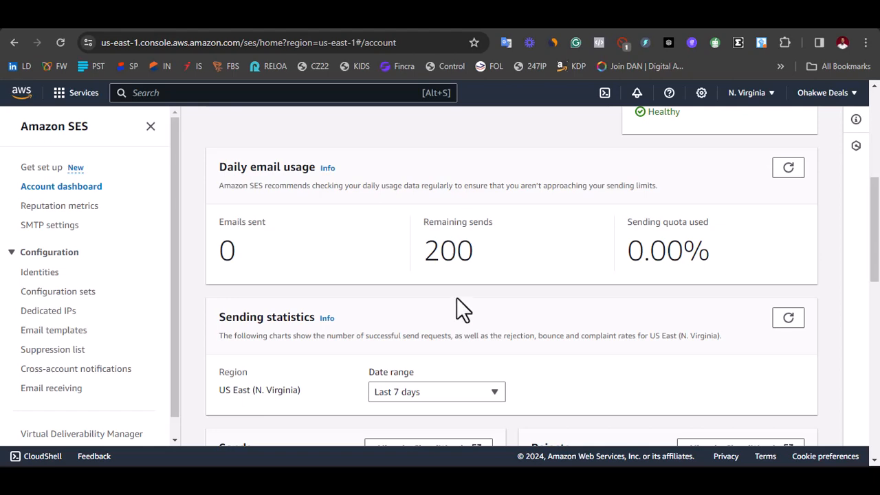
scroll(456, 313, "down", 5)
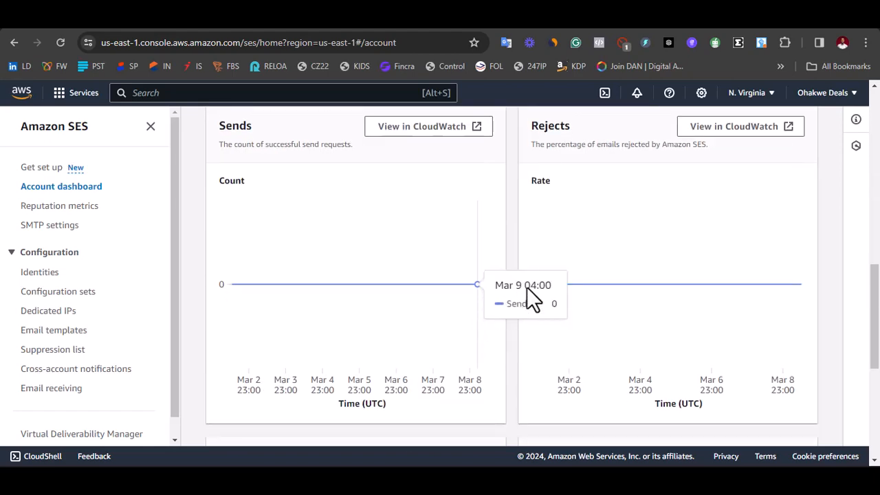
scroll(530, 289, "up", 4)
scroll(529, 258, "up", 5)
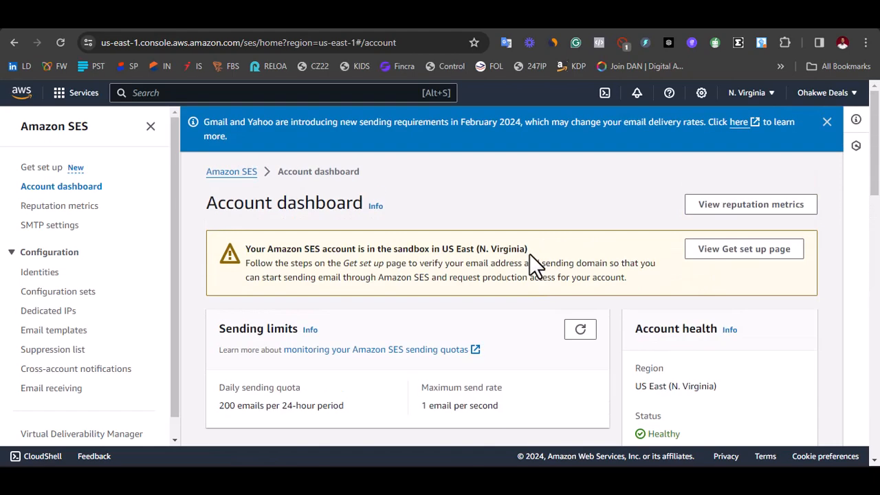
left_click(780, 201)
left_click(827, 122)
left_click(816, 163)
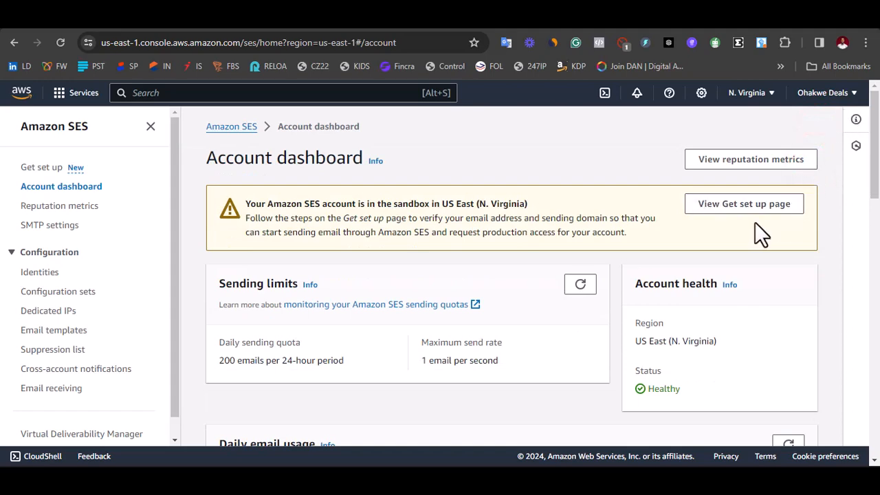
Open SES Get set up and review the sandbox, email and domain verification cards
left_click(43, 168)
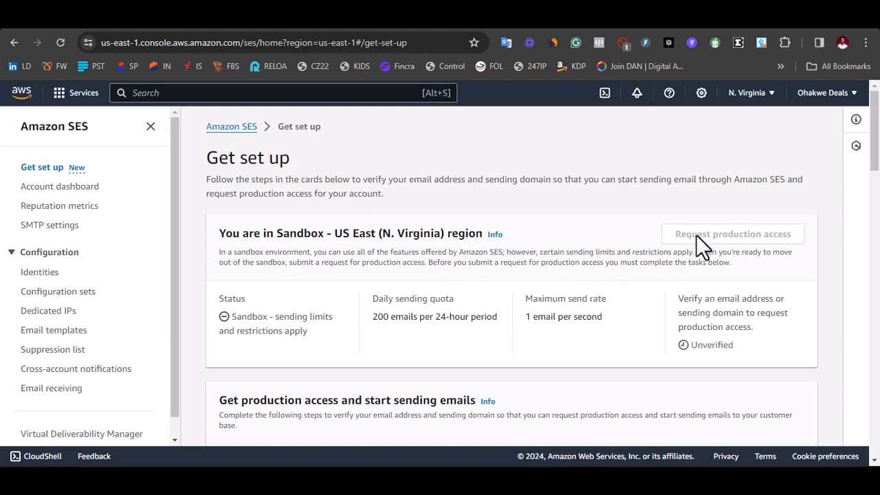
scroll(344, 342, "down", 10)
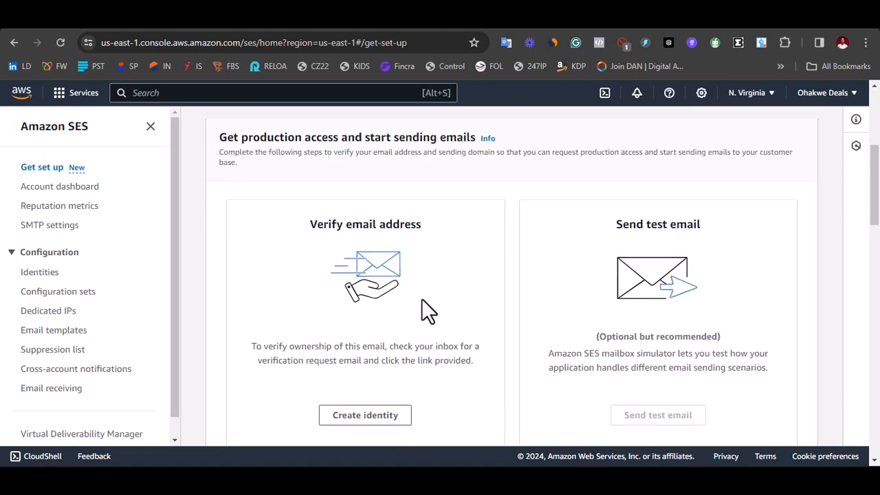
scroll(441, 277, "down", 1)
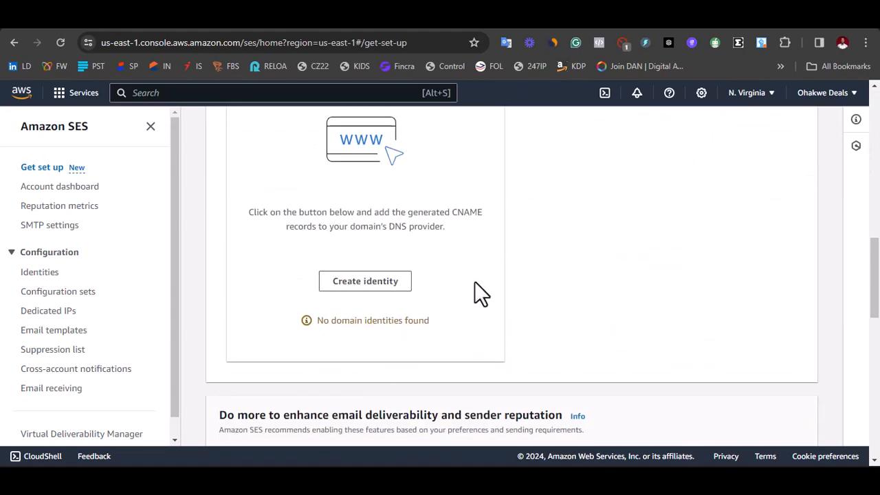
scroll(481, 295, "up", 10)
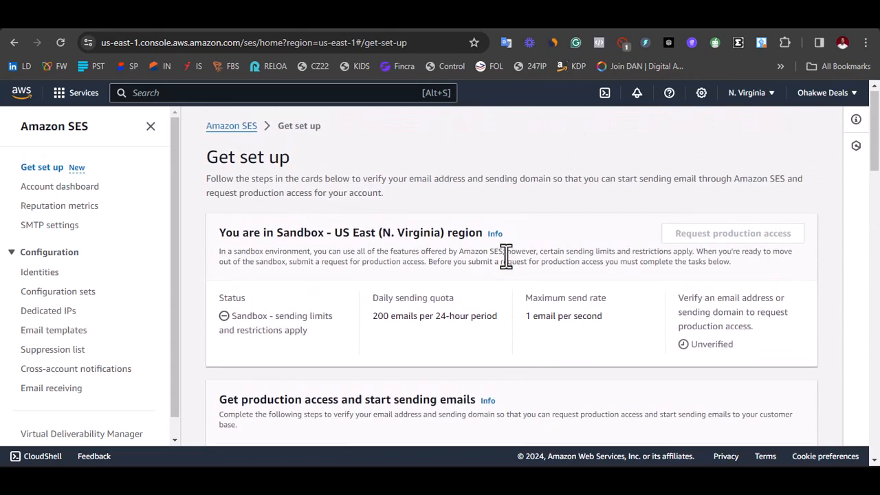
scroll(509, 275, "down", 1)
scroll(530, 337, "down", 2)
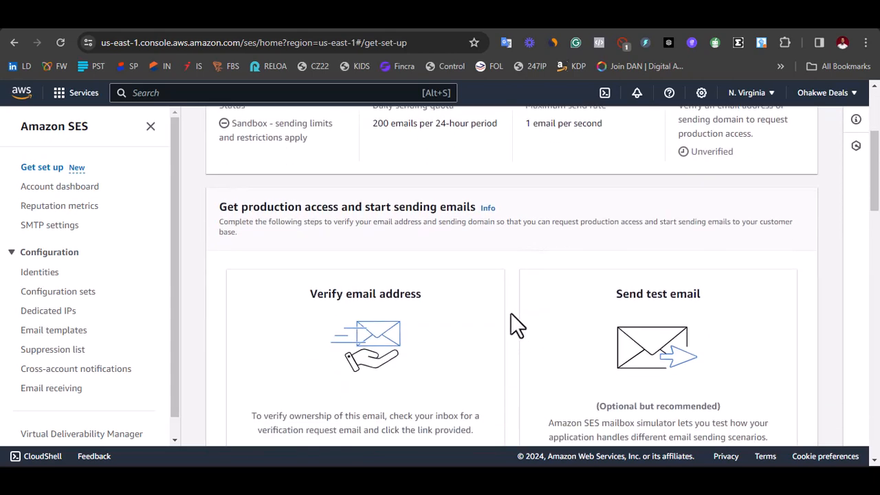
scroll(371, 303, "down", 3)
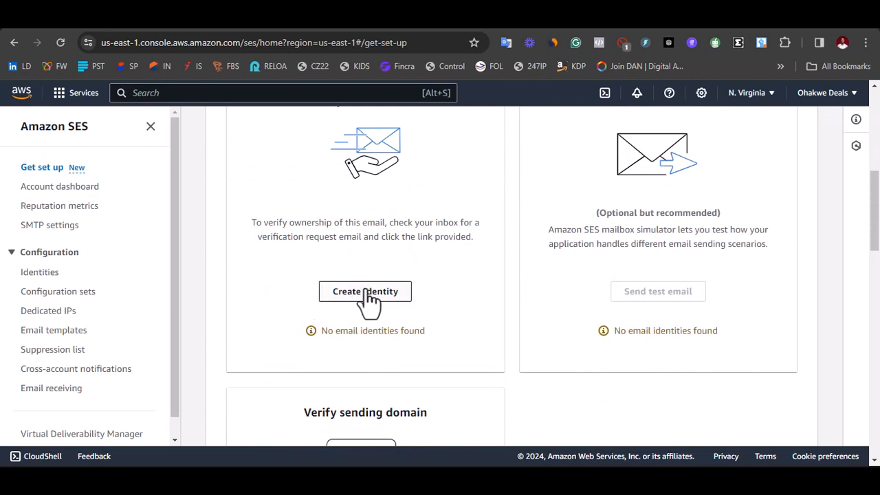
Create an SES Email address identity for the account's Gmail address
left_click(389, 295)
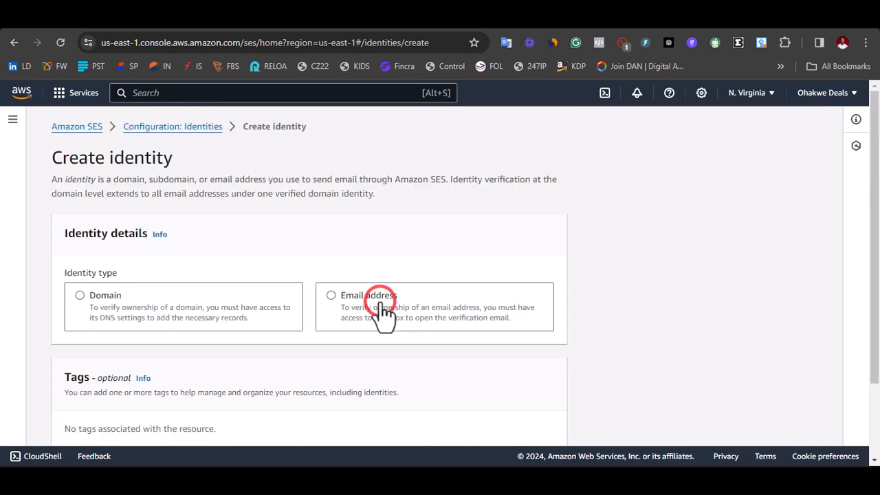
scroll(206, 289, "down", 1)
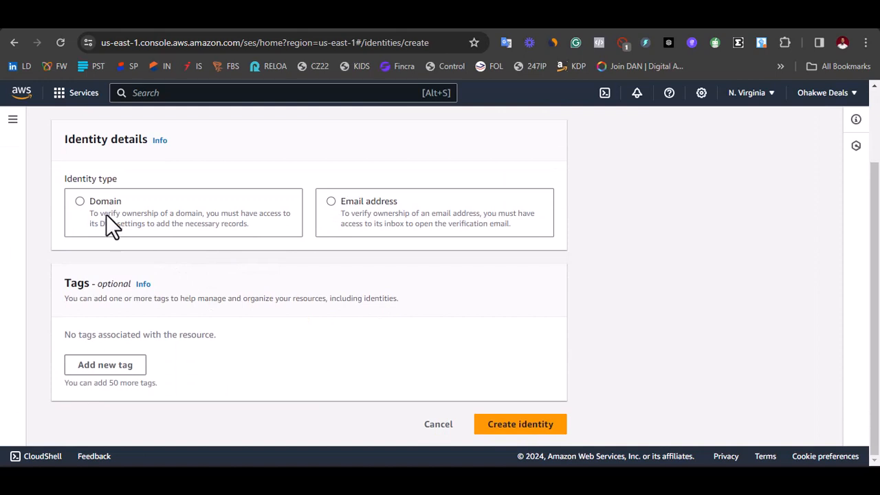
left_click(419, 210)
left_click(292, 276)
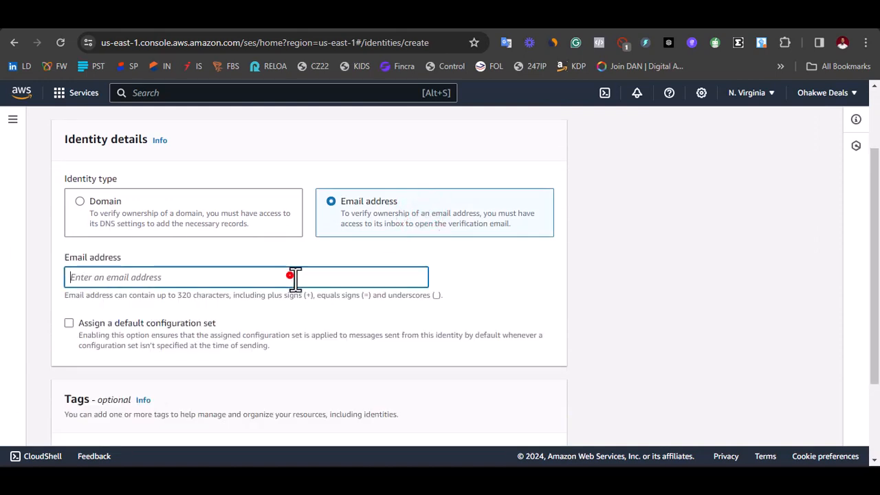
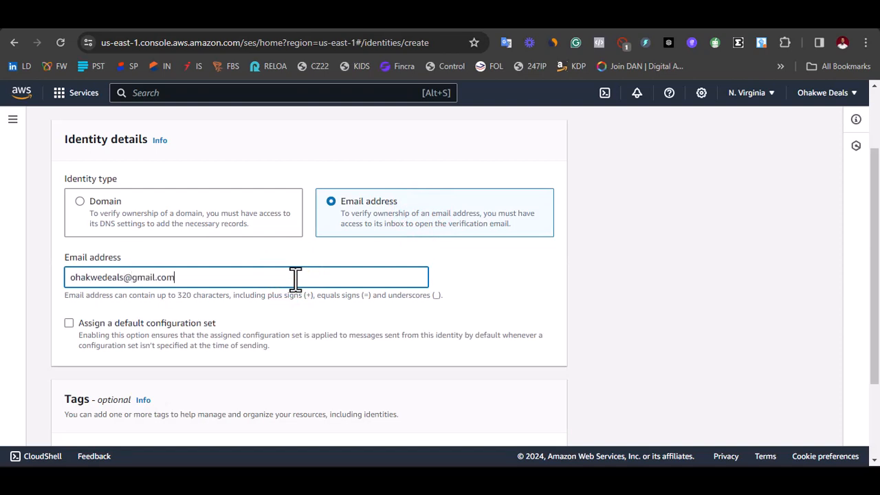
scroll(365, 337, "down", 2)
left_click(492, 419)
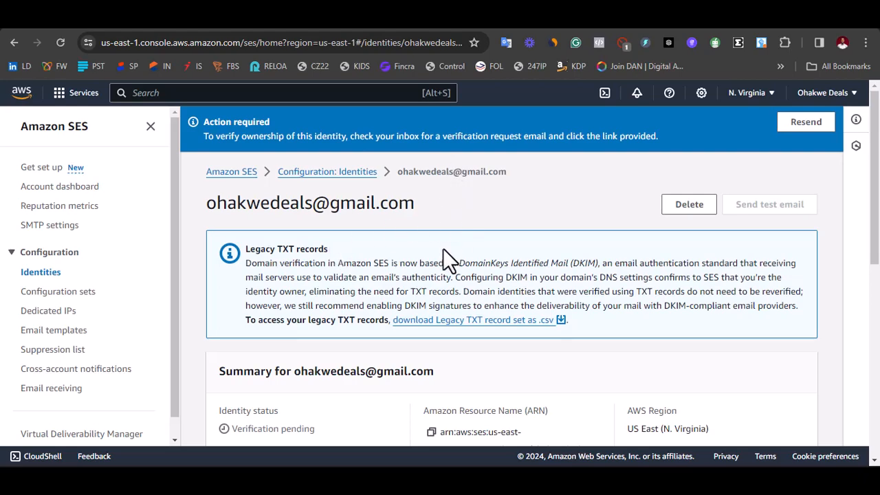
scroll(372, 206, "down", 5)
scroll(353, 165, "down", 1)
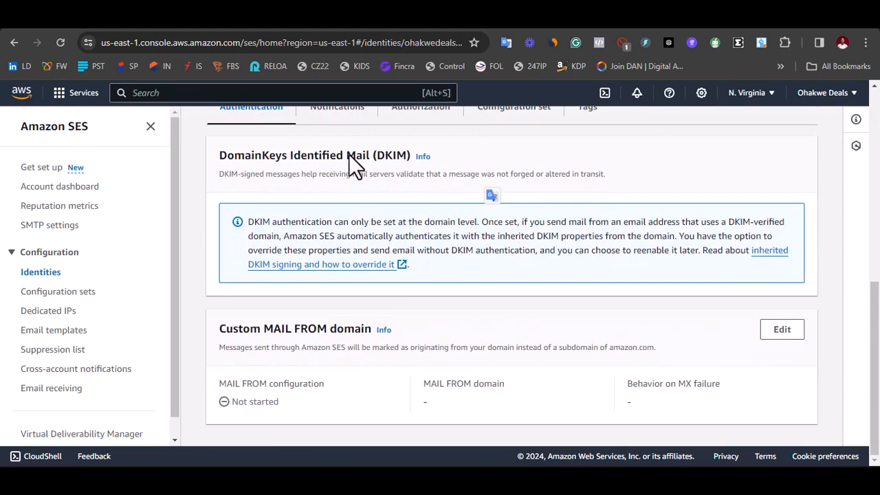
scroll(447, 254, "up", 6)
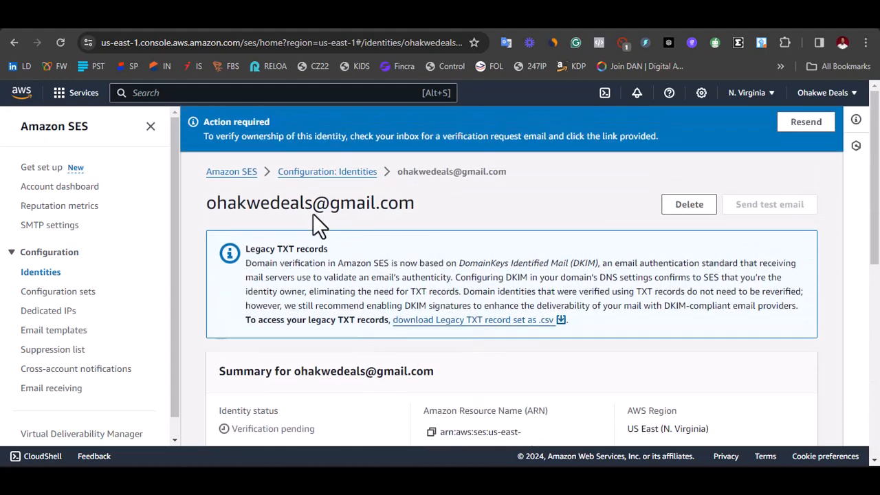
Open the SES verification email in Gmail and follow its confirmation link
left_click(323, 19)
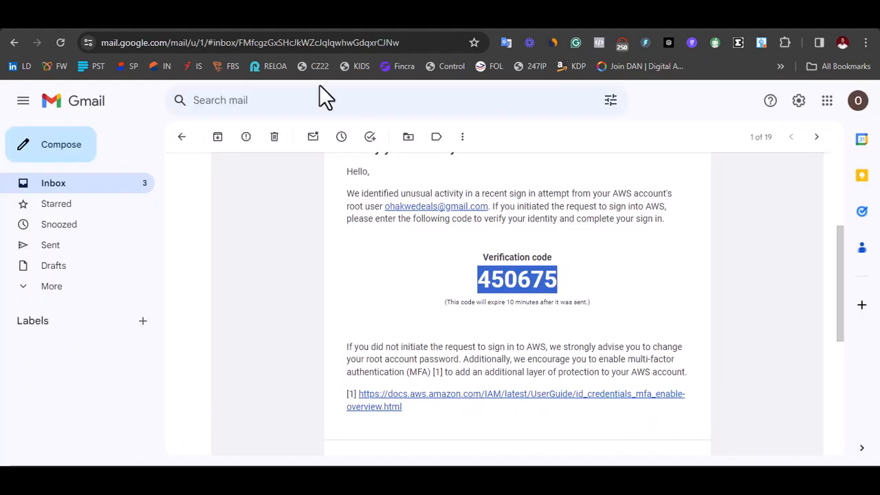
left_click(128, 102)
left_click(108, 100)
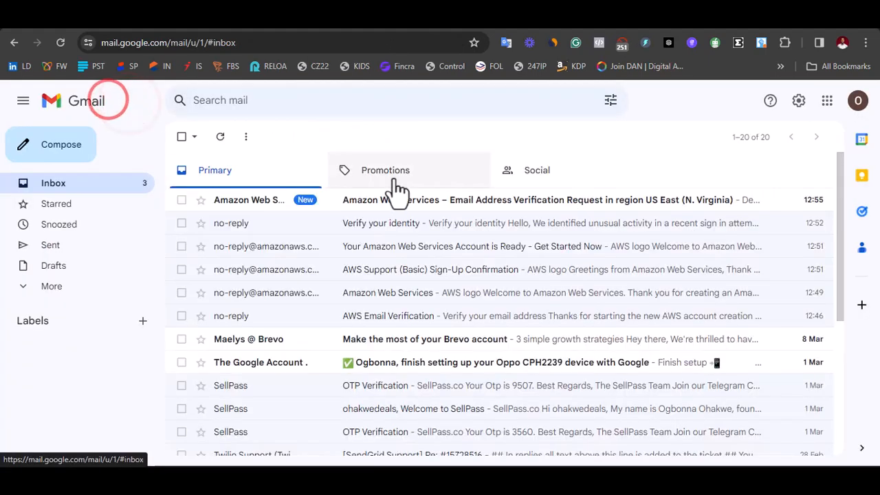
left_click(409, 197)
scroll(414, 279, "down", 5)
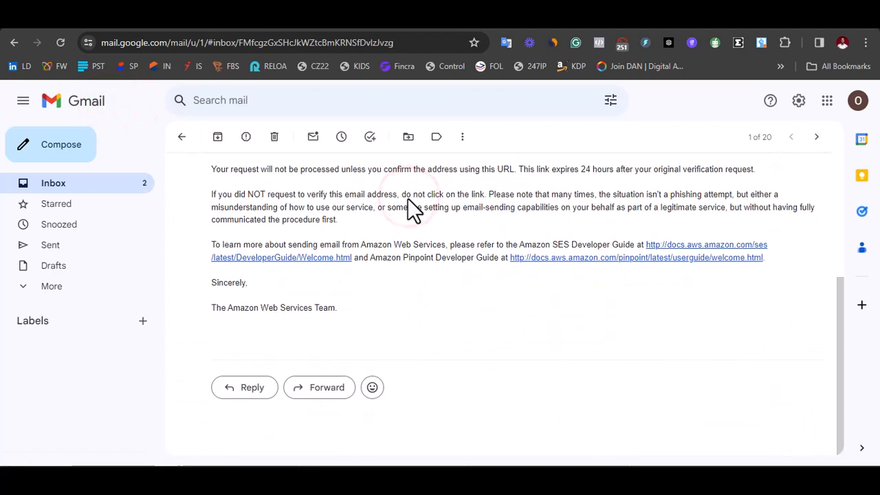
scroll(408, 198, "up", 6)
left_click(421, 303)
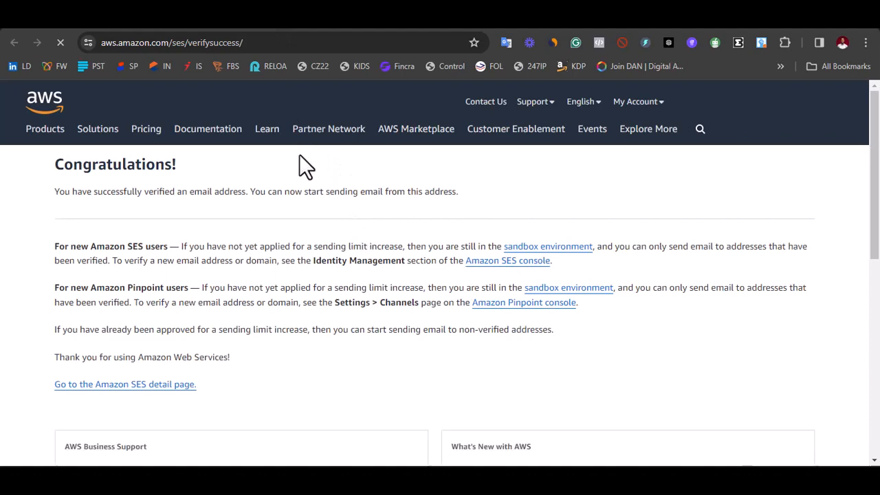
Return to the SES console and reload the identity to show Verified
left_click(417, 24)
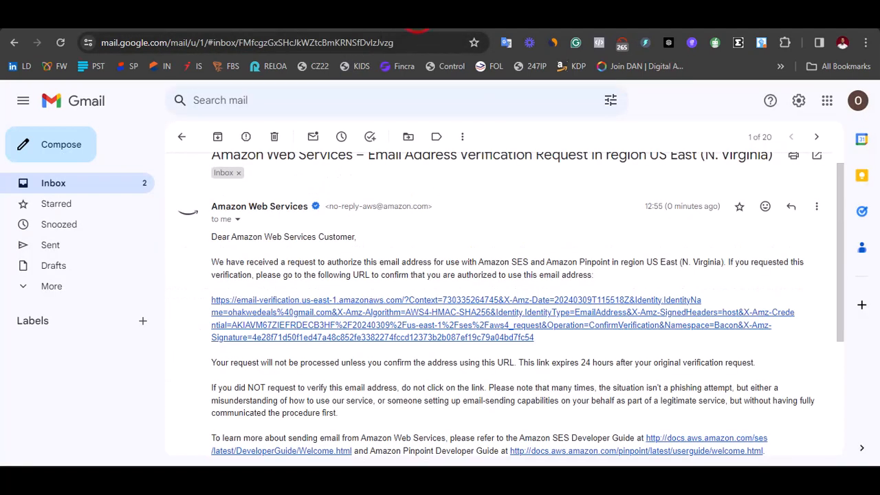
left_click(269, 24)
left_click(61, 43)
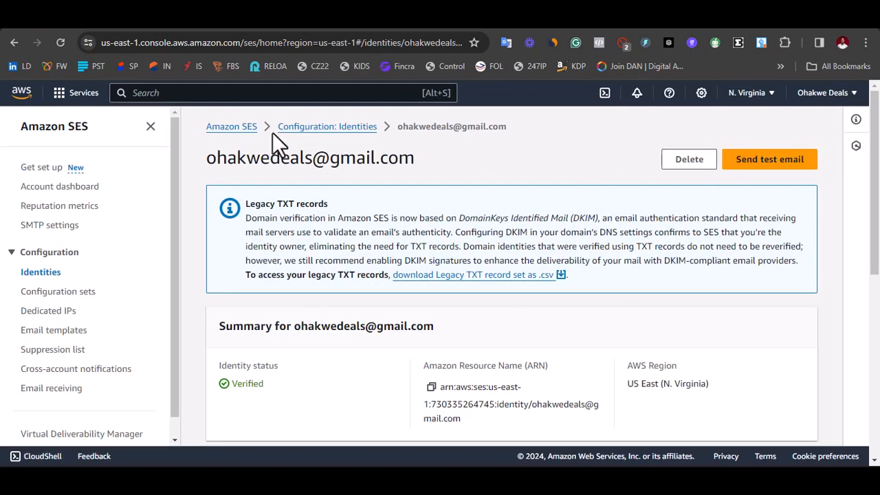
Go through the Identities list to Get set up, now showing the email address Verified
left_click(307, 126)
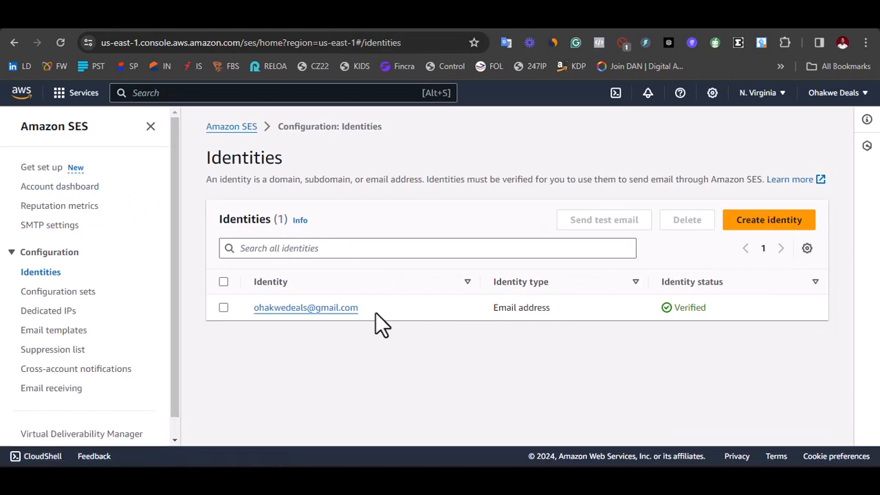
left_click(40, 170)
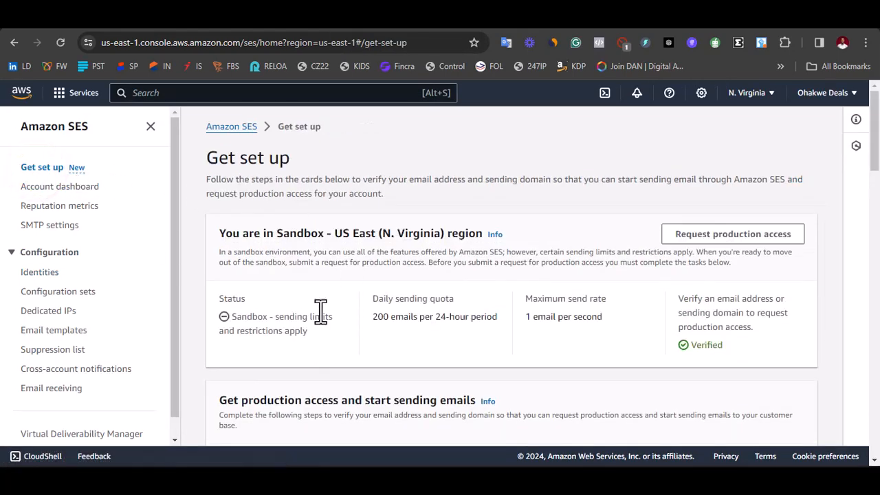
scroll(240, 196, "down", 3)
scroll(241, 183, "up", 3)
Start a new SES identity from Verify sending domain with Domain as the identity type
scroll(303, 310, "down", 5)
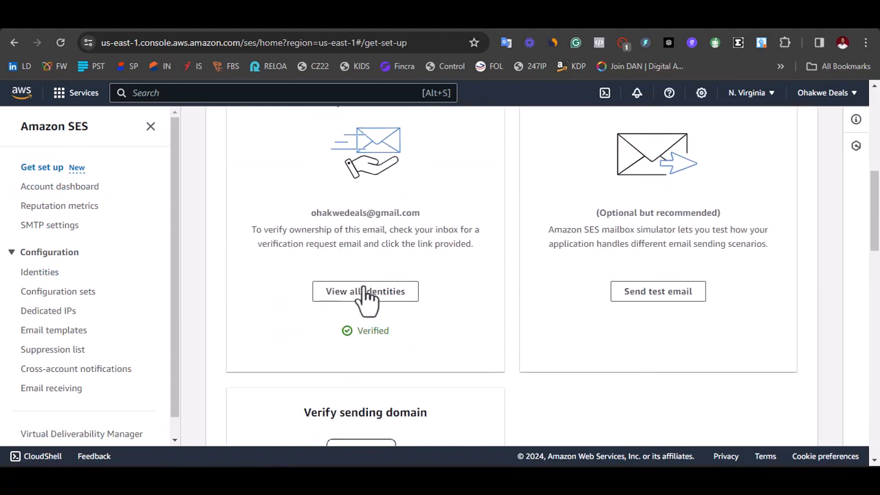
scroll(459, 218, "down", 4)
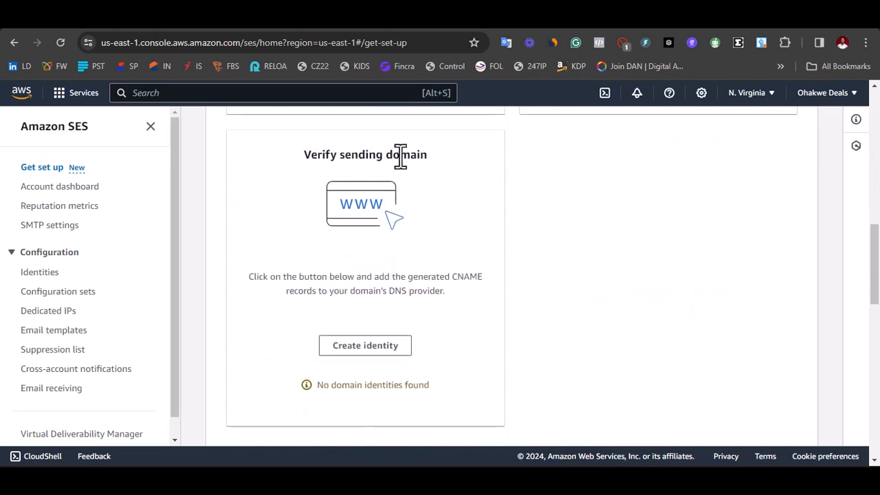
left_click(384, 345)
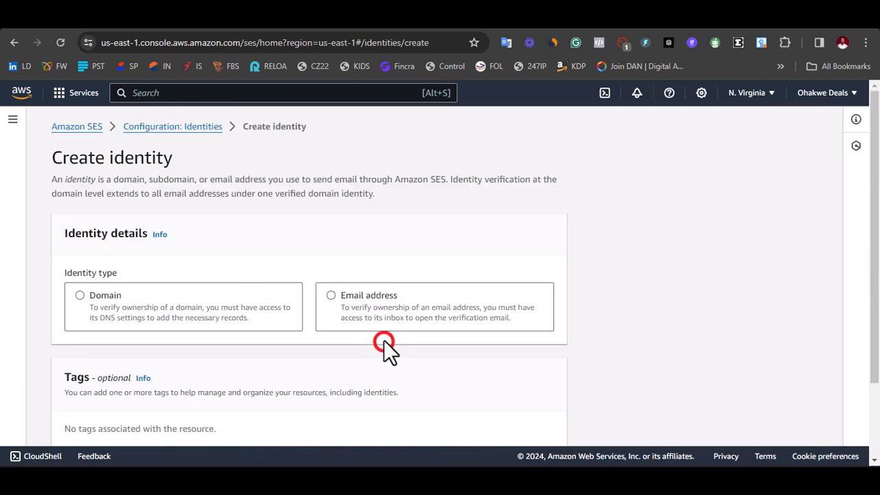
left_click(128, 296)
Enter the user's .com.ng sending domain as the identity's domain name
scroll(165, 261, "down", 2)
left_click(169, 242)
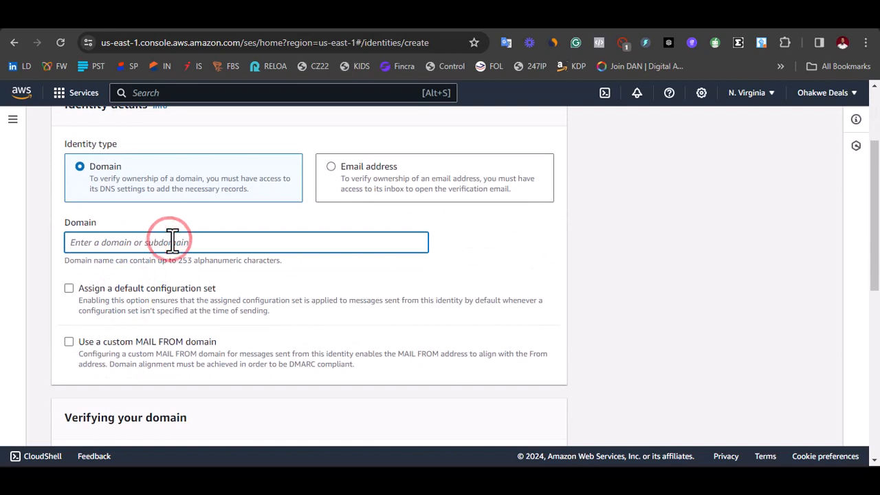
type("ogbonaoh")
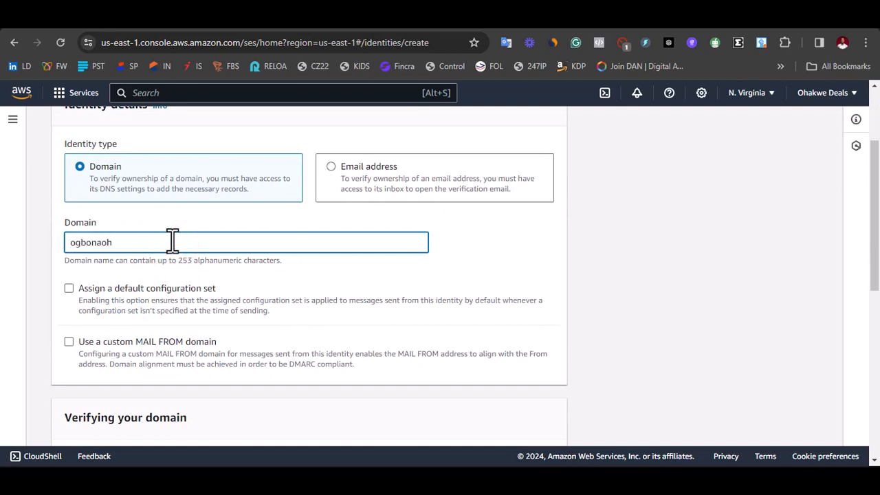
key("BackSpace")
key("BackSpace")
key("BackSpace")
type("naohakwe.com.ng")
left_click(319, 212)
scroll(354, 213, "down", 2)
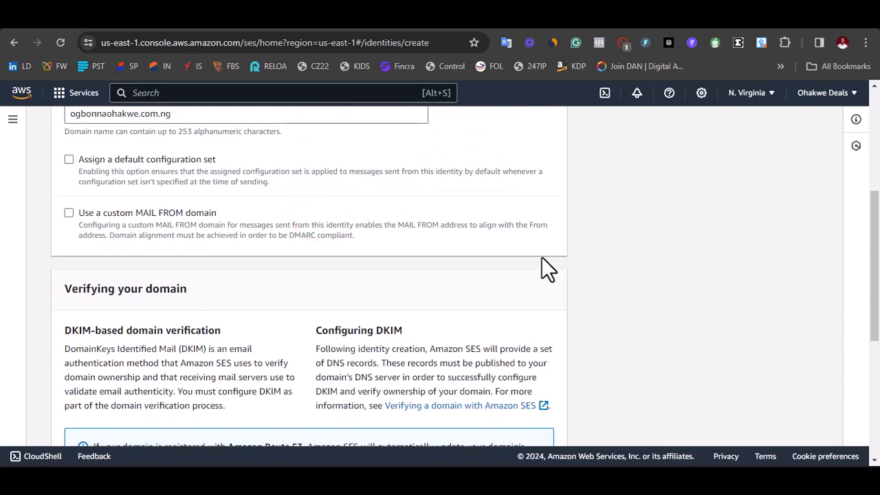
scroll(541, 269, "up", 4)
scroll(499, 243, "down", 8)
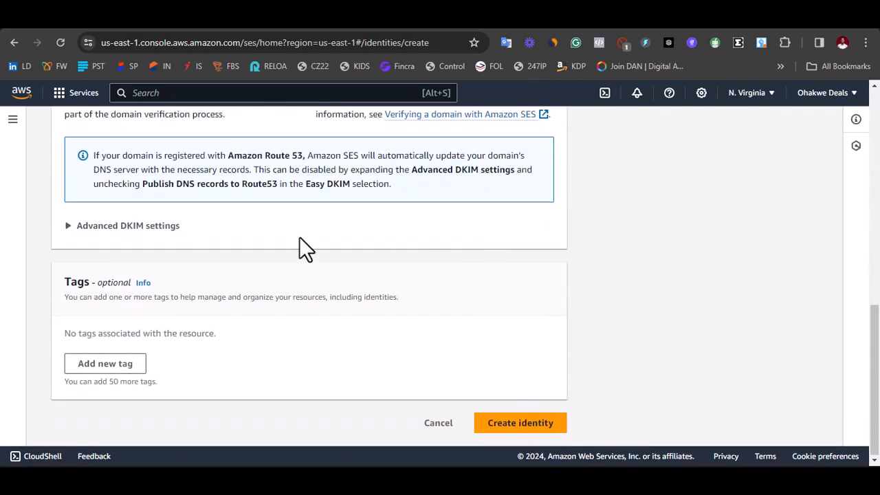
Create the domain identity and review its Publish DNS records section
left_click(531, 421)
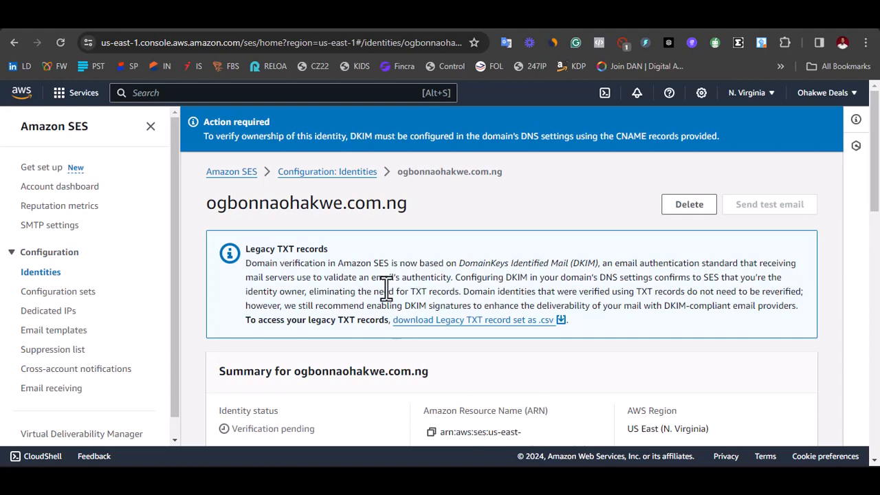
scroll(418, 288, "down", 4)
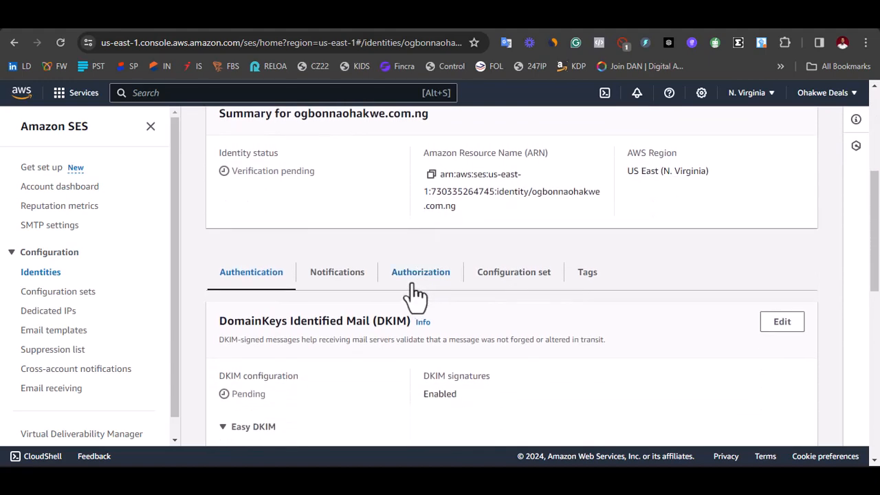
scroll(416, 296, "down", 5)
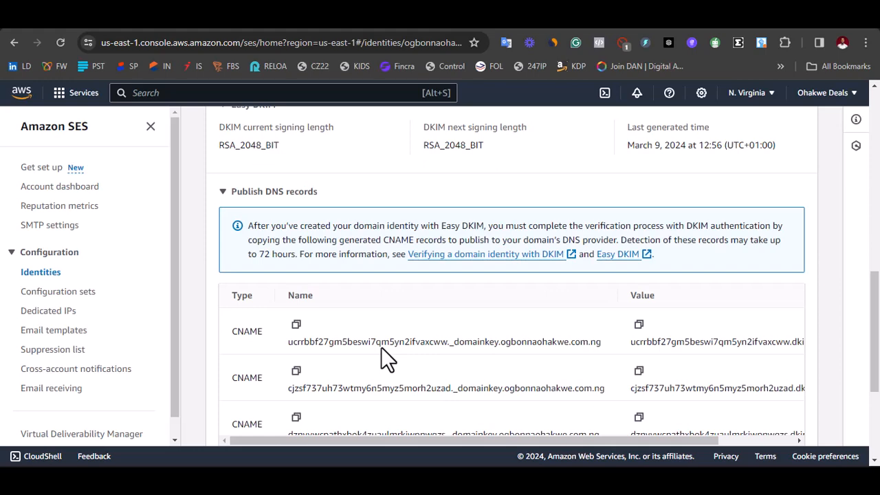
scroll(261, 238, "down", 3)
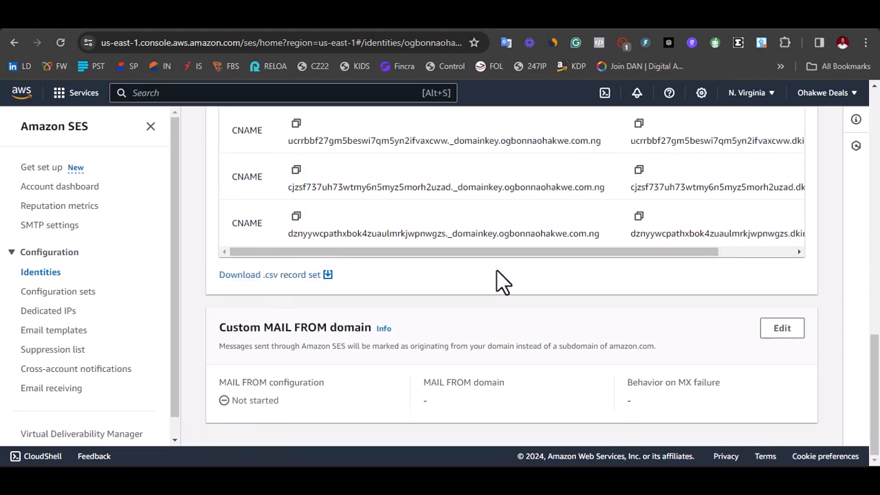
scroll(501, 272, "up", 3)
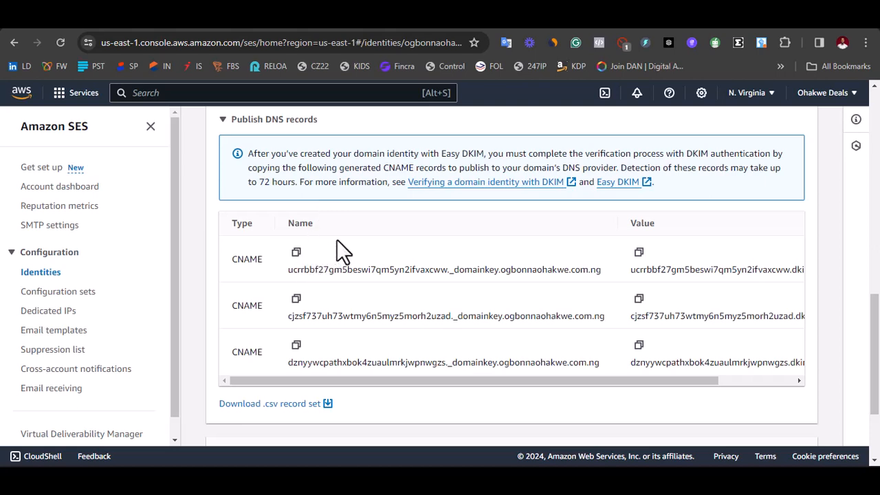
Copy the first Easy DKIM CNAME record's name and value
left_click(296, 253)
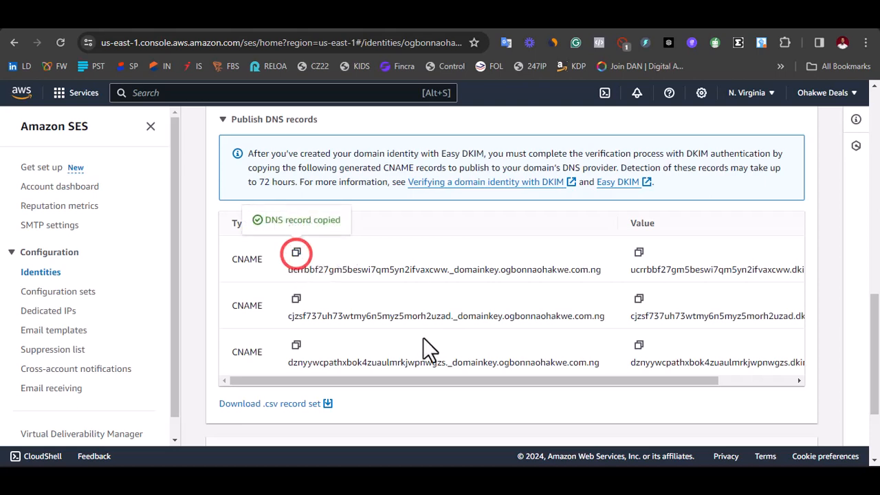
left_click(637, 254)
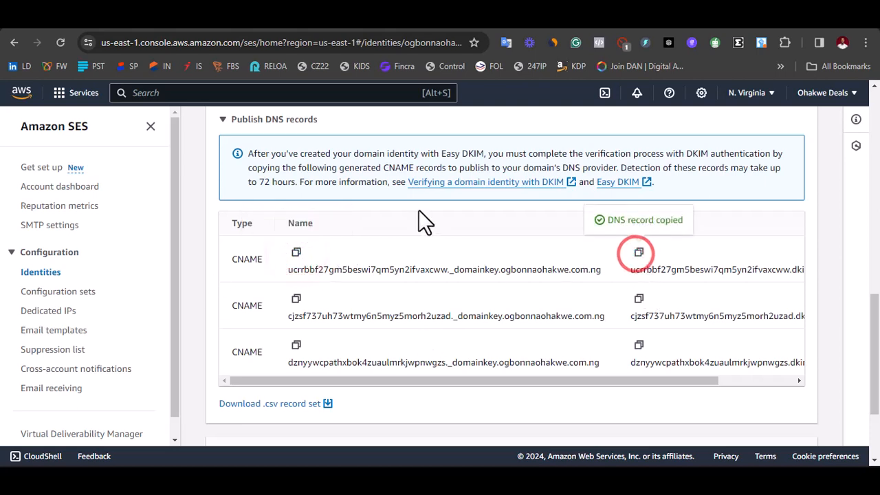
left_click_drag(416, 208, 367, 214)
left_click(320, 193)
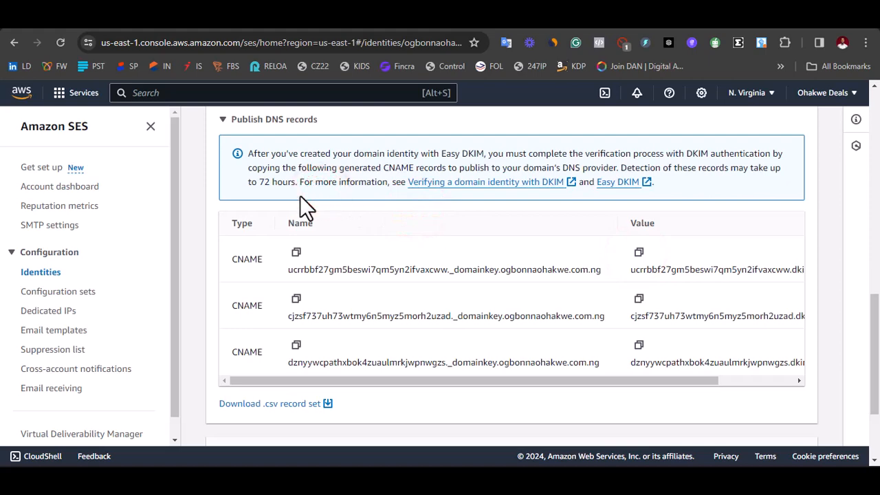
scroll(417, 251, "down", 3)
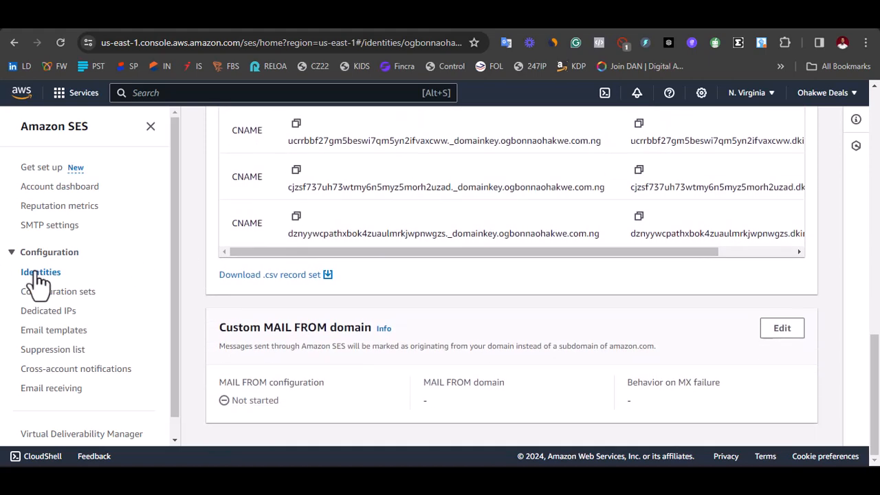
Open the SES Account dashboard showing sandbox mode and the 200-email daily quota
left_click(40, 275)
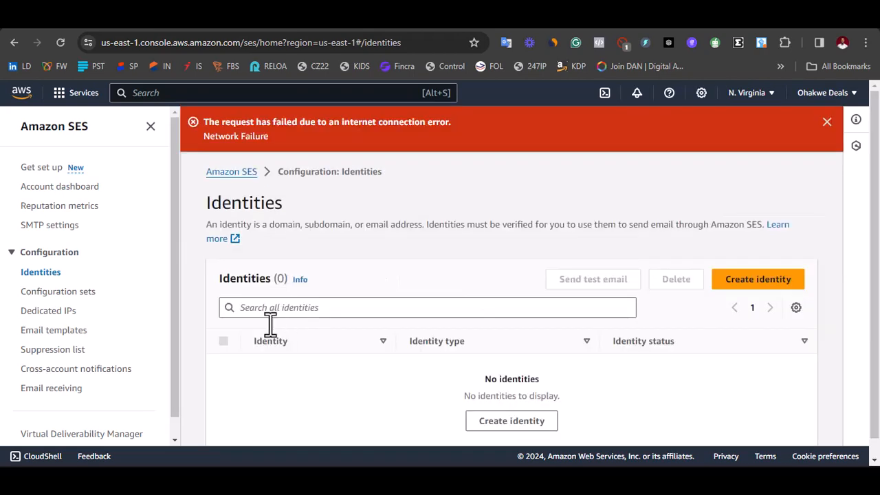
left_click(56, 188)
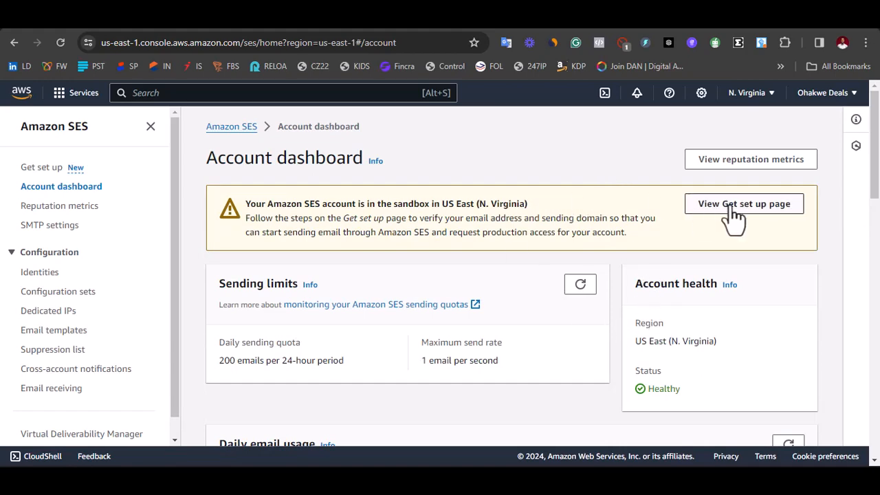
scroll(542, 268, "down", 3)
scroll(542, 259, "up", 3)
Reload the Gmail inbox, then return to the SES Account dashboard
left_click(186, 16)
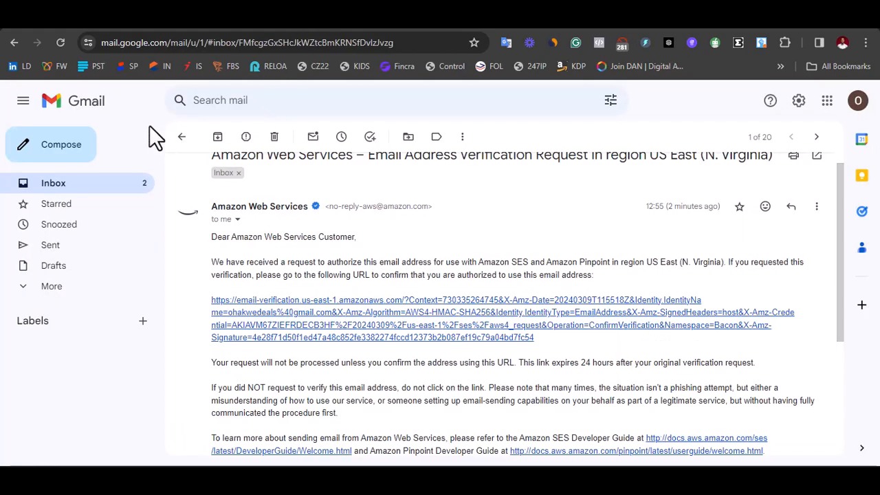
left_click(76, 106)
left_click(165, 16)
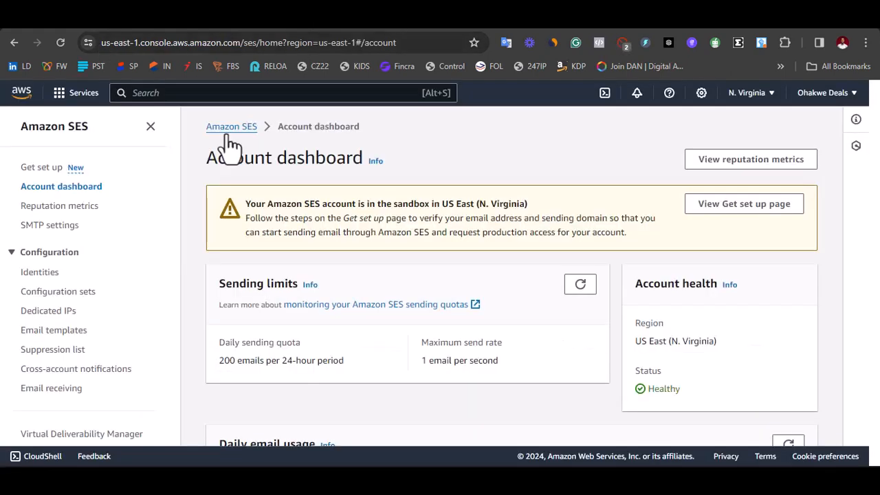
Open the Get set up page and review the domain's pending verification card
left_click(720, 204)
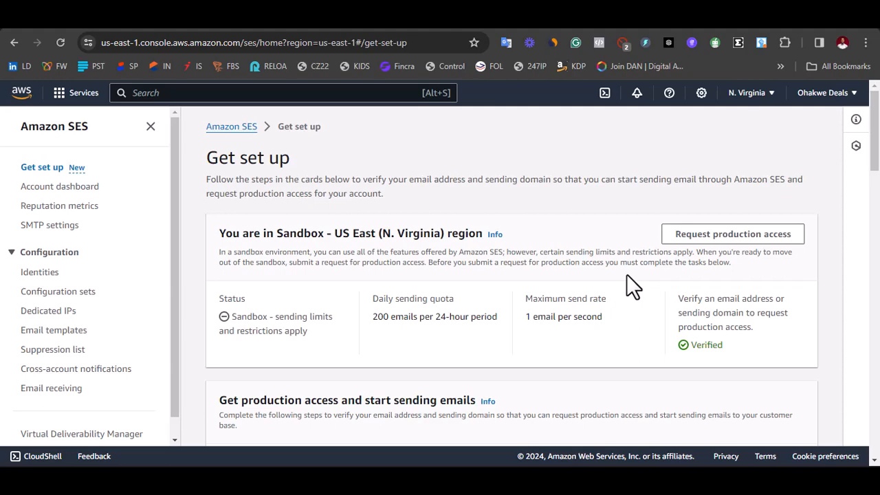
scroll(630, 274, "down", 2)
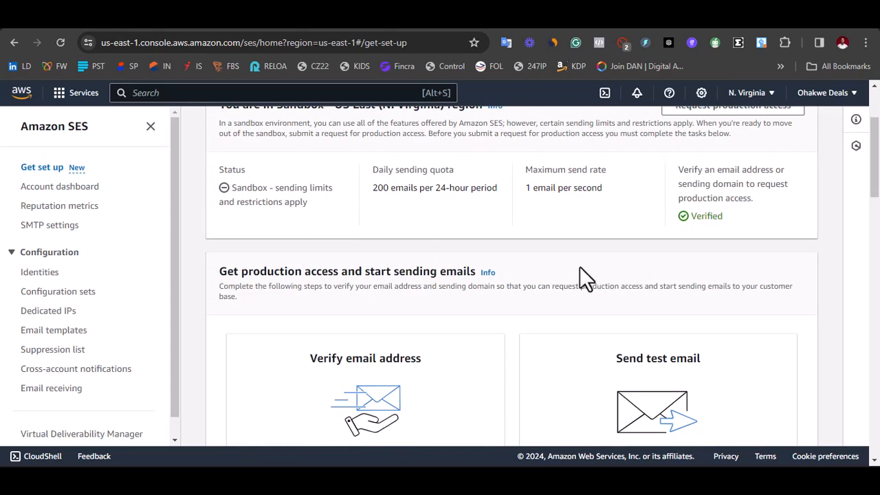
scroll(579, 275, "down", 6)
scroll(393, 222, "up", 4)
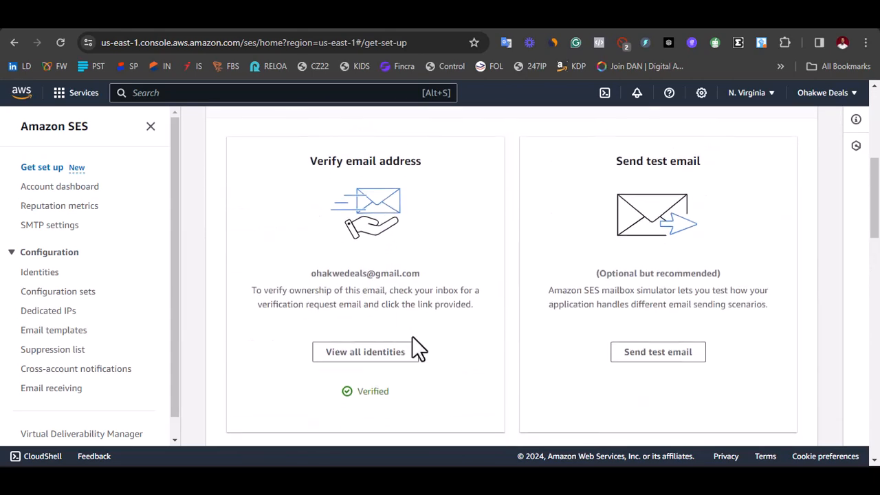
scroll(413, 343, "down", 5)
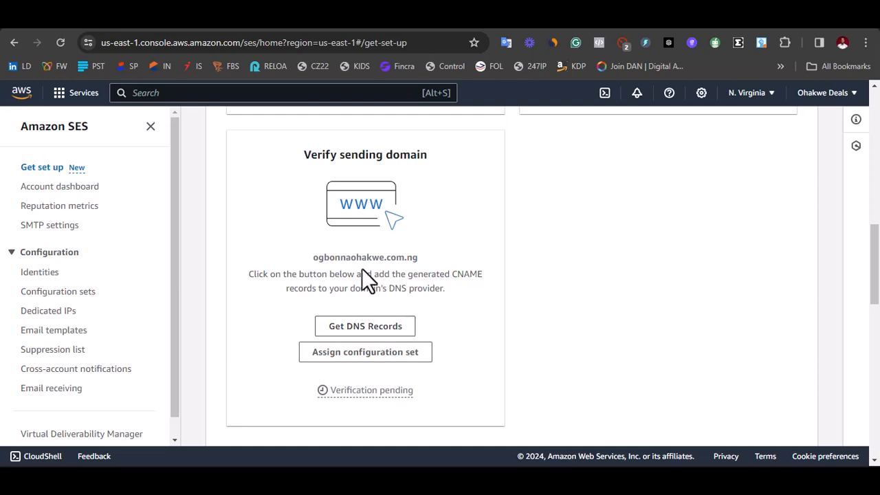
scroll(551, 277, "up", 10)
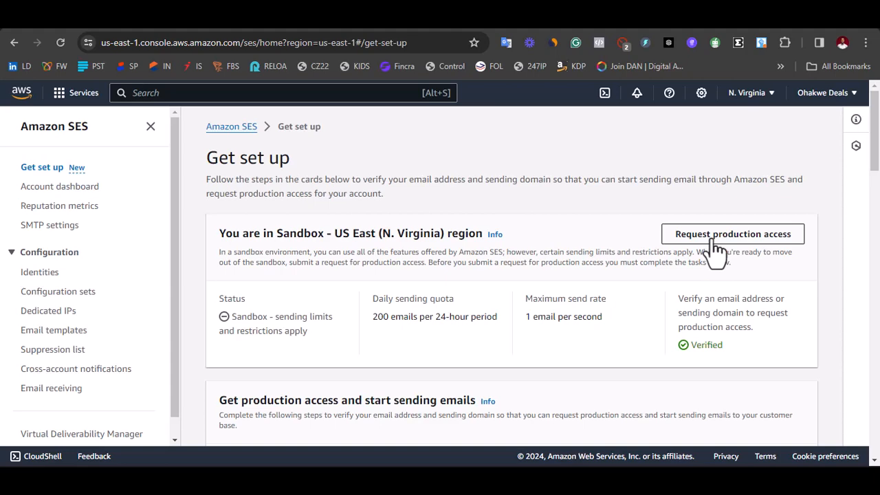
Start a production access request and set the mail type to Marketing
left_click(714, 240)
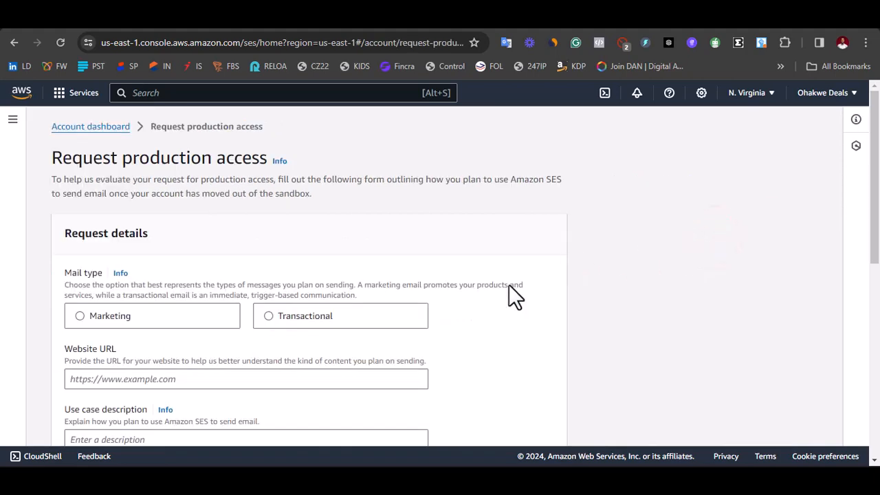
scroll(273, 359, "down", 1)
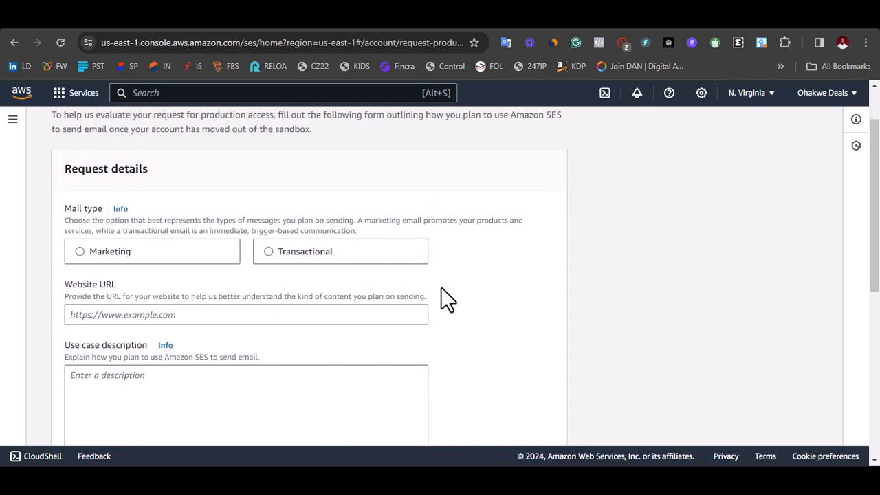
scroll(365, 269, "down", 5)
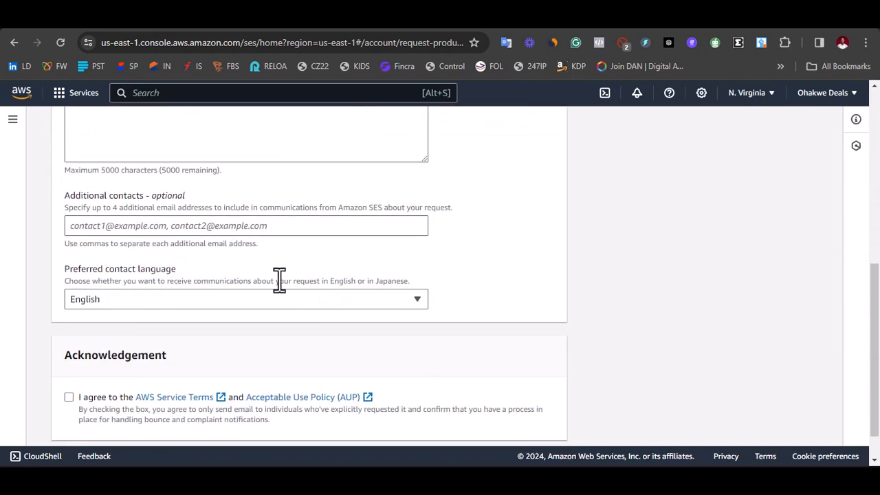
scroll(279, 279, "up", 5)
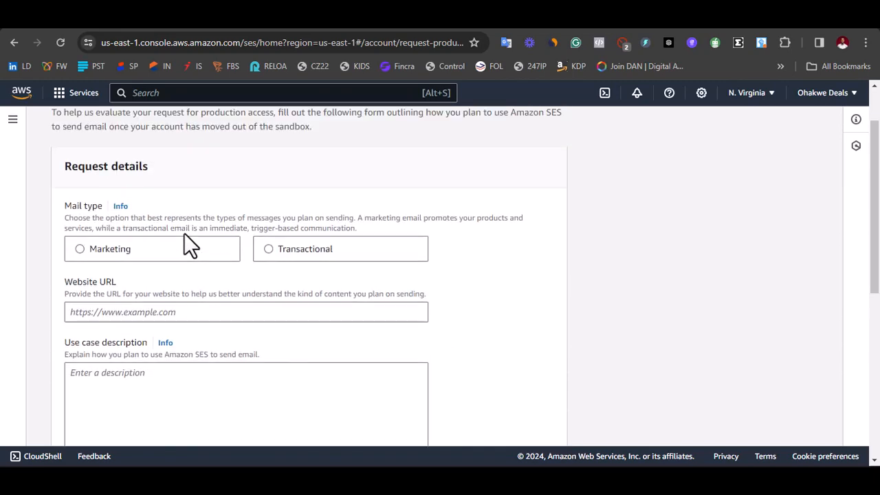
left_click(78, 252)
left_click(273, 252)
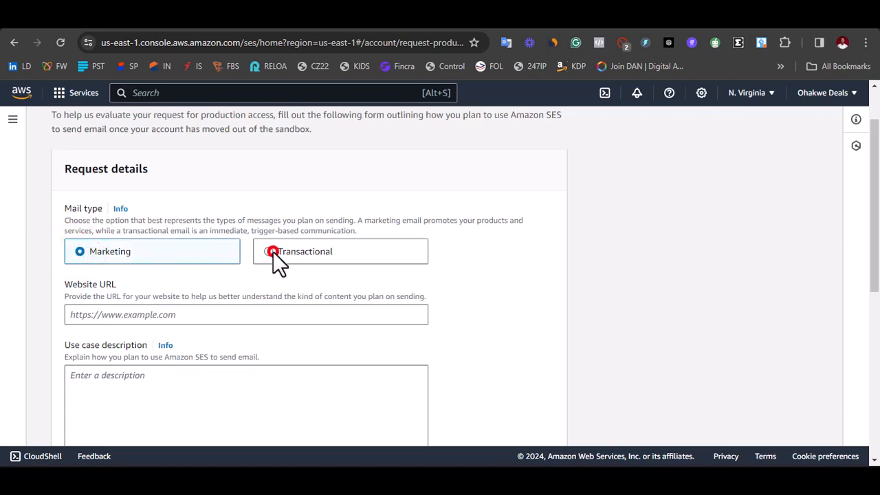
scroll(289, 251, "up", 1)
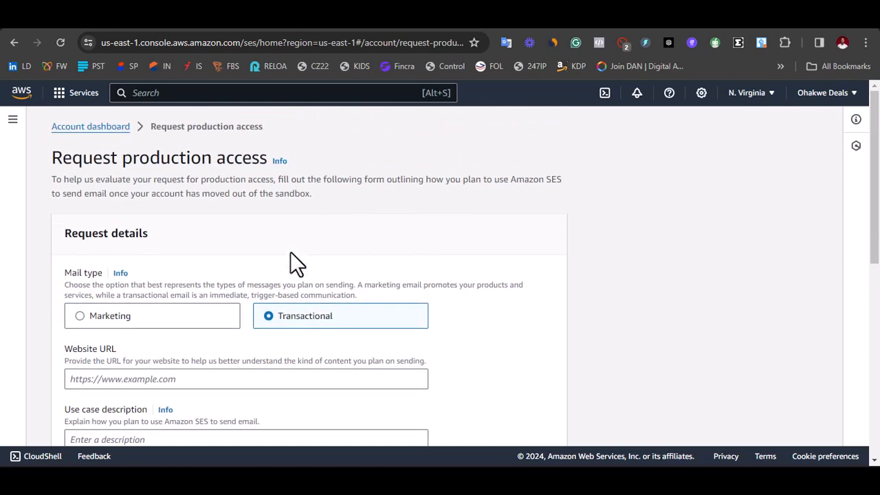
left_click(81, 316)
scroll(165, 327, "down", 1)
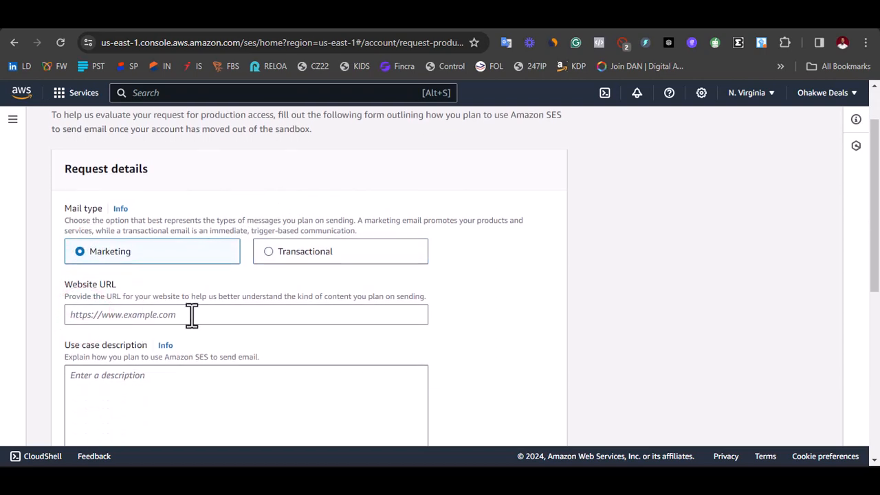
Enter the user's .com.ng site as the Website URL
left_click(192, 315)
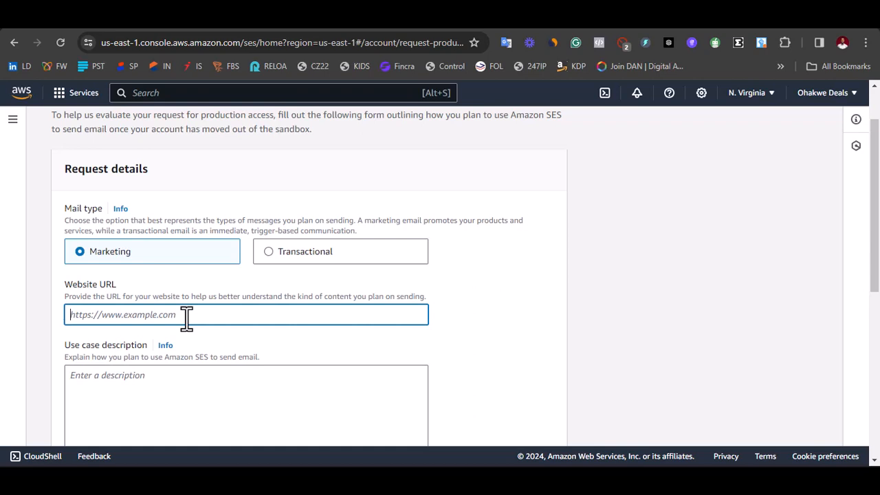
type("https")
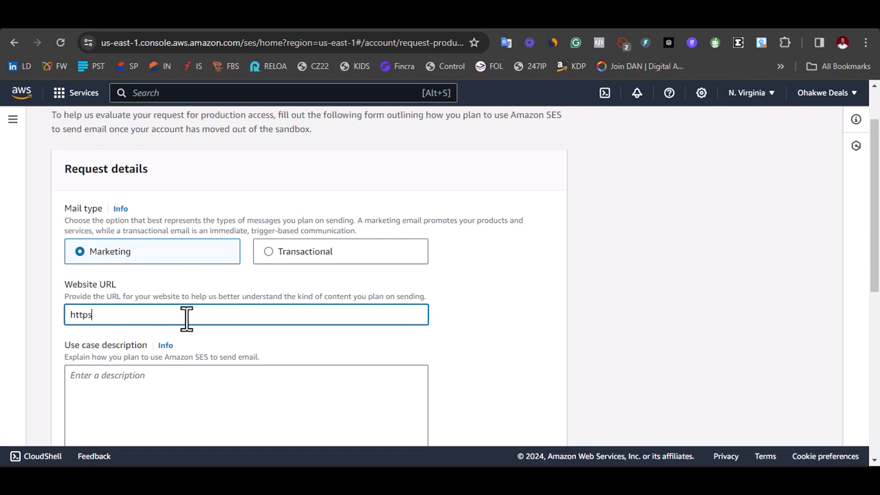
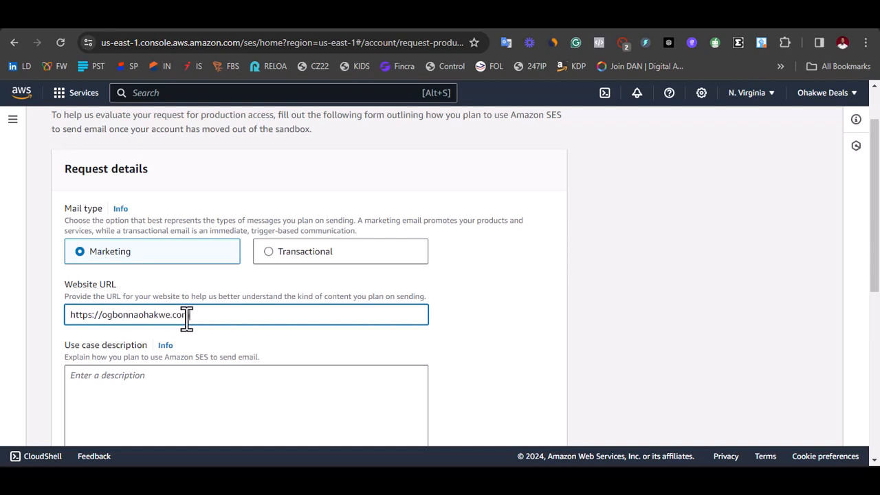
type(".ng")
left_click(507, 319)
scroll(475, 297, "down", 2)
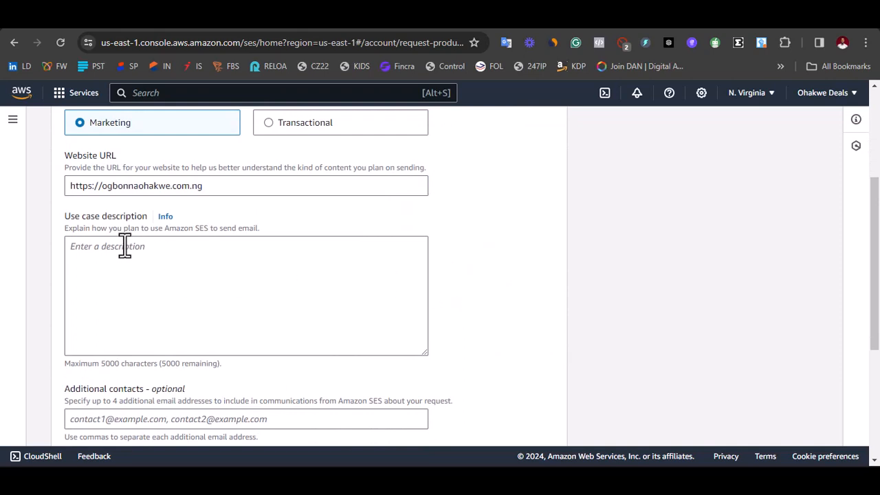
Show the Use case description guidance and load Gemini in a new browser tab
left_click(165, 217)
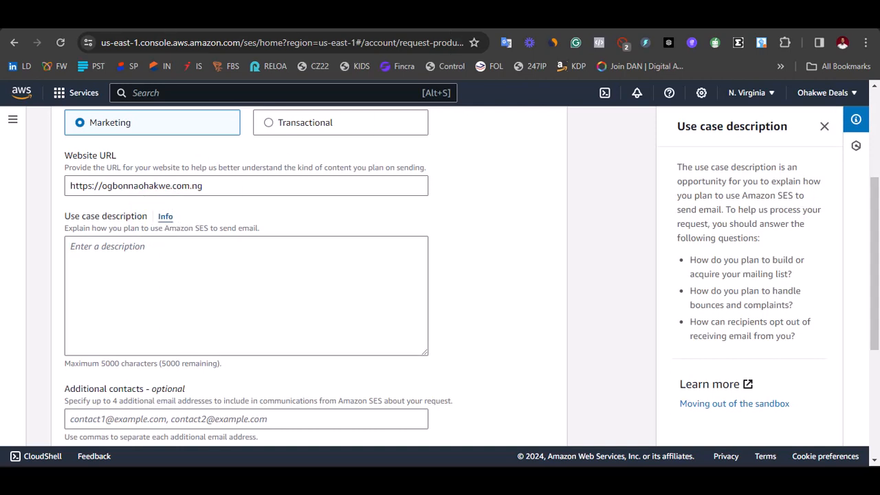
key("ctrl+t")
type("ger")
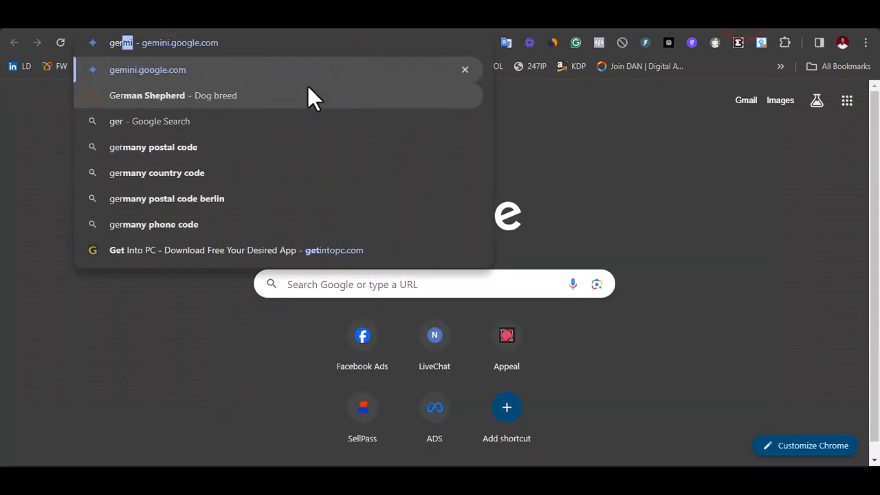
key("Return")
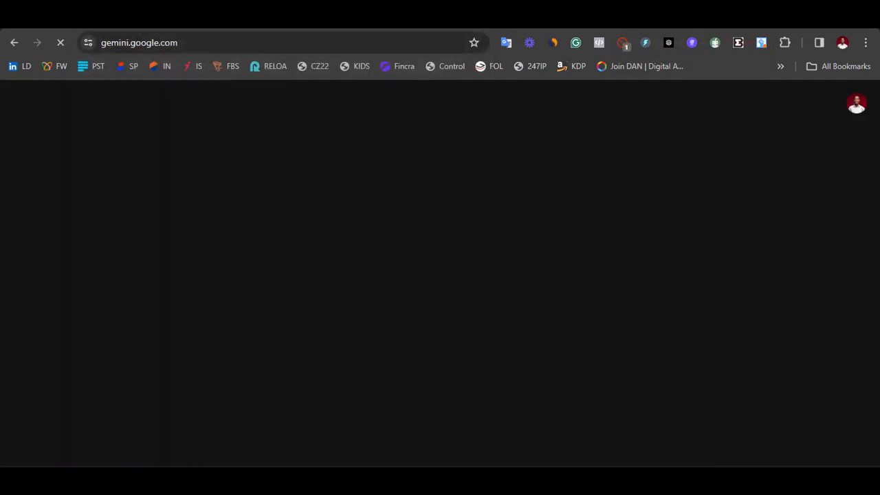
left_click(85, 8)
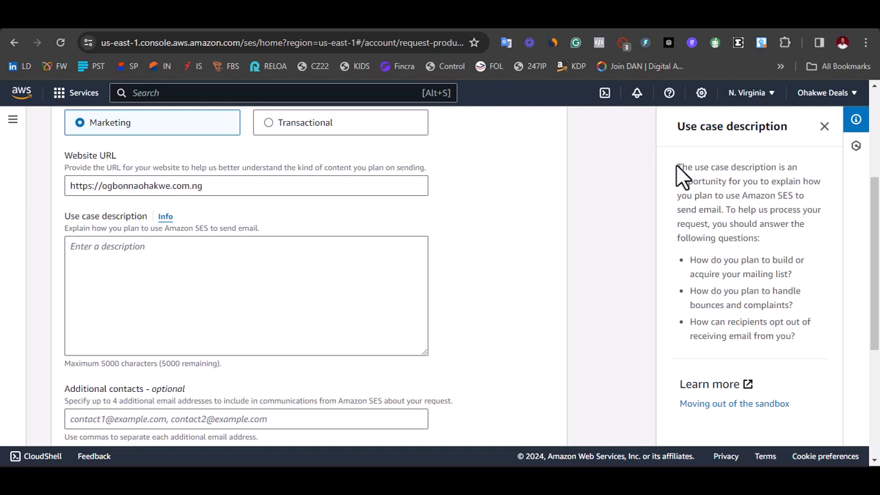
Select the guidance paragraph together with its three bullet questions
left_click_drag(678, 166, 785, 329)
left_click(753, 234)
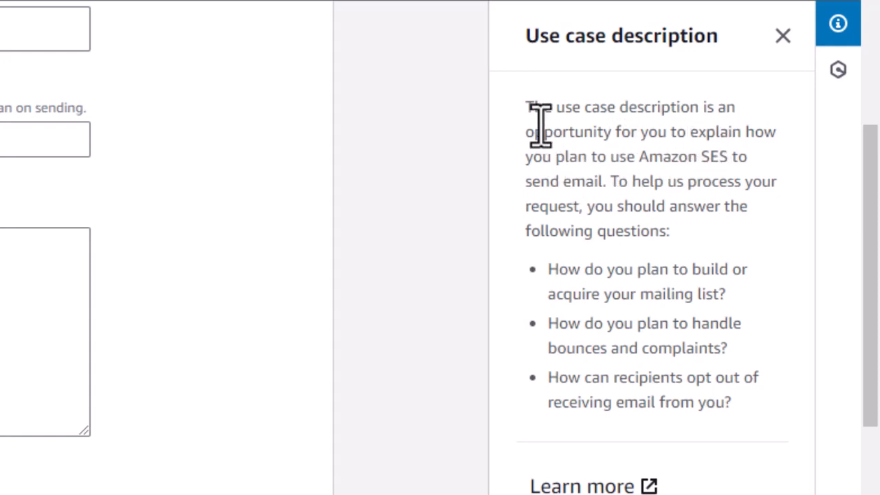
left_click_drag(527, 107, 769, 405)
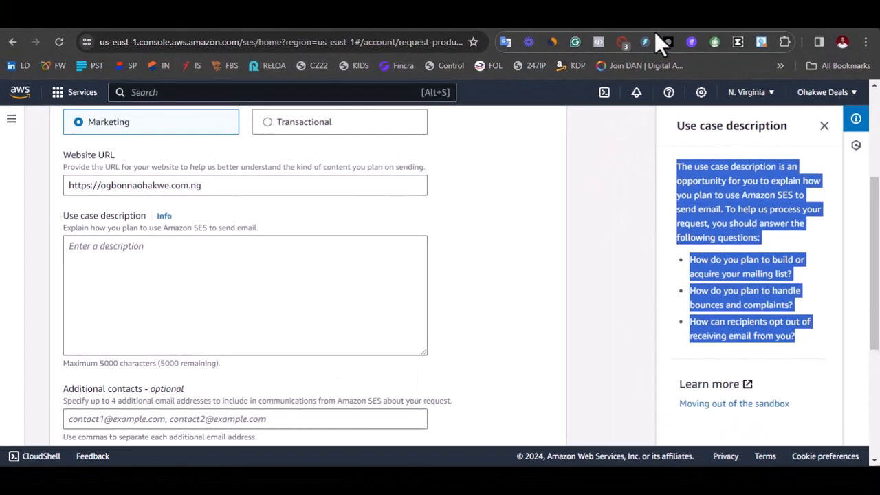
Open Google Gemini and dismiss its privacy notice
left_click(661, 34)
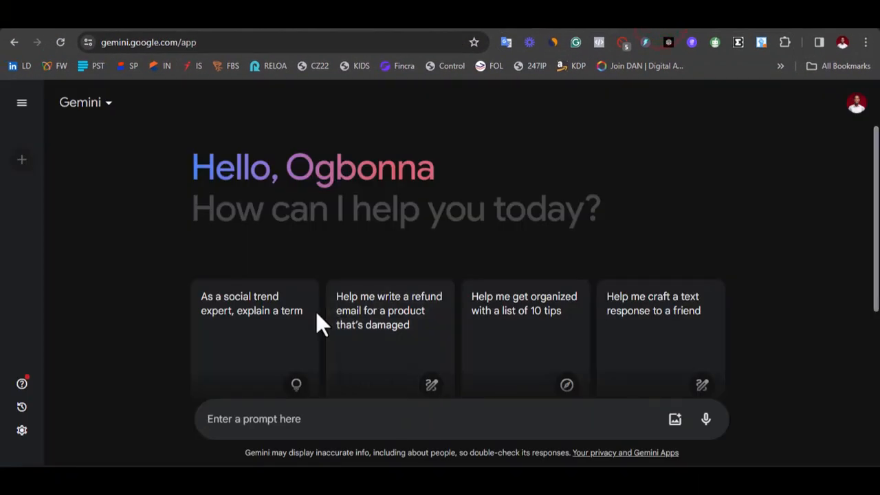
scroll(319, 315, "down", 2)
left_click(315, 354)
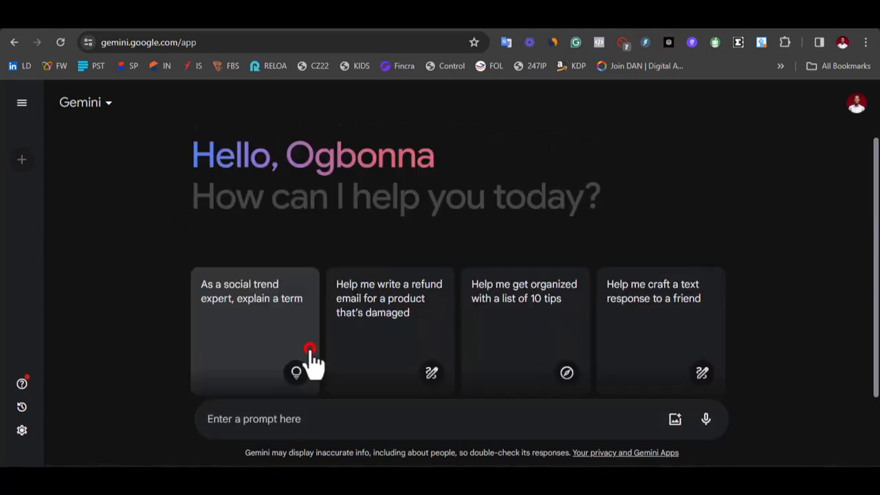
Type 'Hey Bard! I just applied to use AmazonSES for my email marketing business…' into the prompt
left_click(341, 426)
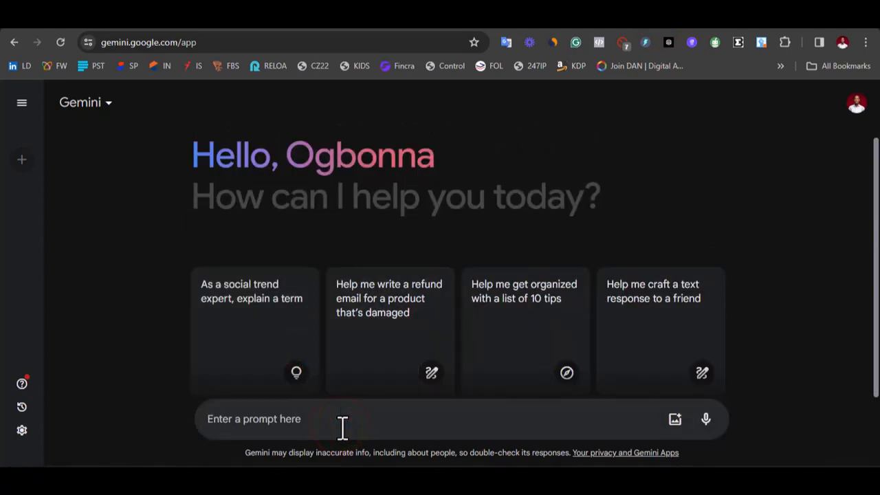
type("Hey Bard")
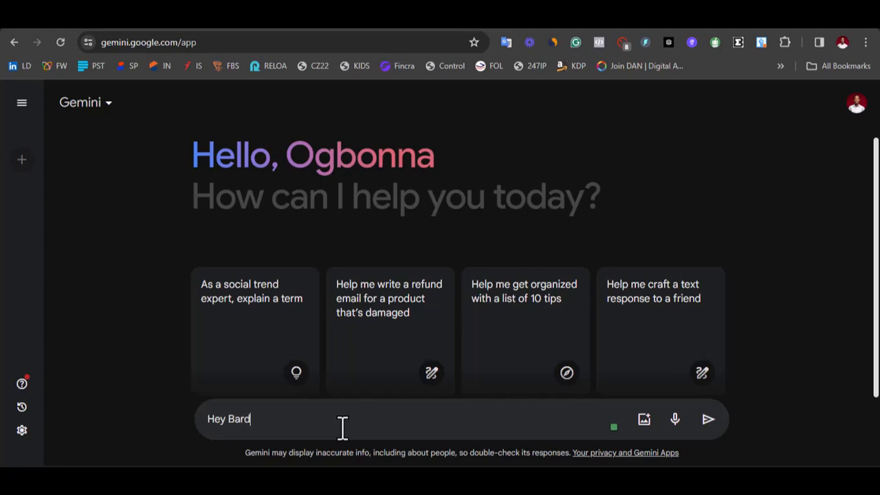
type("!")
type(" I jus")
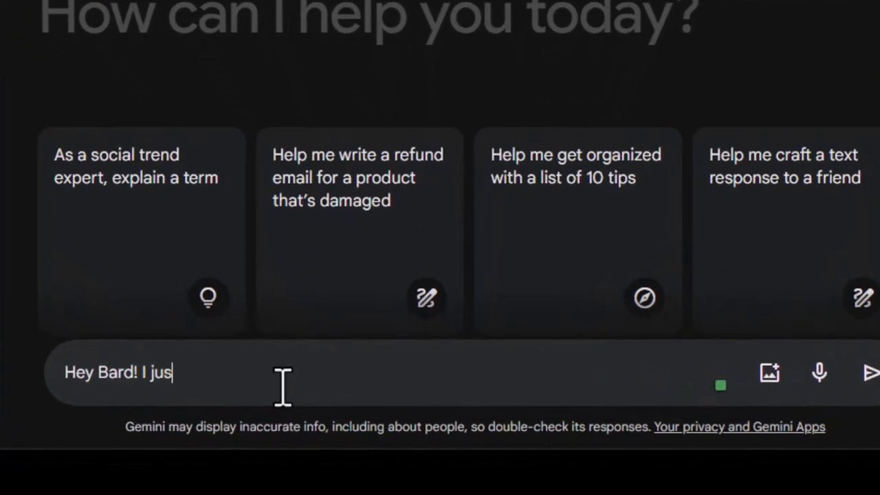
type("t appli")
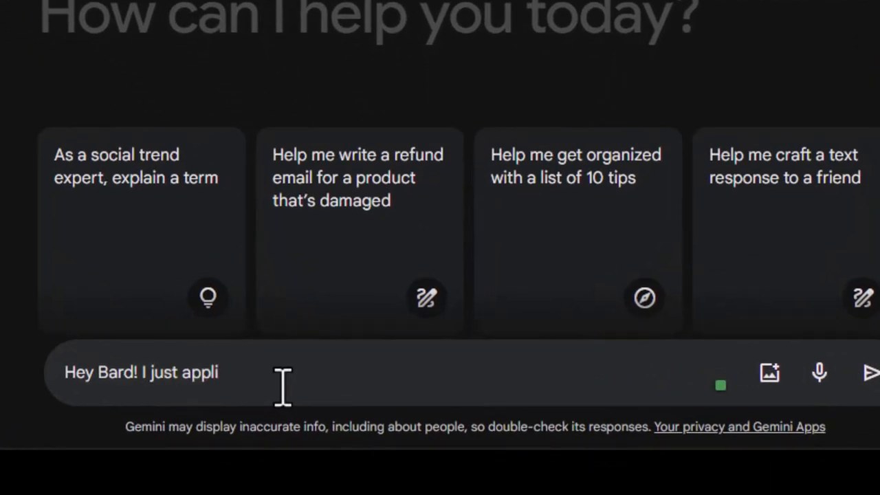
type("ed for")
key("BackSpace")
type("to ua")
type(" Amazon")
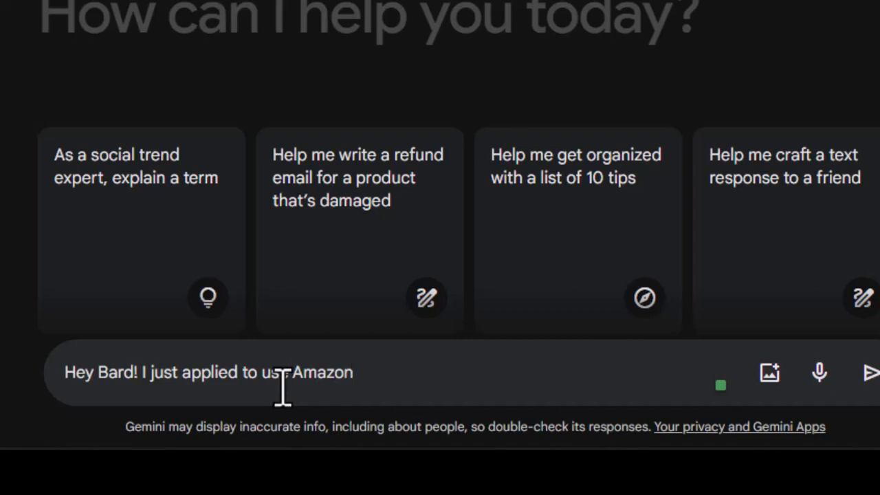
type("SEs")
key("BackSpace")
key("BackSpace")
type("S")
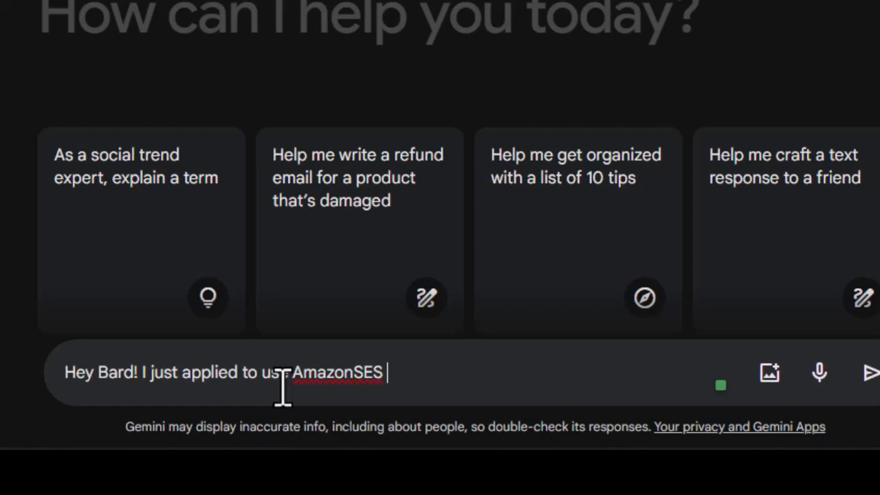
type(" for my ema")
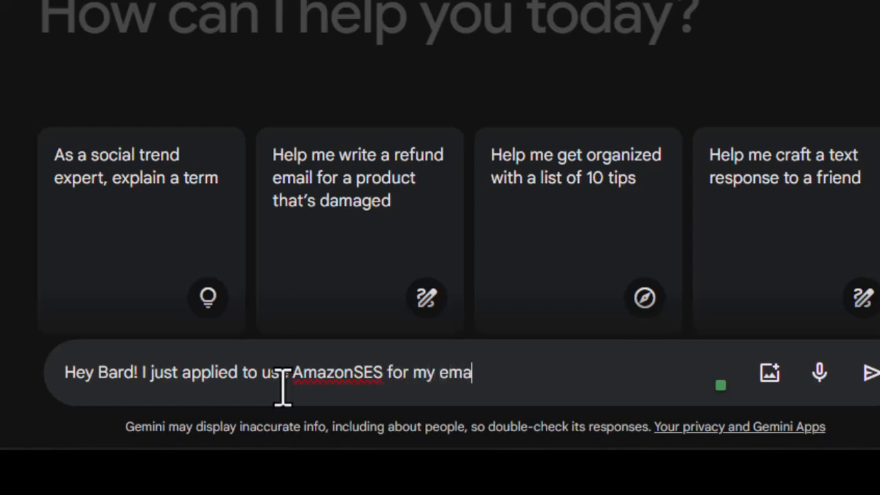
type("il markeit")
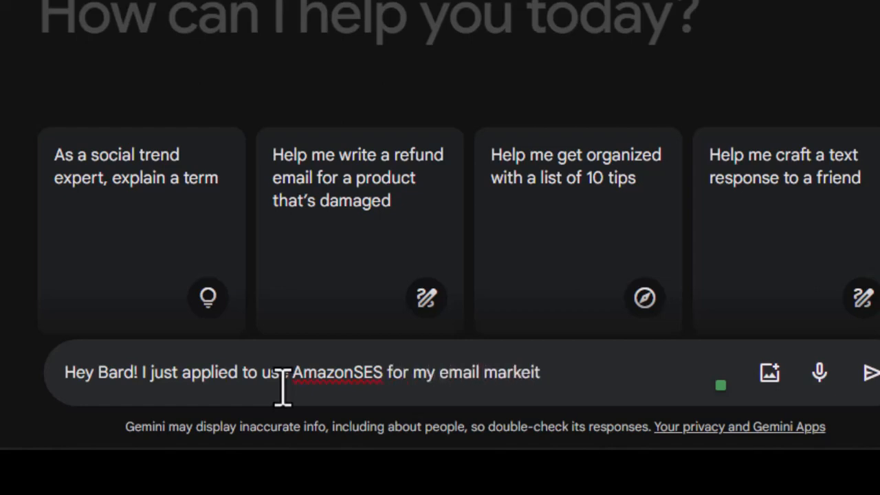
key("BackSpace")
key("BackSpace")
type("ting busines")
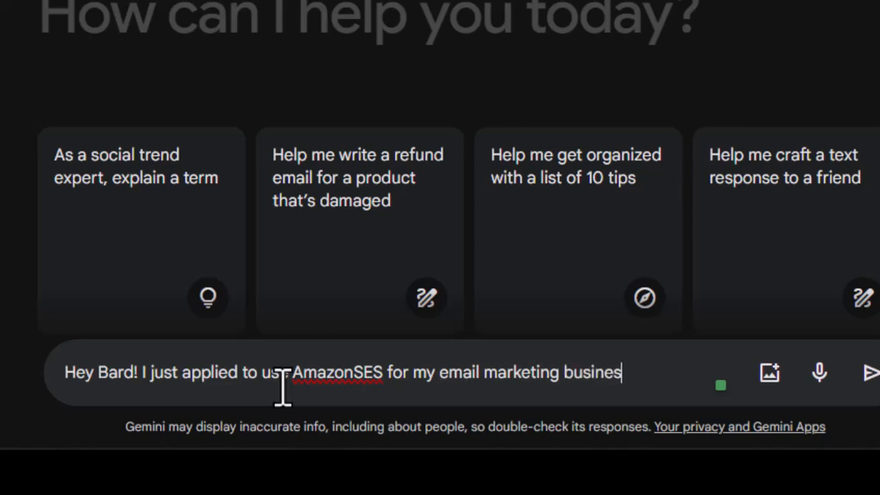
type("s to boost")
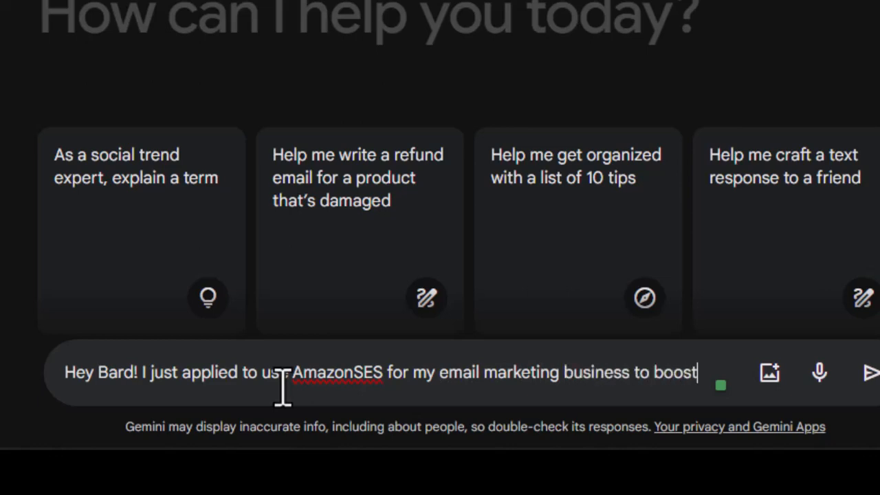
type(" my")
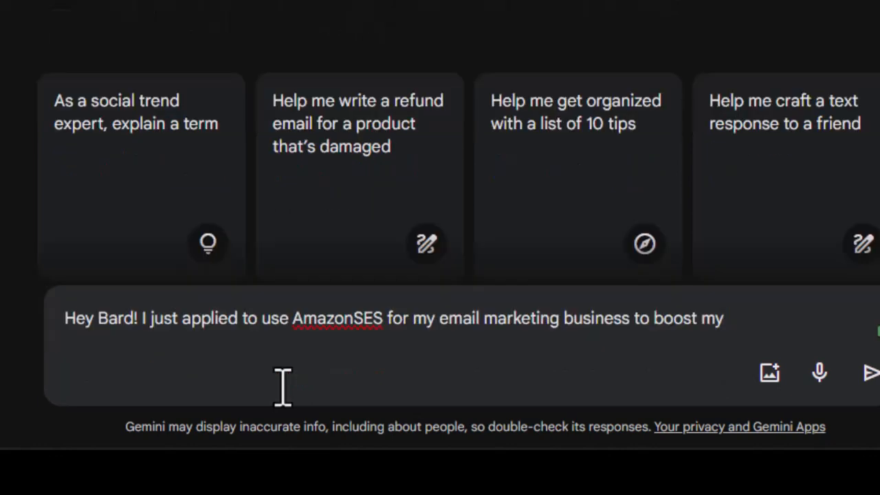
type(" bbusine")
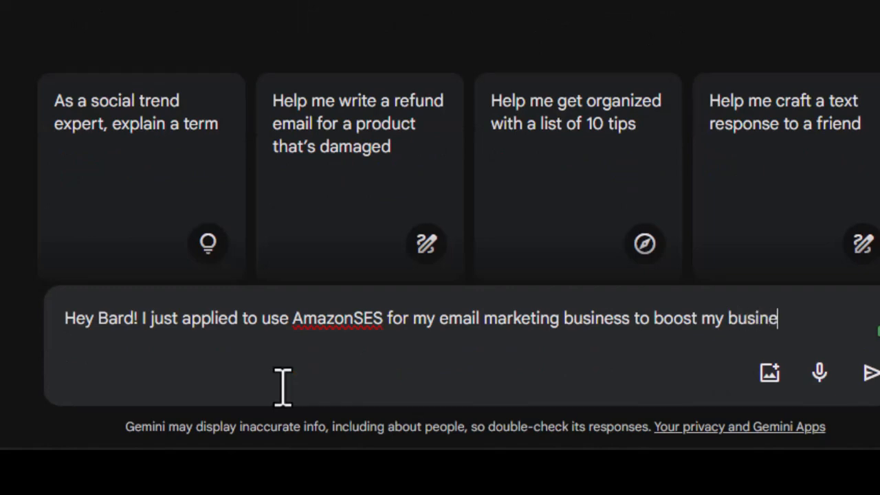
type("ss and i")
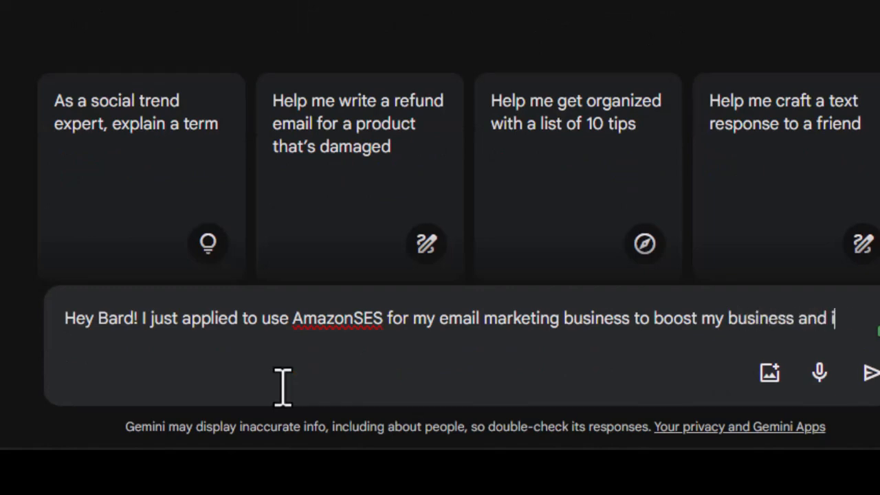
type("m")
key("BackSpace")
key("BackSpace")
Continue the prompt asking for a compelling appeal letter to the AmazonSES team about email sending
type("'m yet to ge")
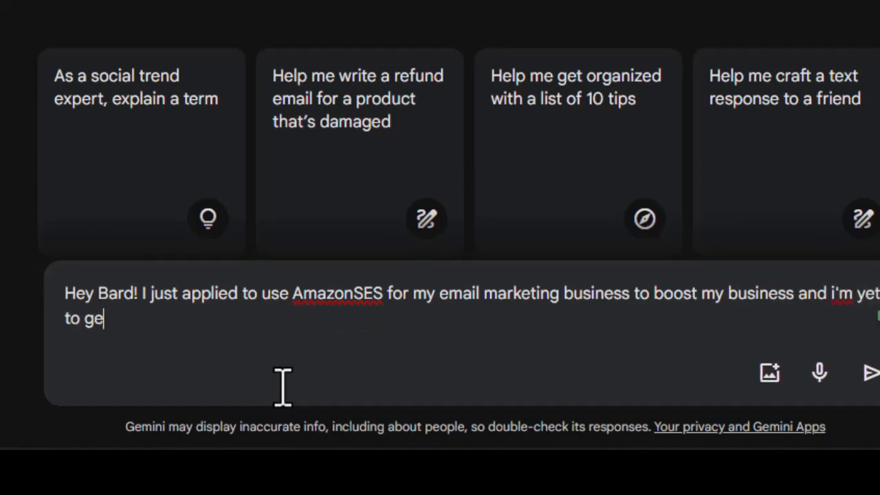
type("t approval. P")
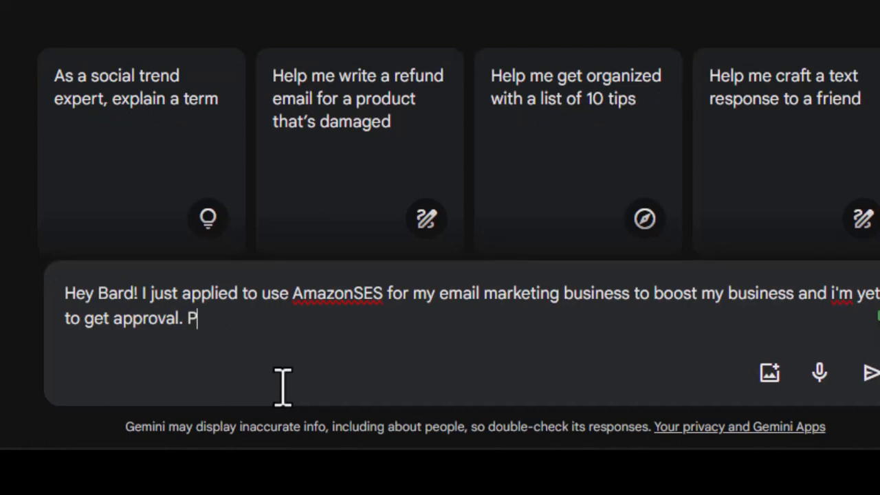
key("BackSpace")
type("Kindly ")
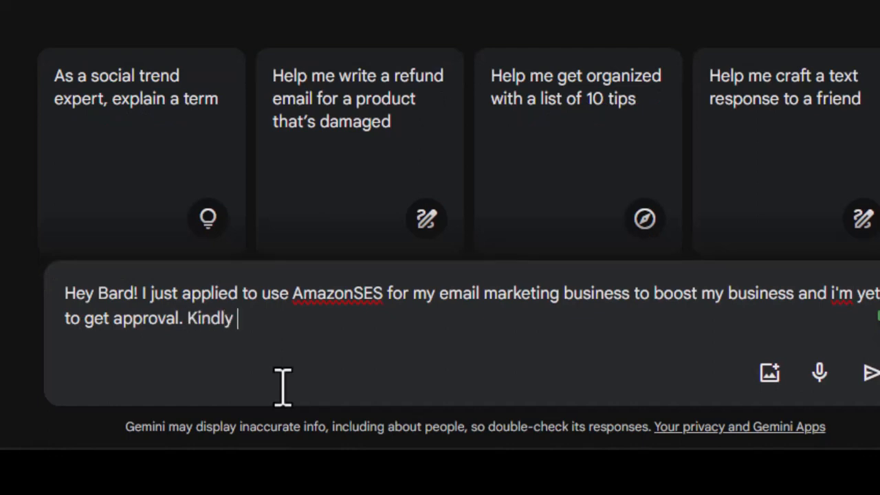
type("see this fol")
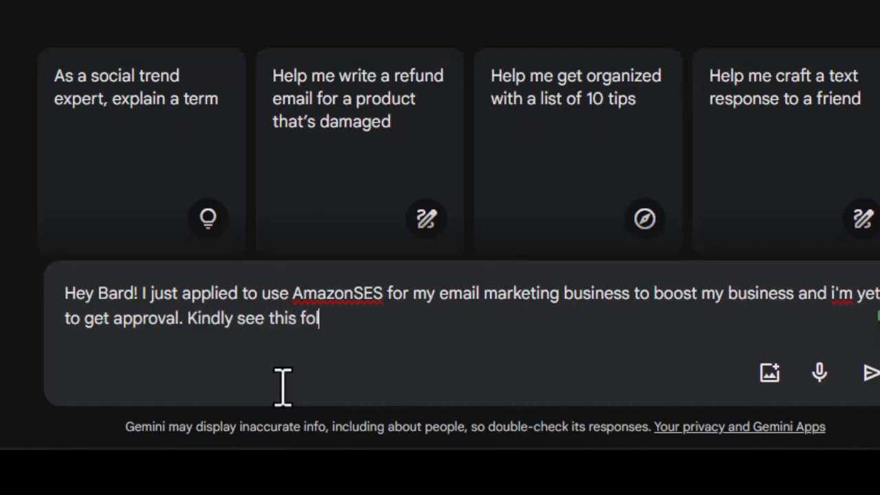
type("lowing and w")
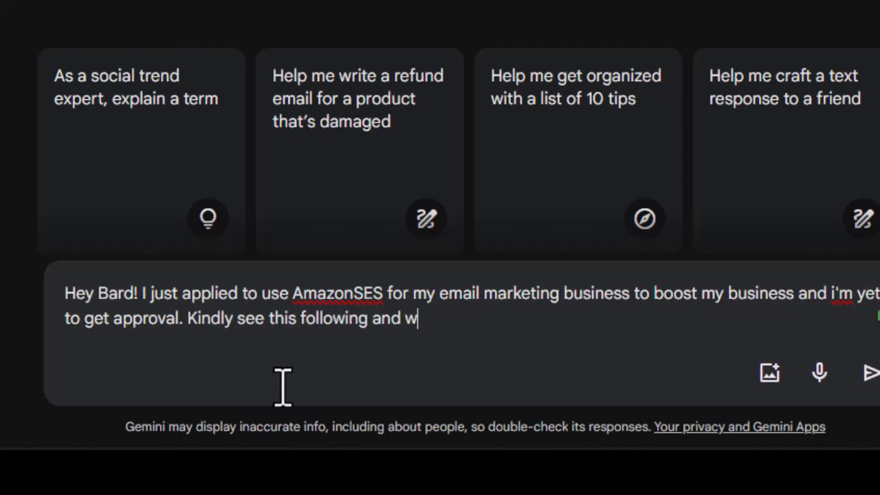
type("rite a compe")
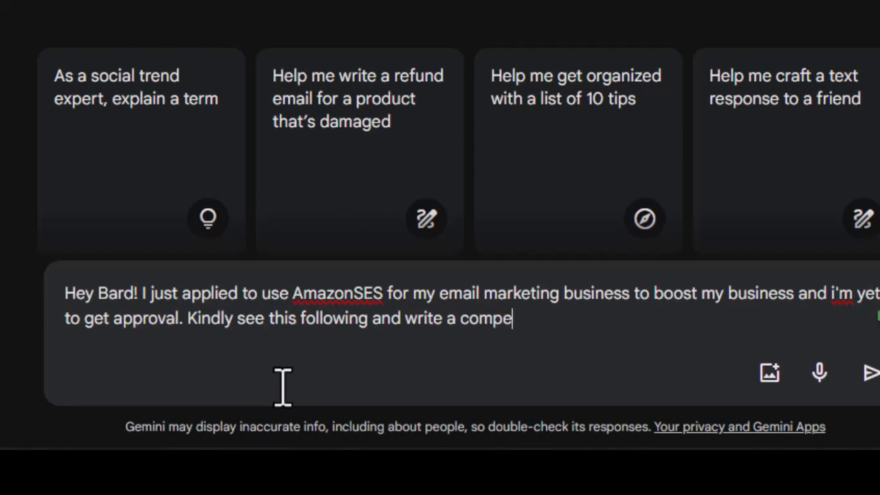
type("lling appe")
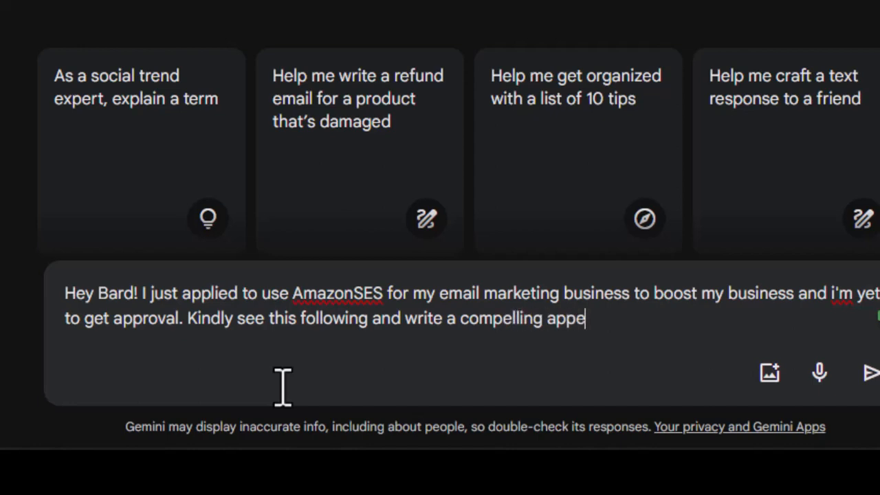
type("al latter")
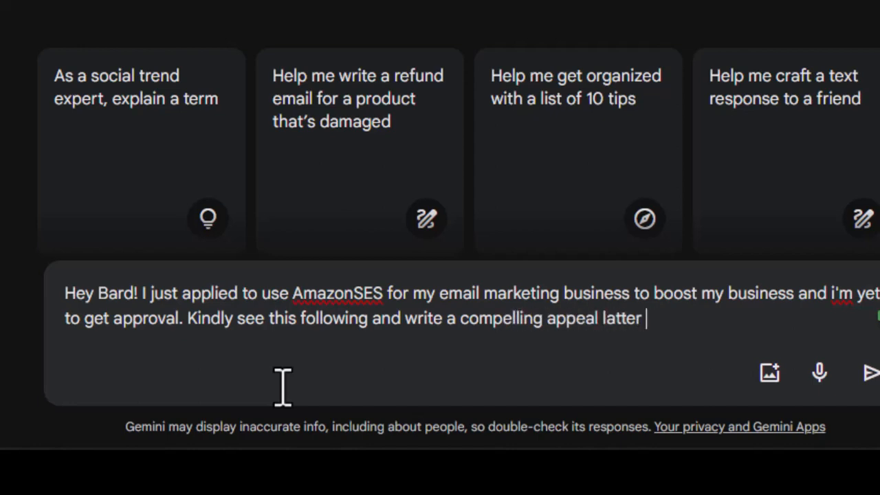
key("BackSpace")
key("BackSpace")
key("BackSpace")
key("BackSpace")
key("BackSpace")
key("BackSpace")
type("etter to Amaz")
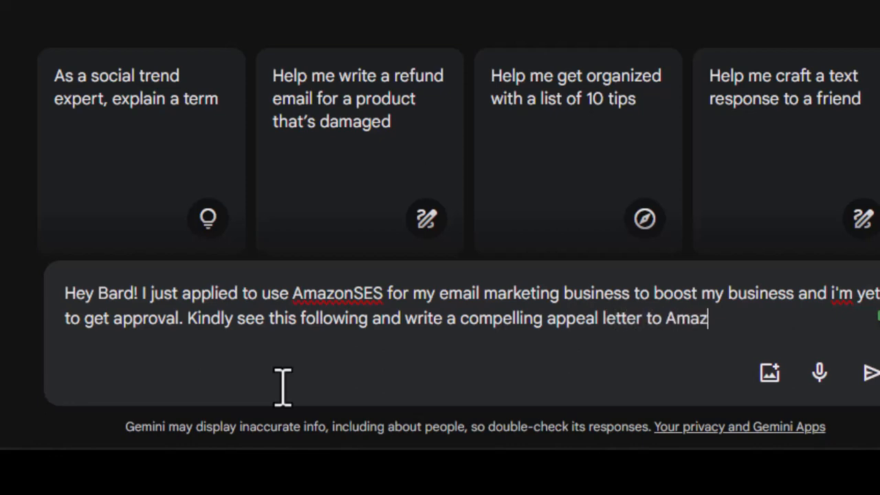
type("onSES")
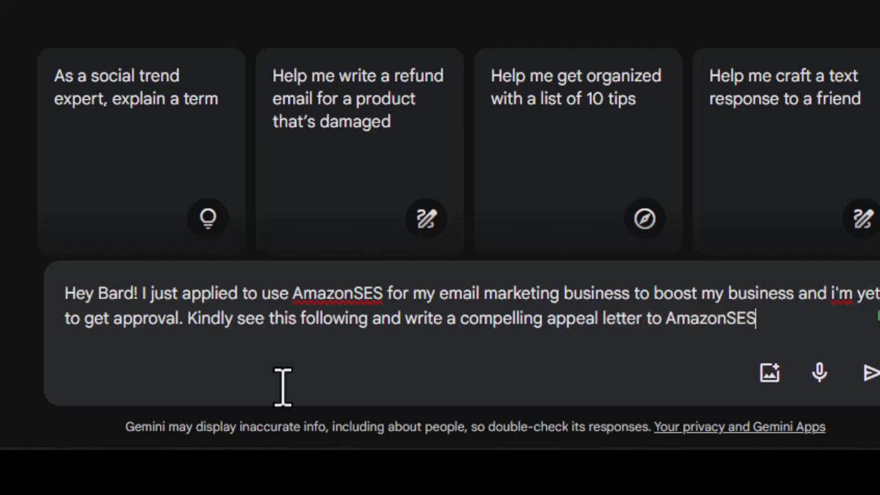
type(" team")
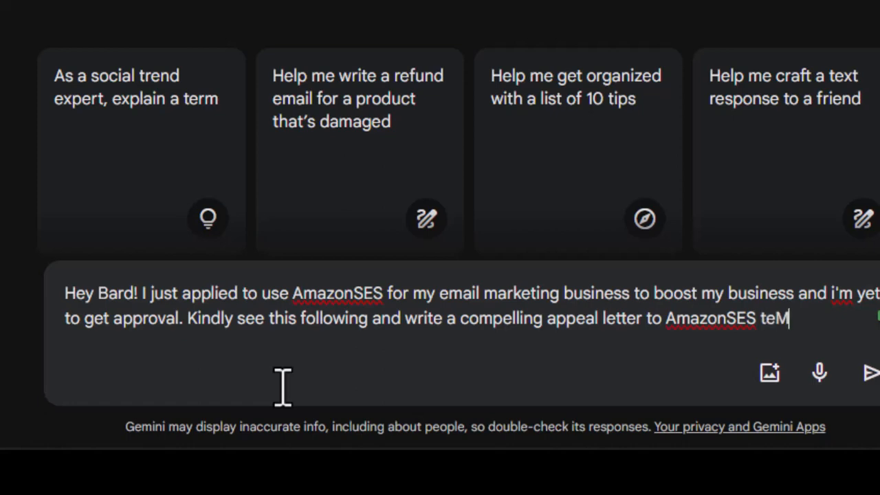
key("BackSpace")
type("am indic")
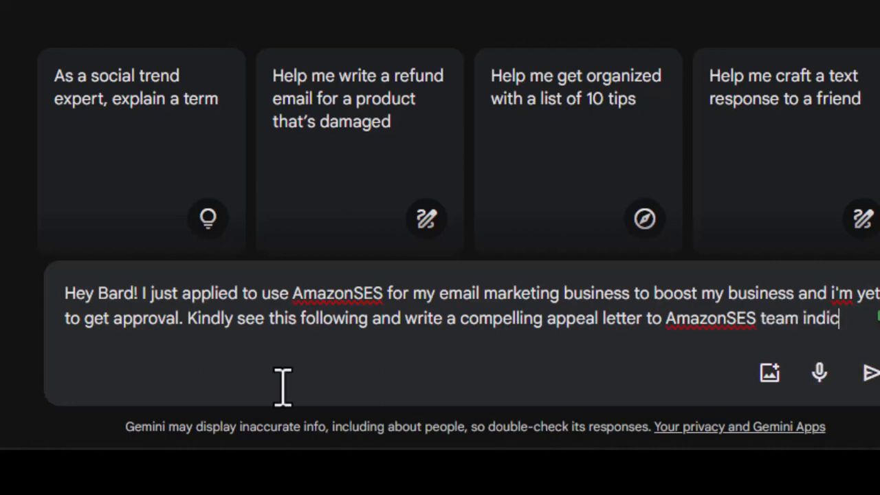
type("ating")
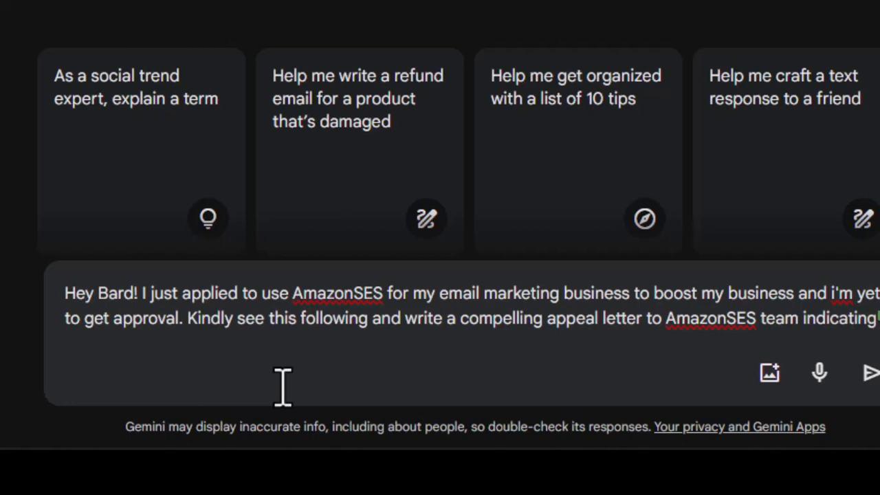
type(" that i wa")
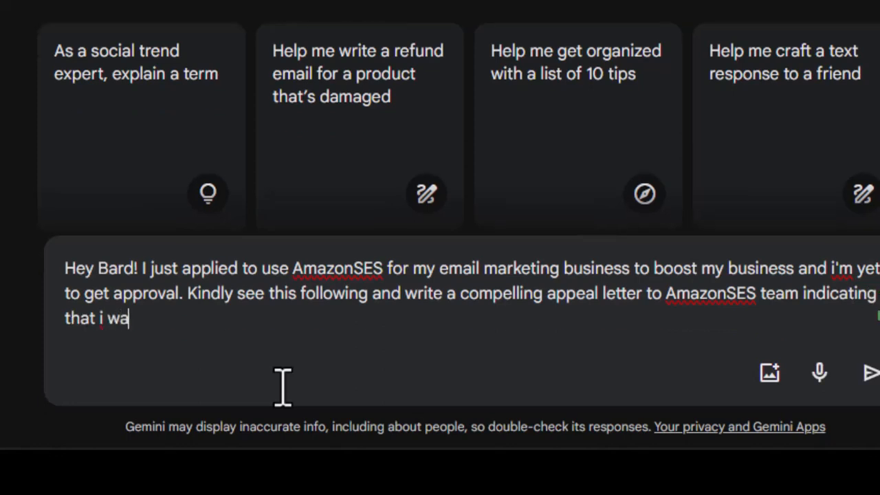
type("nt to ys")
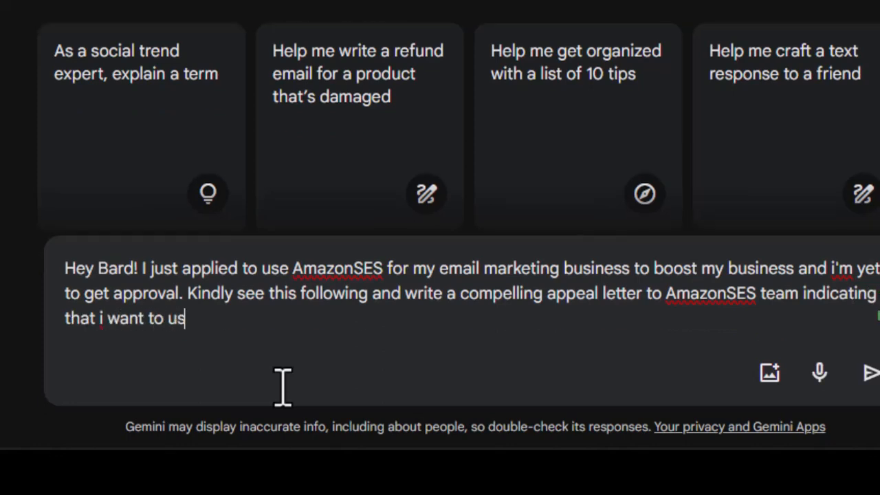
type("e them for mu")
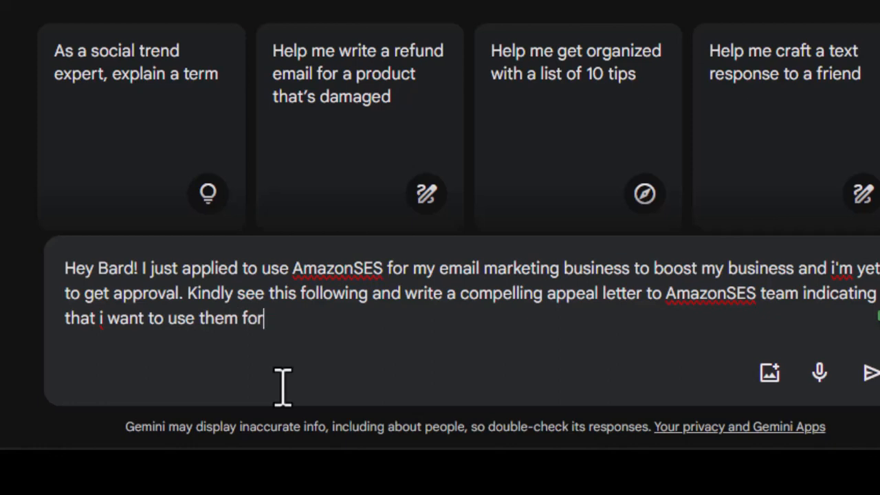
key("BackSpace")
key("BackSpace")
key("BackSpace")
type("y emails")
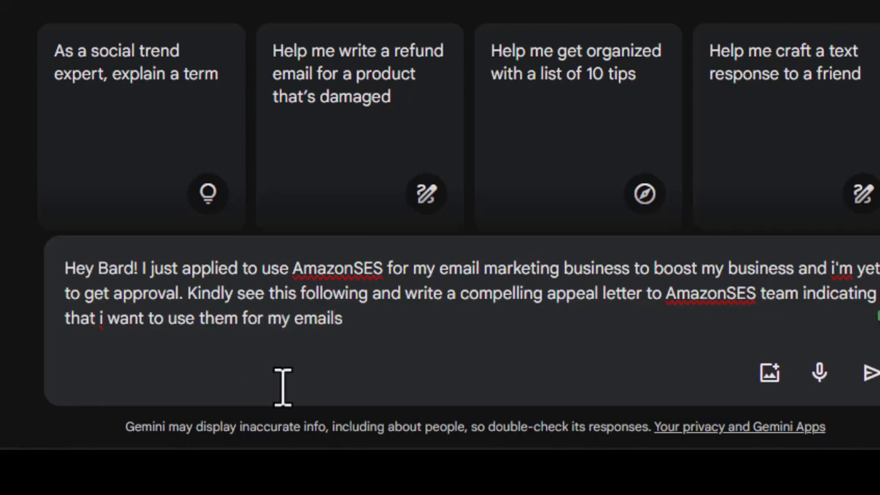
type(" sending")
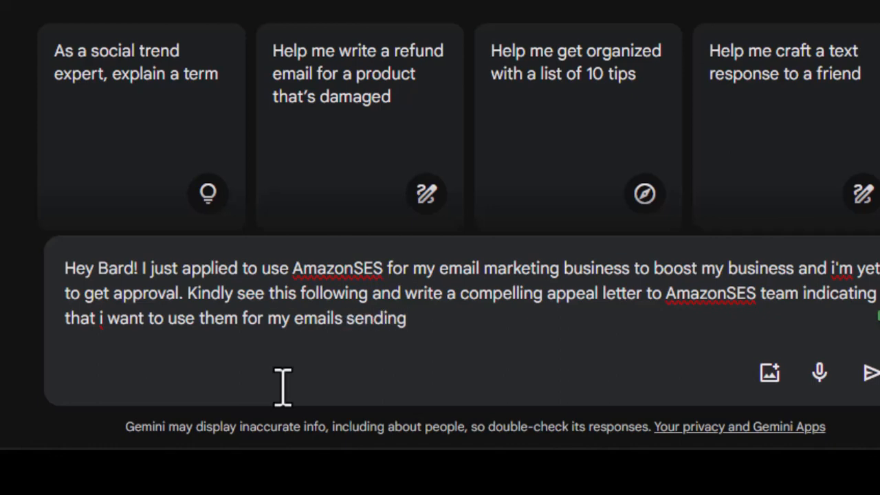
type(". The ")
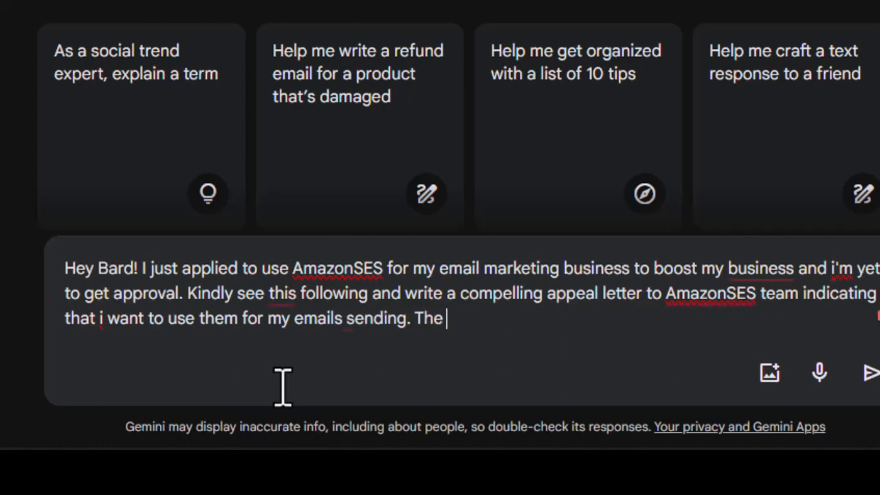
type("qusess")
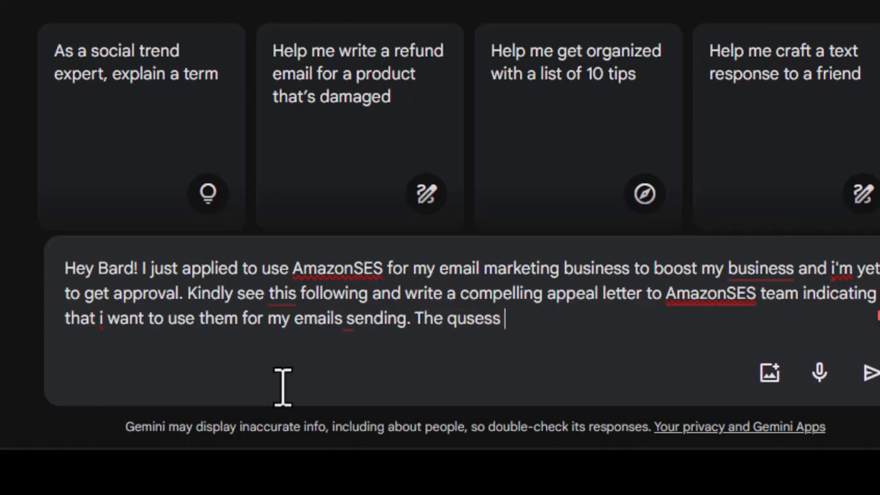
key("BackSpace")
key("BackSpace")
key("BackSpace")
key("BackSpace")
key("BackSpace")
type("estion you need")
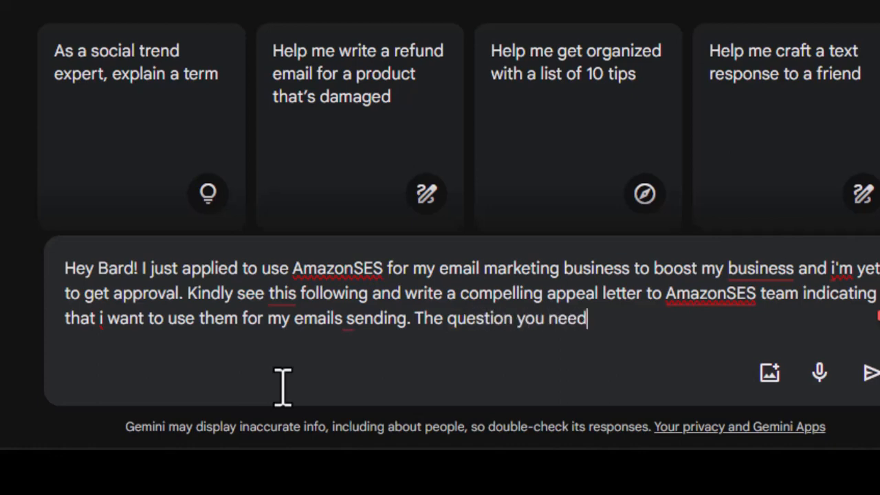
type(" to answe")
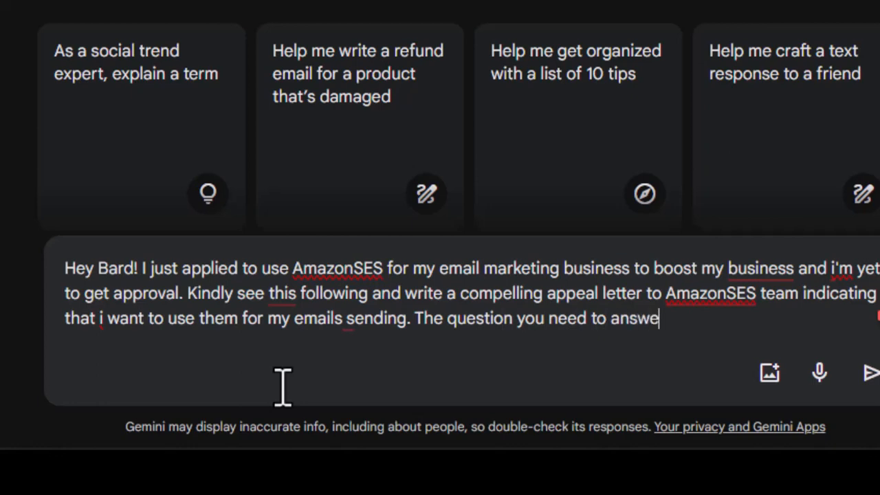
type("r are her")
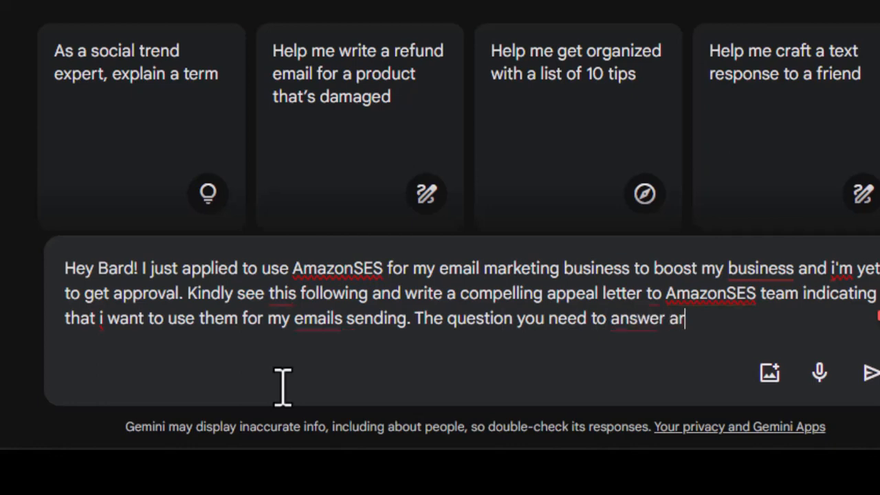
Add 'Answer the following question', paste the SES guidance questions, and submit the prompt
key("BackSpace")
key("BackSpace")
key("BackSpace")
key("BackSpace")
key("BackSpace")
key("BackSpace")
key("BackSpace")
key("BackSpace")
key("BackSpace")
key("BackSpace")
key("BackSpace")
key("BackSpace")
key("BackSpace")
key("BackSpace")
key("BackSpace")
key("BackSpace")
key("BackSpace")
key("BackSpace")
key("BackSpace")
key("BackSpace")
key("BackSpace")
key("BackSpace")
key("BackSpace")
type("A")
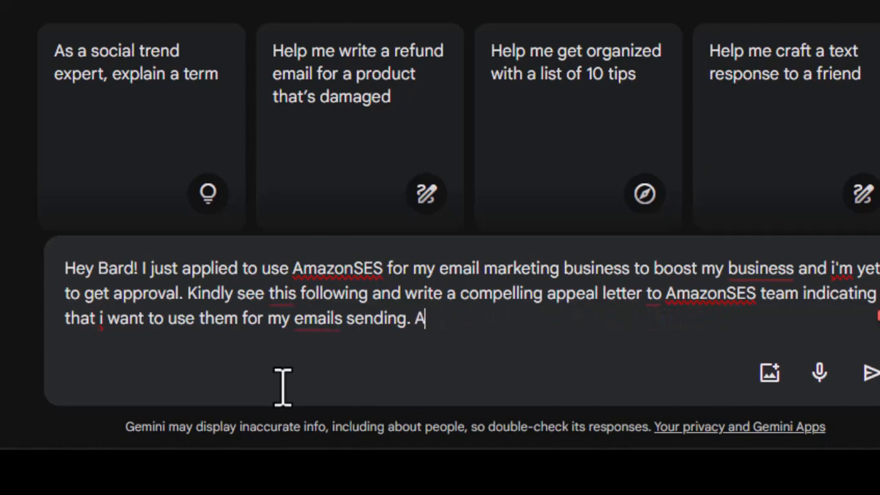
type("N")
key("BackSpace")
type("nswer tge")
key("BackSpace")
key("BackSpace")
type("he f")
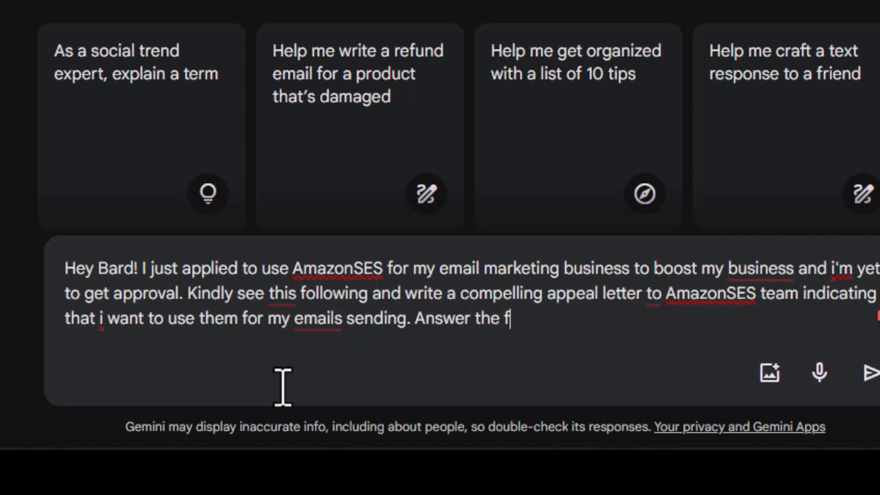
type("ollowing q")
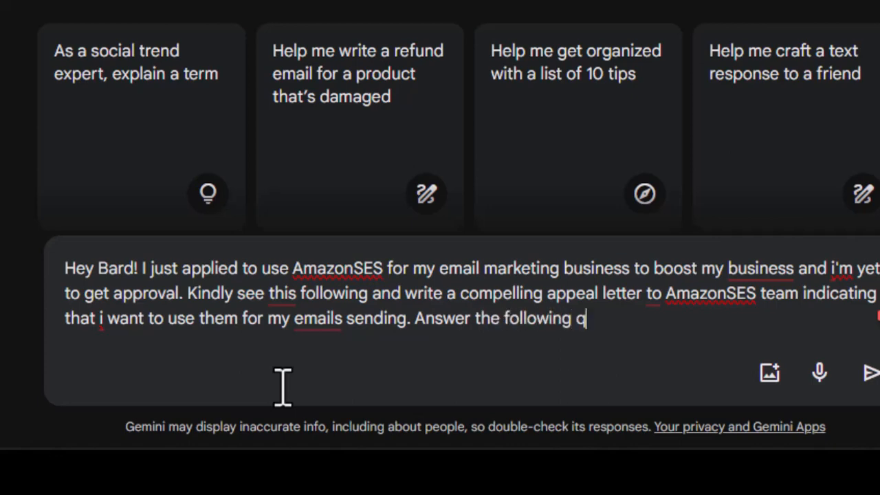
type("uestion")
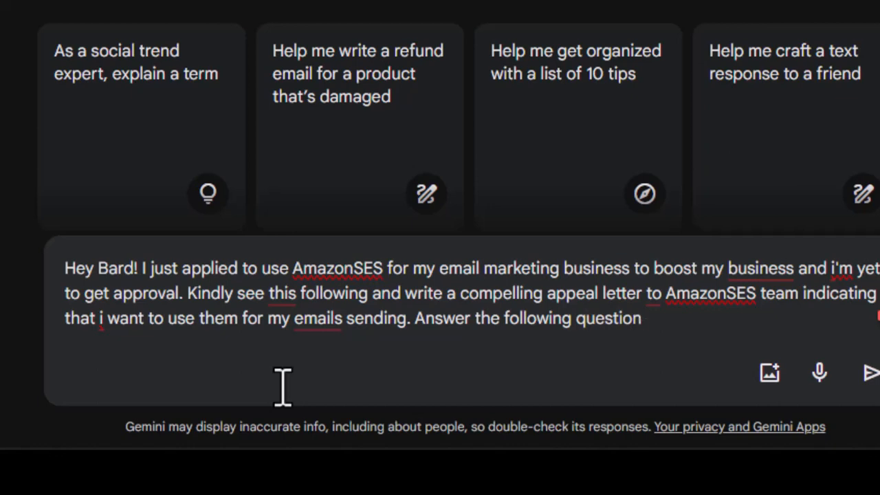
type("The use case description is an opportunity for you to explain how you plan to use Amazon SES to send email. To help us process your request, you should answer the following questions: How do you plan to build or acquire your mailing list? How do you plan to handle bounces and complaints? How can recipients opt out of receiving email from you?")
key("Return")
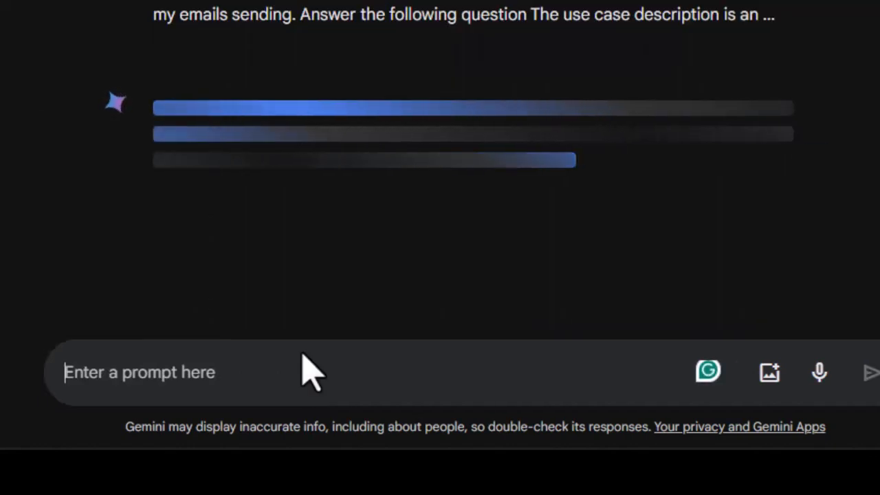
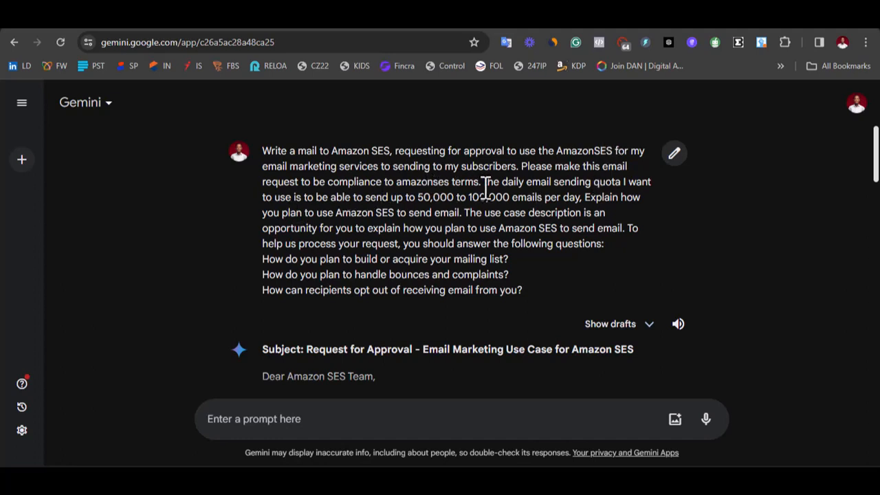
Expand the full appeal-letter prompt and reveal the reply's alternative drafts
scroll(485, 186, "down", 1)
scroll(480, 227, "up", 1)
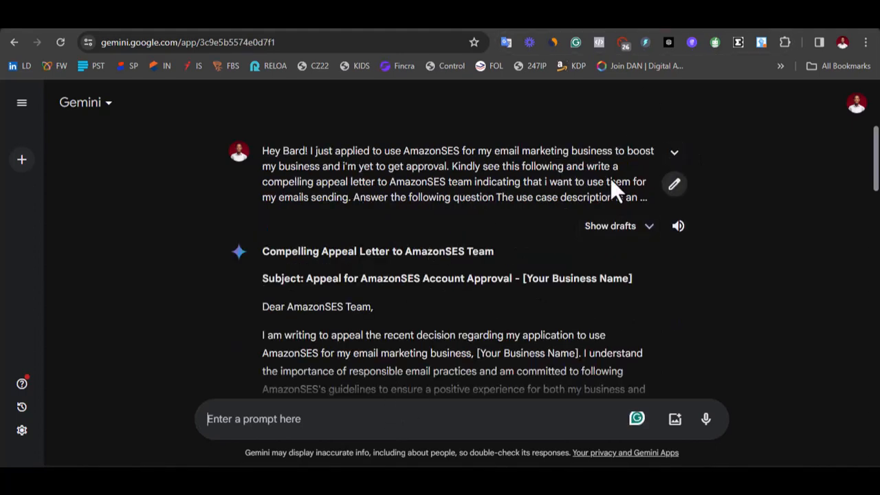
left_click(672, 154)
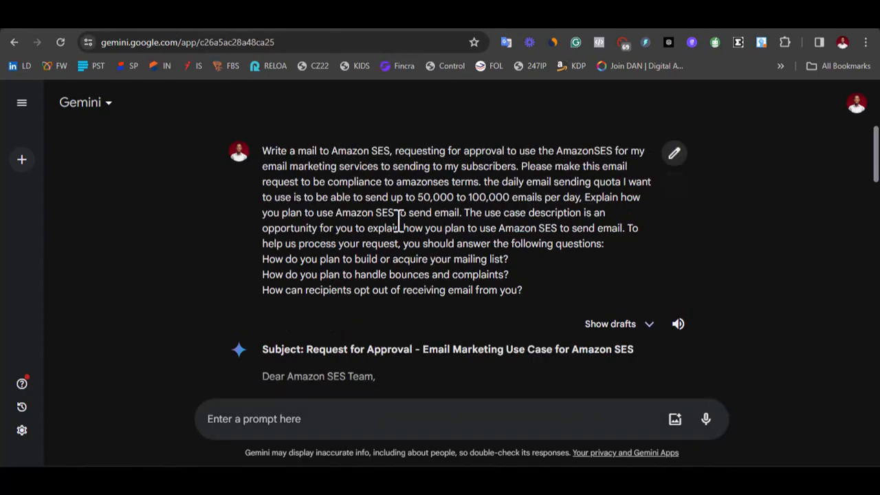
scroll(456, 266, "down", 3)
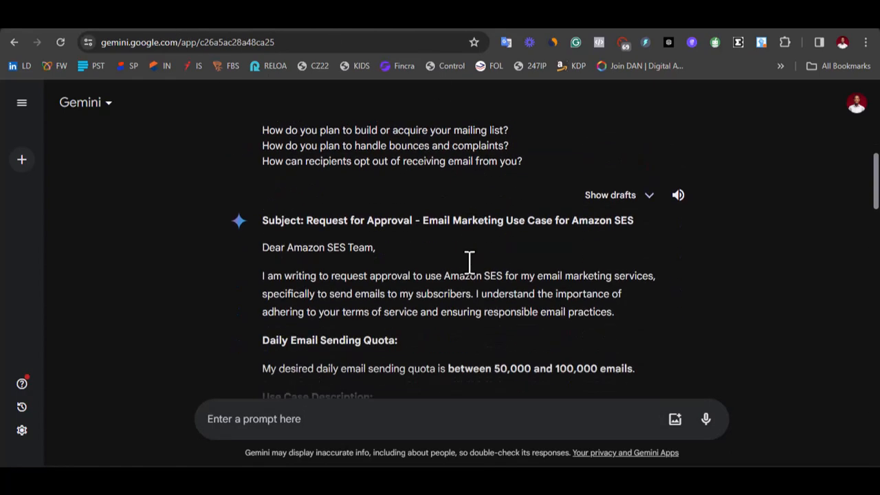
scroll(481, 246, "up", 3)
left_click(650, 325)
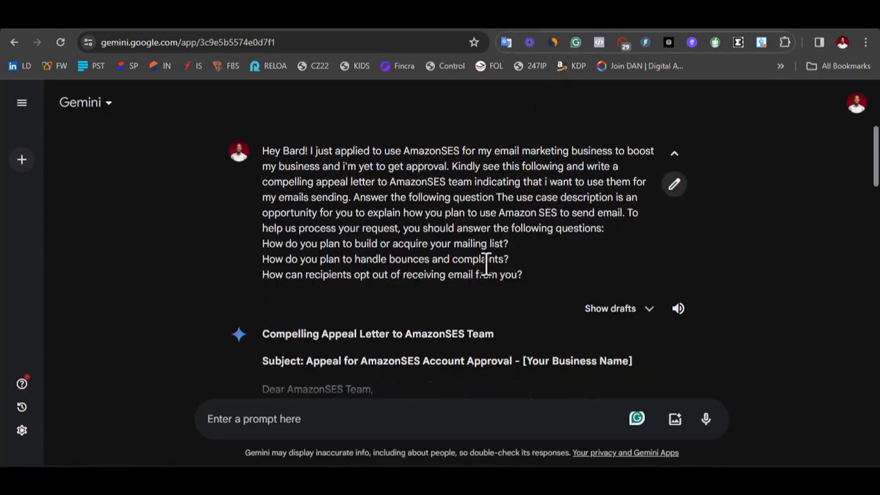
scroll(486, 263, "down", 2)
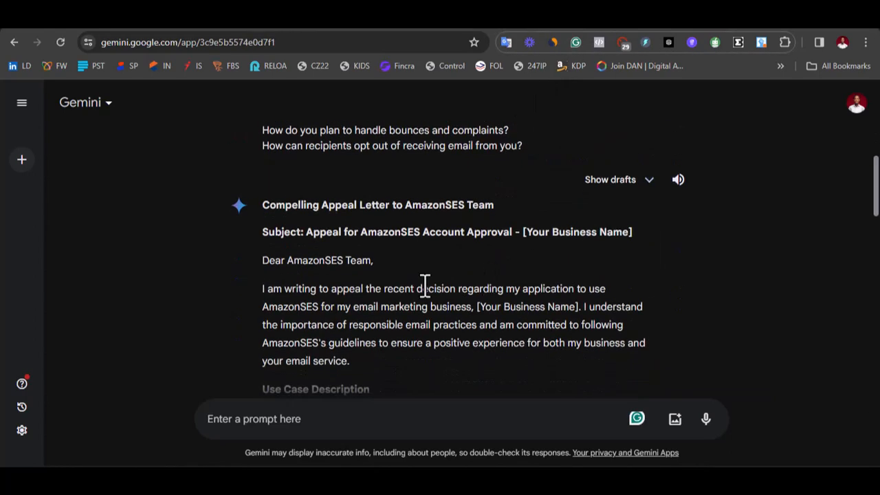
scroll(282, 234, "down", 2)
scroll(272, 217, "up", 1)
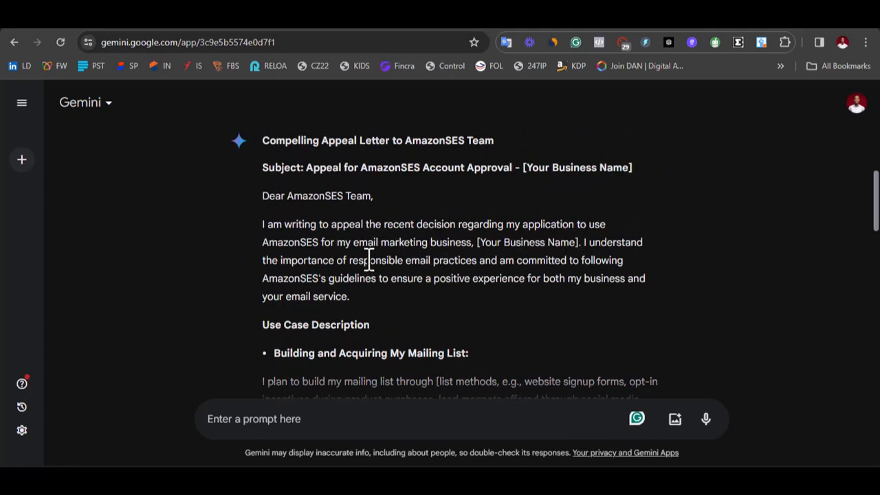
scroll(418, 264, "up", 1)
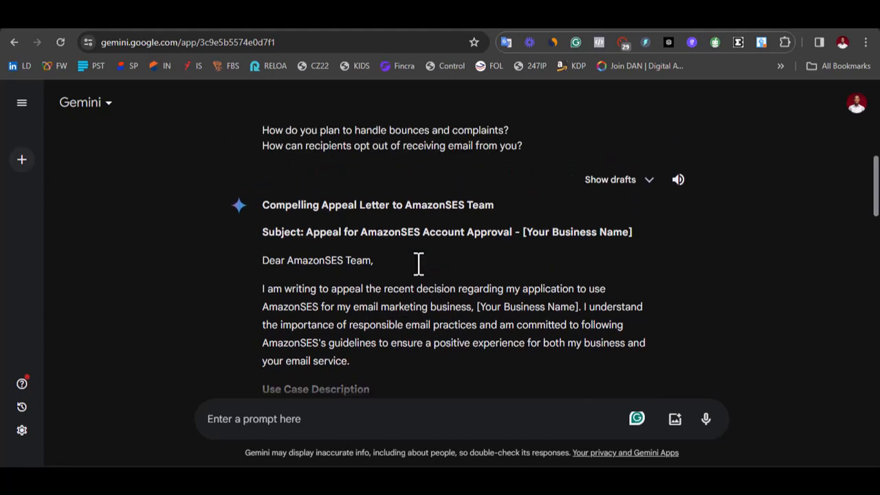
Look at Draft 3 of the letter, then switch to Draft 2
left_click(648, 180)
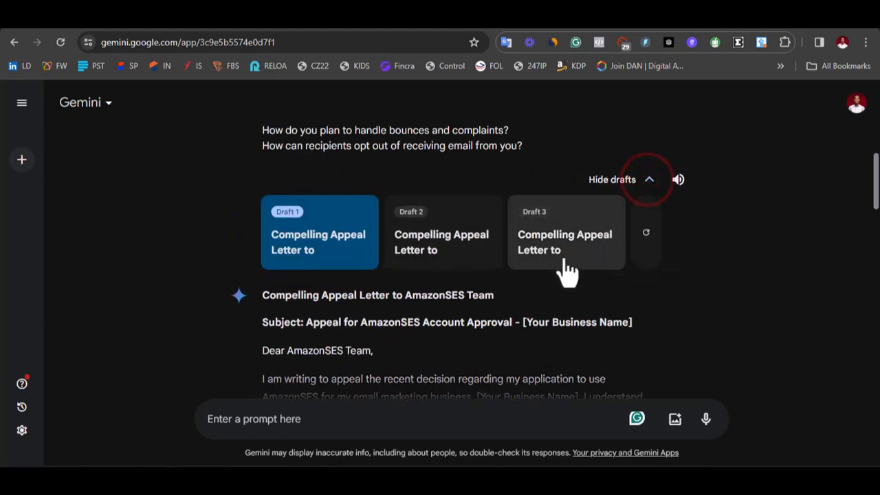
scroll(523, 275, "up", 2)
scroll(521, 298, "down", 1)
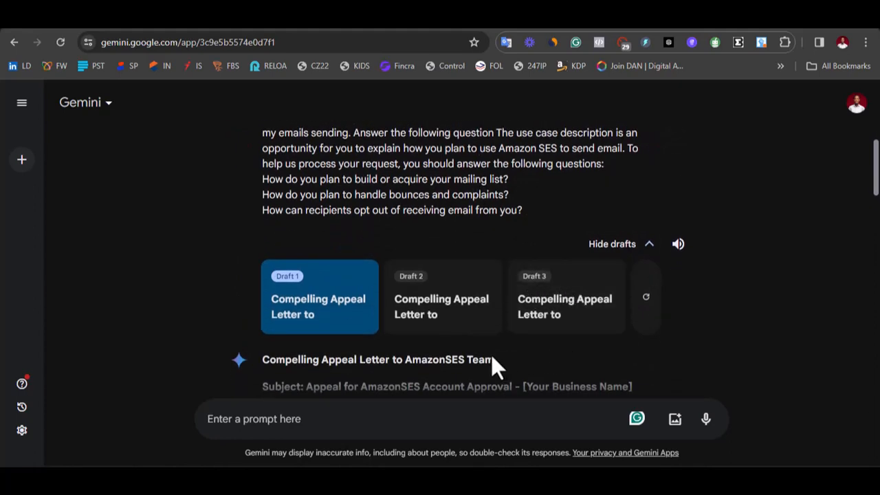
left_click(534, 309)
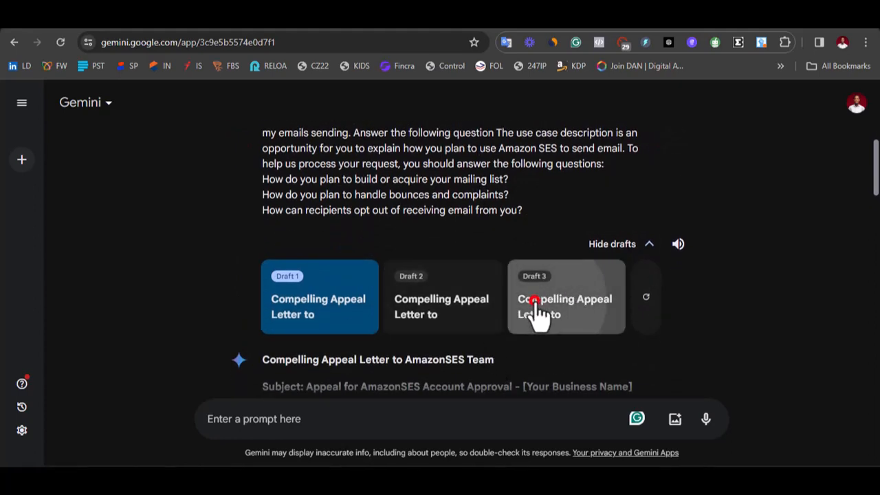
scroll(421, 302, "down", 2)
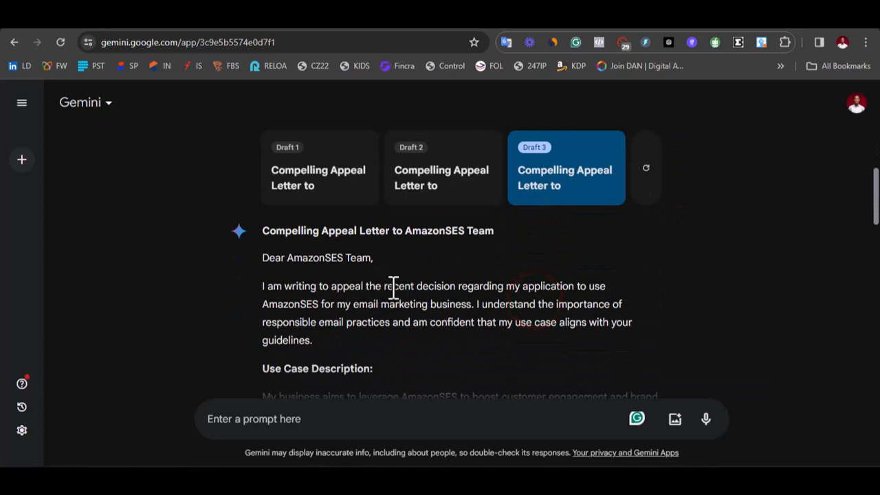
left_click(433, 177)
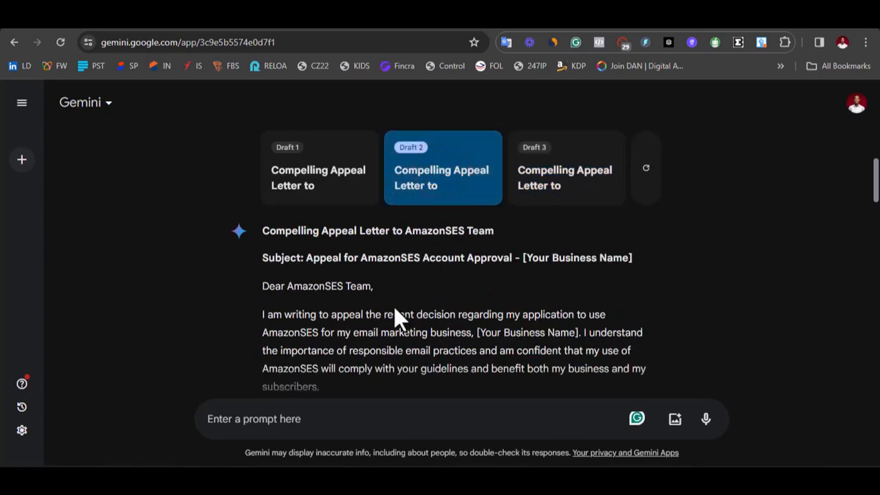
scroll(447, 275, "up", 3)
scroll(573, 196, "down", 1)
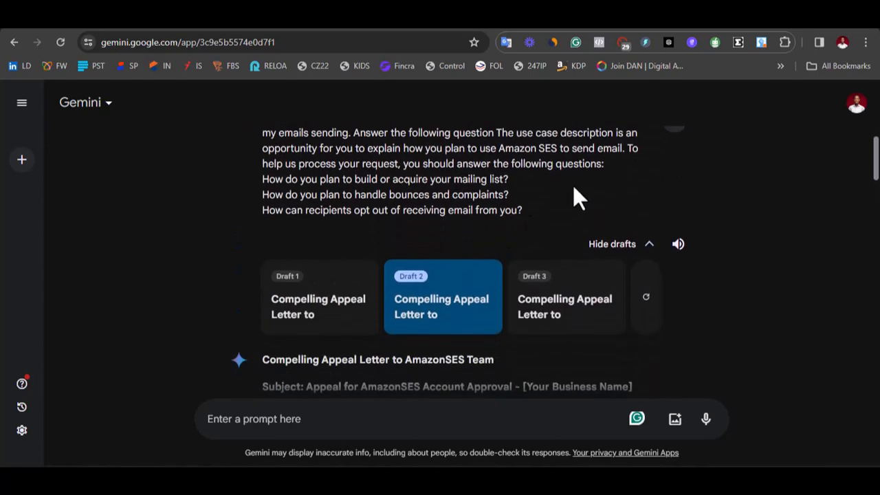
scroll(619, 183, "up", 1)
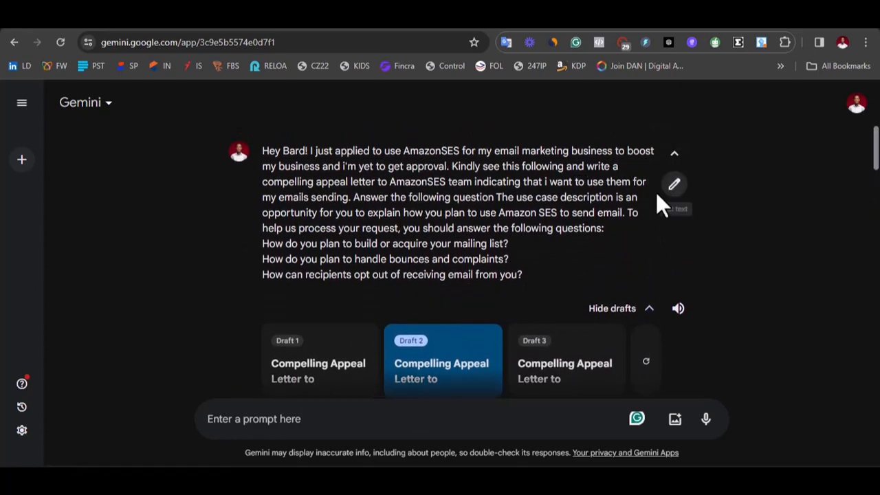
Edit the prompt to delete 'appeal', add 'my interest' after 'indicating', and resubmit
left_click(673, 184)
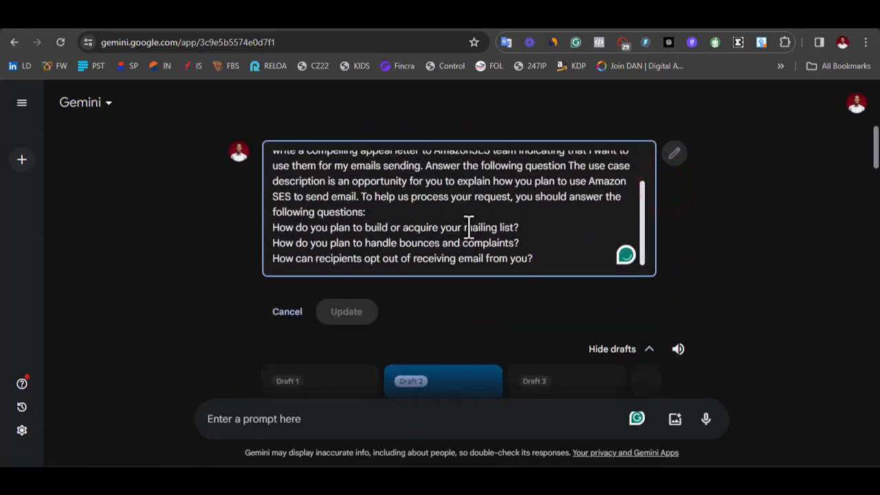
scroll(535, 212, "up", 1)
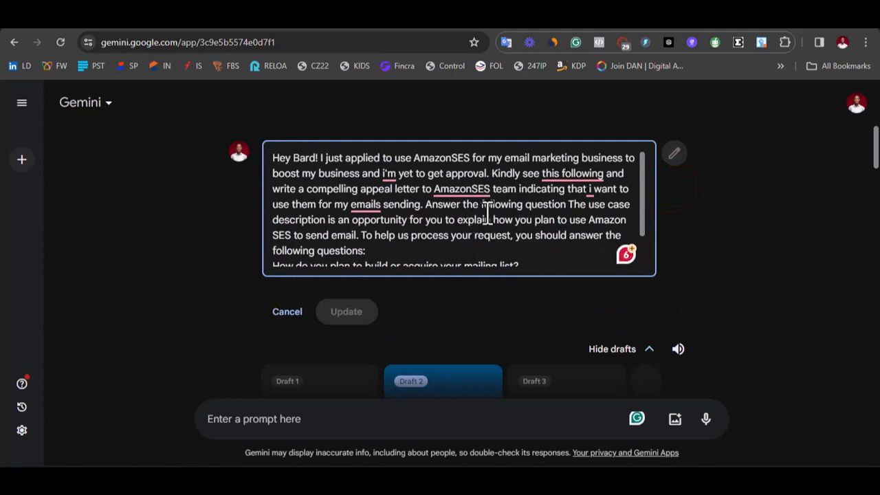
mouse_move(461, 192)
left_click(406, 220)
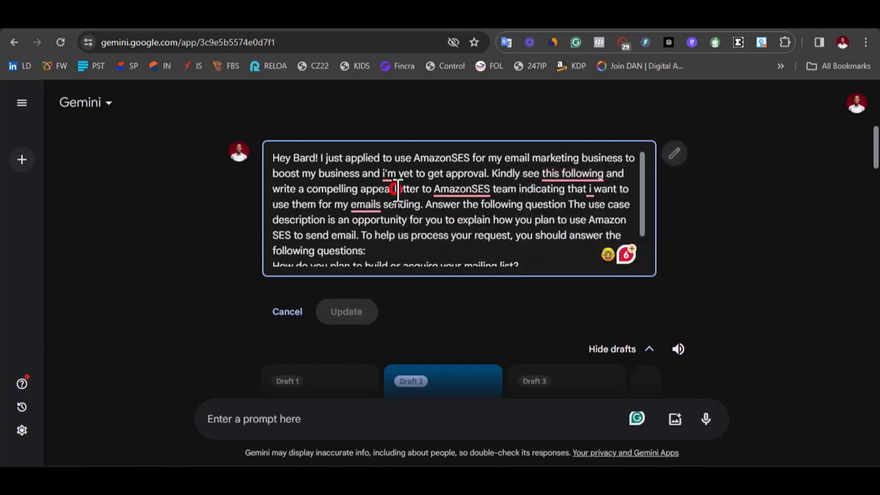
key("BackSpace")
key("BackSpace")
key("BackSpace")
key("BackSpace")
key("BackSpace")
key("BackSpace")
key("BackSpace")
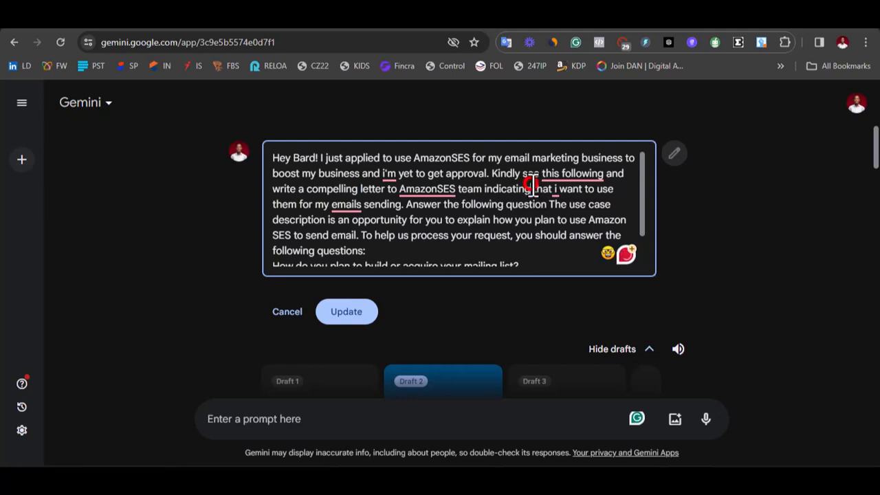
type("my intere")
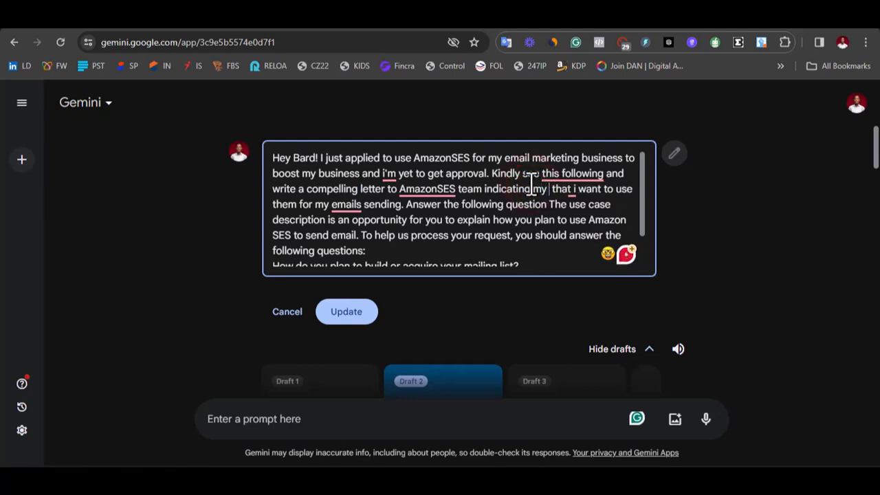
type("st")
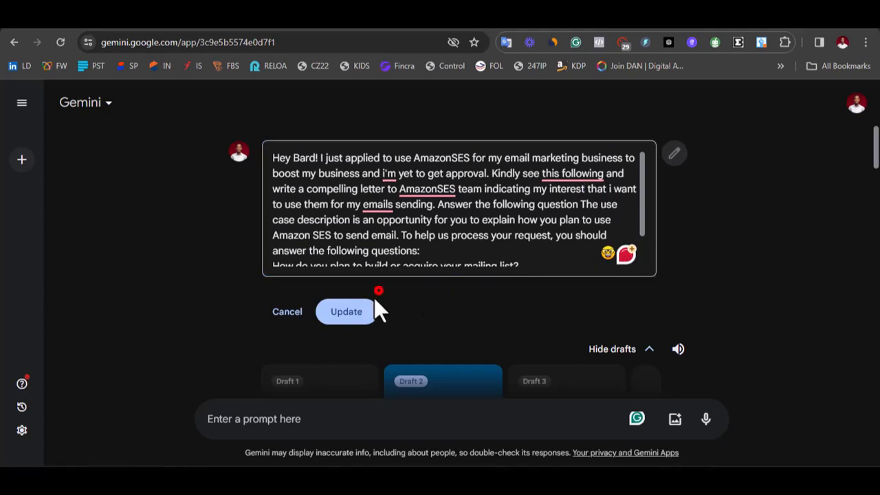
left_click(363, 313)
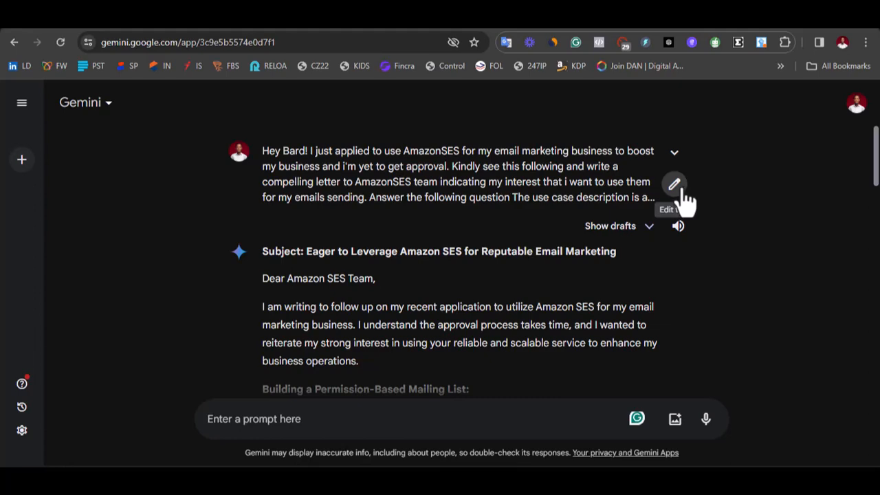
Reword the prompt: drop 'compelling', add 'that is in compliance to their terms and', remove 'that i want'
left_click(683, 193)
scroll(351, 203, "up", 3)
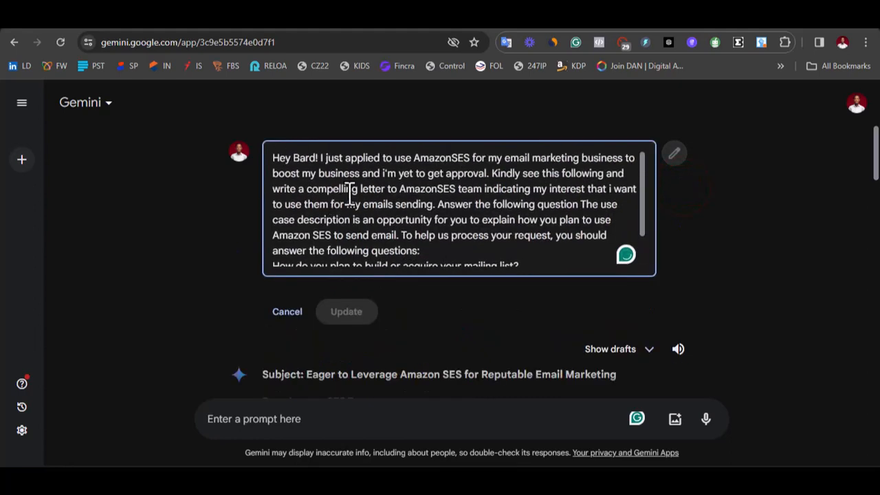
key("BackSpace")
key("BackSpace")
key("BackSpace")
key("BackSpace")
key("BackSpace")
key("BackSpace")
key("BackSpace")
key("BackSpace")
key("BackSpace")
key("BackSpace")
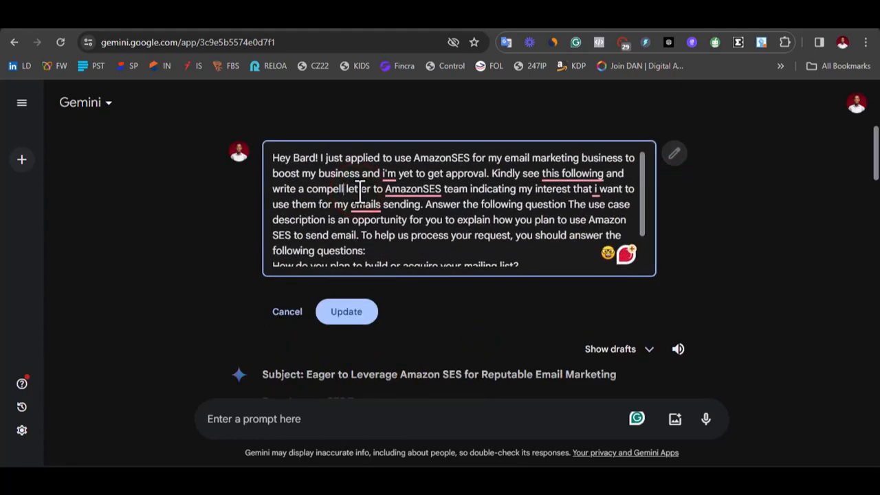
key("BackSpace")
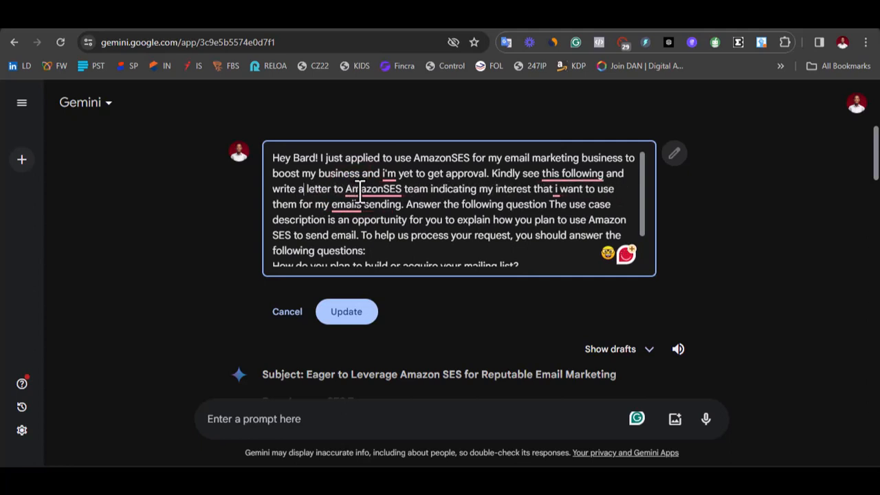
left_click(431, 190)
type("that ")
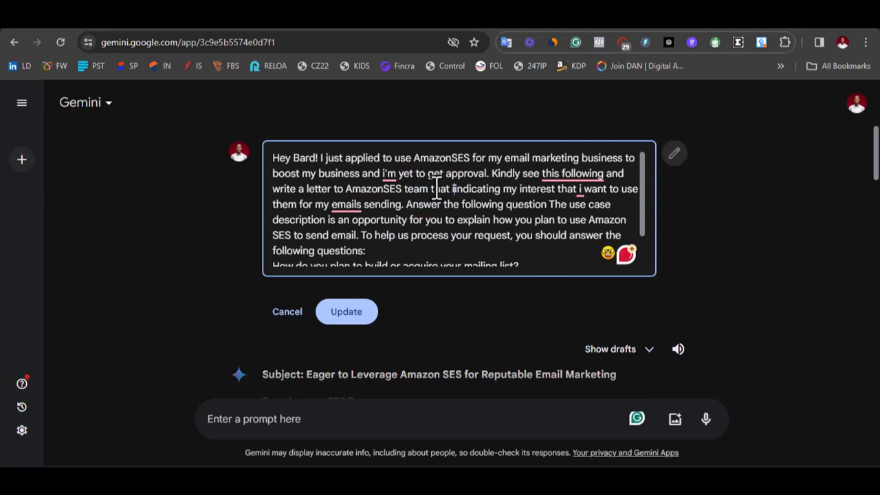
type("is in com")
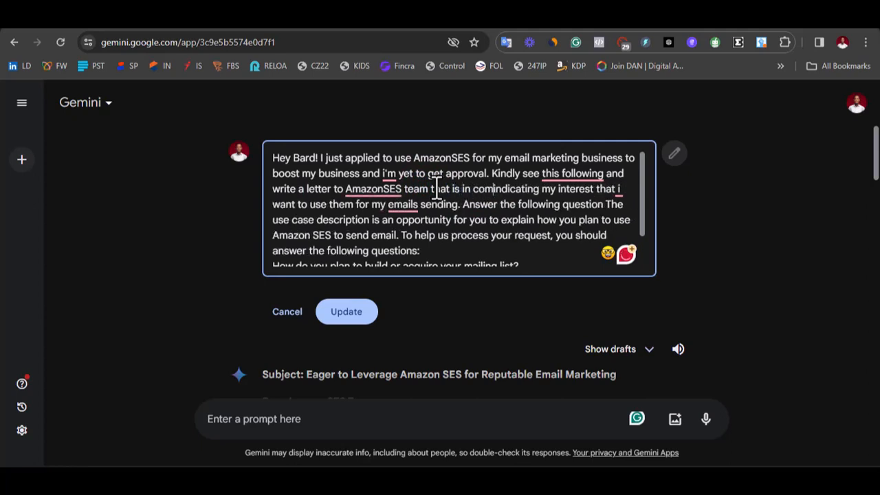
type("pliance to")
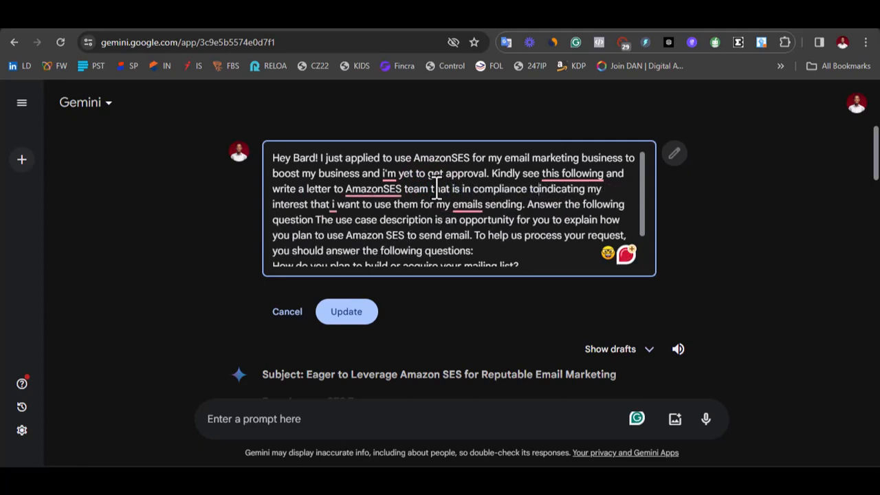
type(" their t")
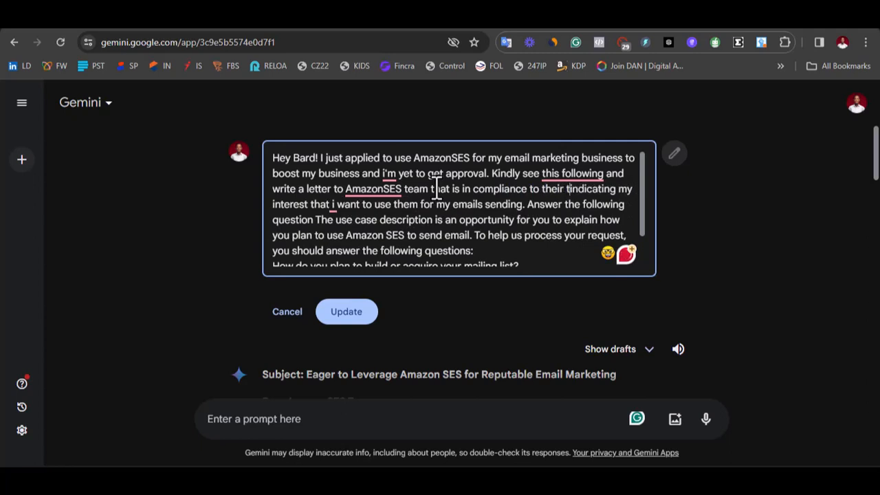
type("erms")
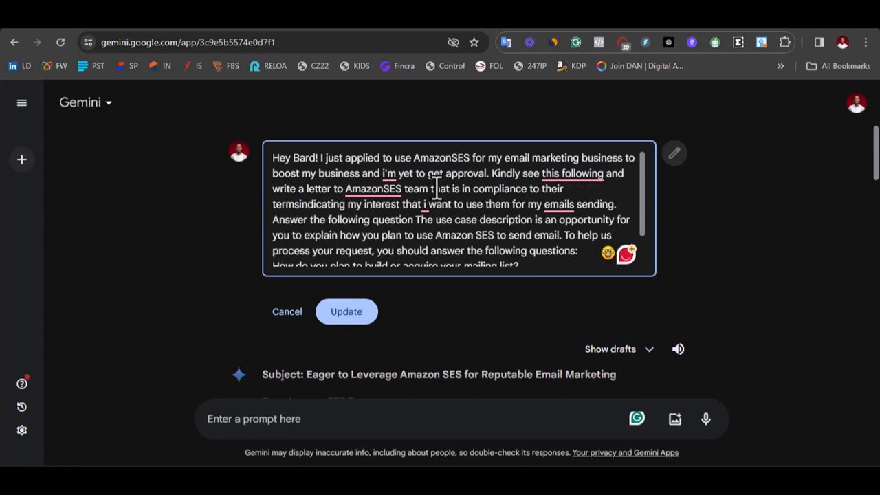
type(" and")
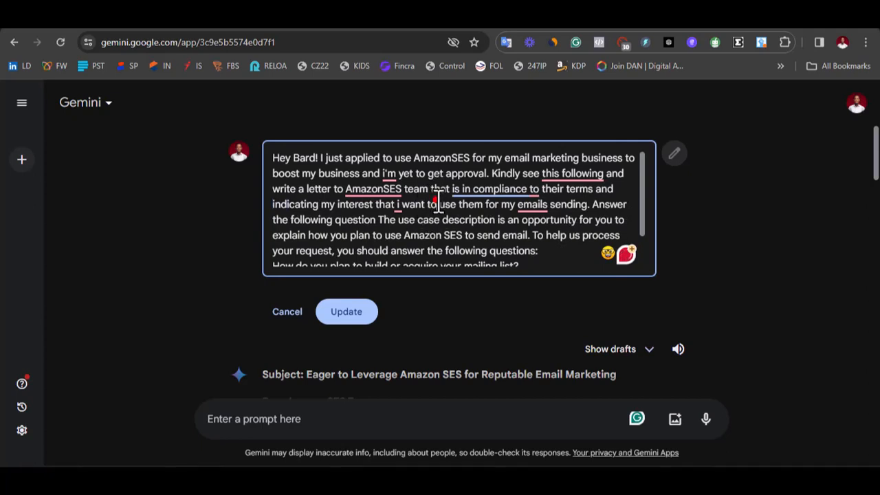
left_click(429, 204)
key("BackSpace")
key("BackSpace")
key("BackSpace")
key("BackSpace")
key("BackSpace")
key("BackSpace")
key("BackSpace")
key("BackSpace")
key("BackSpace")
key("BackSpace")
key("BackSpace")
key("BackSpace")
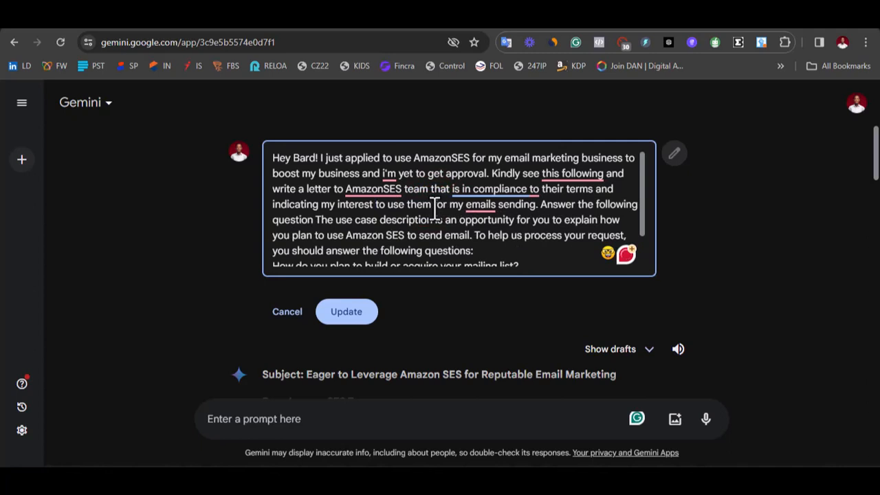
mouse_move(500, 207)
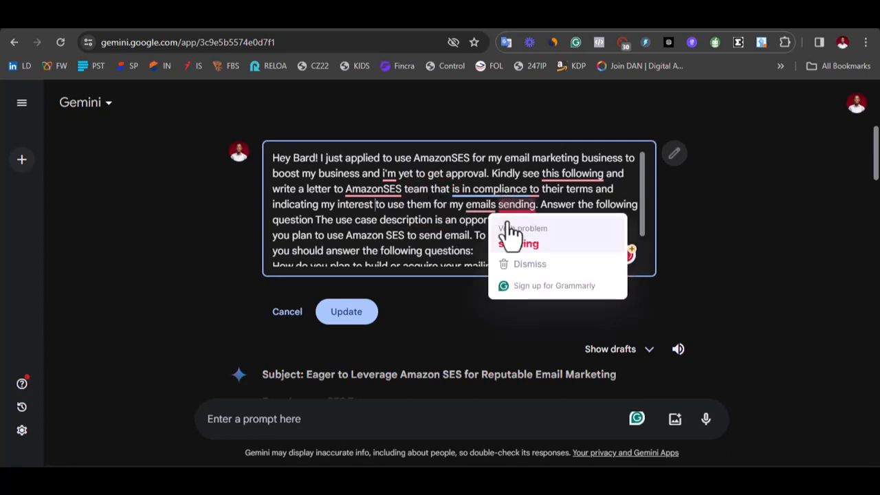
left_click(510, 230)
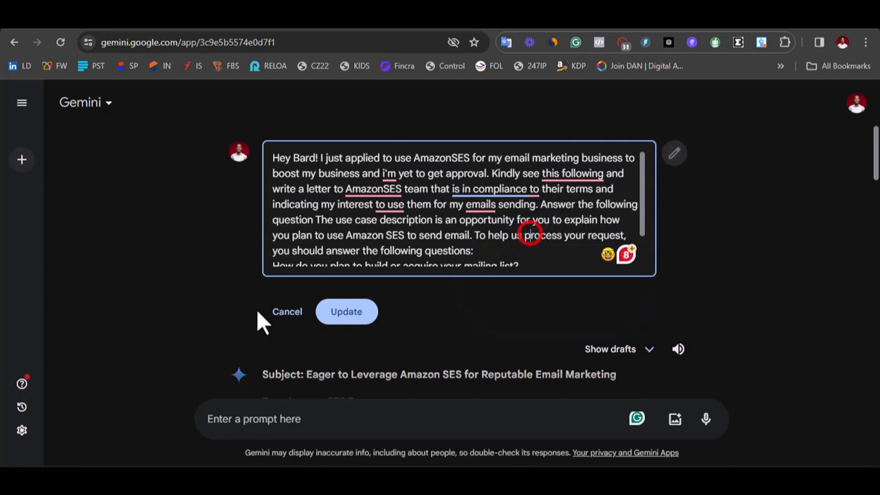
Submit the edited prompt and regenerate the letter drafts
left_click(344, 313)
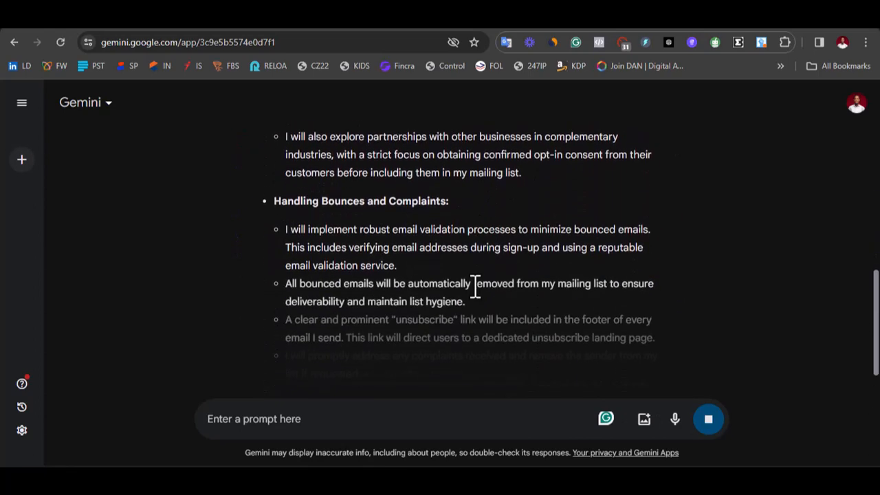
scroll(482, 275, "up", 15)
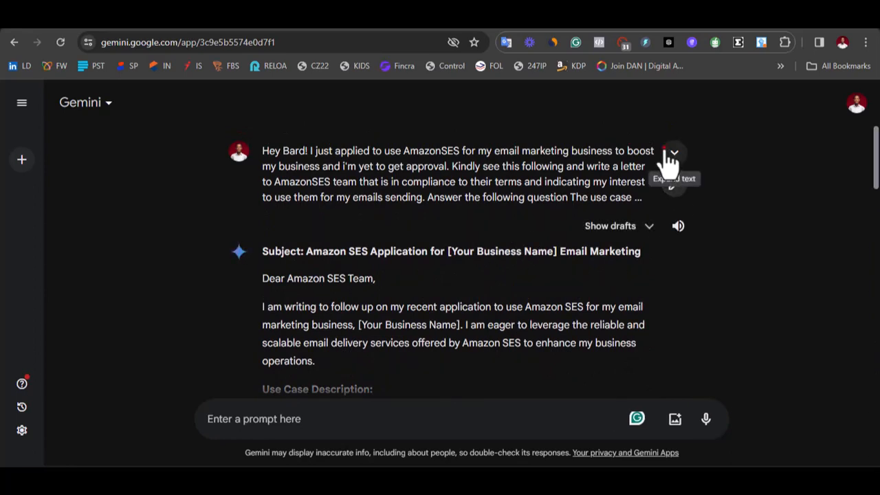
left_click(672, 154)
left_click(672, 156)
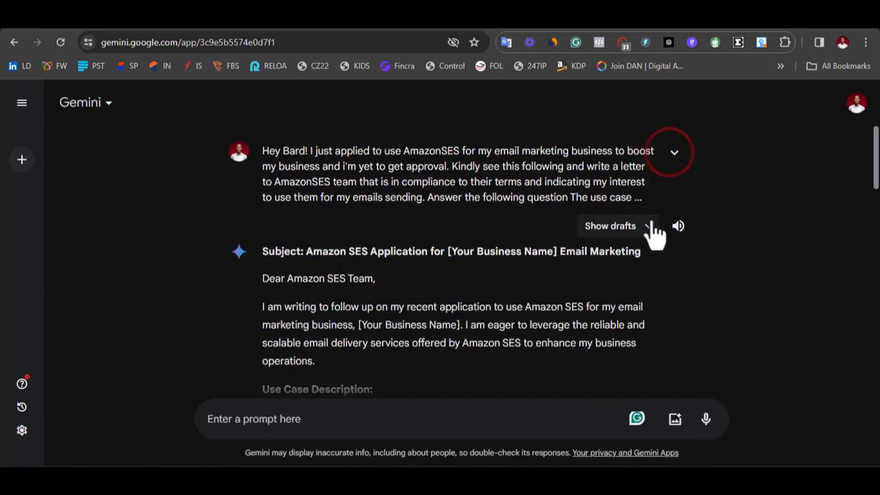
left_click(651, 227)
scroll(550, 262, "down", 1)
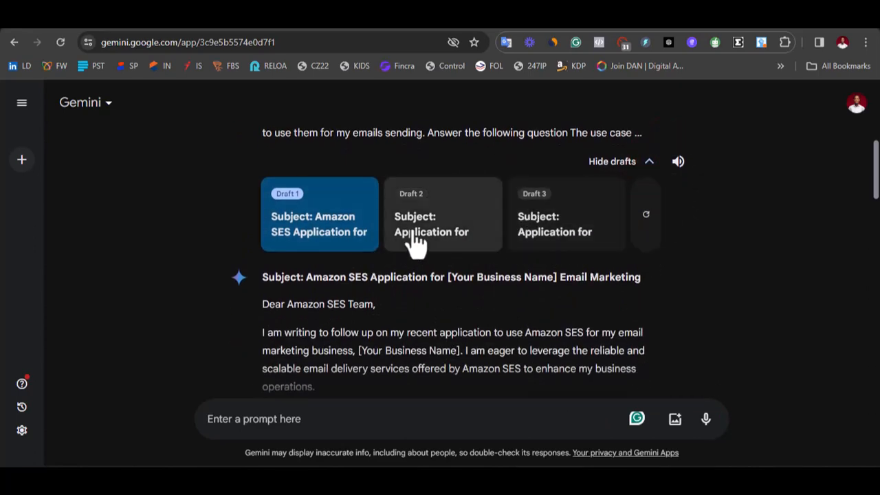
left_click(647, 217)
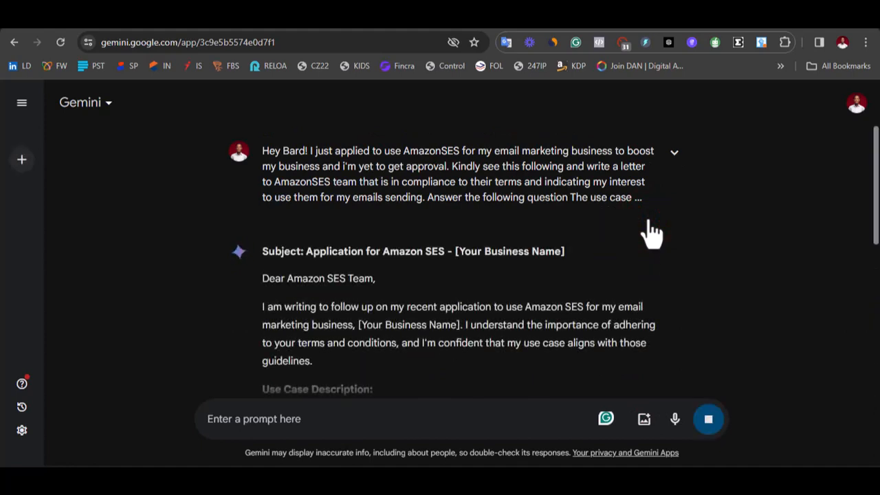
Select the use-case question text from 'Please' through the last question
scroll(393, 323, "down", 3)
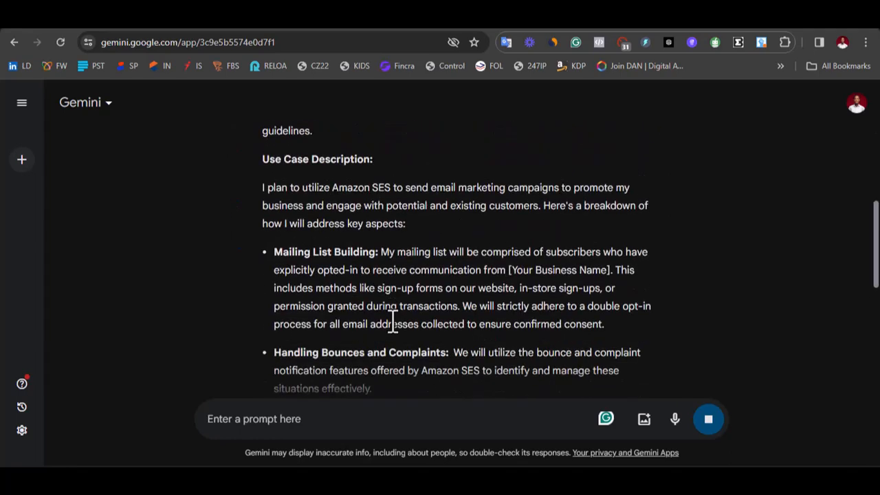
scroll(371, 309, "down", 1)
scroll(350, 288, "down", 5)
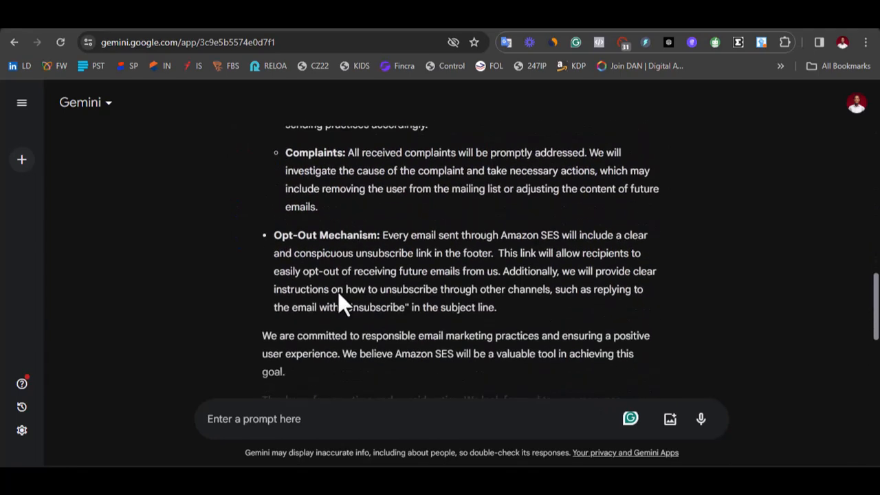
scroll(350, 271, "down", 1)
scroll(366, 264, "up", 5)
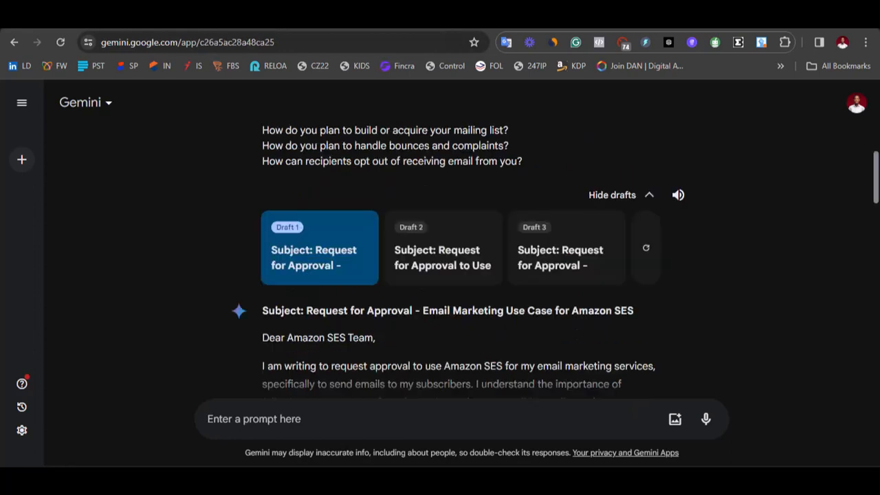
scroll(372, 304, "down", 2)
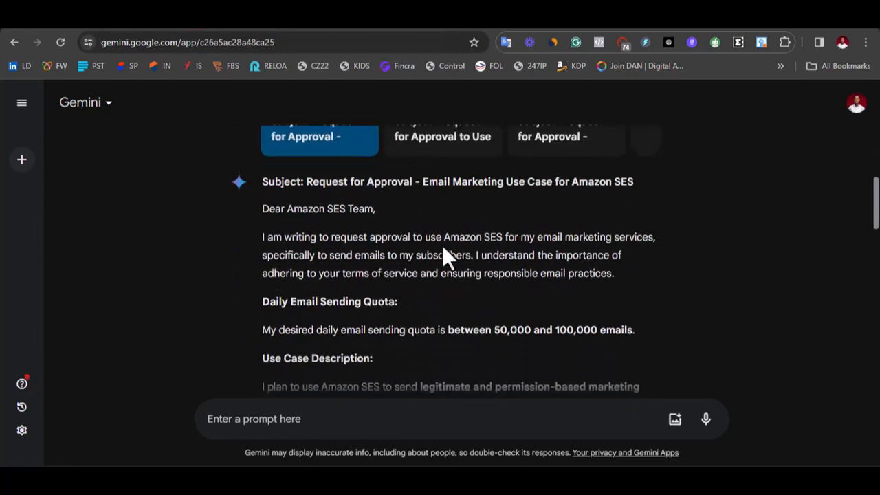
scroll(383, 222, "up", 4)
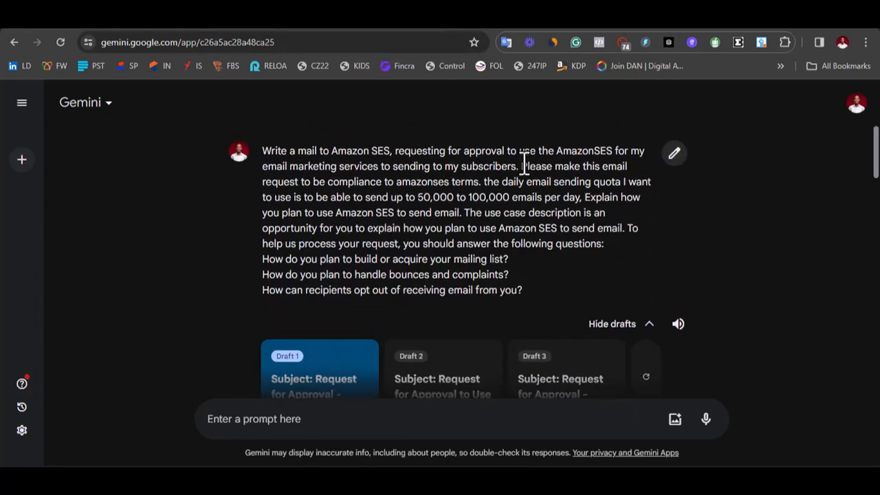
scroll(481, 220, "down", 3)
scroll(427, 213, "up", 3)
left_click_drag(521, 166, 482, 214)
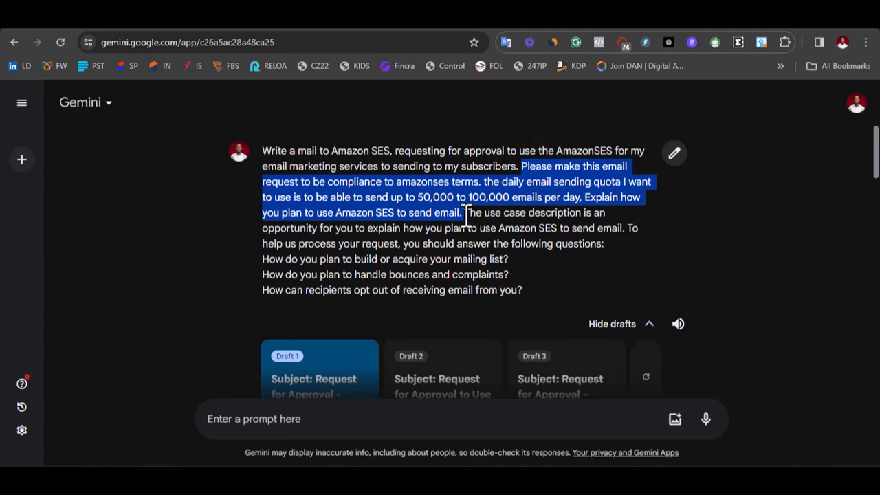
left_click_drag(466, 216, 526, 289)
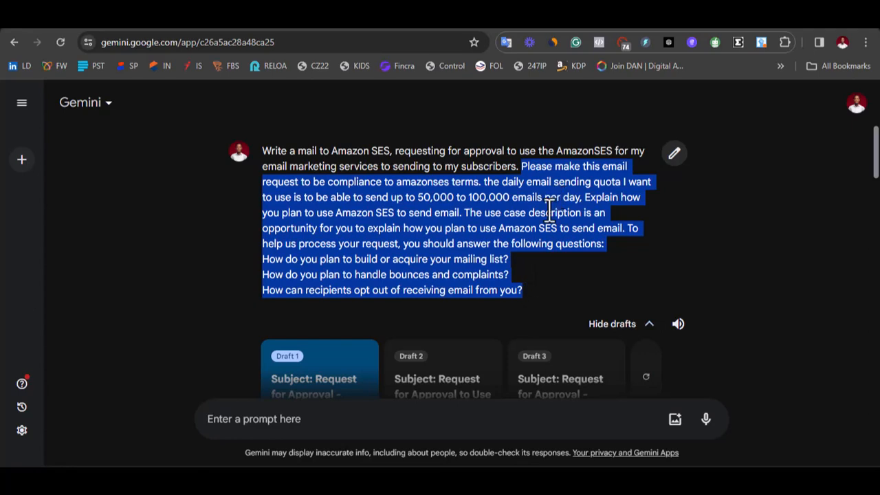
In the first chat, replace the 'Kindly see…' letter request with the pasted use-case questions and resubmit
left_click(661, 26)
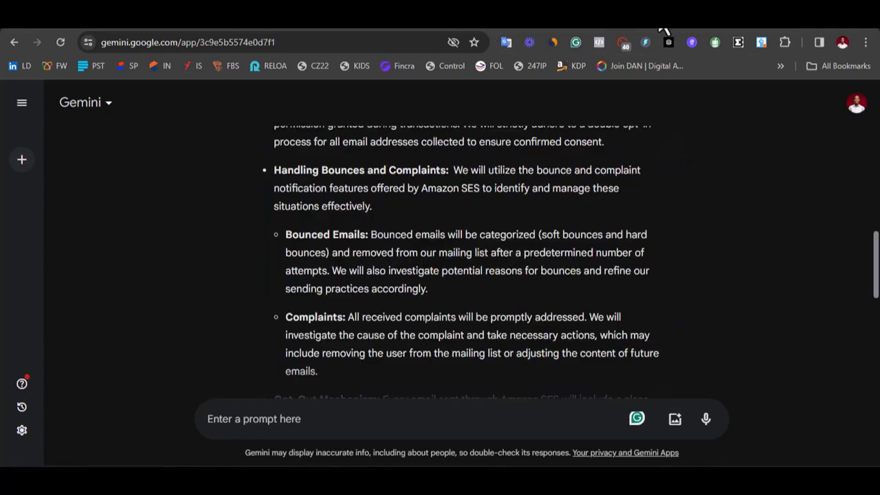
scroll(570, 174, "up", 10)
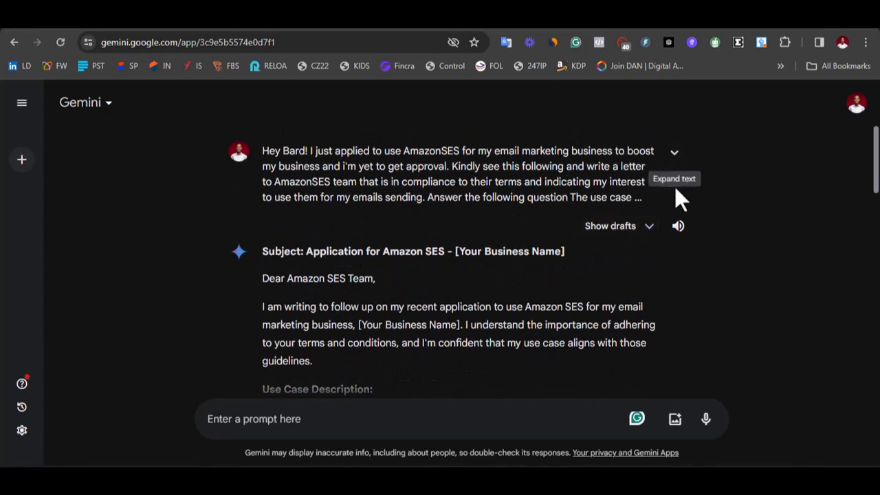
left_click(675, 187)
left_click(527, 211)
scroll(527, 211, "up", 1)
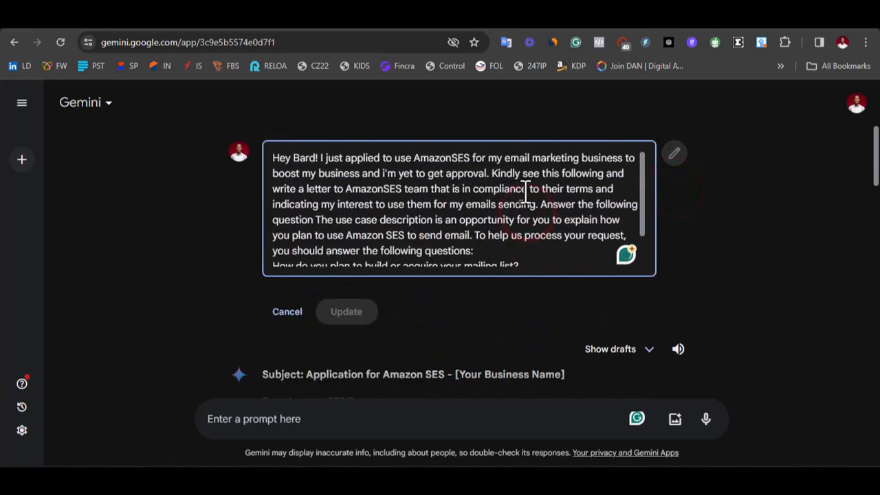
left_click_drag(491, 171, 542, 207)
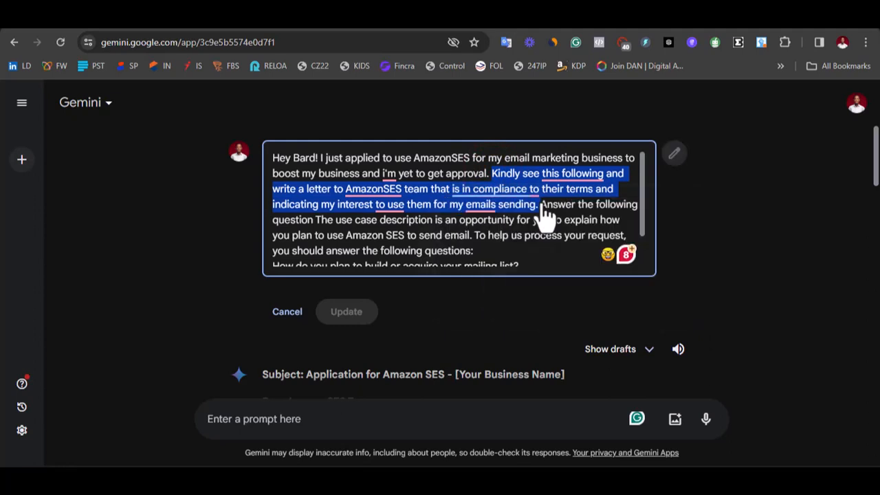
key("BackSpace")
type("The use case description is an opportunity for you to explain how you plan to use Amazon SES to send email. To help us process your request, you should answer the following questions:  How do you plan to build or acquire your mailing list? How do you plan to handle bounces and complaints? How can recipients opt out of receiving email from you?")
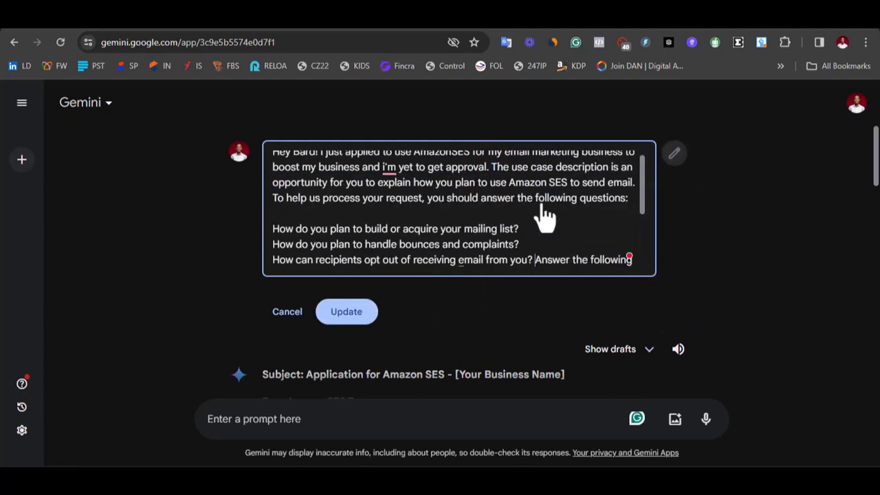
left_click(351, 314)
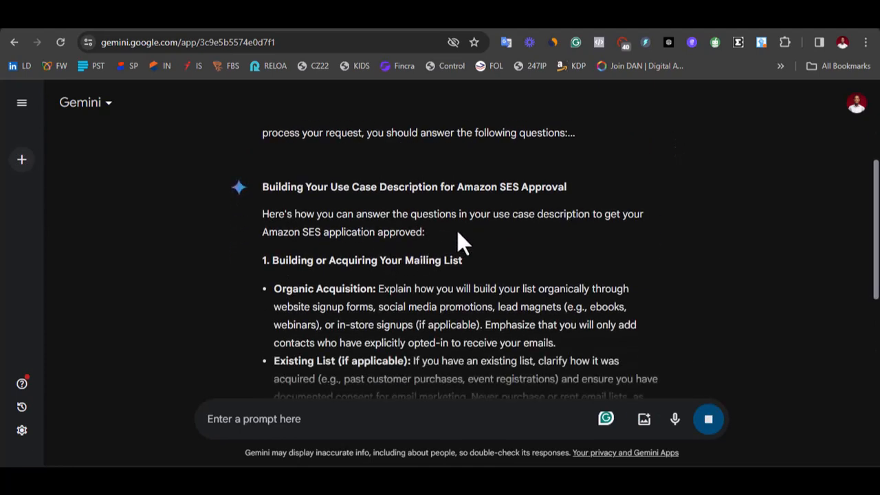
scroll(482, 245, "up", 1)
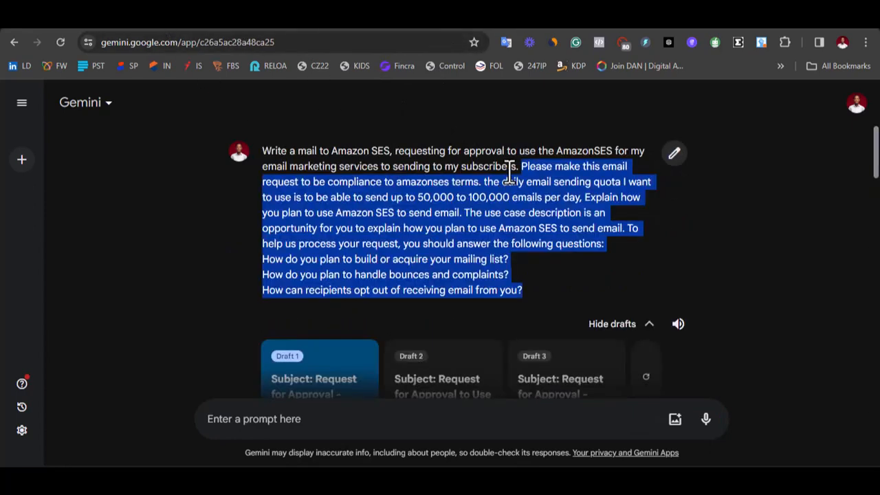
left_click_drag(523, 168, 267, 151)
key("ctrl+c")
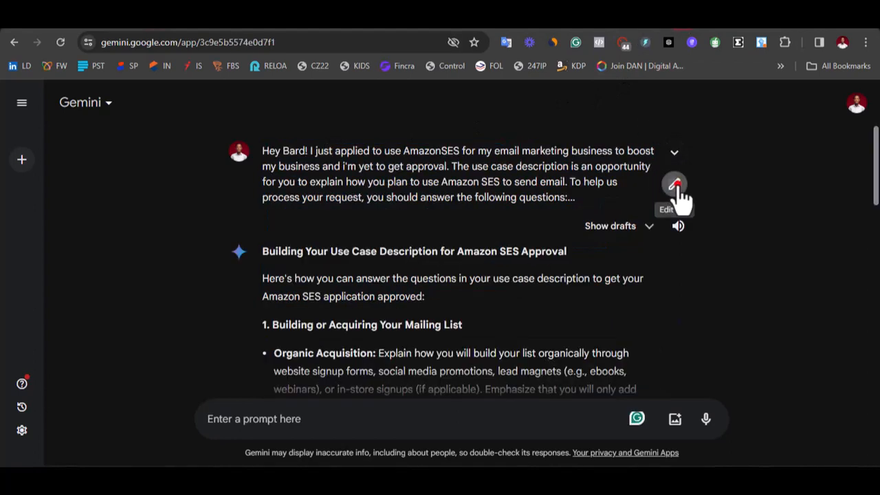
Replace the prompt's opening sentences with the pasted Amazon SES approval email request
left_click(675, 184)
scroll(427, 193, "up", 5)
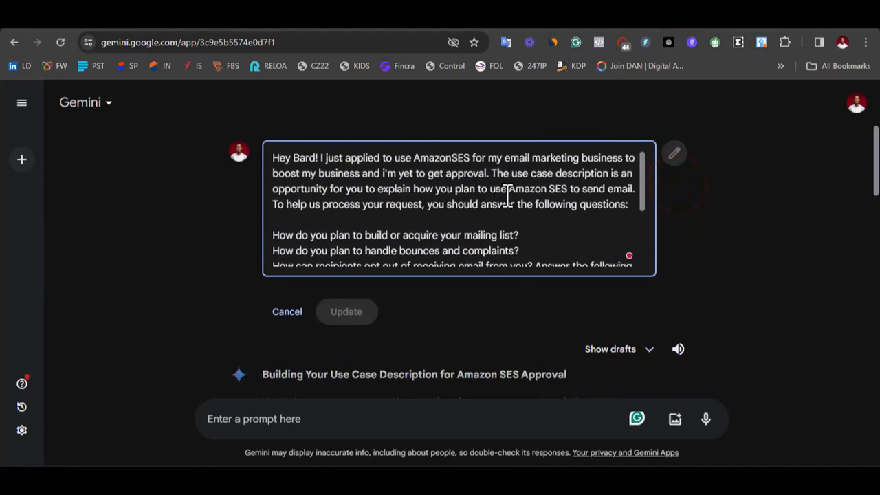
left_click_drag(493, 174, 186, 151)
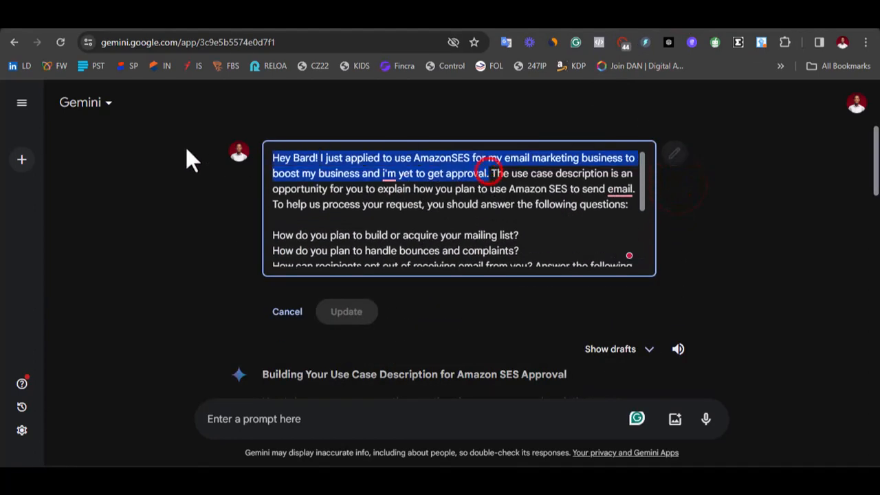
key("ctrl+v")
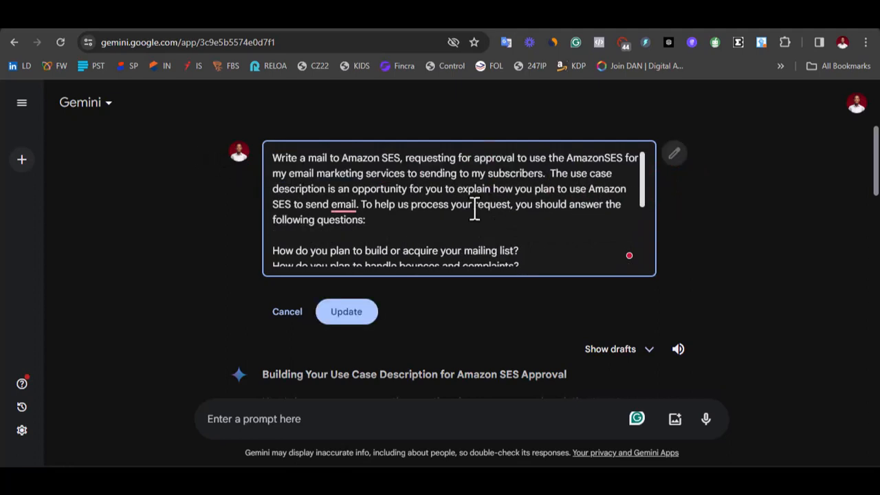
scroll(474, 211, "down", 5)
Append the use-case passage, resubmit, and select the generated letter for the SES form
left_click(532, 193)
key("ctrl+v")
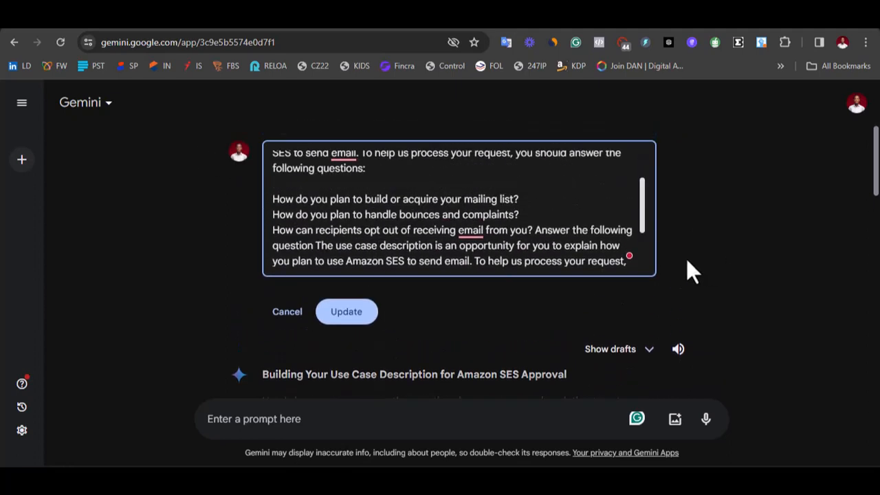
scroll(530, 224, "down", 1)
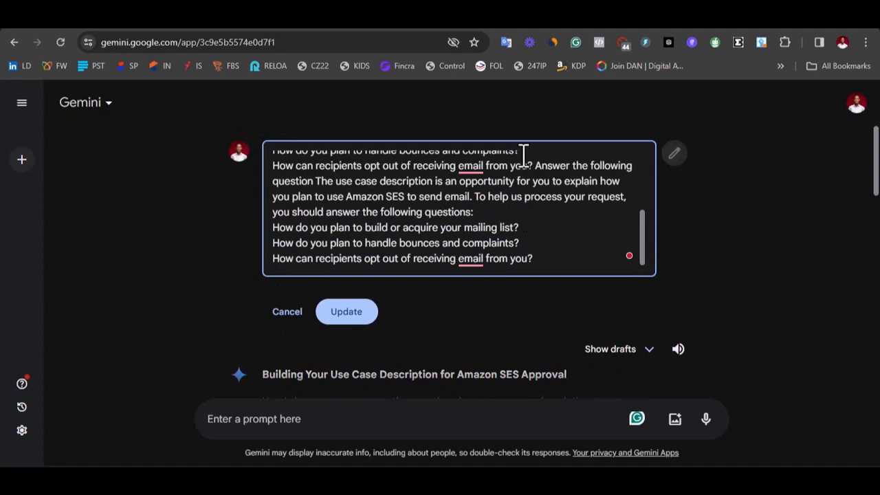
left_click(345, 315)
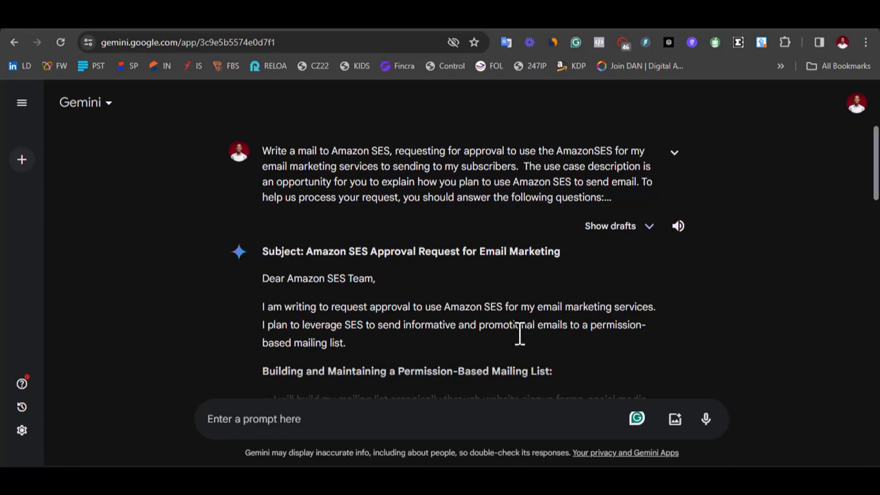
left_click_drag(263, 279, 330, 287)
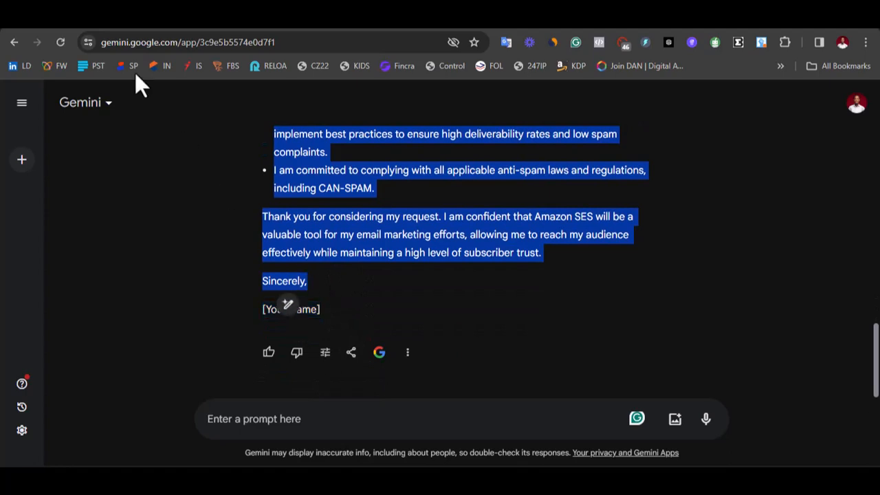
left_click(131, 20)
Paste the Gemini letter into the SES Use case description field
left_click(252, 282)
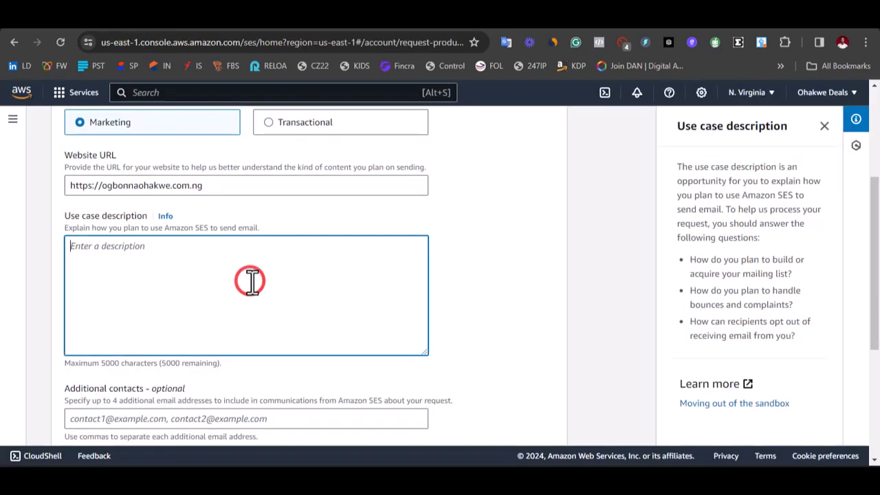
key("ctrl+v")
scroll(289, 285, "up", 5)
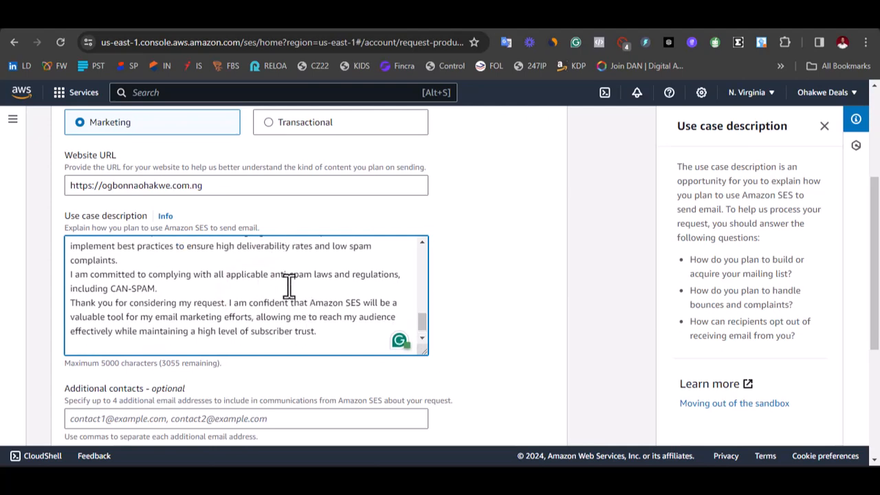
scroll(213, 285, "up", 5)
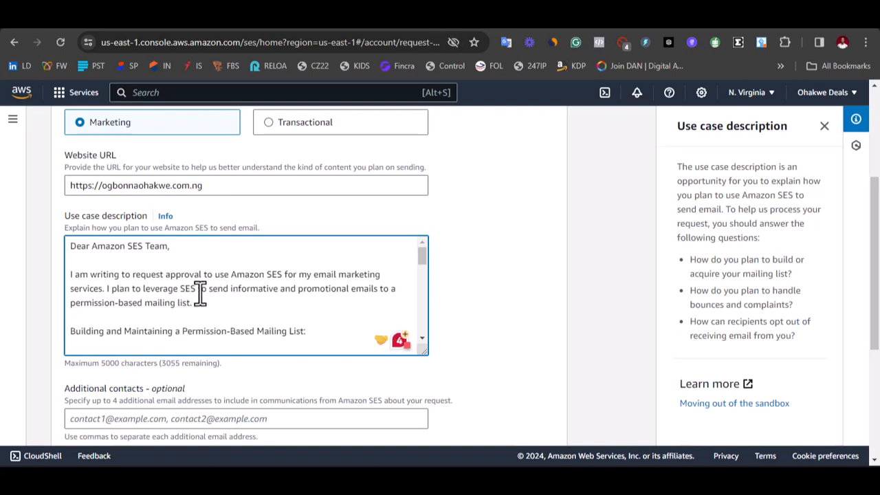
scroll(206, 292, "down", 3)
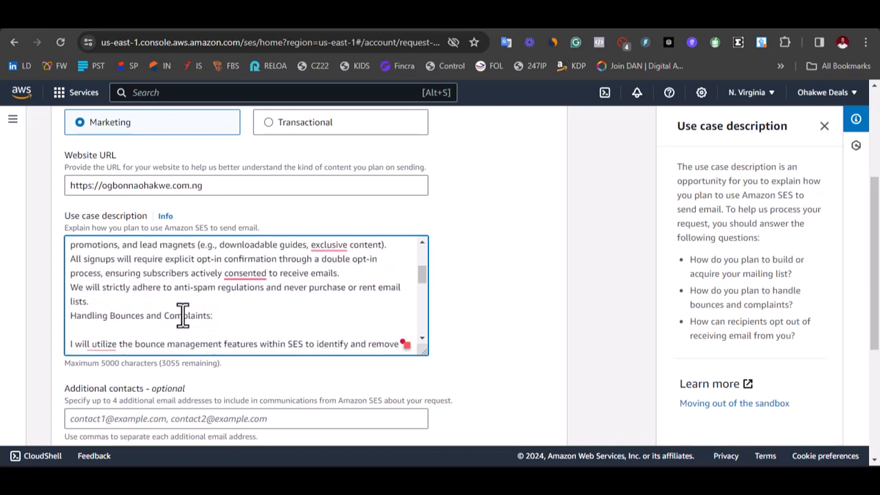
scroll(185, 313, "down", 2)
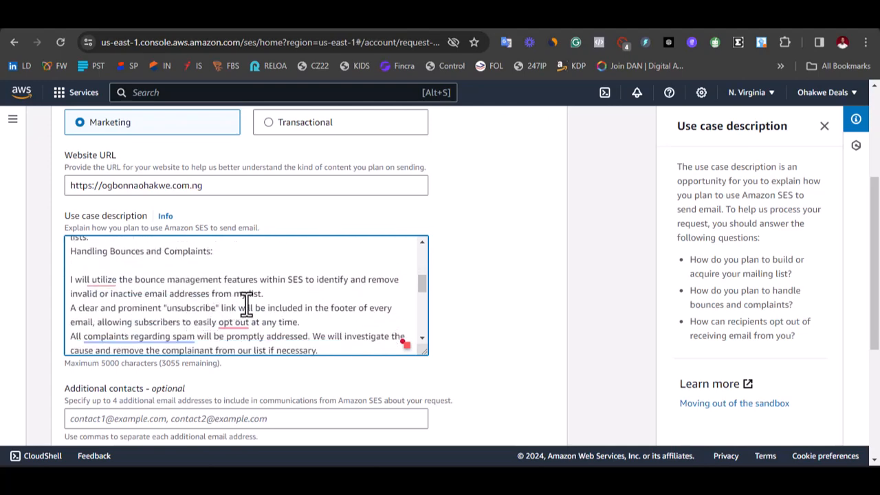
scroll(238, 315, "down", 3)
scroll(227, 313, "down", 2)
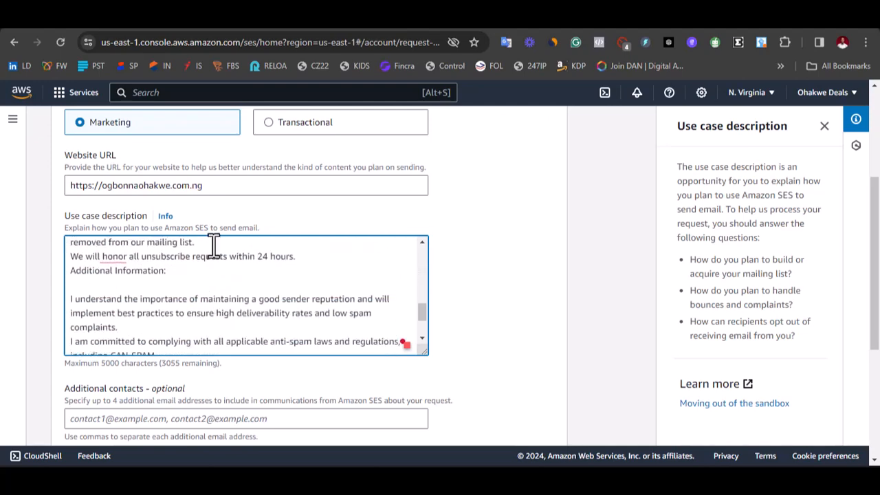
Add a blank line after the CAN-SPAM line and sign the sender's name under 'Sincerely,'
left_click(213, 246)
scroll(210, 289, "down", 3)
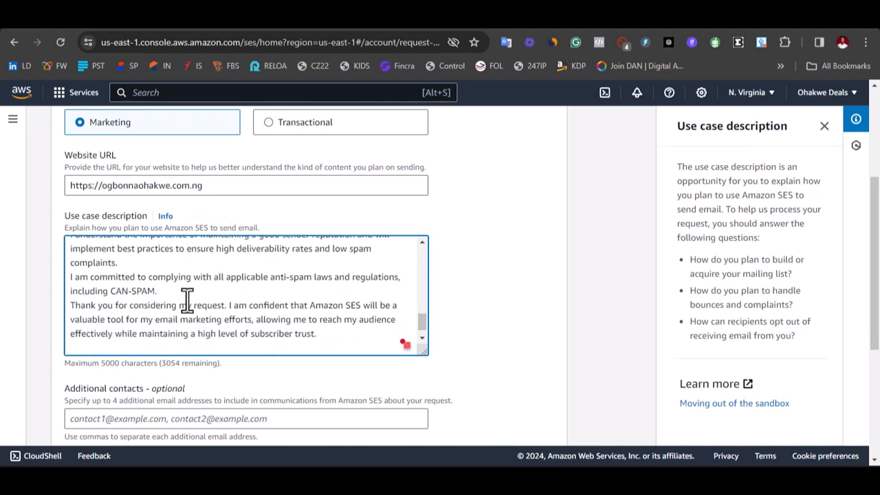
left_click_drag(187, 305, 185, 297)
left_click(183, 292)
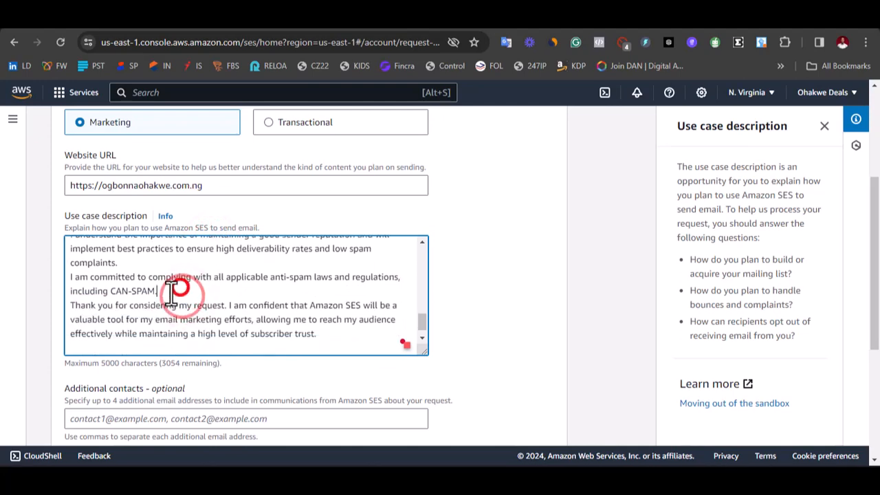
key("Return")
scroll(189, 310, "down", 2)
scroll(185, 313, "down", 2)
left_click(114, 158)
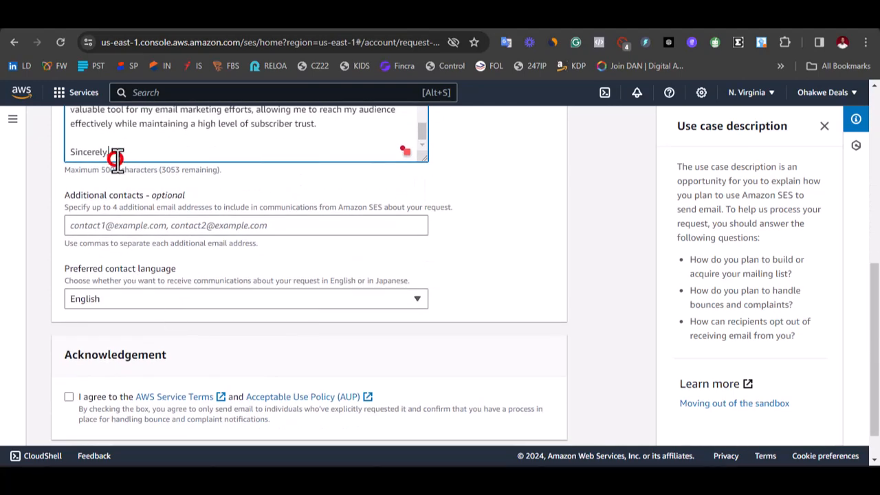
key("Return")
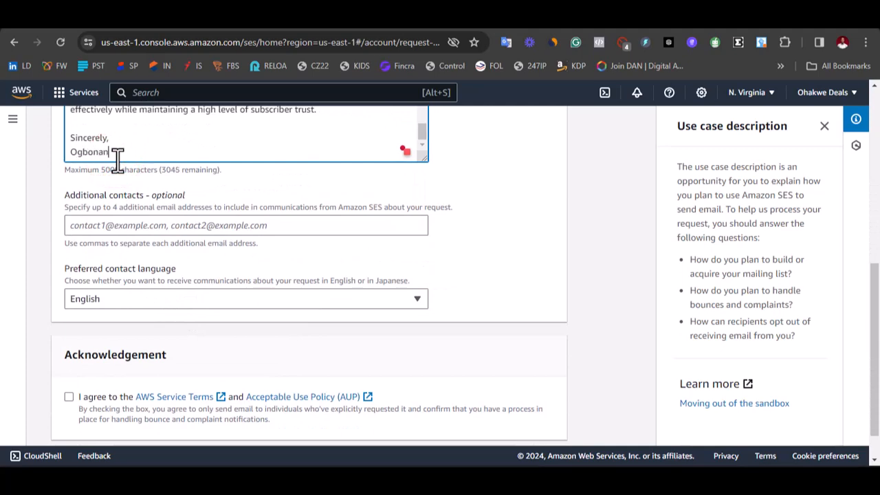
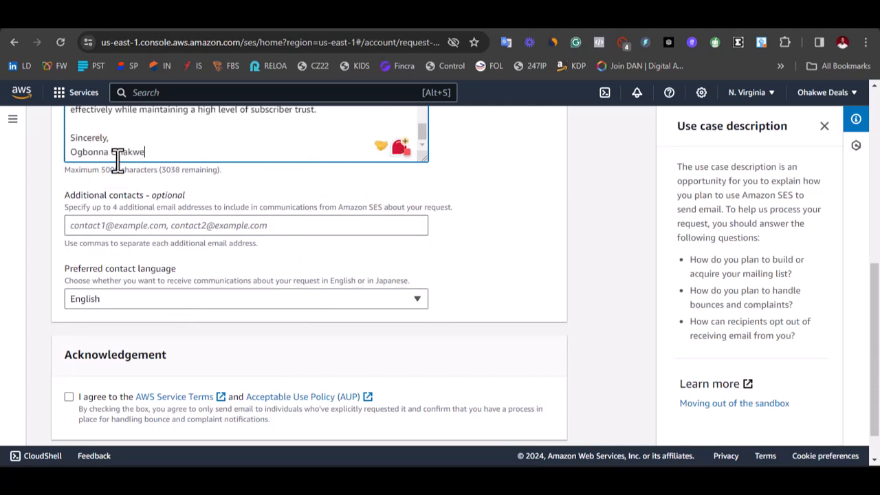
Agree to the AWS Service Terms and AUP and submit the production access request
scroll(472, 255, "up", 5)
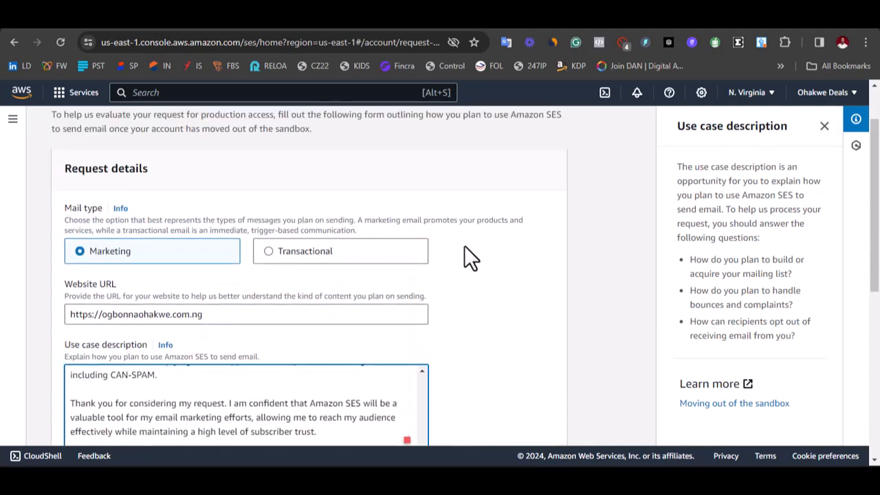
scroll(470, 241, "down", 5)
scroll(475, 254, "down", 1)
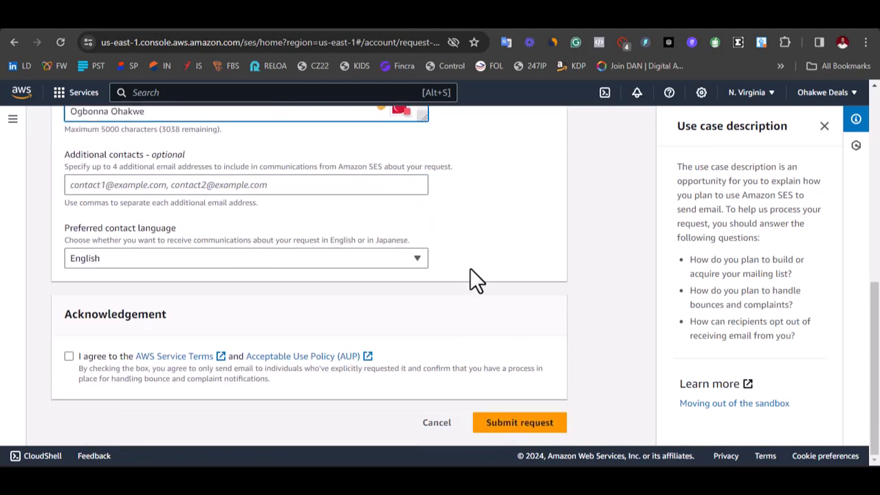
left_click(79, 361)
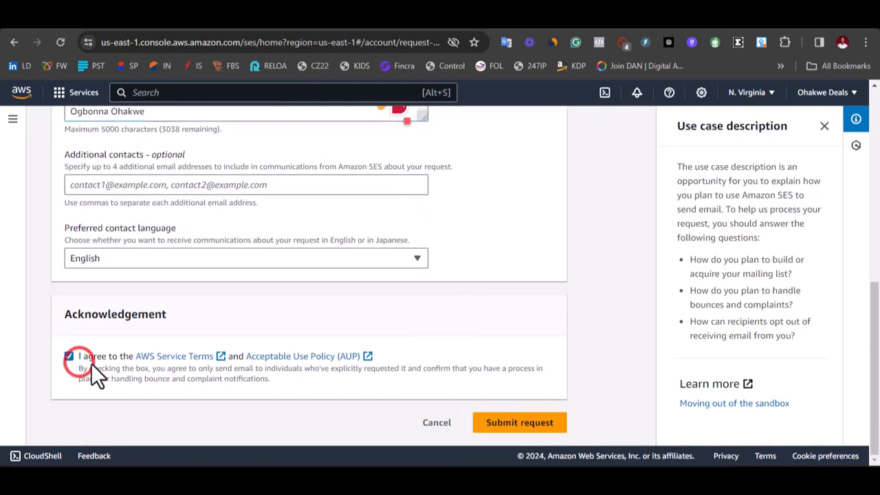
left_click(542, 425)
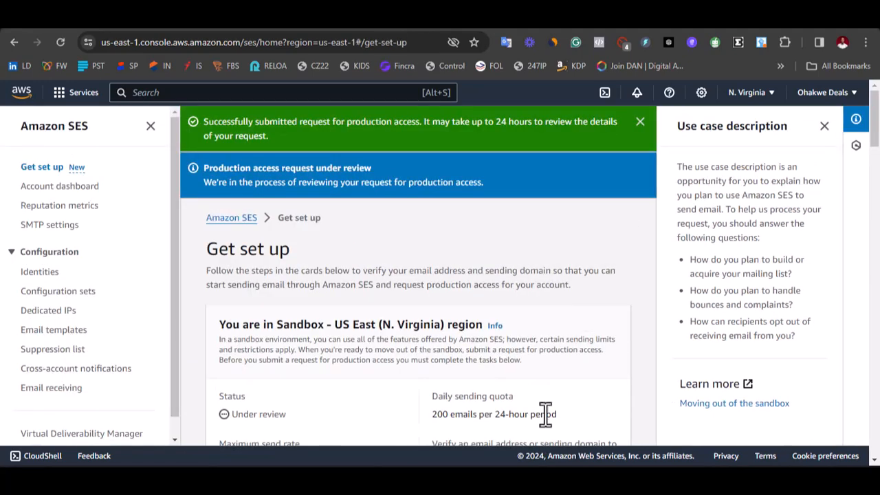
Reload the Gmail inbox for new mail, then dismiss the SES request-submitted banner
left_click(314, 15)
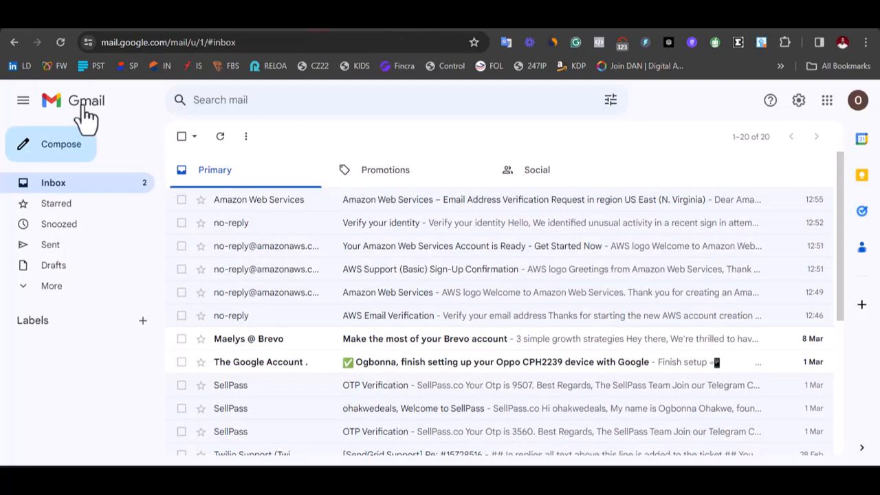
left_click(58, 43)
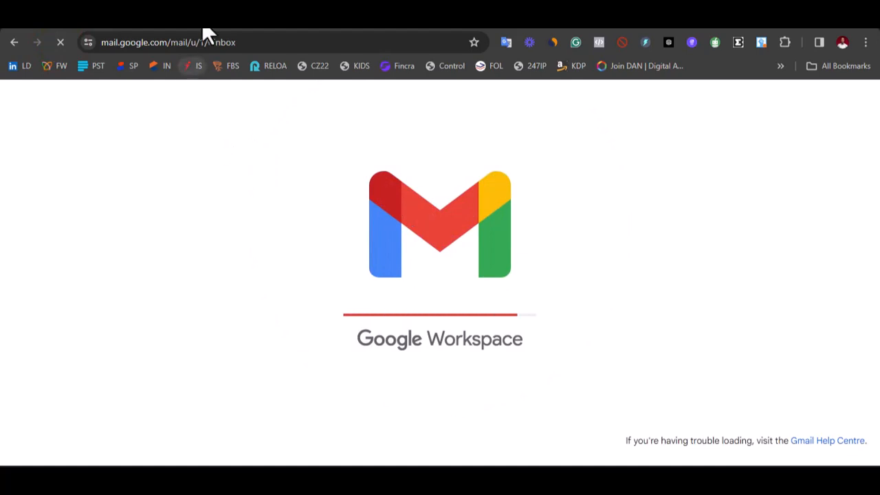
left_click(303, 13)
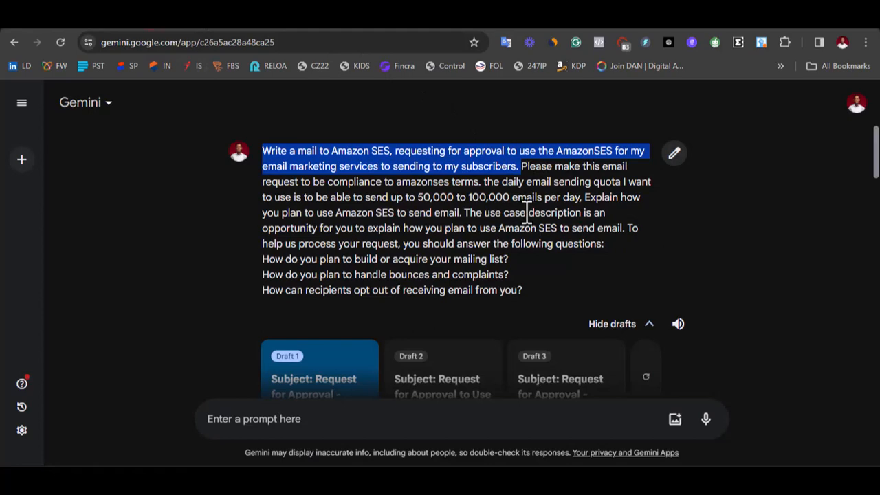
scroll(527, 212, "down", 1)
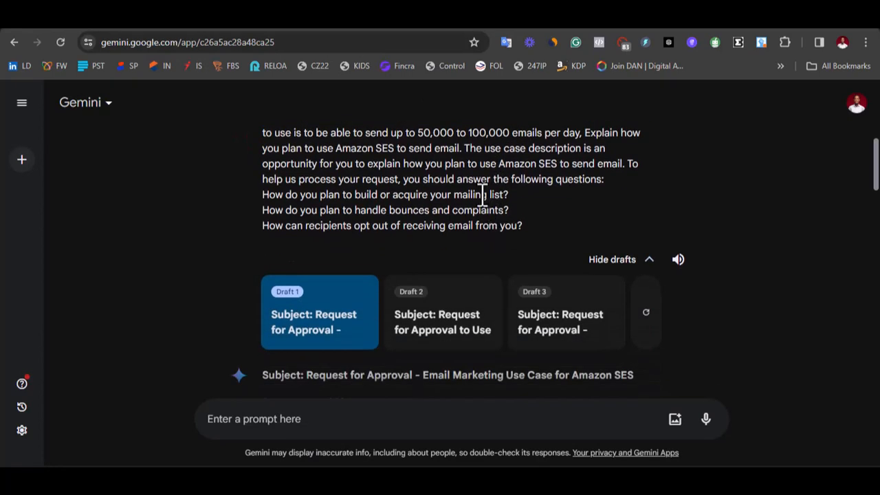
left_click(313, 16)
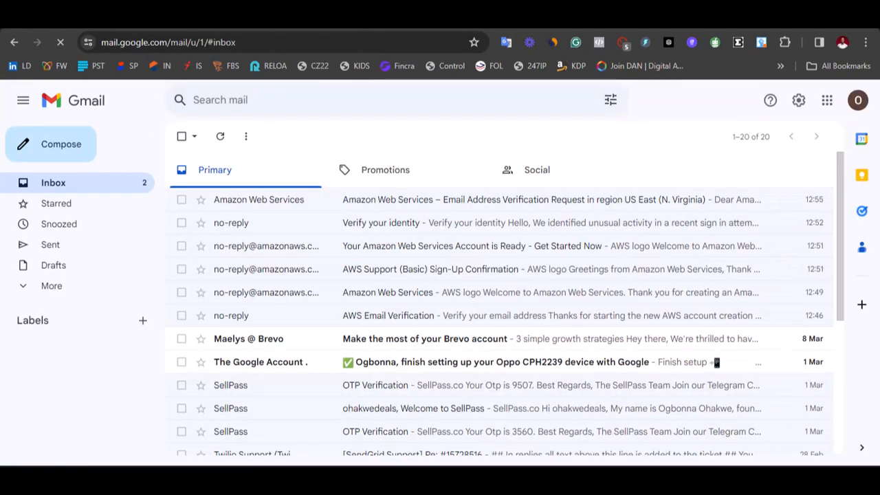
left_click(74, 19)
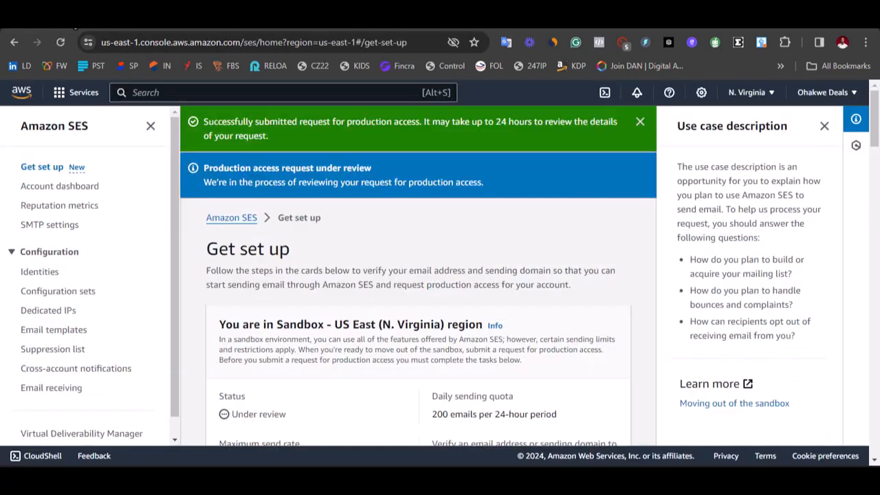
left_click(641, 123)
scroll(379, 289, "down", 5)
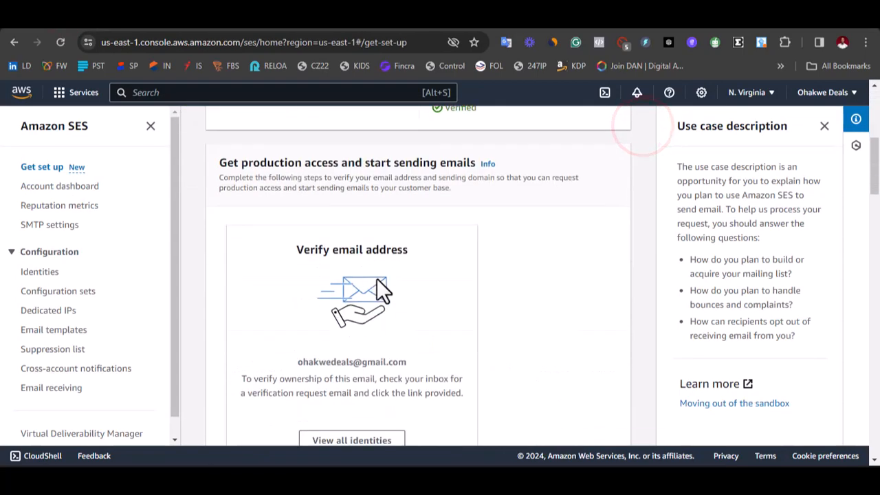
scroll(324, 246, "up", 5)
scroll(320, 234, "down", 7)
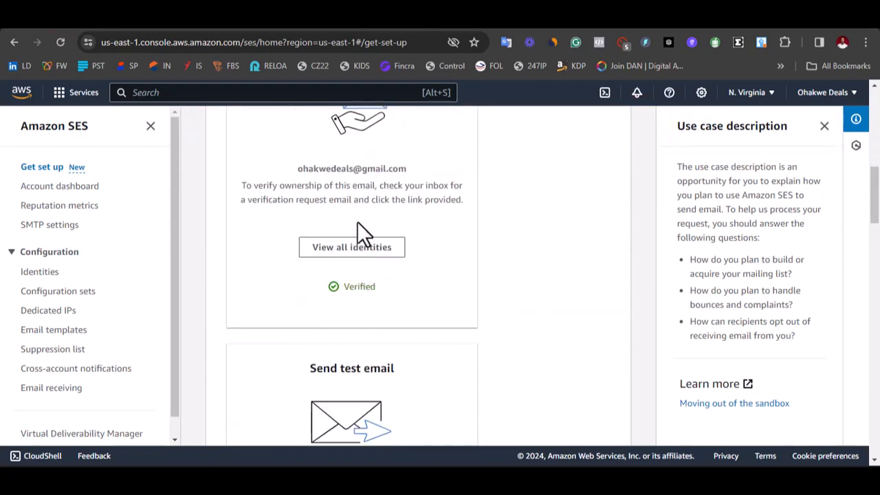
scroll(305, 215, "down", 6)
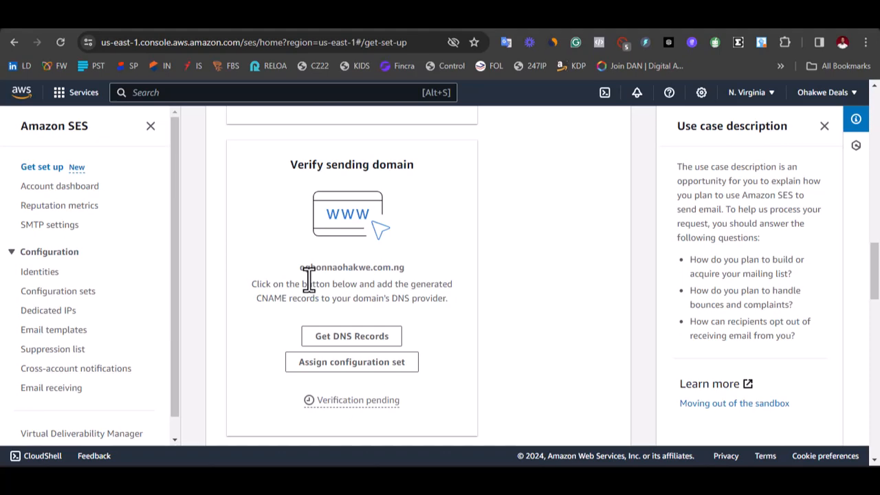
scroll(260, 222, "up", 14)
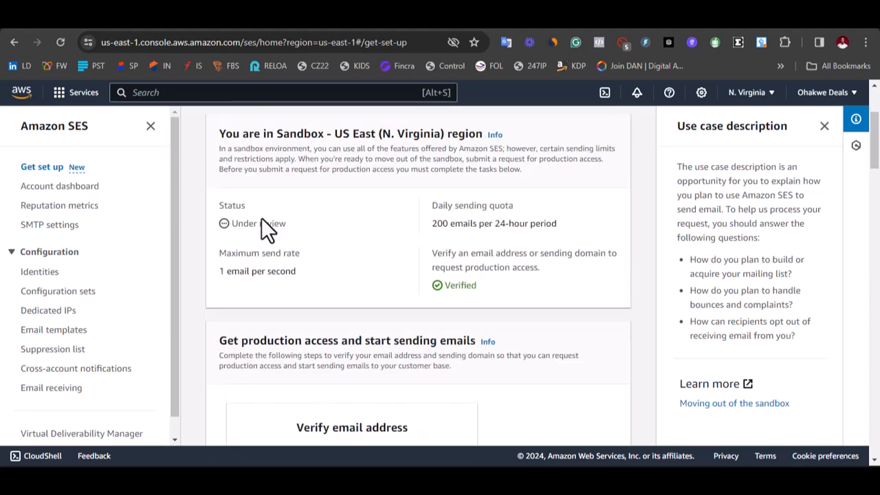
left_click(230, 18)
left_click(103, 13)
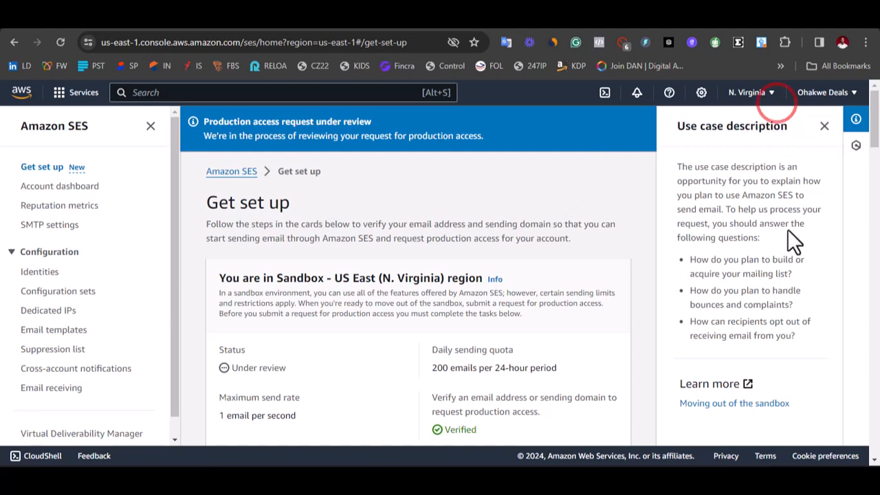
Sign out of AWS and sign back in, choosing a different saved root user email
left_click(828, 94)
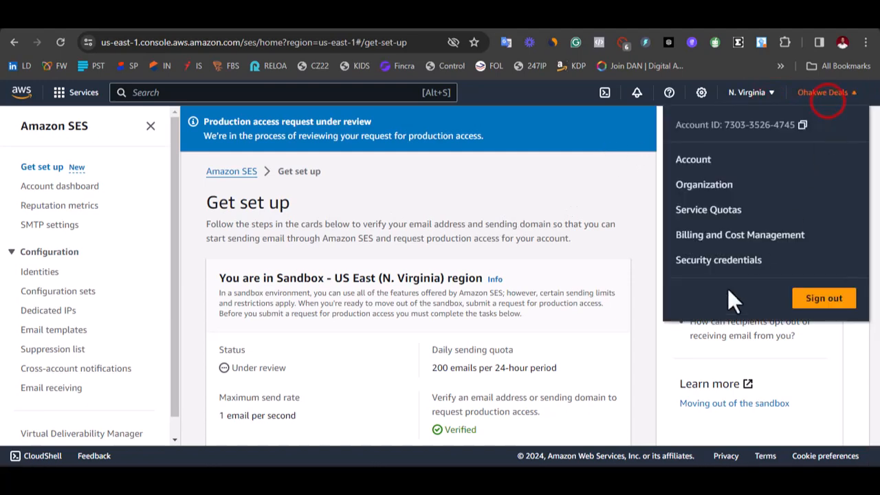
left_click(815, 299)
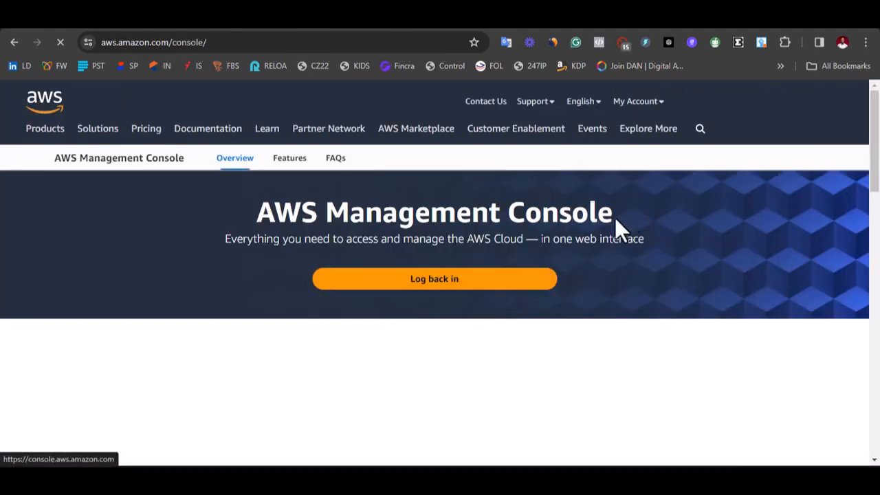
left_click(745, 102)
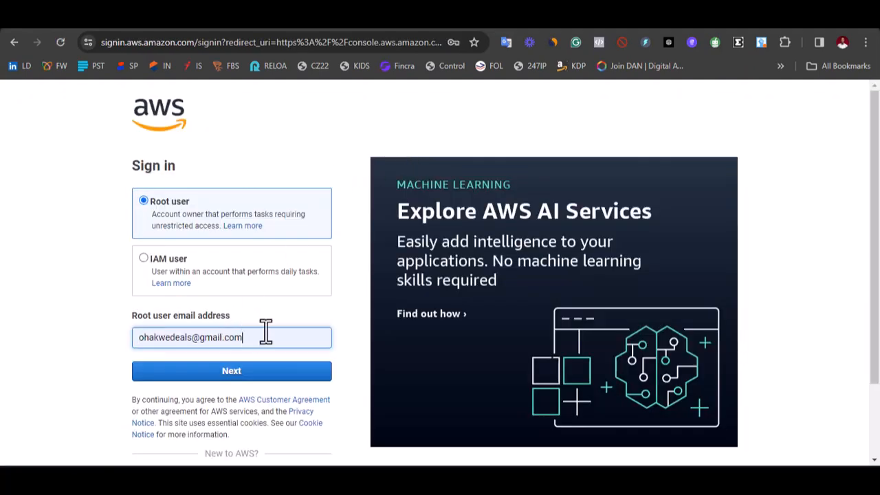
left_click(269, 339)
left_click(432, 365)
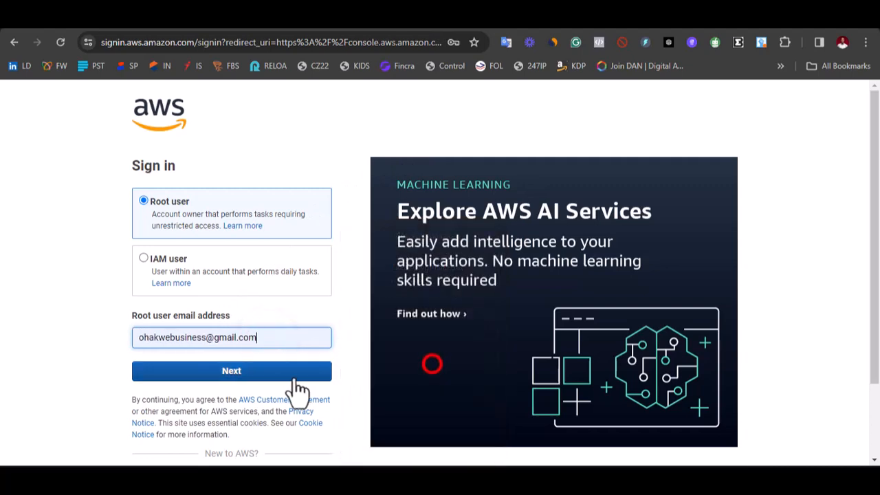
left_click(275, 375)
left_click(246, 292)
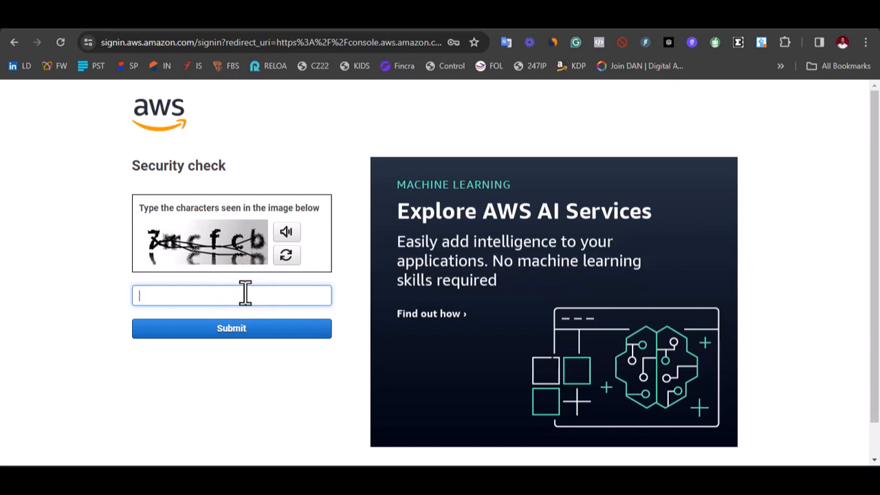
type("7mcfcb")
left_click(227, 329)
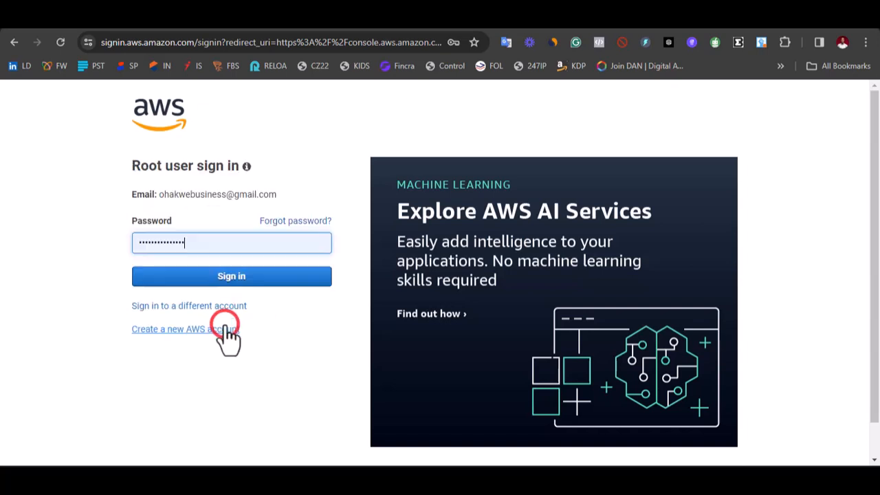
left_click(238, 279)
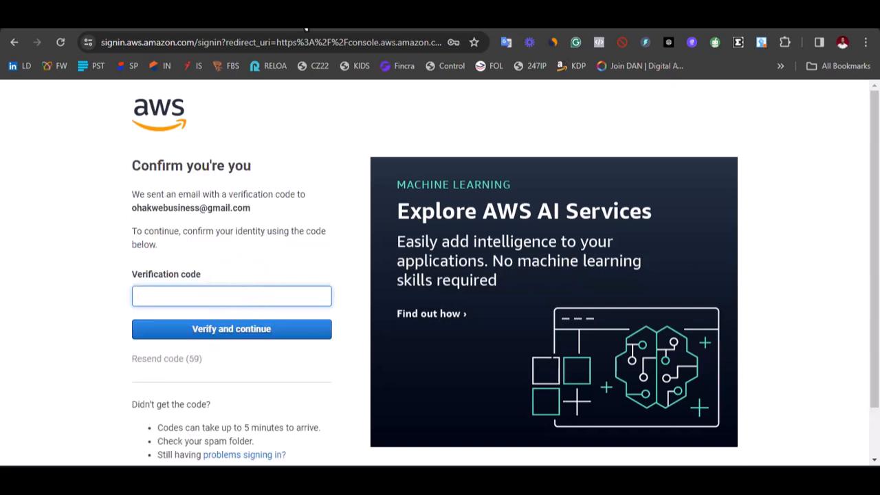
left_click(307, 27)
left_click(858, 100)
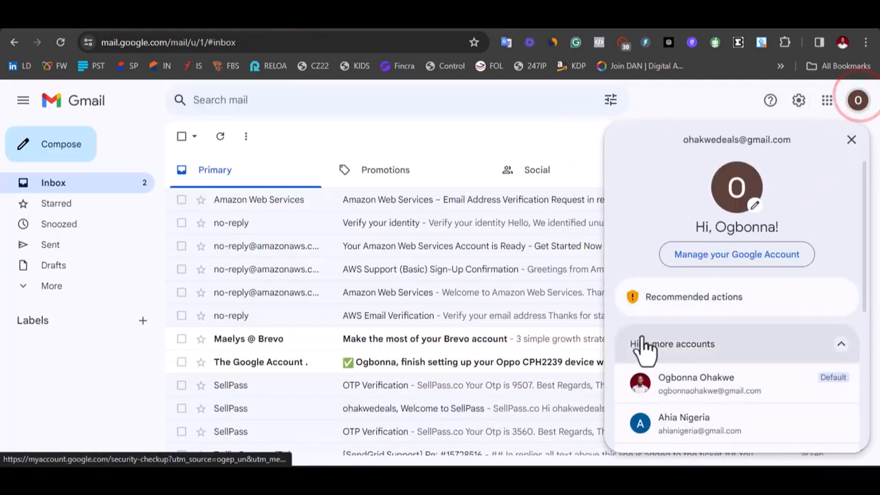
Switch to another signed-in Google account, then browse to the CodeCanyon site
scroll(709, 392, "down", 3)
left_click(717, 360)
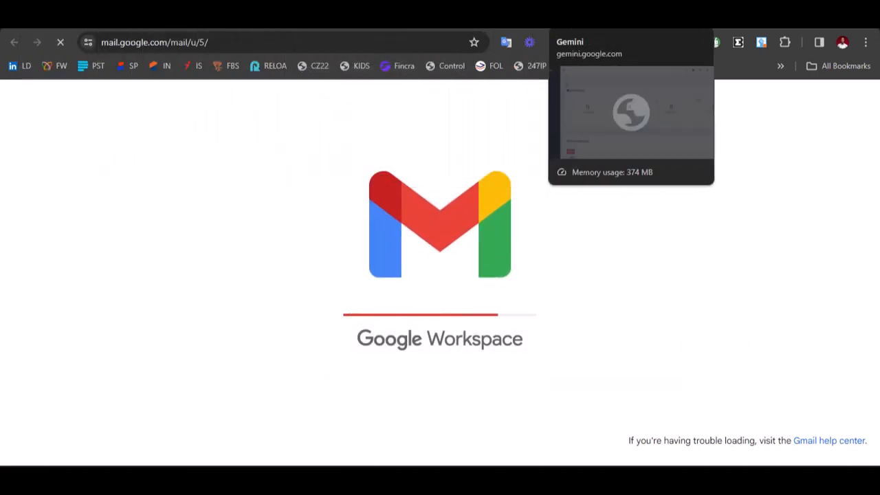
left_click(537, 19)
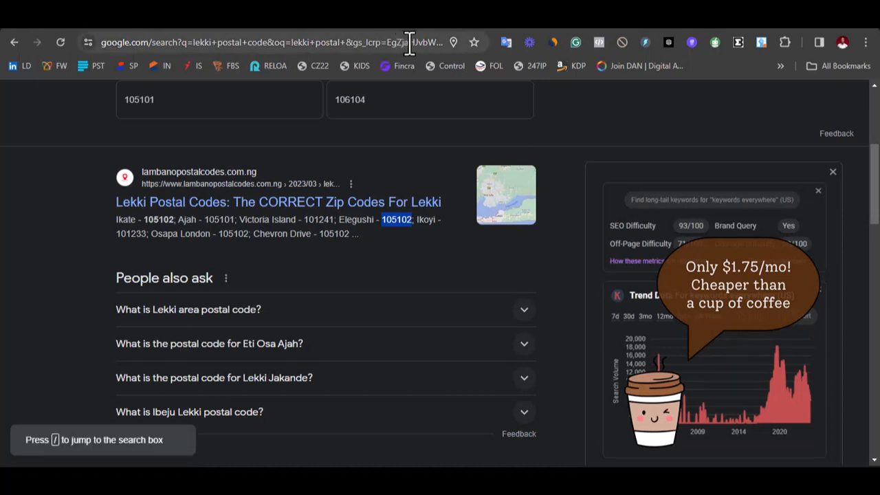
left_click_drag(405, 41, 428, 64)
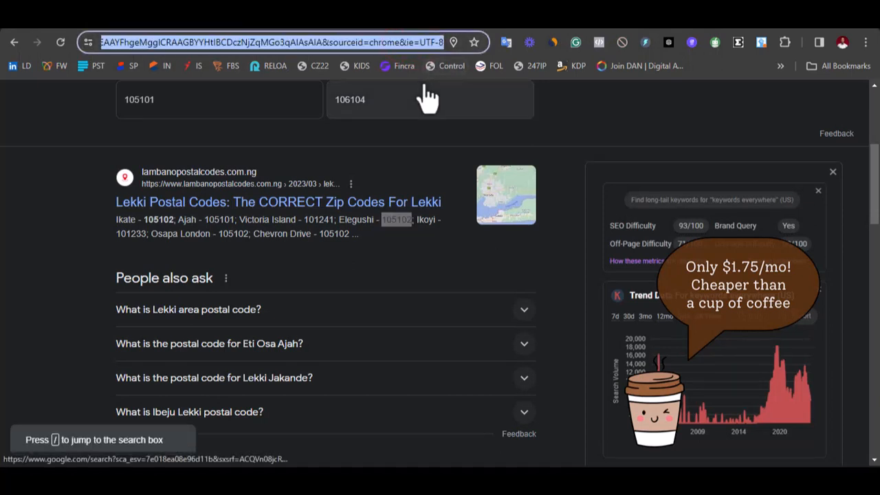
type("codecanyon.net")
key("Return")
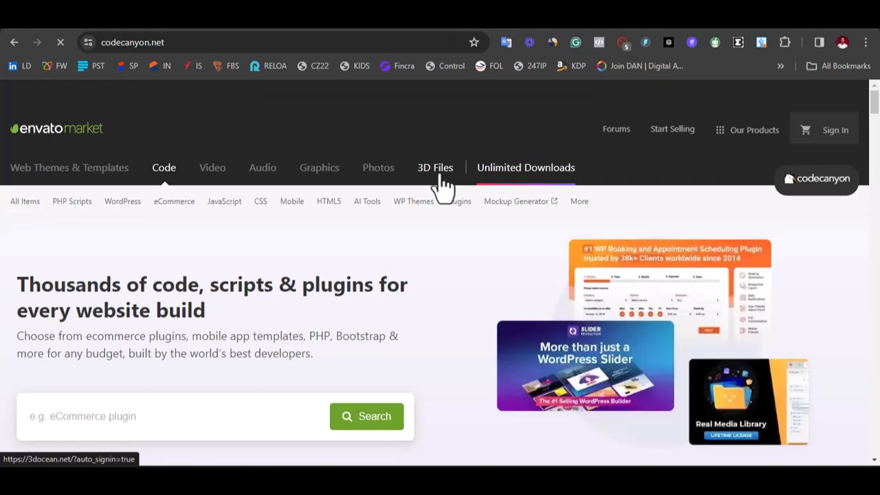
Search CodeCanyon for 'mailwizz' and open the MailWizz - Email Marketing Application item page
scroll(413, 289, "down", 1)
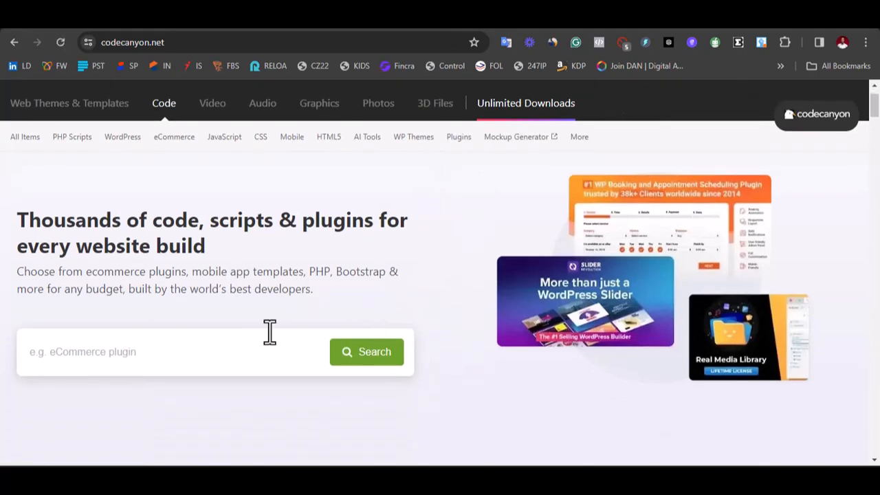
left_click(255, 344)
type("a")
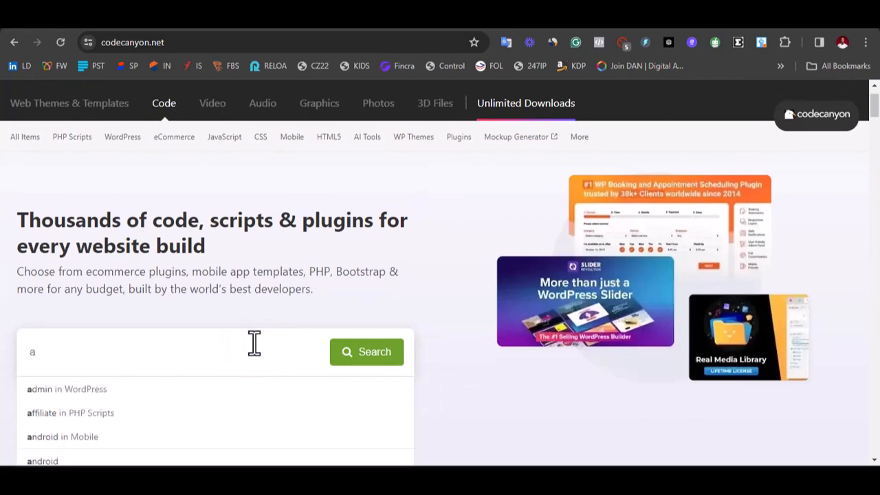
type("ailwx")
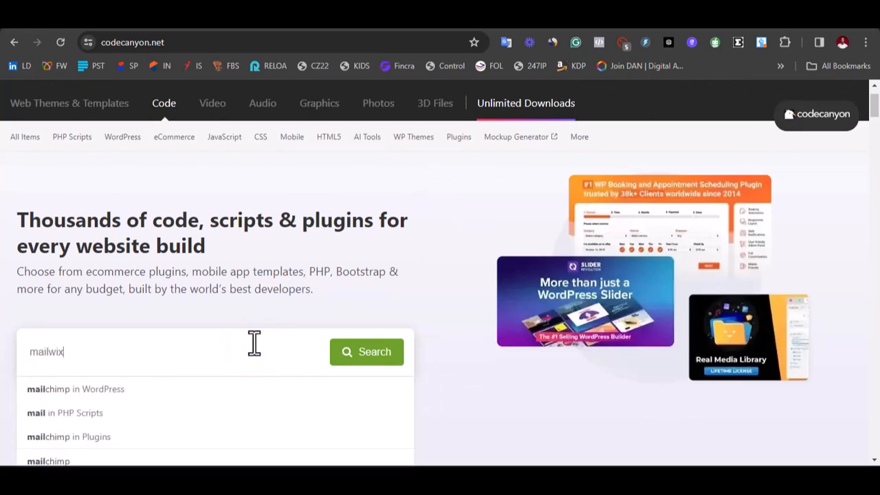
key("BackSpace")
type("zz")
key("Return")
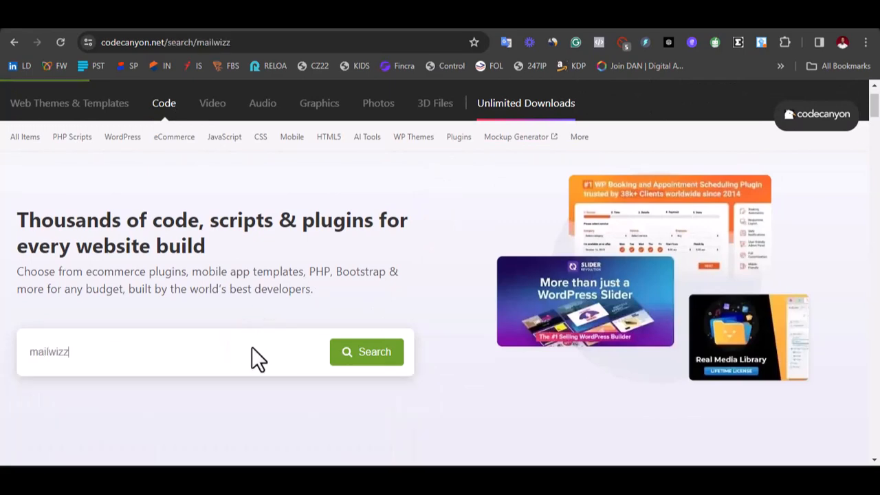
scroll(388, 296, "down", 1)
scroll(375, 320, "down", 1)
left_click(360, 341)
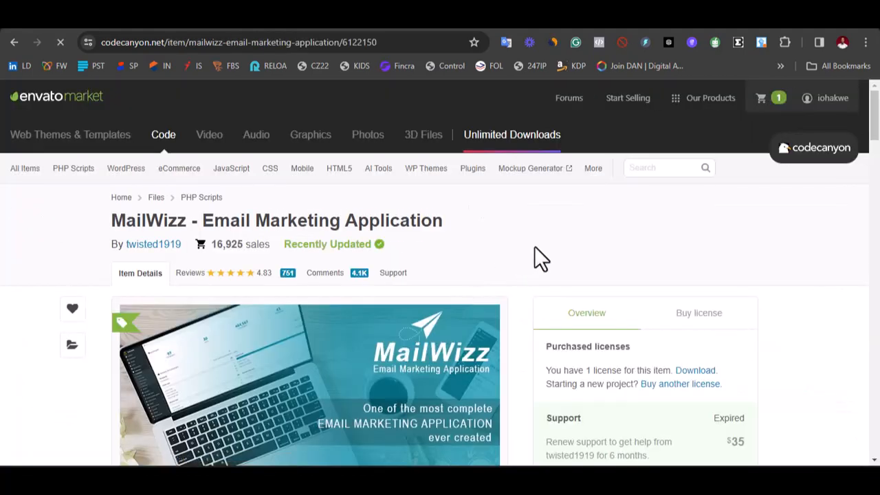
Check the account menu and the item page's 1 purchased licence with expired support
scroll(550, 291, "down", 1)
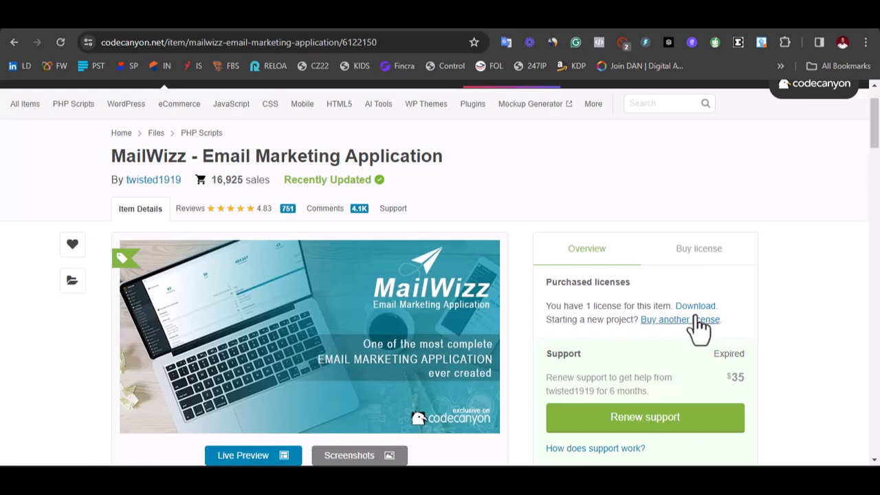
scroll(722, 256, "up", 1)
left_click(828, 97)
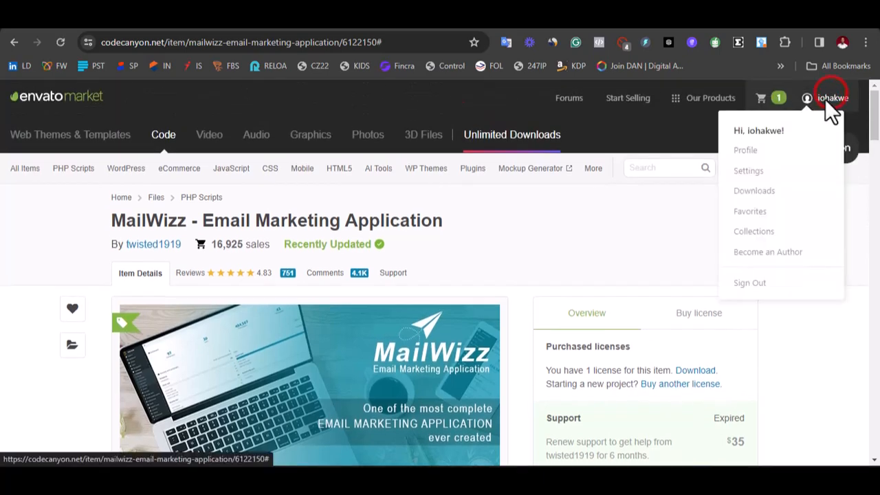
left_click(612, 231)
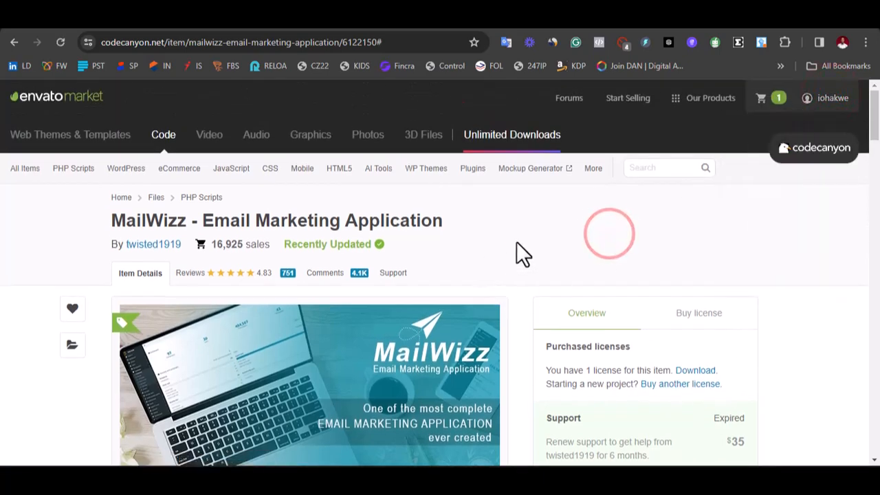
scroll(516, 244, "down", 3)
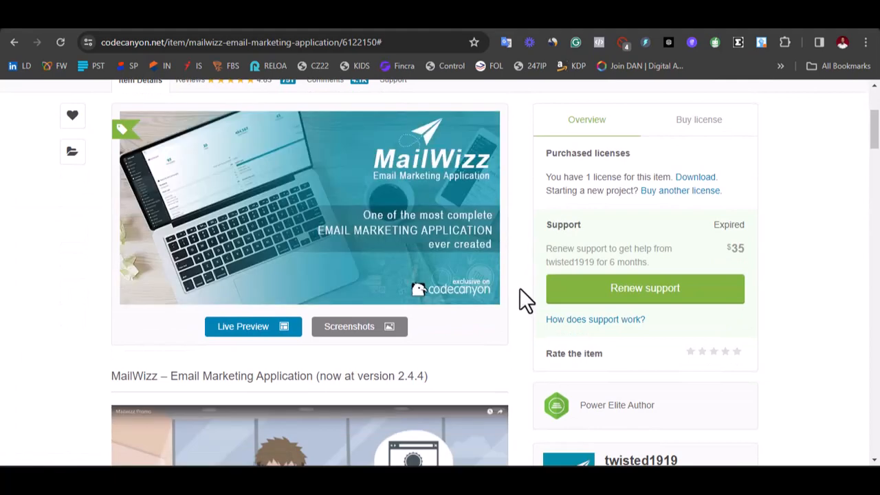
Review the MailWizz dashboard's Recent activity for the four new lists, then go back to the AWS tab
left_click(387, 9)
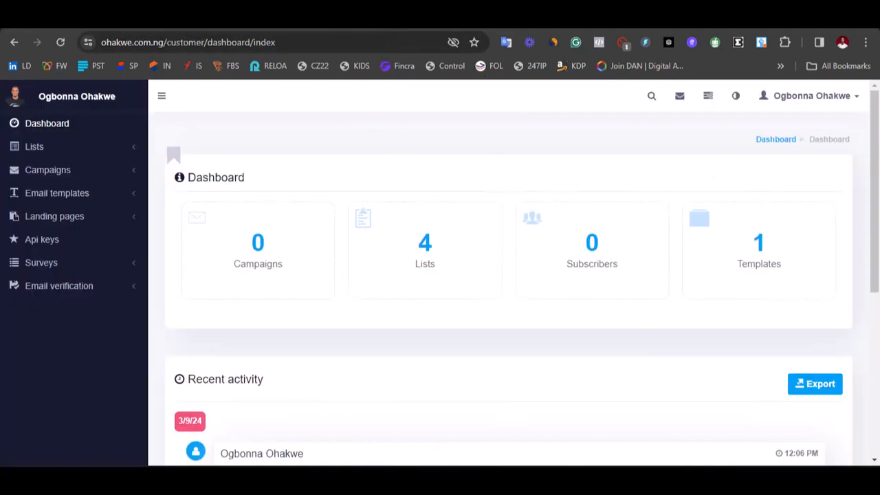
scroll(550, 354, "down", 5)
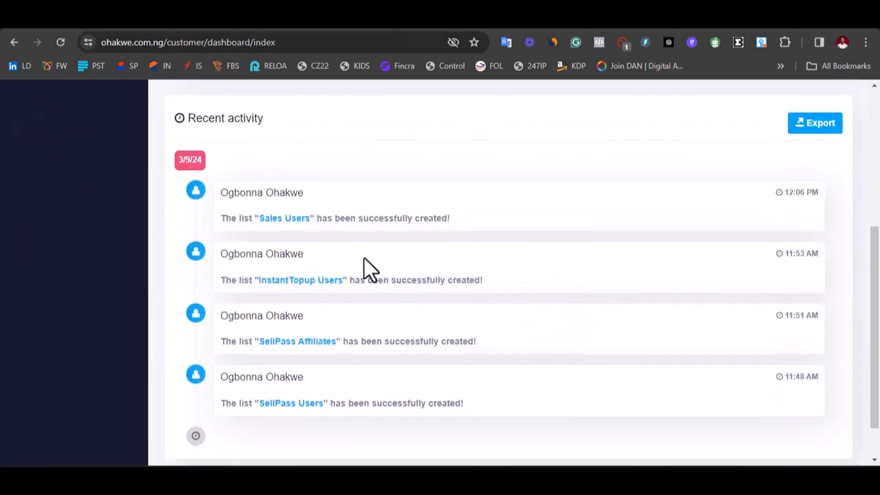
scroll(474, 230, "up", 5)
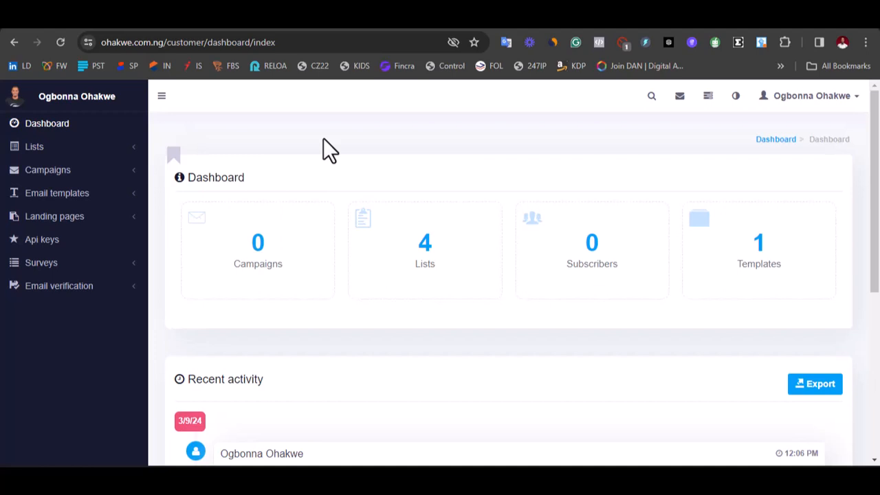
left_click(74, 16)
Copy the code from Gmail's 'Verify your identity' email and submit it on the AWS verification page
left_click(165, 16)
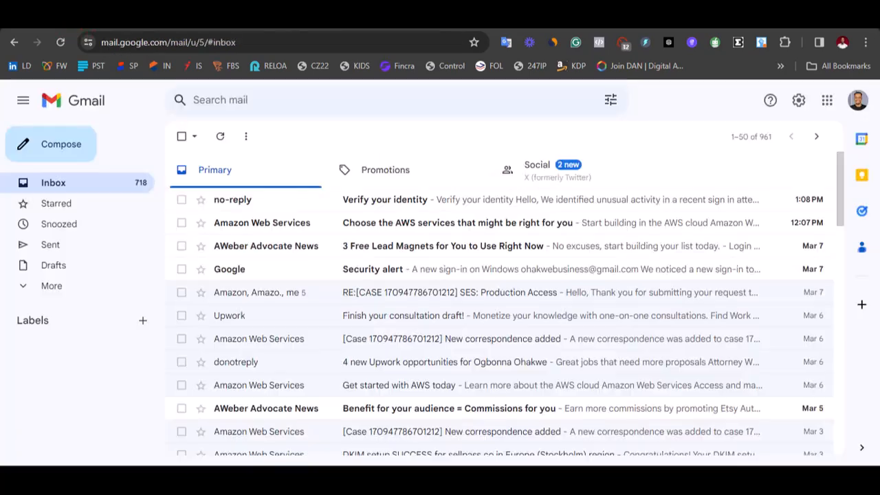
left_click(386, 201)
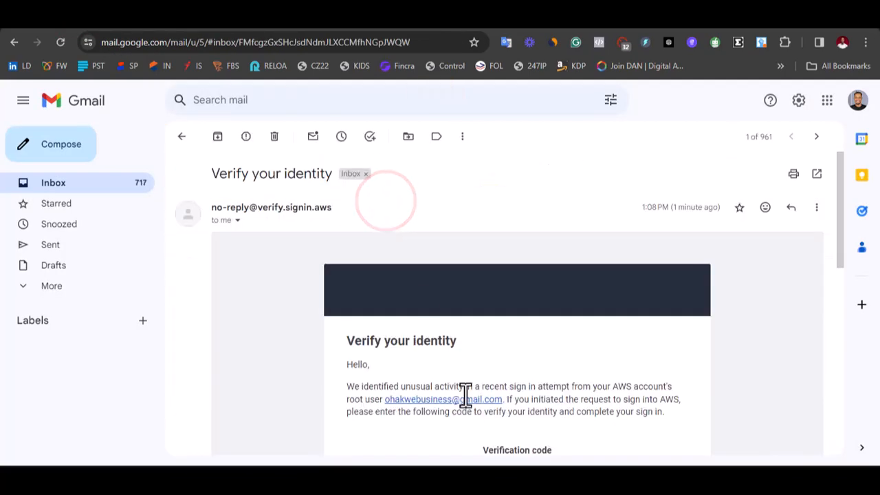
scroll(481, 385, "down", 3)
left_click(509, 344)
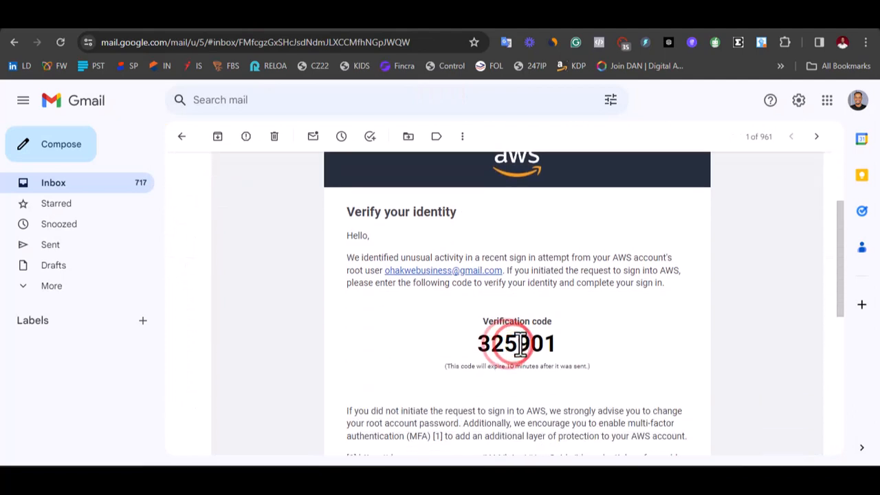
double_click(495, 348)
key("ctrl+c")
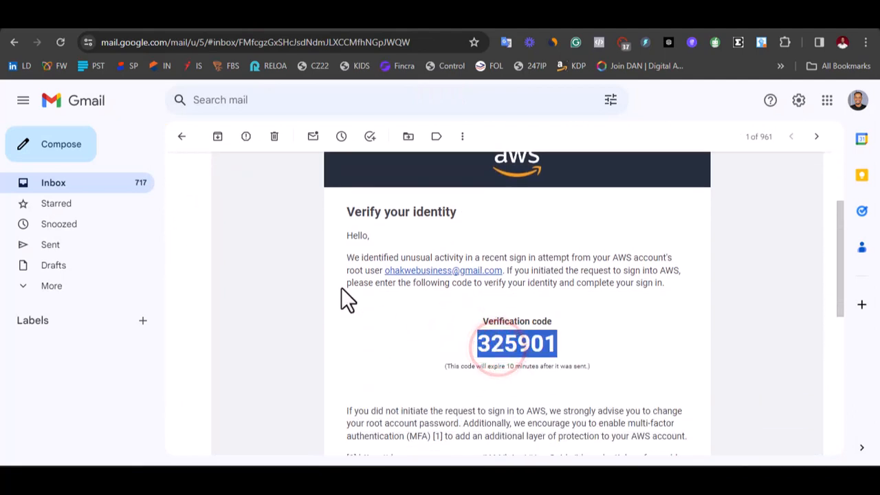
left_click(110, 21)
key("ctrl+v")
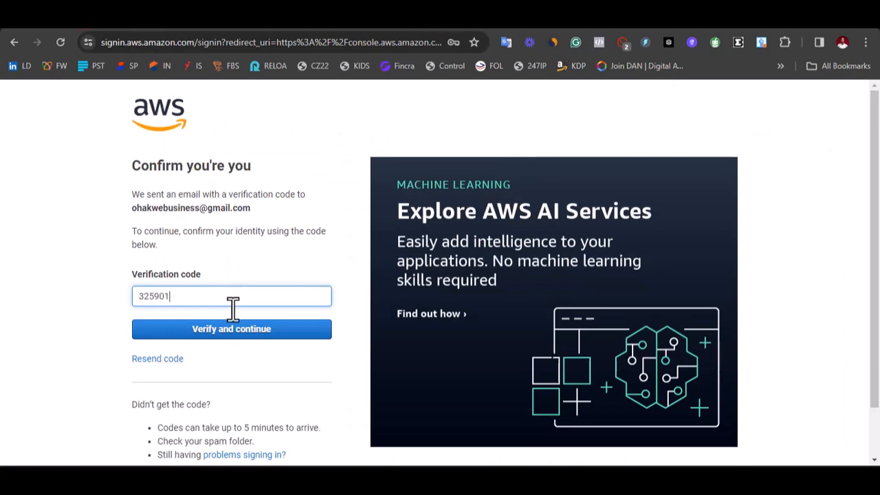
left_click(224, 332)
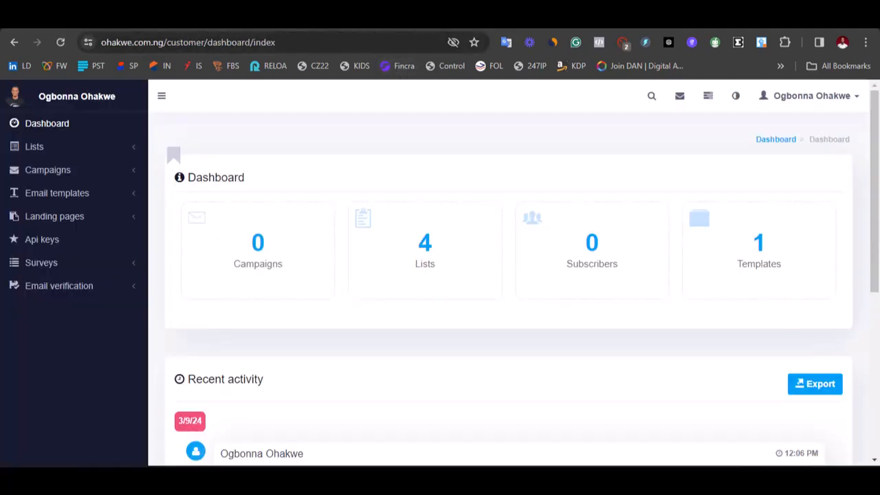
Try the suggested delivery-server confirmation address, which returns Error 404, and go back
left_click(853, 96)
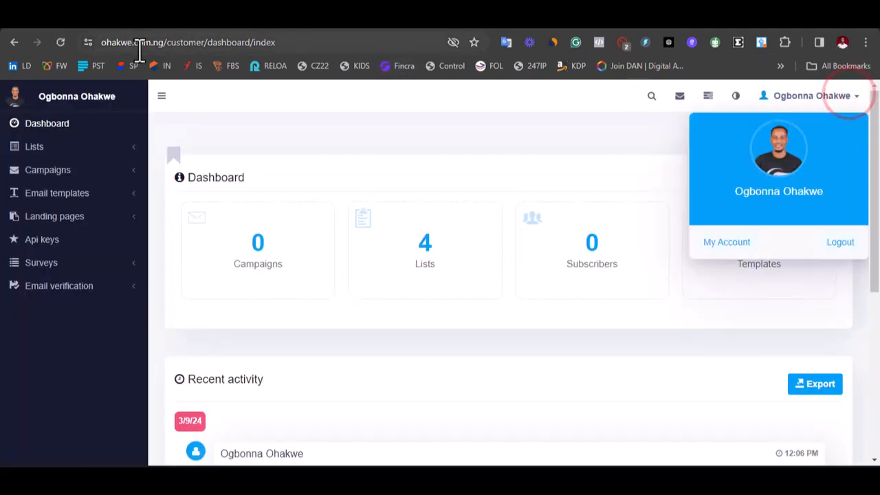
left_click_drag(167, 42, 456, 41)
type("backen")
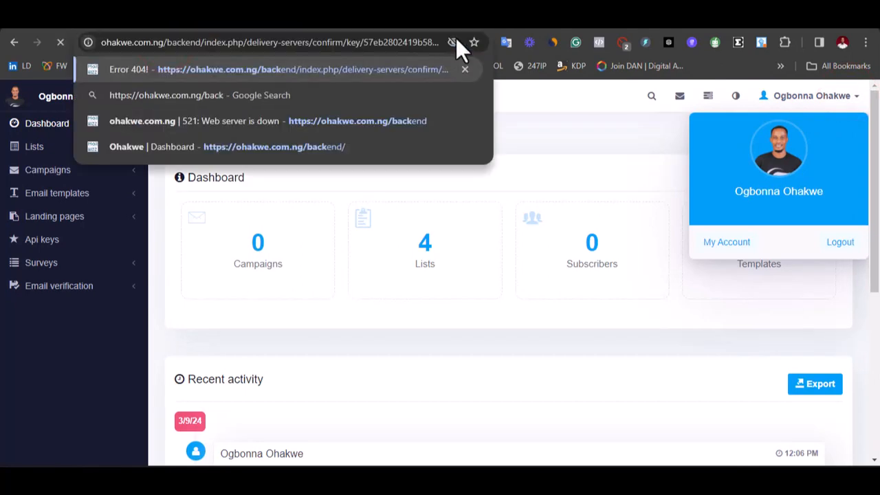
key("Return")
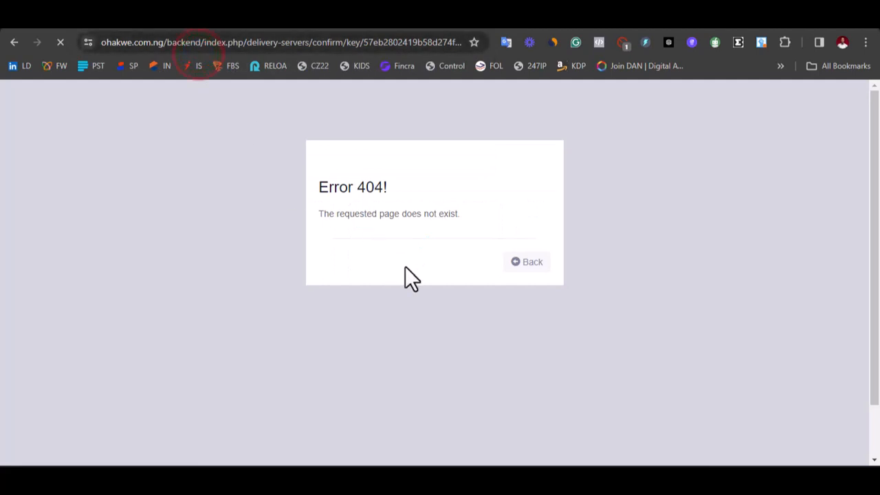
left_click(516, 262)
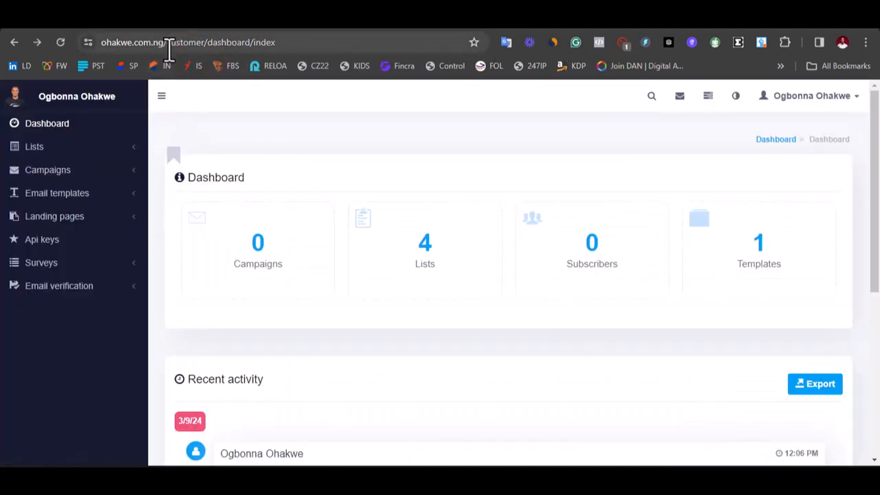
Load the /backend URL to reach the MailWizz admin dashboard
left_click_drag(169, 42, 789, 101)
type("backend")
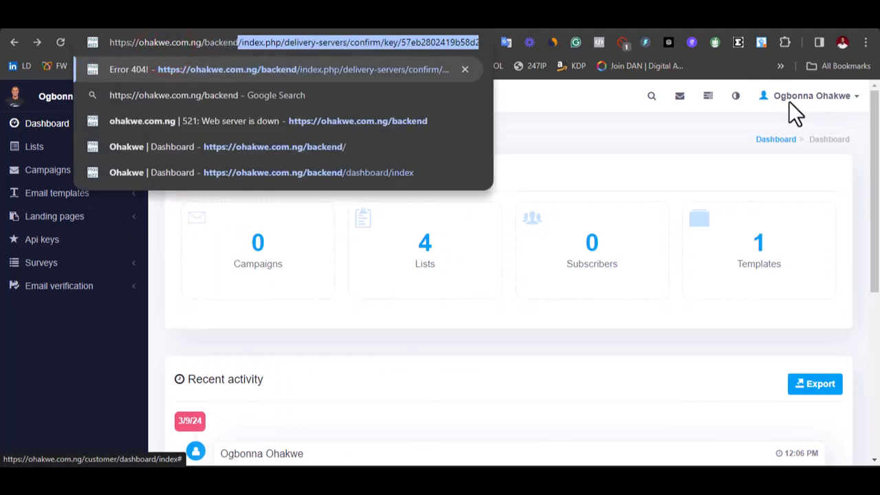
key("Delete")
key("Return")
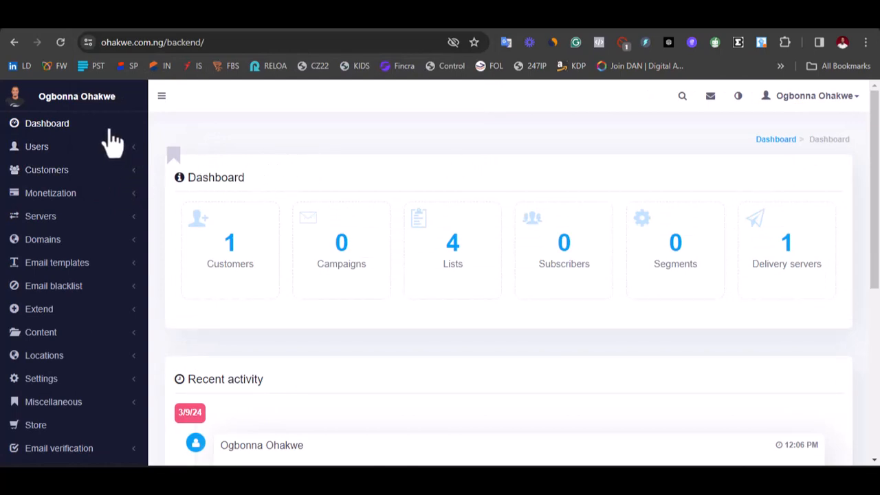
Expand Servers in the backend sidebar and open Delivery servers, showing the active AmazonSES 1st
left_click(60, 217)
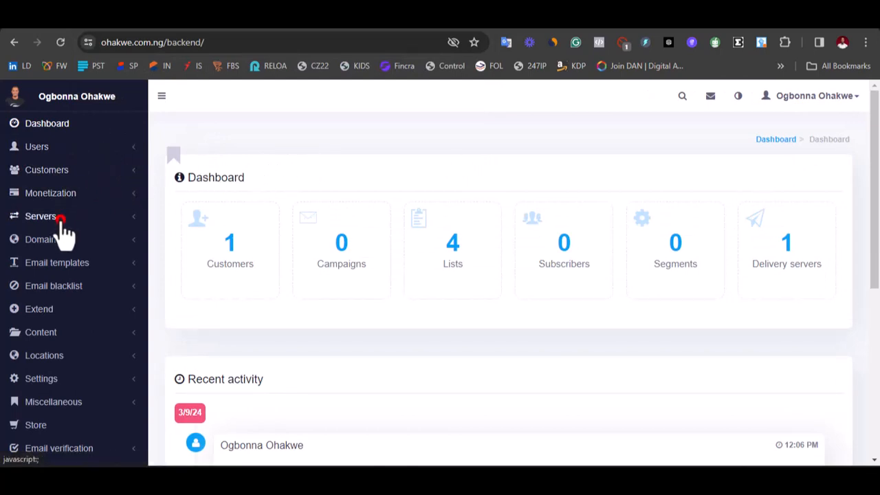
left_click(55, 239)
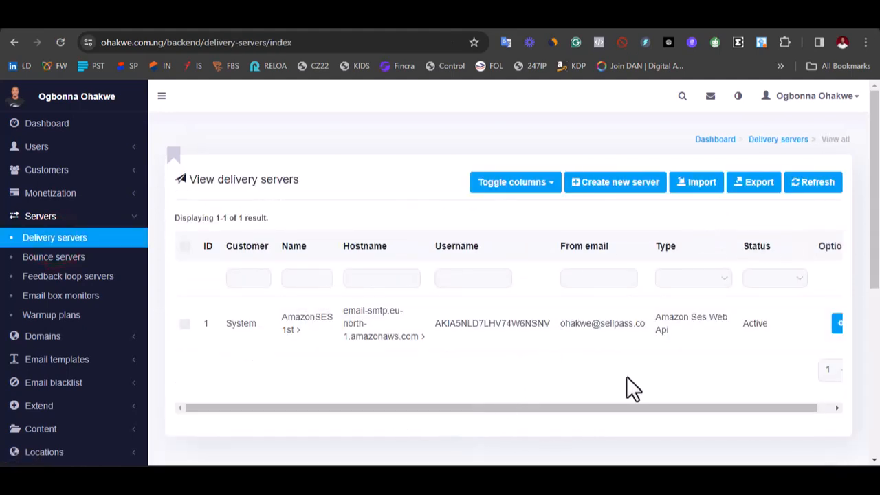
Open Amazon Simple Email Service from the AWS console and review the 50,000-per-day sending quota
left_click(96, 16)
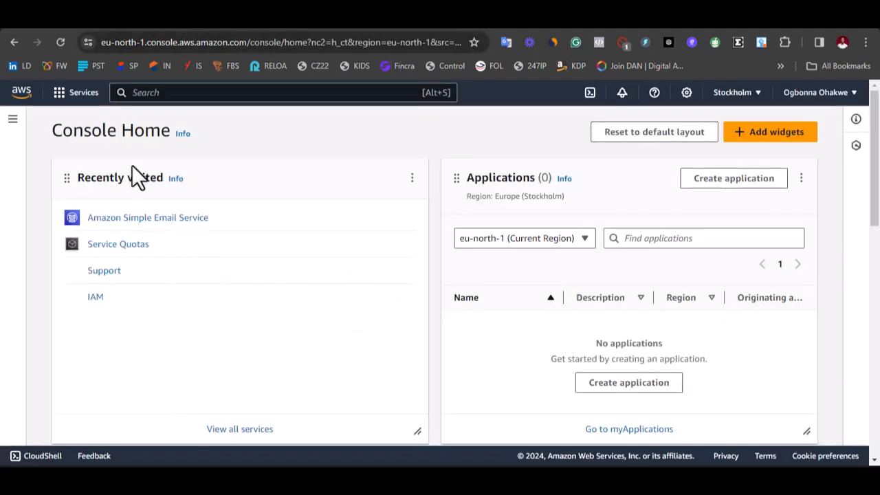
left_click(137, 219)
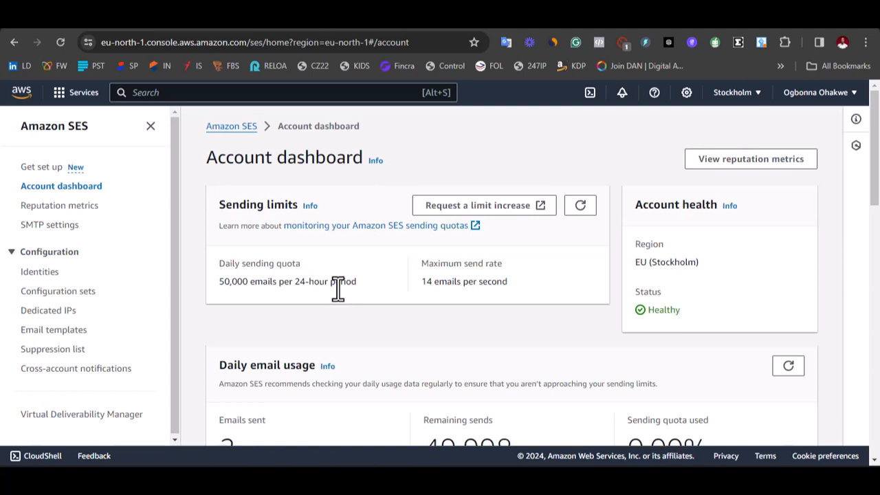
scroll(440, 315, "down", 4)
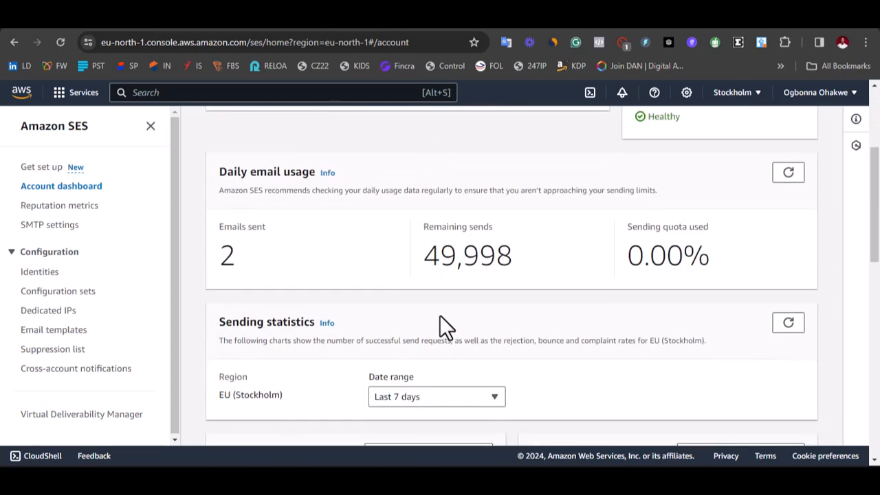
scroll(467, 234, "down", 2)
scroll(385, 237, "up", 3)
scroll(503, 236, "down", 3)
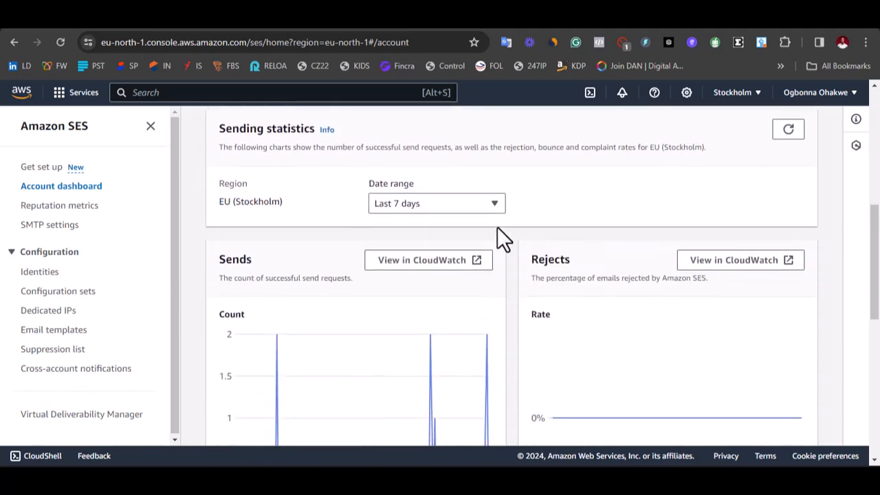
scroll(502, 236, "up", 3)
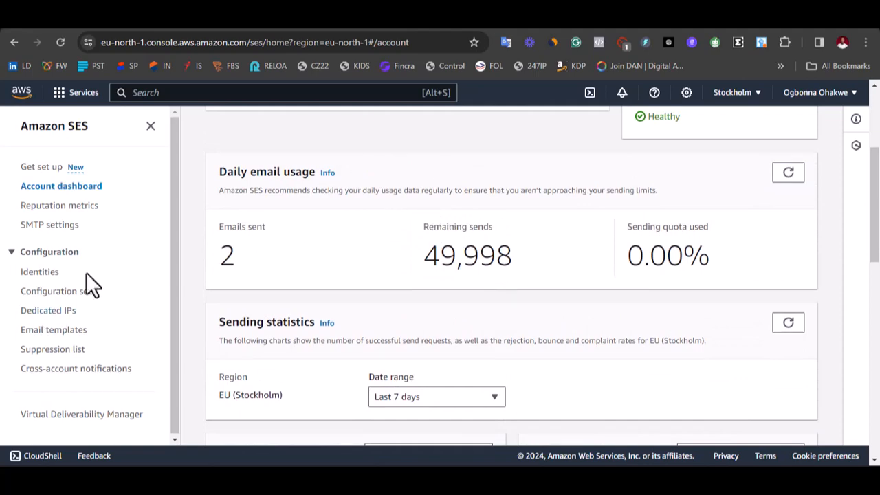
scroll(585, 200, "down", 4)
scroll(502, 237, "down", 3)
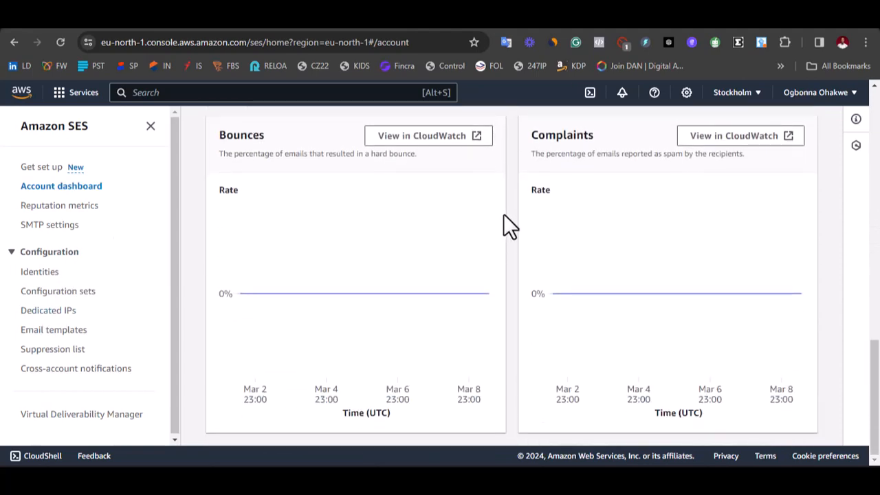
scroll(510, 206, "up", 6)
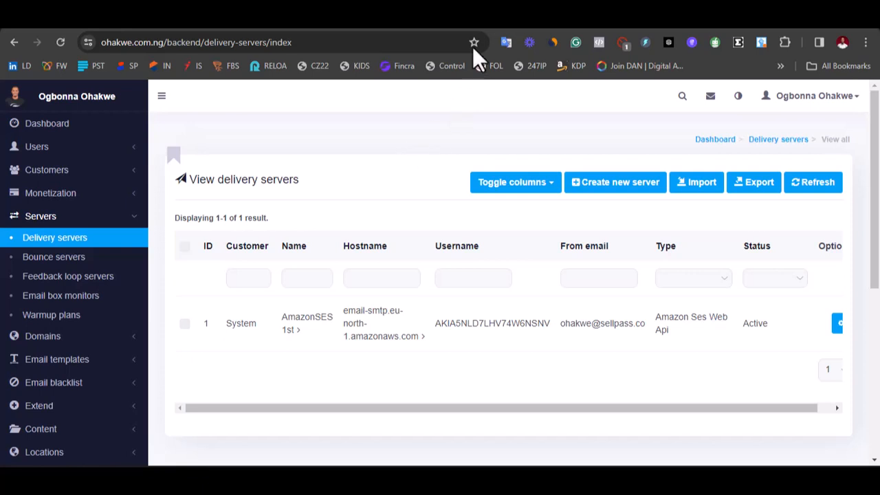
left_click(500, 20)
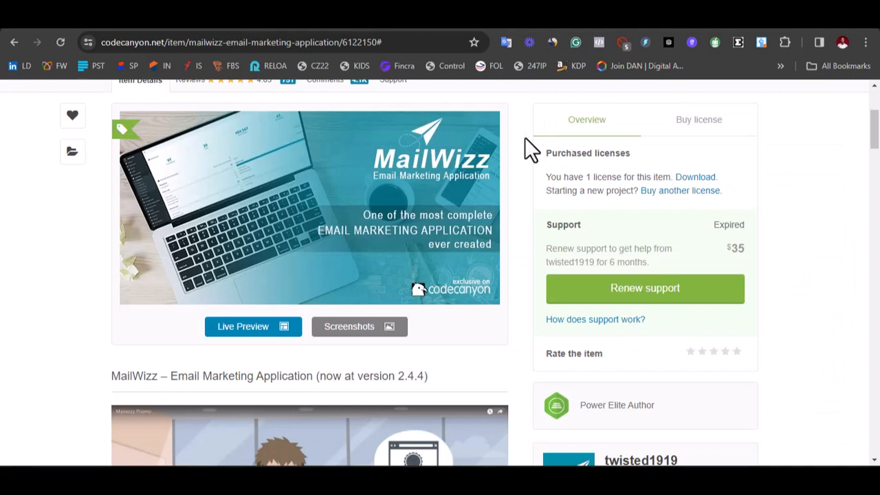
scroll(525, 137, "up", 3)
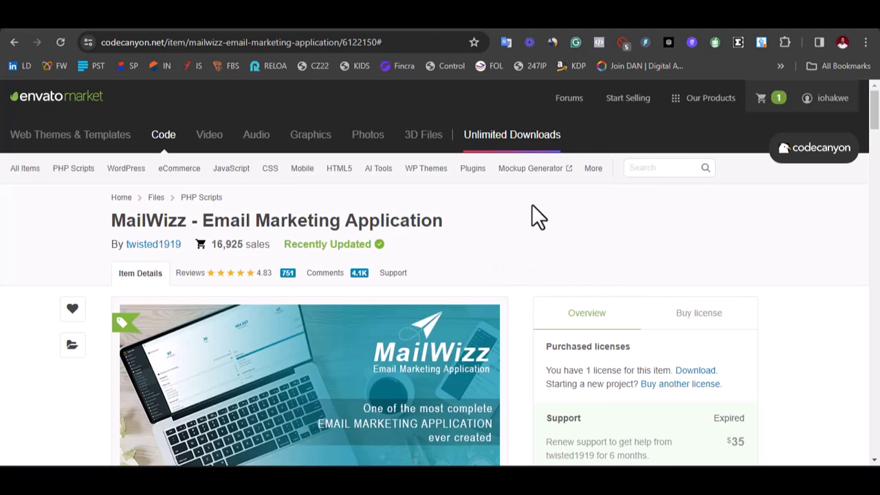
left_click(361, 31)
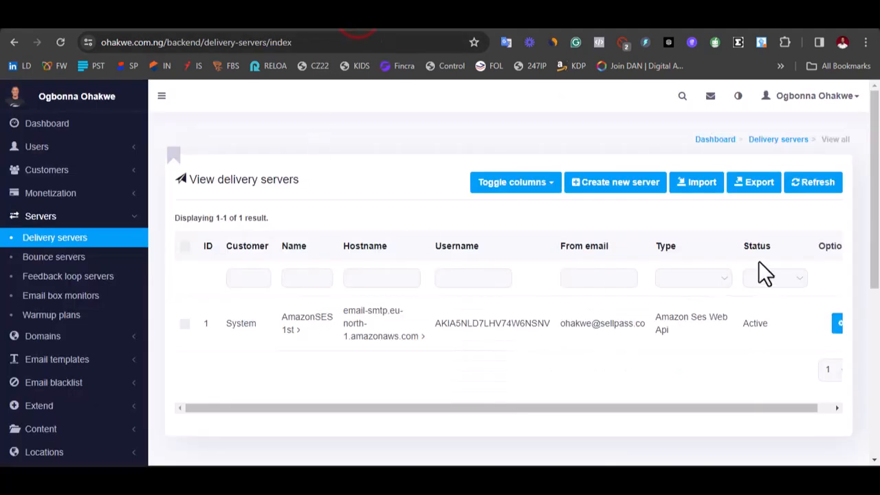
Choose Update from the AmazonSES 1st row's Options menu to edit the server
left_click_drag(749, 406, 840, 328)
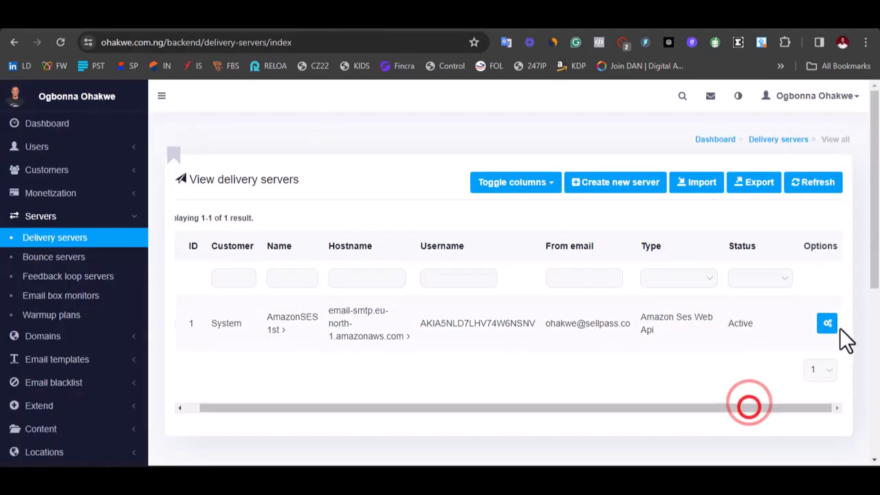
left_click(827, 324)
left_click(729, 324)
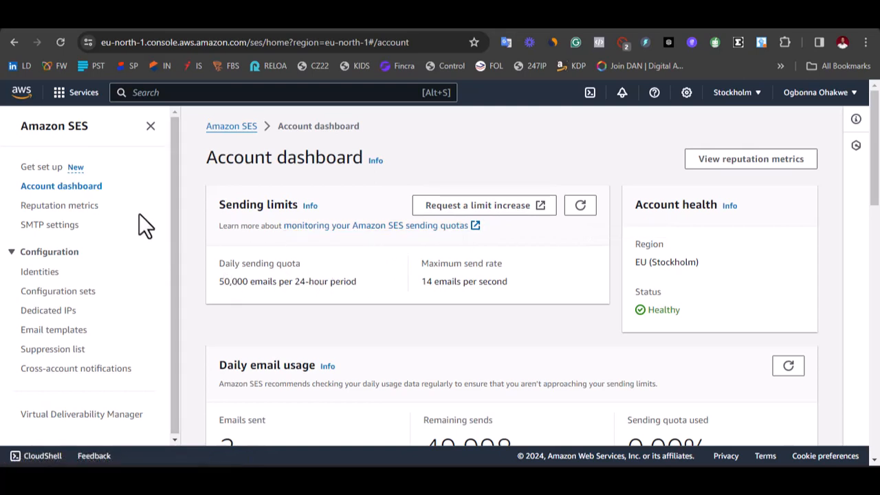
Open SES SMTP settings and go to the mailwizz IAM user behind the existing SMTP credentials
left_click(53, 225)
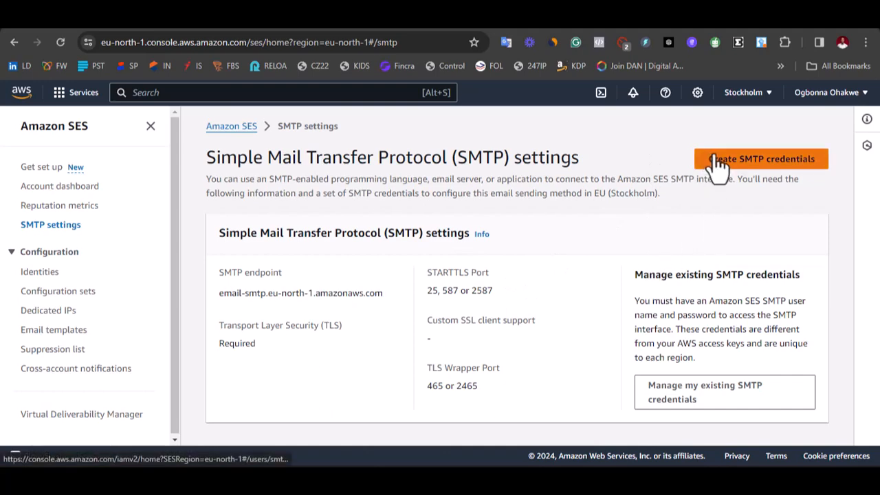
left_click(667, 385)
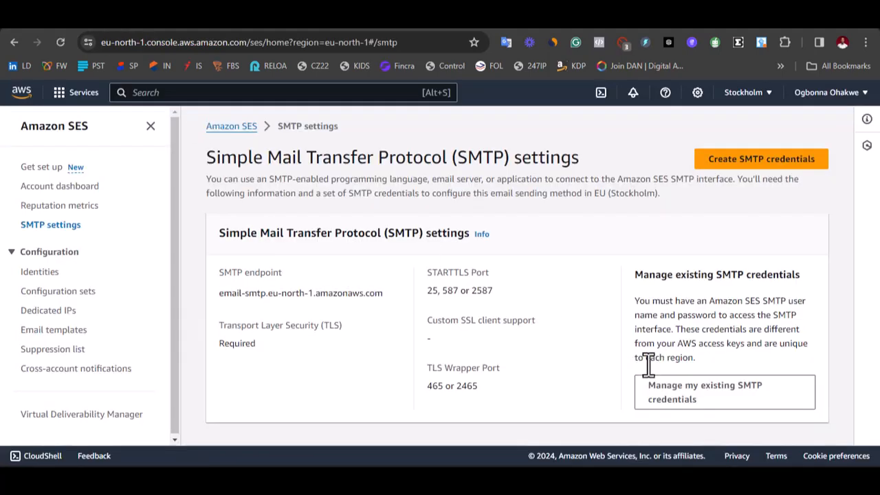
left_click(157, 24)
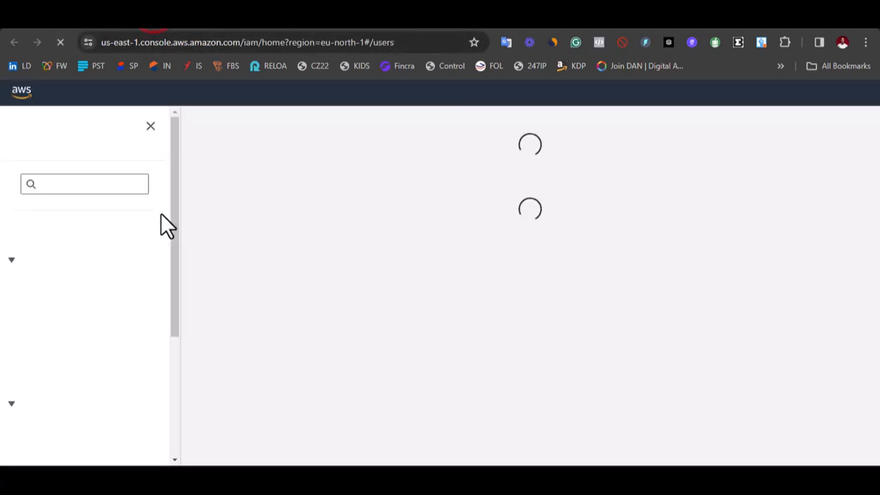
left_click(370, 325)
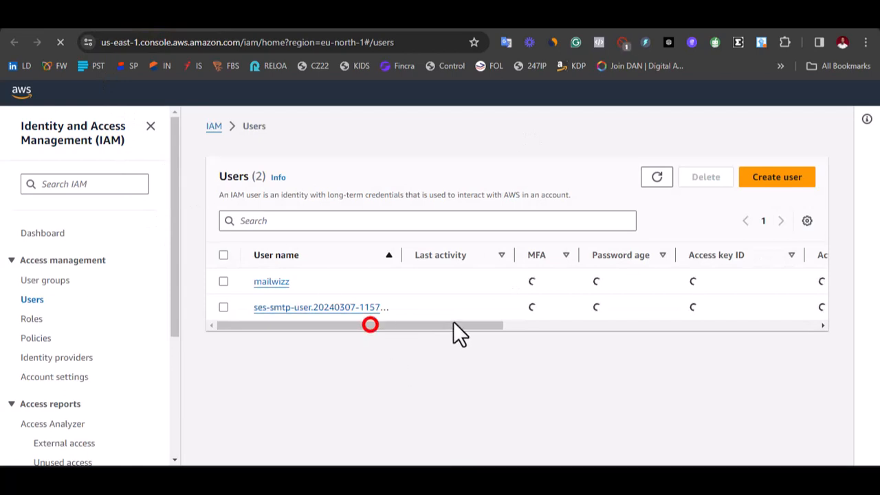
left_click(267, 283)
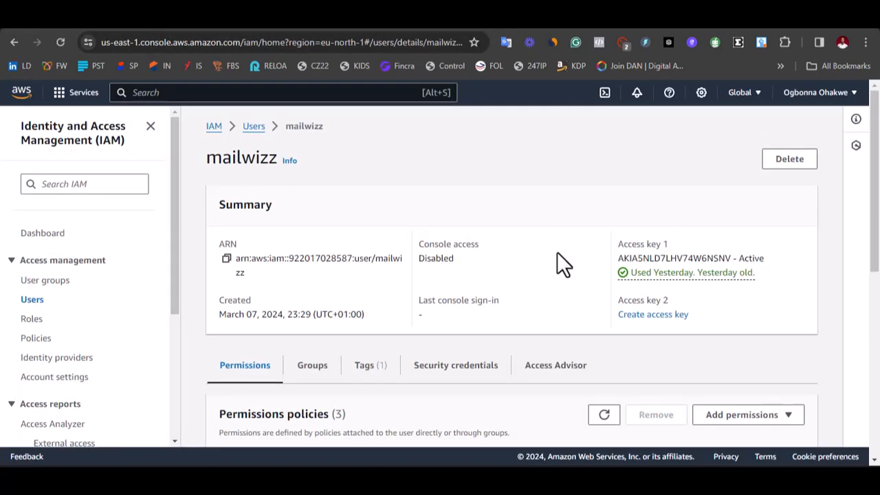
Review the mailwizz user's access key, permission policies and tag, then return to SMTP settings
scroll(559, 253, "down", 1)
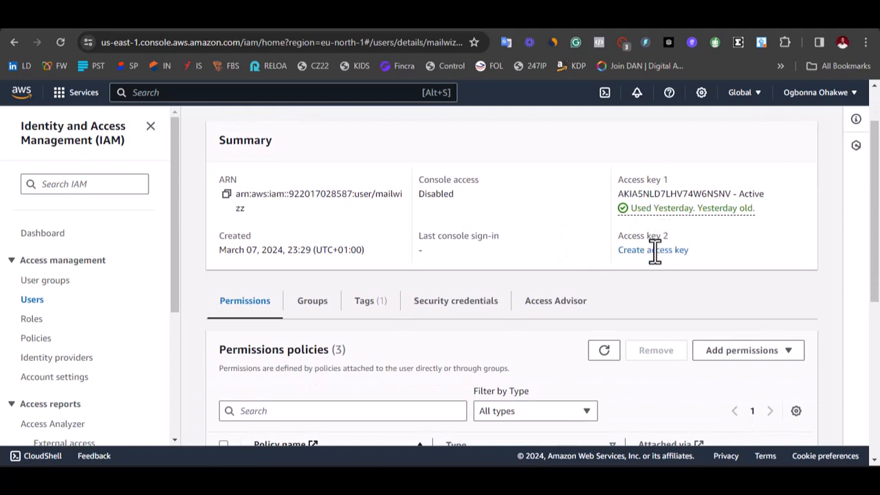
scroll(560, 324, "down", 3)
scroll(303, 283, "down", 2)
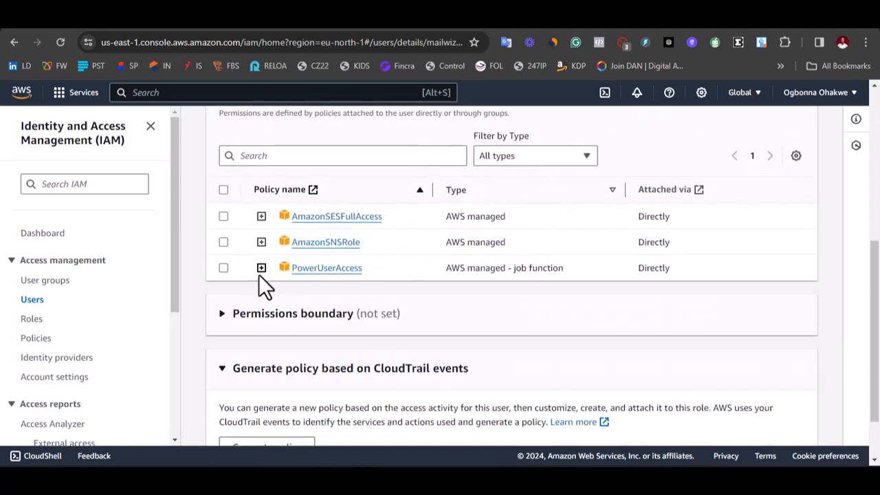
scroll(474, 350, "up", 2)
scroll(387, 271, "up", 4)
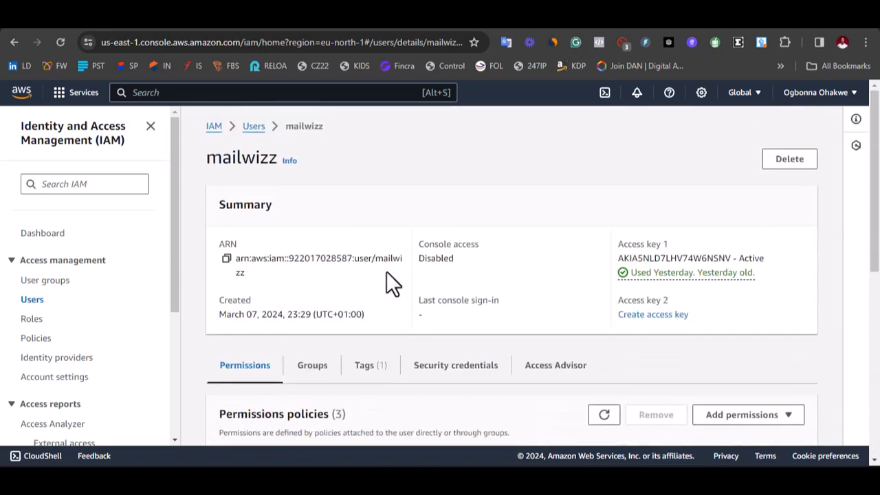
scroll(399, 358, "down", 4)
scroll(412, 364, "down", 2)
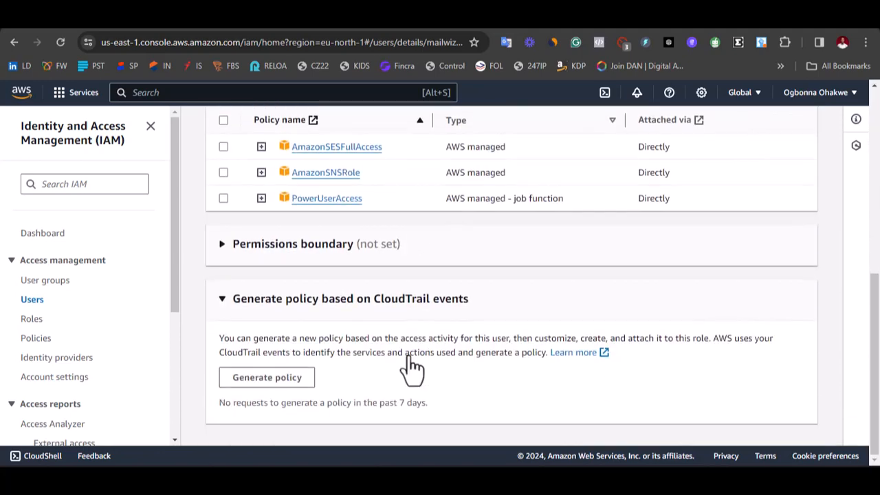
scroll(409, 354, "up", 6)
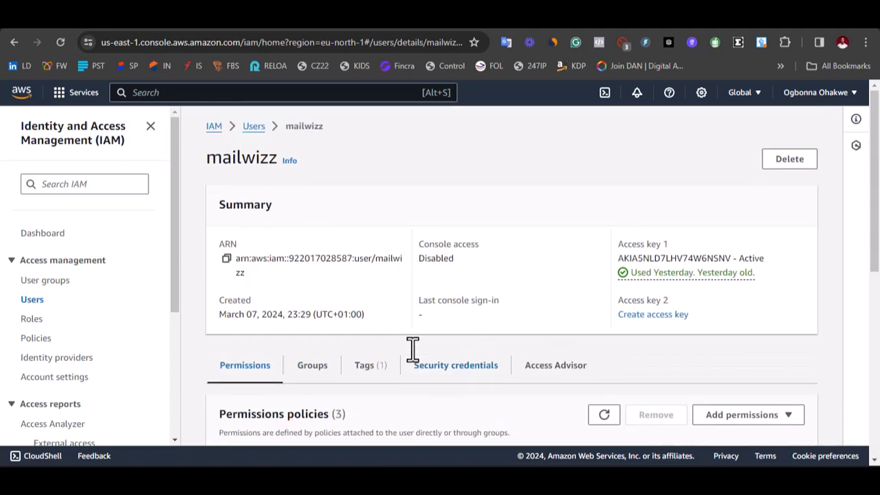
left_click(370, 375)
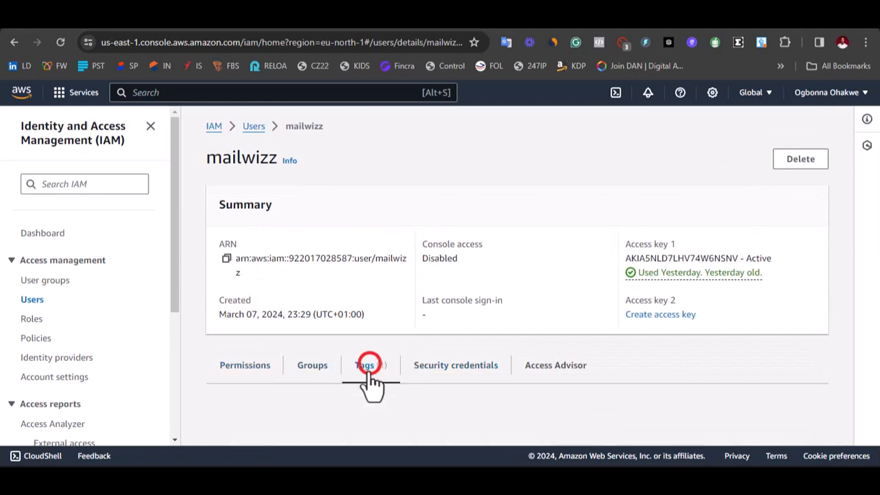
scroll(375, 380, "down", 1)
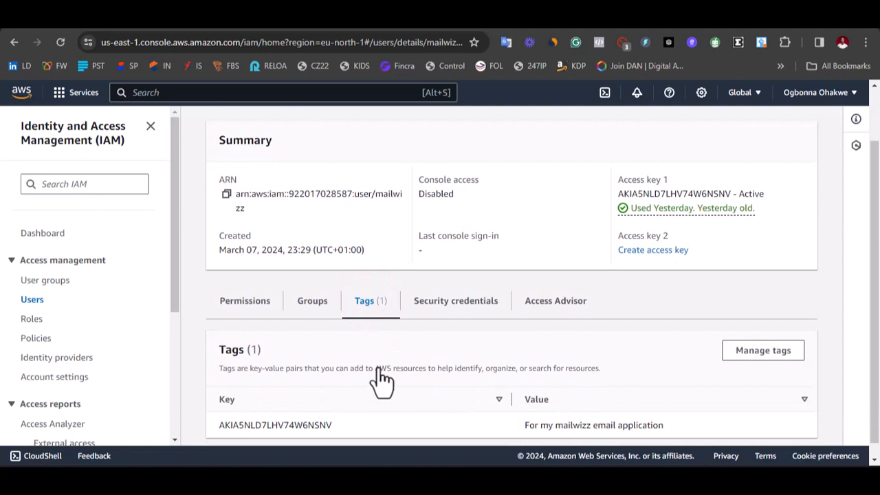
scroll(383, 380, "down", 1)
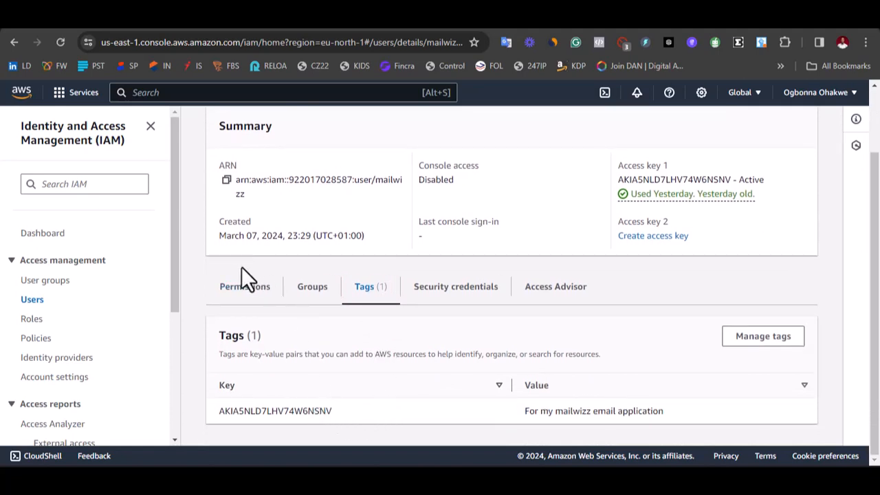
left_click(83, 7)
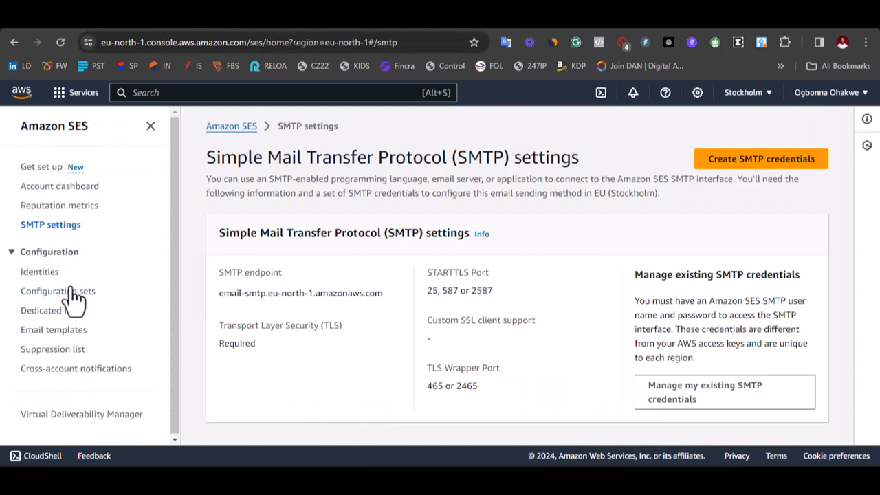
View SES Identities with one verified domain and three verified emails, then return to MailWizz
left_click(40, 273)
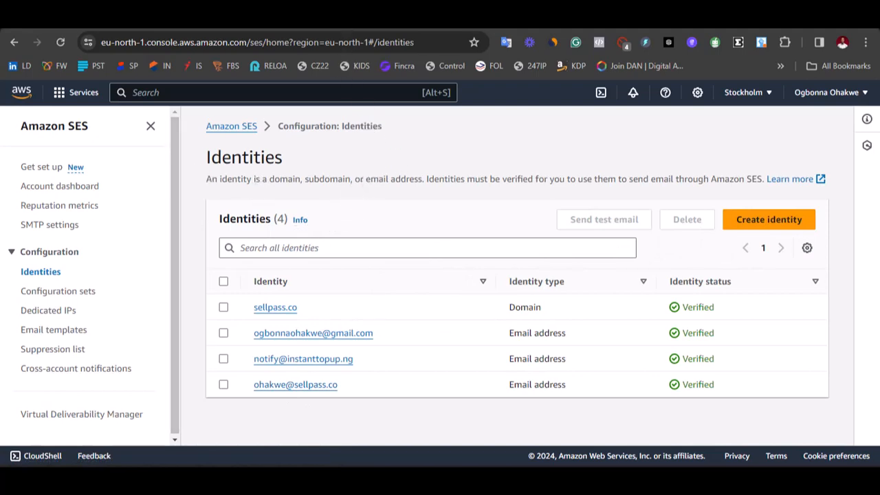
left_click(351, 15)
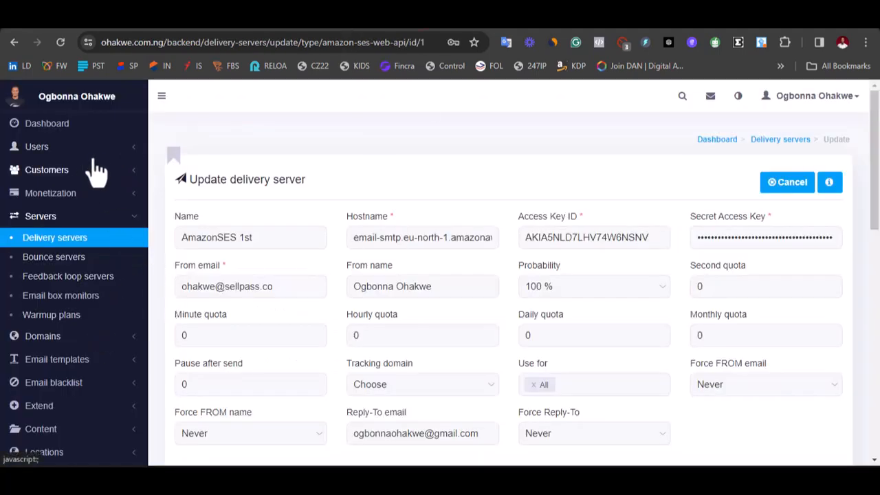
Browse the backend sidebar, then expand Users and open the View users list with one Active user
scroll(120, 262, "down", 2)
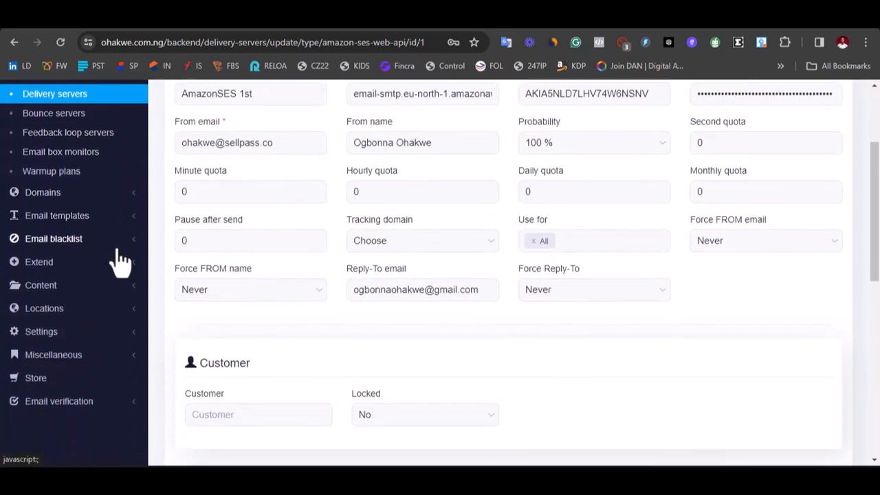
scroll(117, 252, "down", 1)
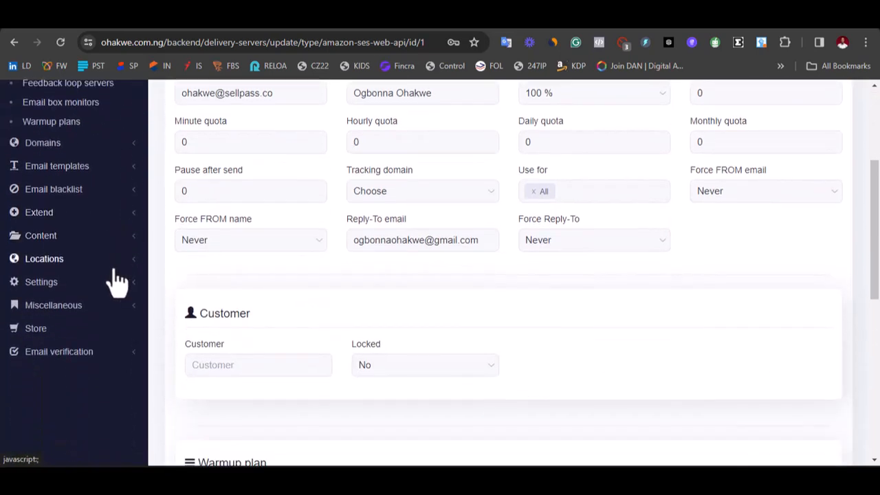
scroll(121, 268, "up", 3)
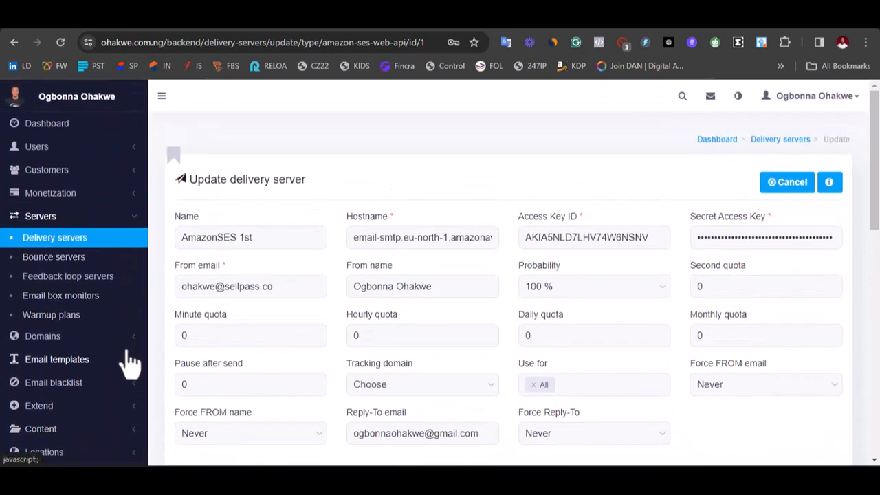
left_click(102, 337)
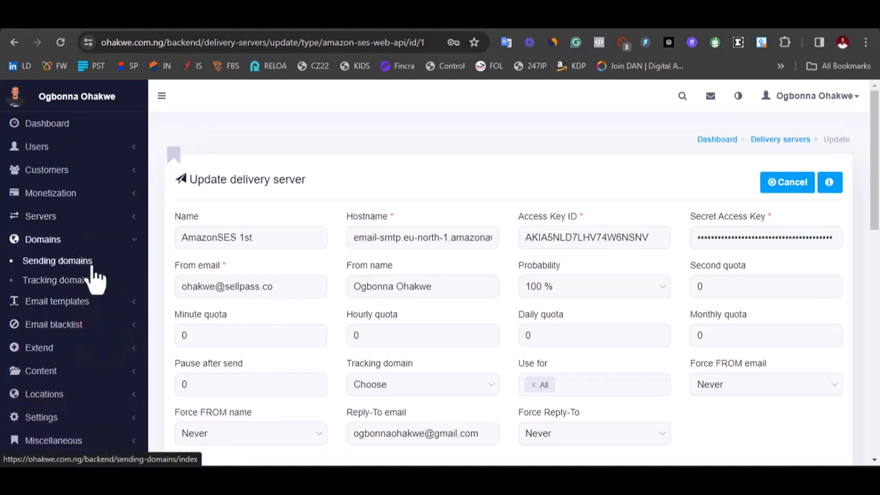
scroll(89, 286, "down", 3)
scroll(107, 317, "up", 3)
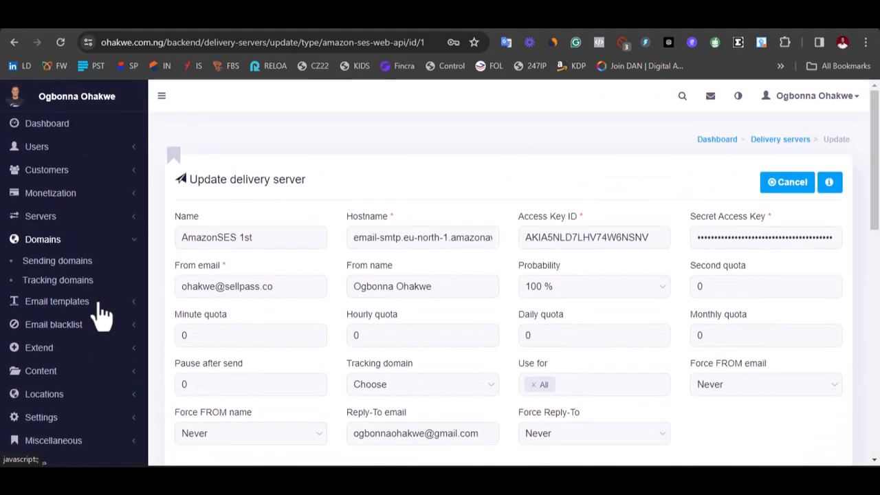
scroll(102, 309, "down", 4)
scroll(99, 275, "up", 4)
scroll(144, 165, "down", 1)
scroll(118, 165, "up", 1)
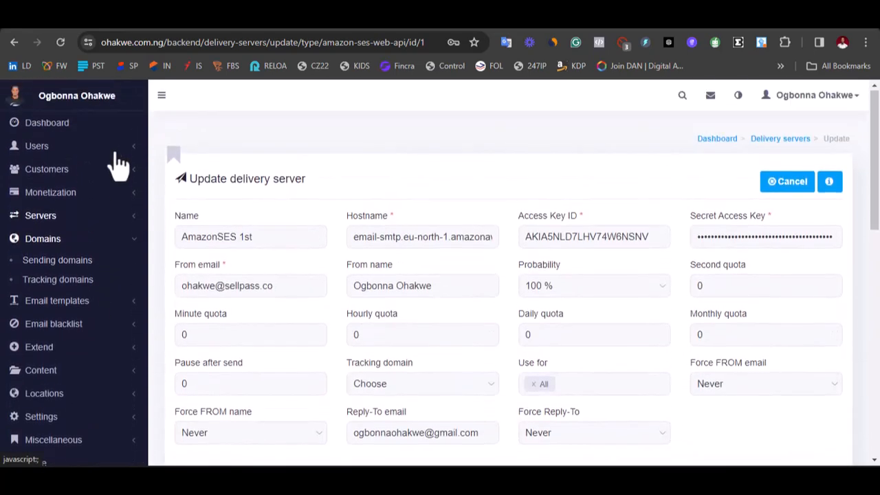
left_click(72, 148)
left_click(59, 172)
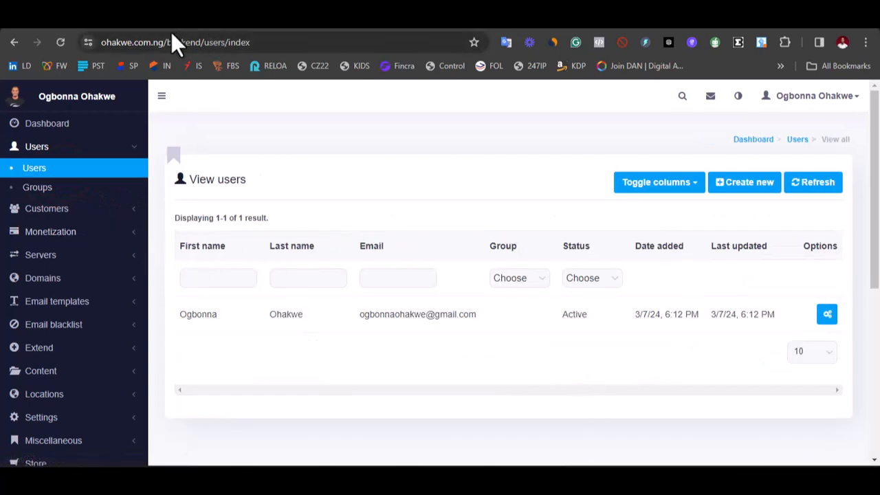
Replace backend/users/index with customer in the URL to load the customer dashboard
left_click_drag(168, 43, 507, 89)
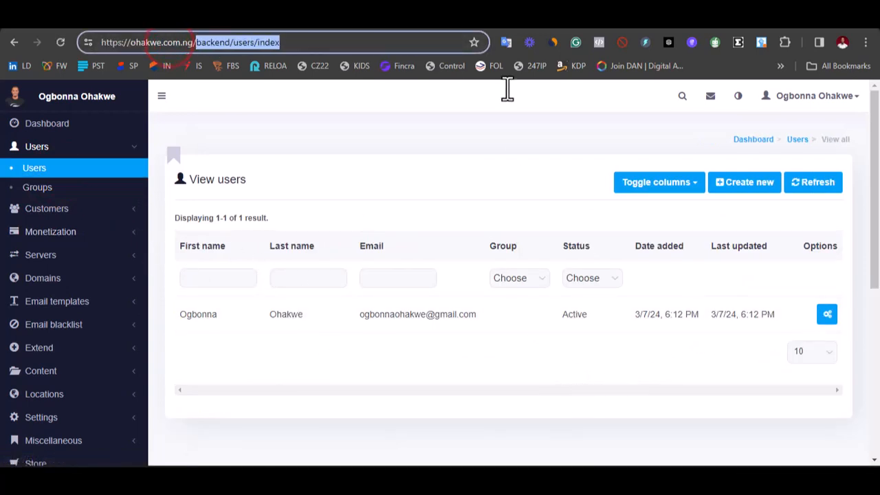
key("BackSpace")
type("cust")
key("Return")
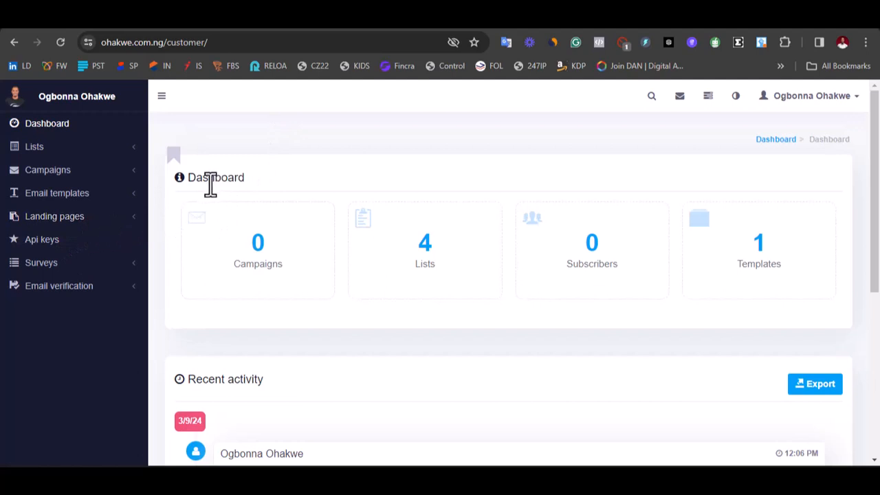
left_click(831, 241)
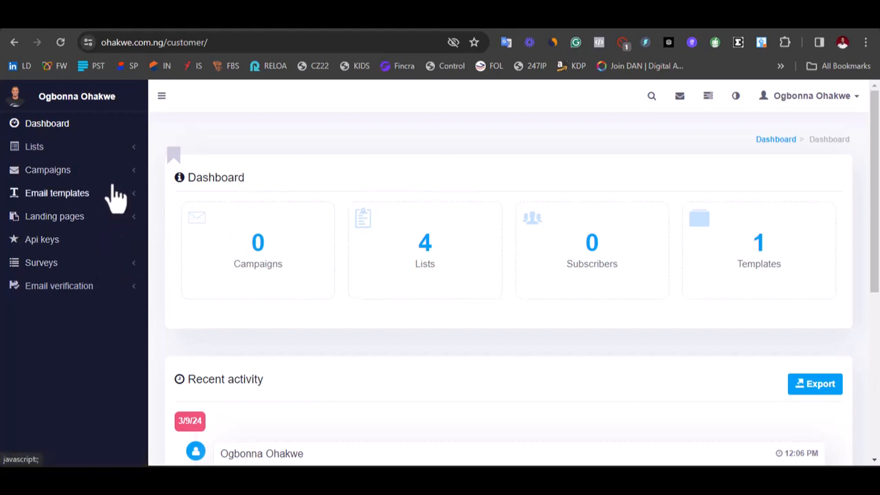
left_click(121, 148)
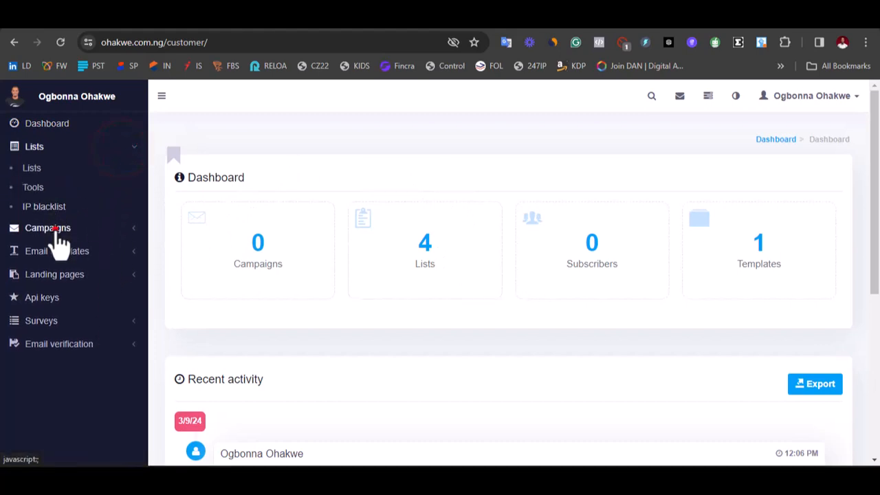
Go to Campaigns > All campaigns and start creating a new campaign
left_click(59, 232)
left_click(60, 177)
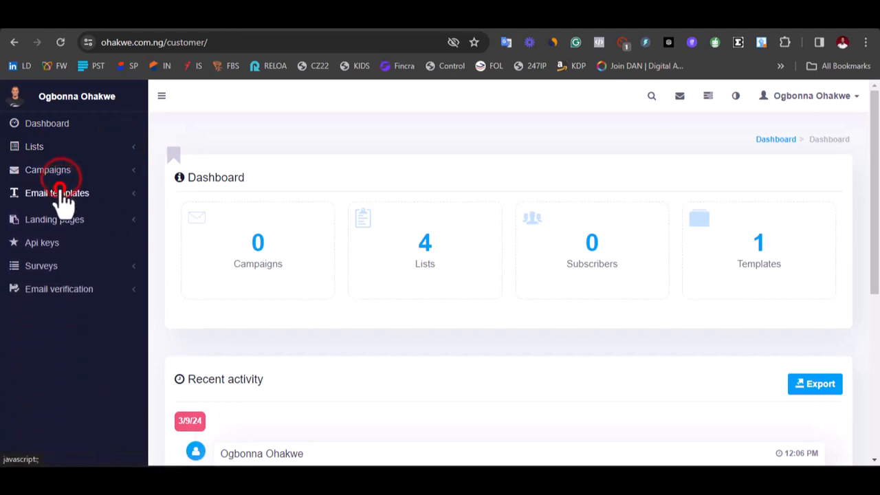
left_click(62, 196)
left_click(57, 170)
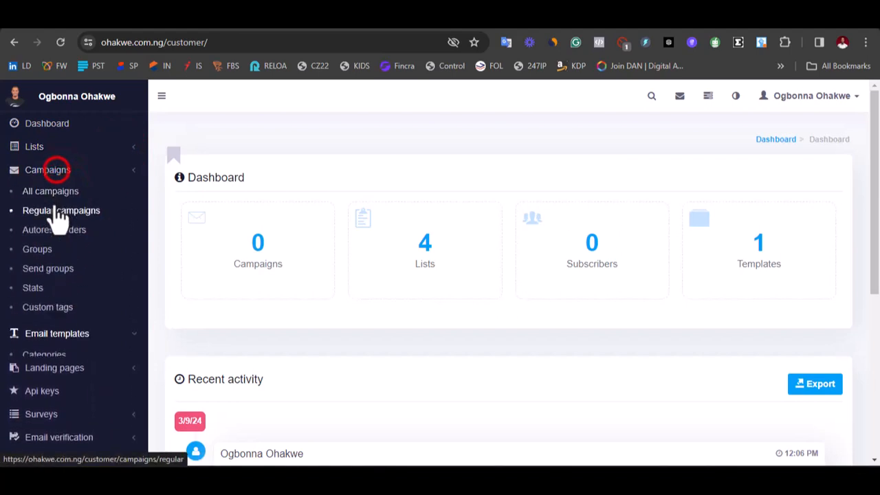
left_click(60, 196)
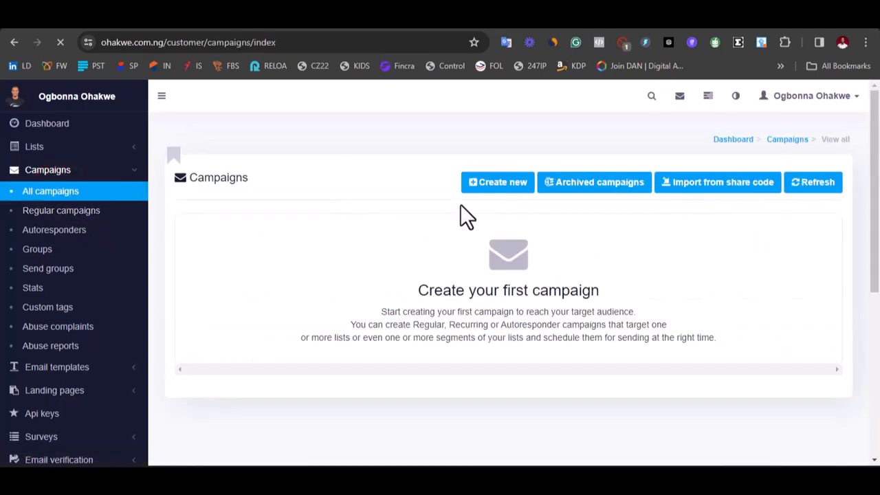
left_click(486, 186)
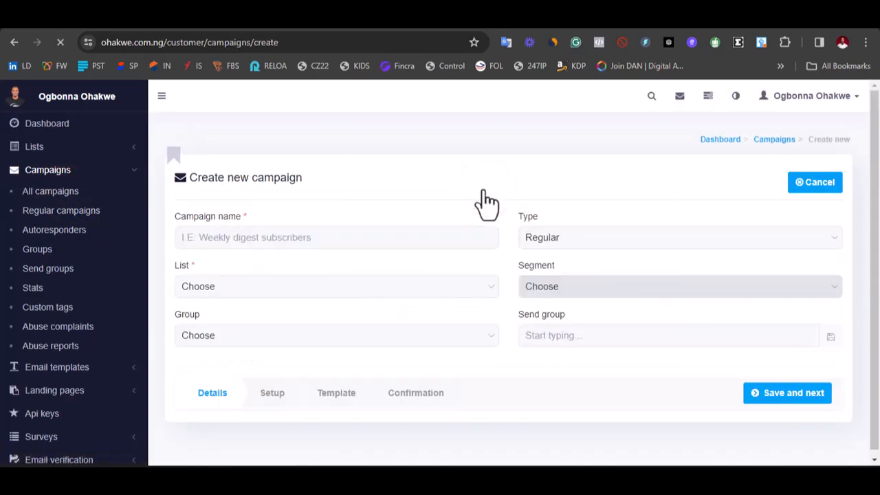
Name the campaign 'Test', target the Sales Users list, and save and continue
left_click(322, 234)
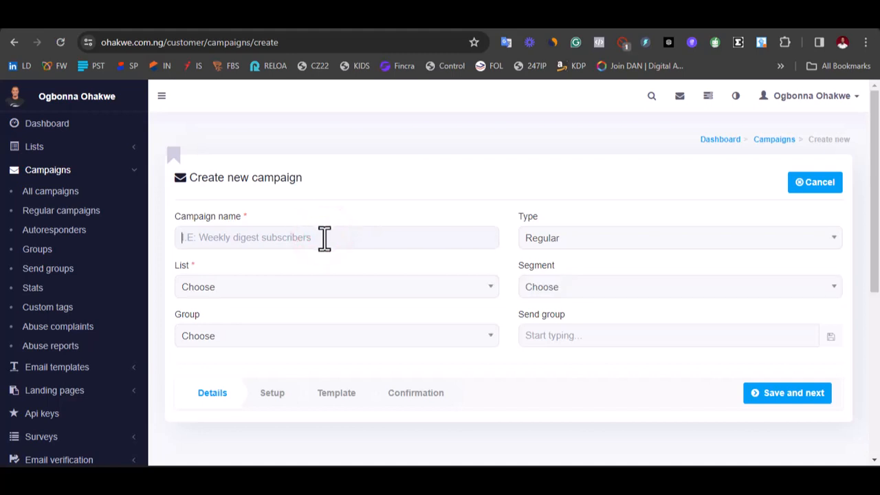
type("Tets")
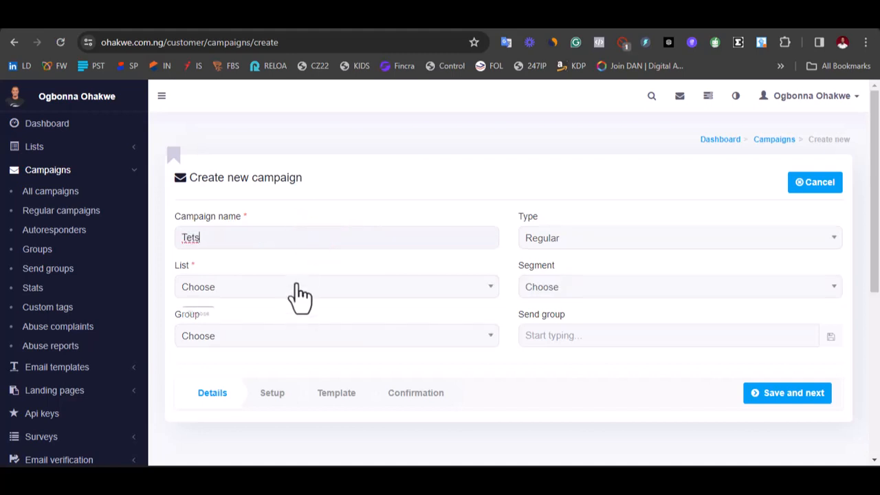
key("BackSpace")
key("BackSpace")
type("st")
left_click(296, 286)
left_click(255, 206)
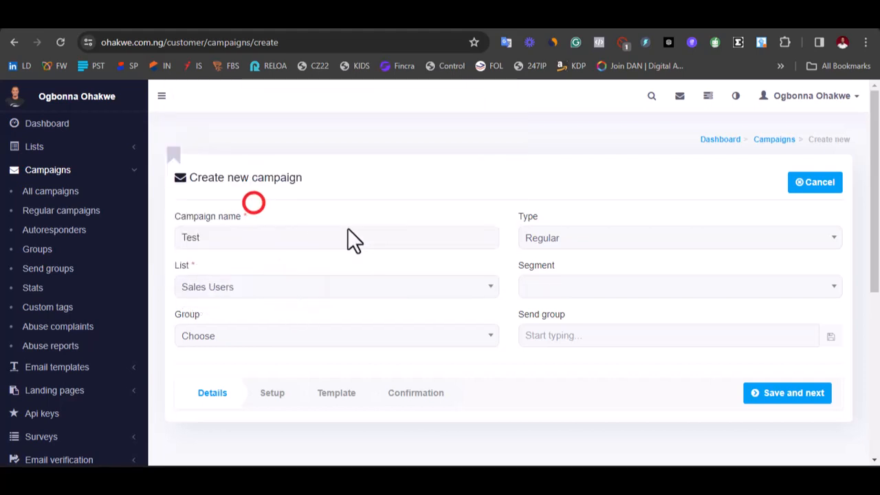
left_click(767, 395)
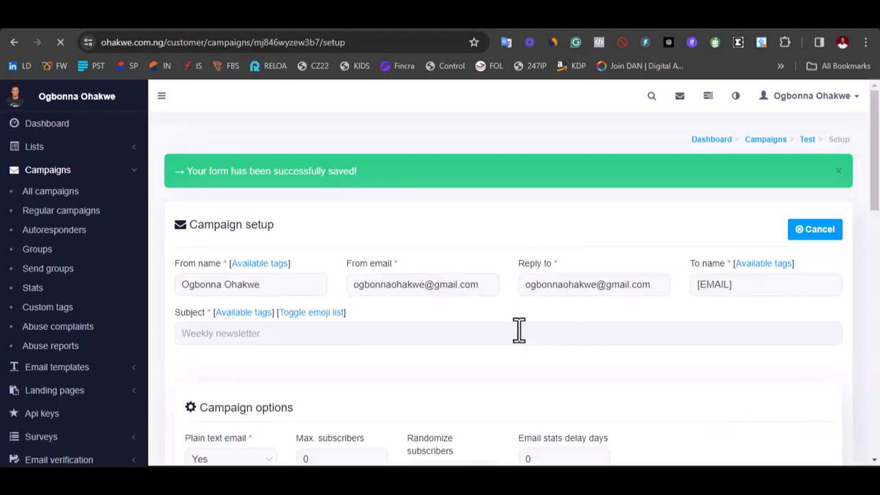
Replace the From email with the new sender address at the sellpass.co domain
triple_click(474, 285)
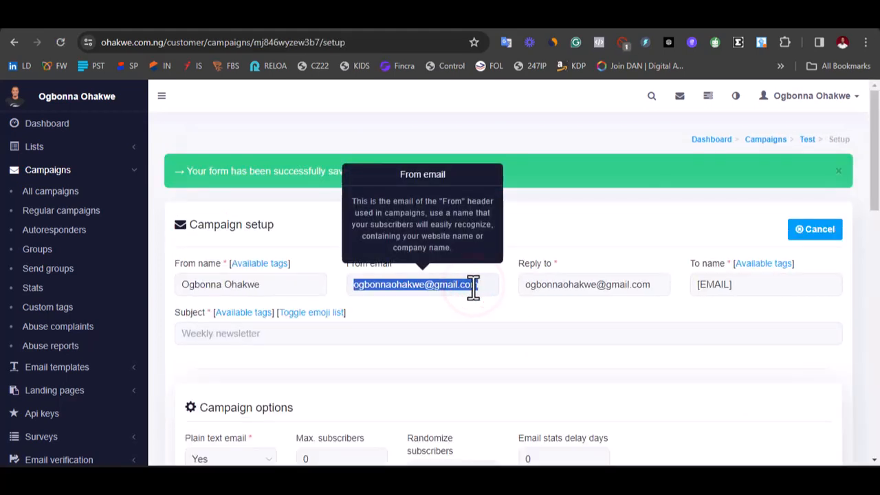
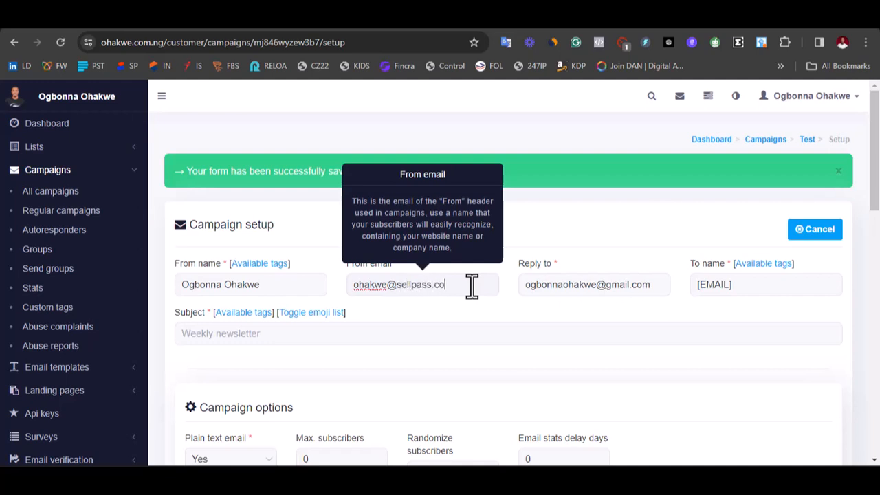
Set the subject to 'Collect this $350 right now!' and save the setup
left_click(543, 327)
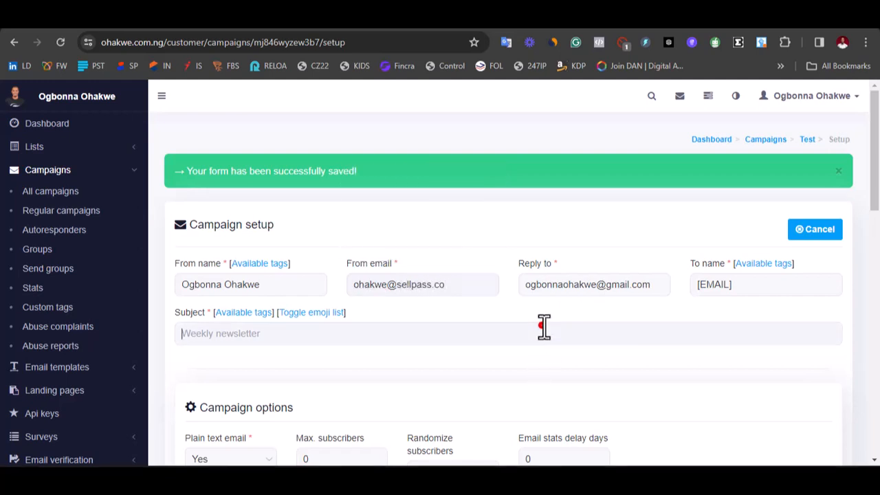
left_click(382, 342)
type("You just")
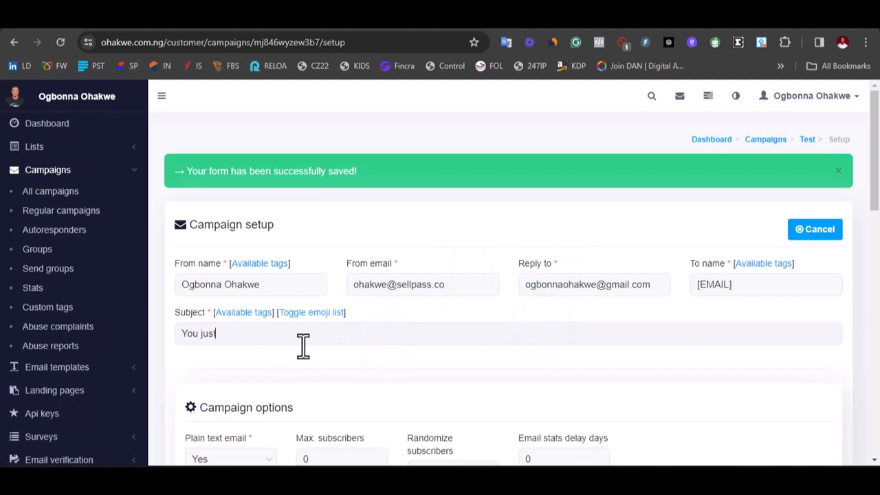
type(" made a")
key("ctrl+a")
type("This is")
key("ctrl+a")
type("Collect this $35")
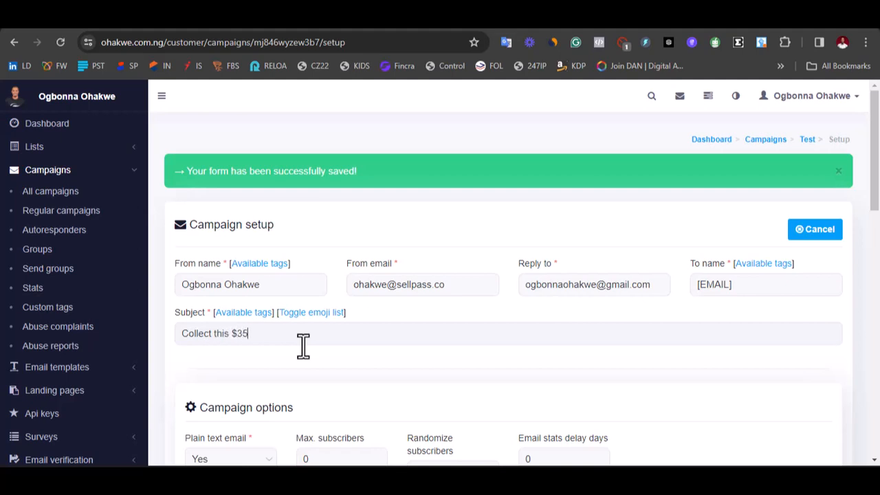
type("0 right now!")
scroll(378, 328, "down", 3)
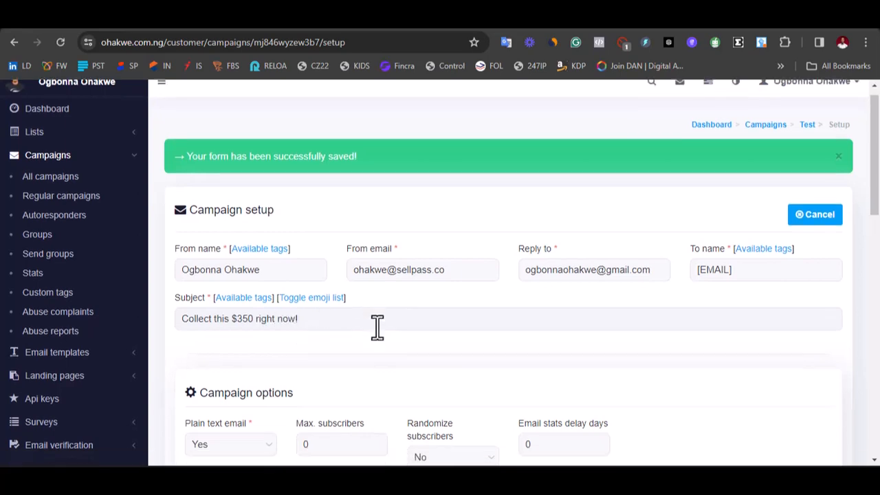
scroll(384, 317, "down", 8)
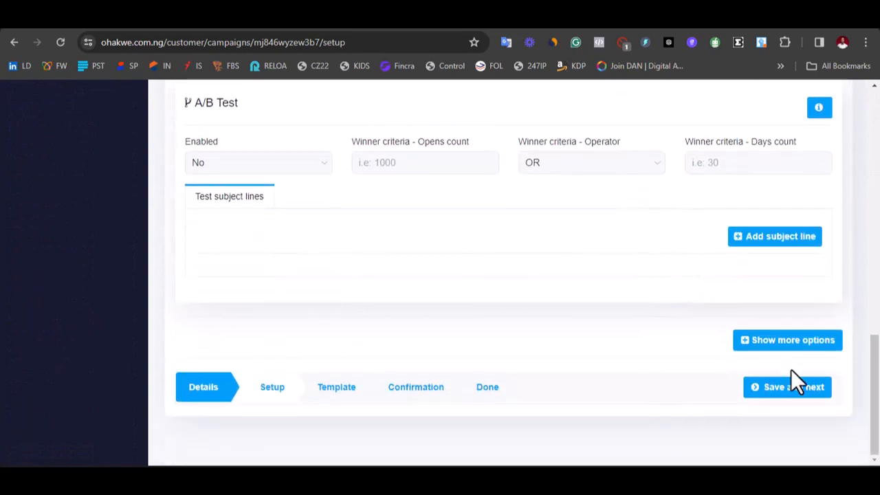
left_click(792, 391)
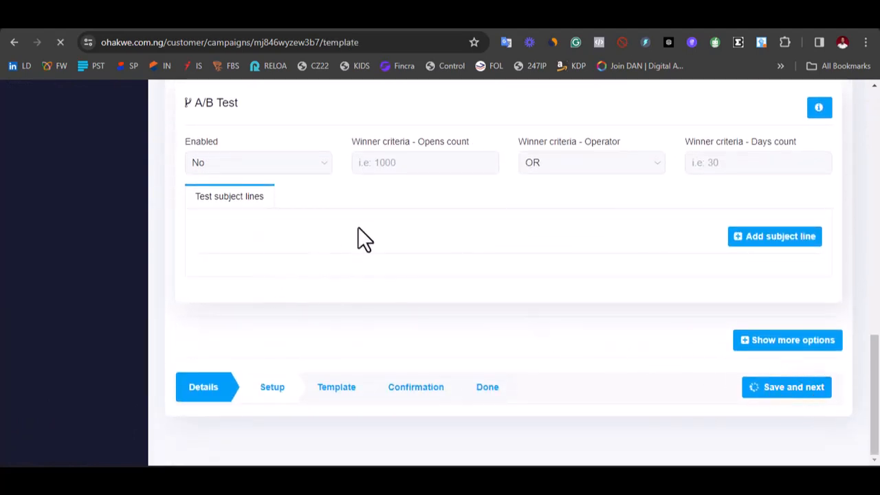
Open the saved-template list for the campaign, then cancel it
scroll(337, 248, "down", 3)
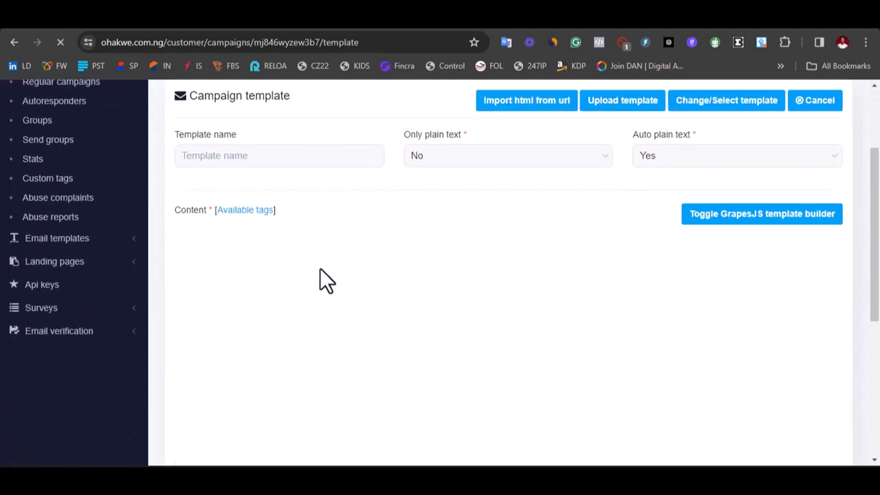
scroll(441, 246, "down", 1)
scroll(442, 249, "up", 3)
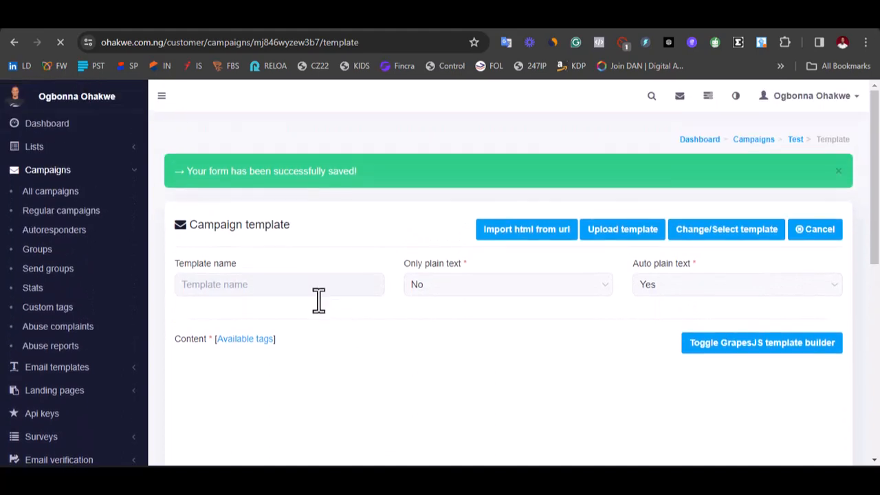
scroll(400, 271, "down", 1)
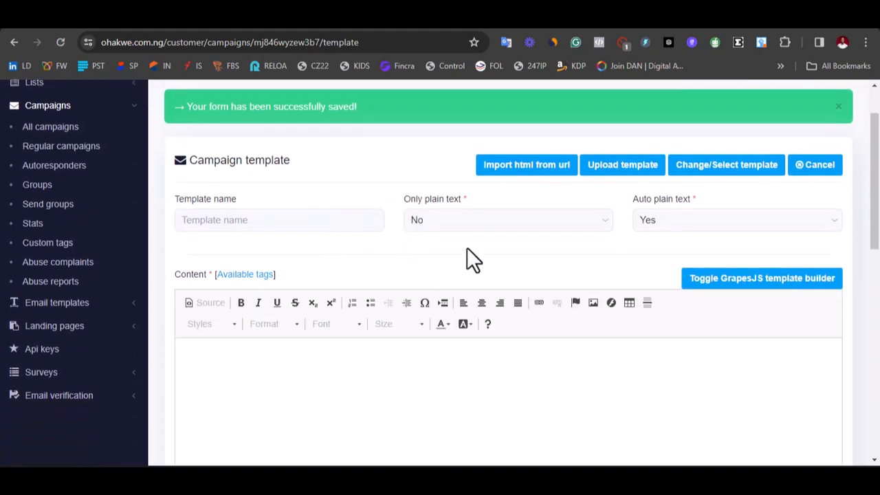
left_click(712, 166)
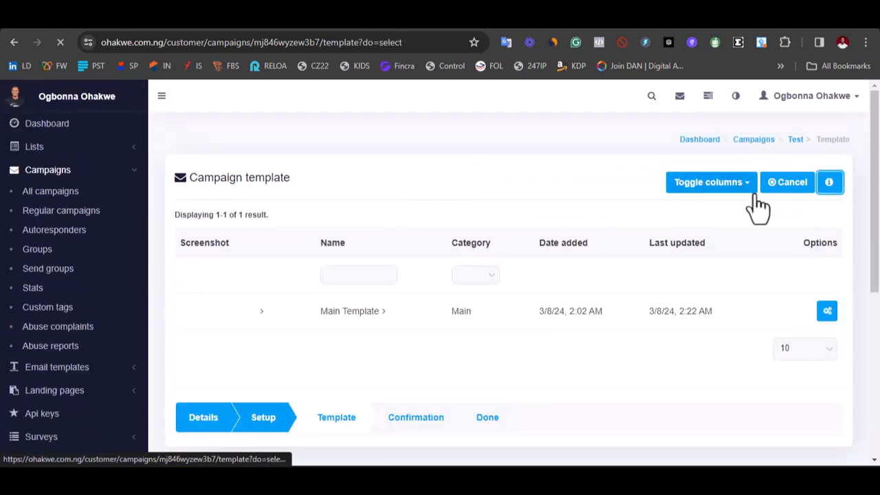
left_click(791, 182)
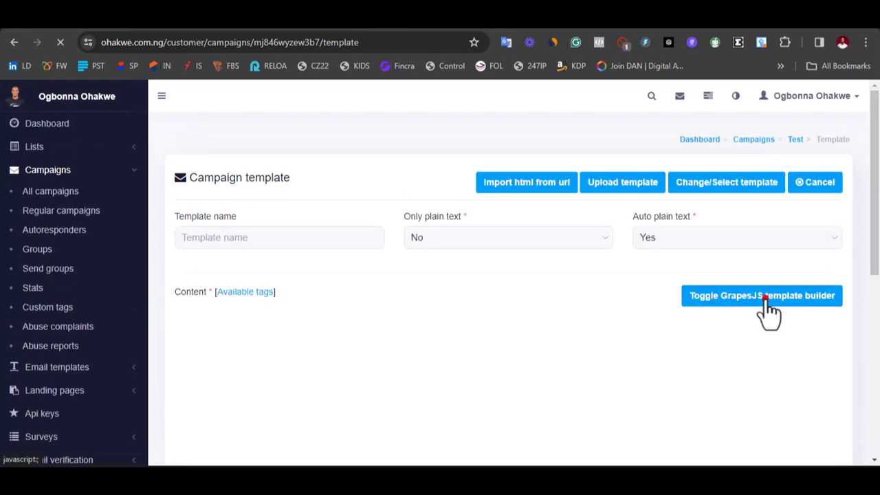
Switch on the GrapesJS builder and add a one-column 1 Section block
left_click(765, 297)
scroll(621, 310, "down", 3)
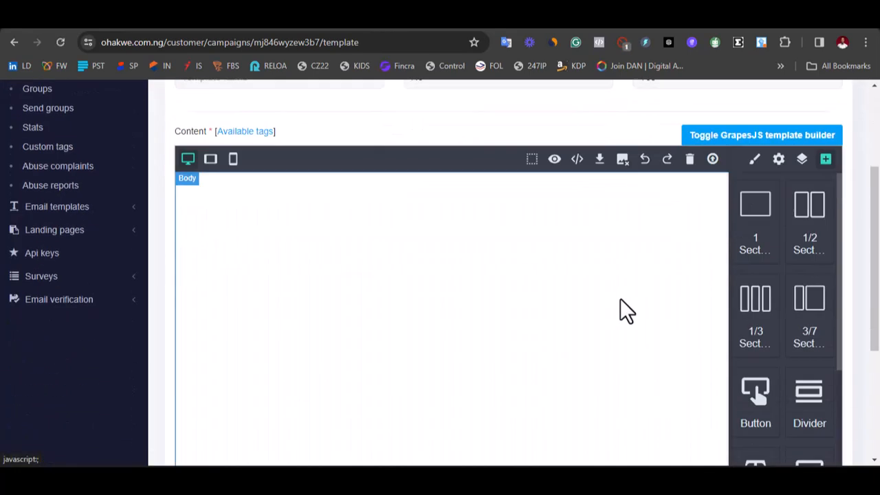
left_click_drag(770, 183, 702, 217)
left_click(605, 314)
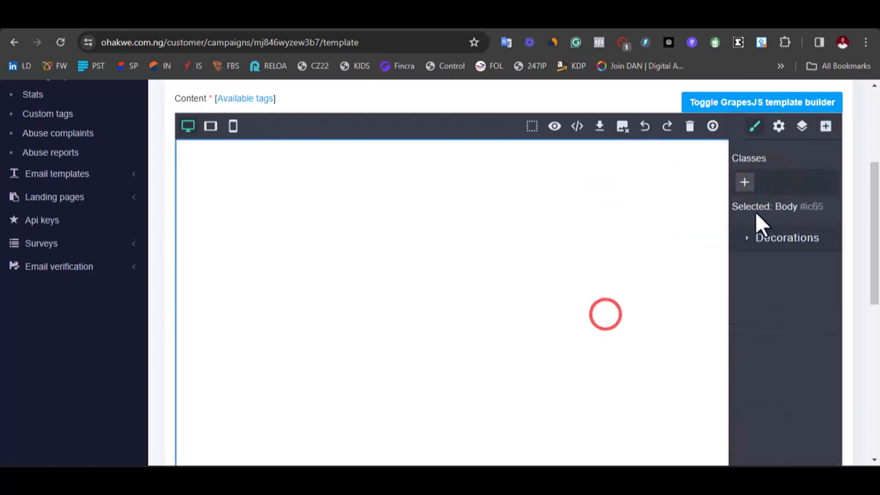
scroll(757, 179, "up", 2)
left_click(778, 254)
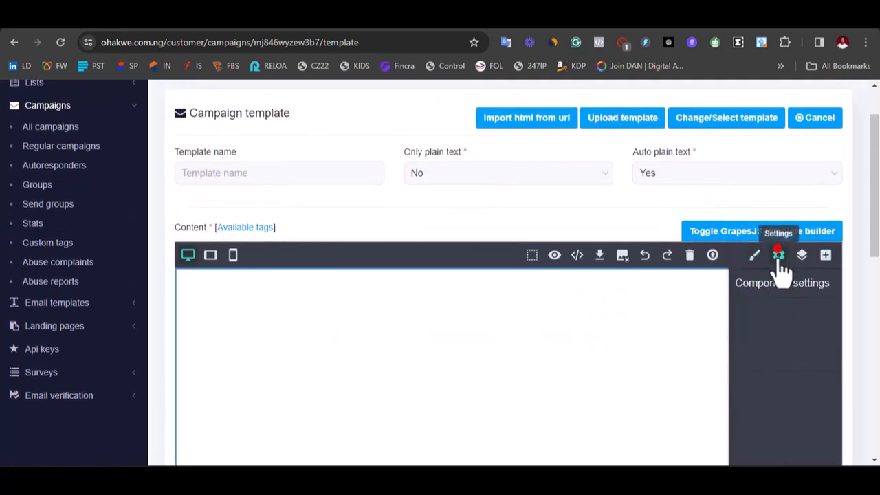
Reopen the saved-template selection and show the options for Main Template
scroll(618, 167, "up", 1)
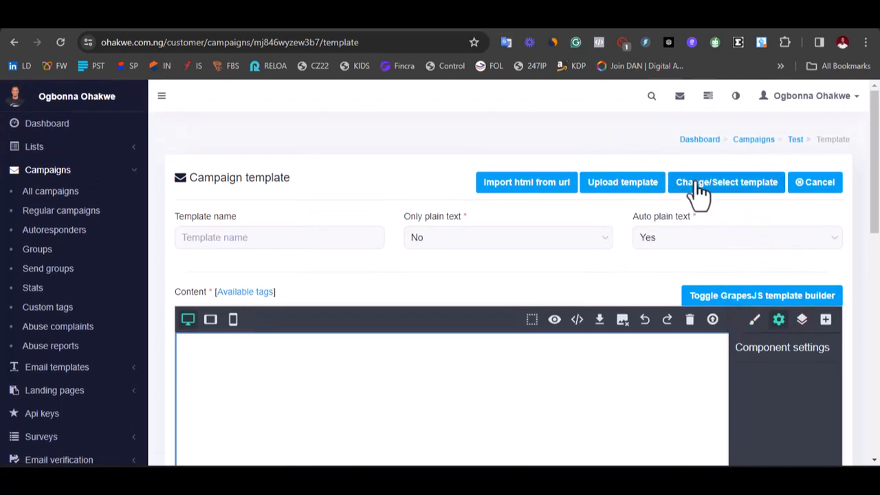
left_click(696, 185)
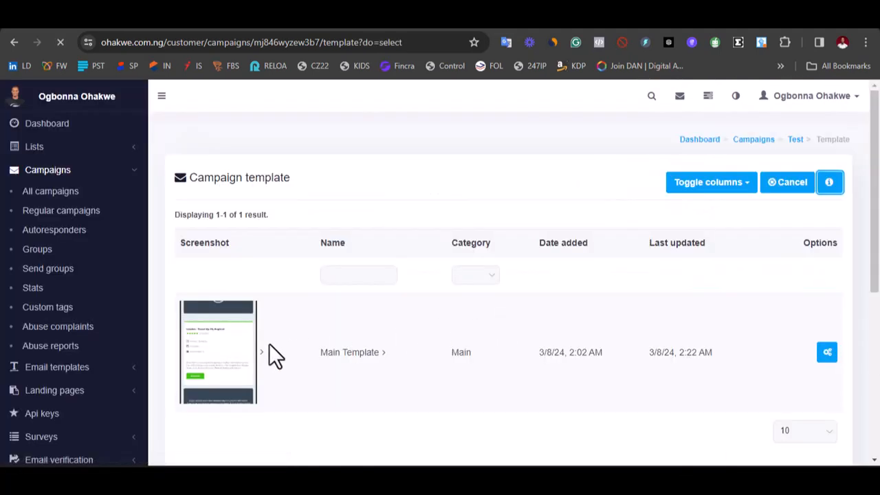
left_click(829, 352)
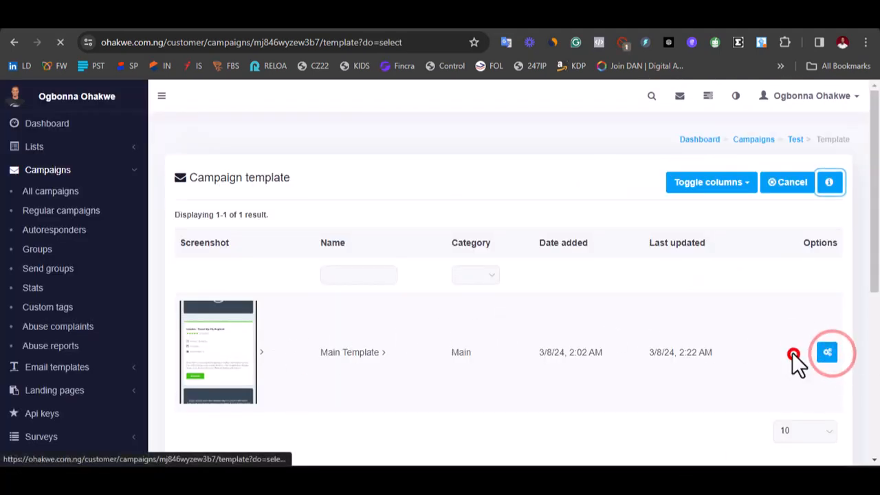
Load Main Template into the Test campaign's content
left_click(794, 352)
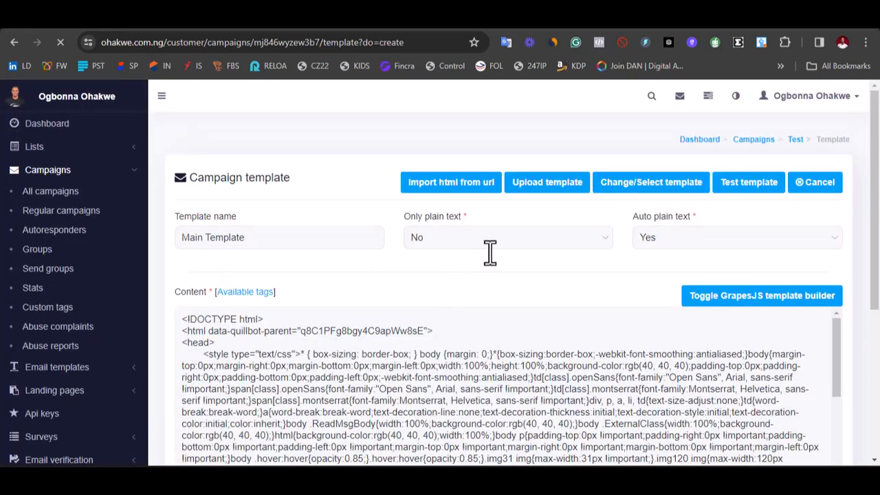
scroll(615, 282, "down", 1)
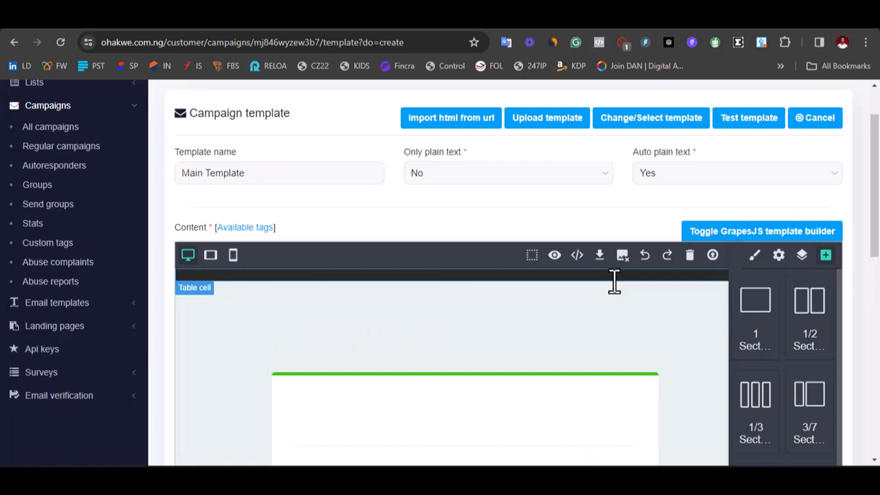
scroll(455, 268, "down", 3)
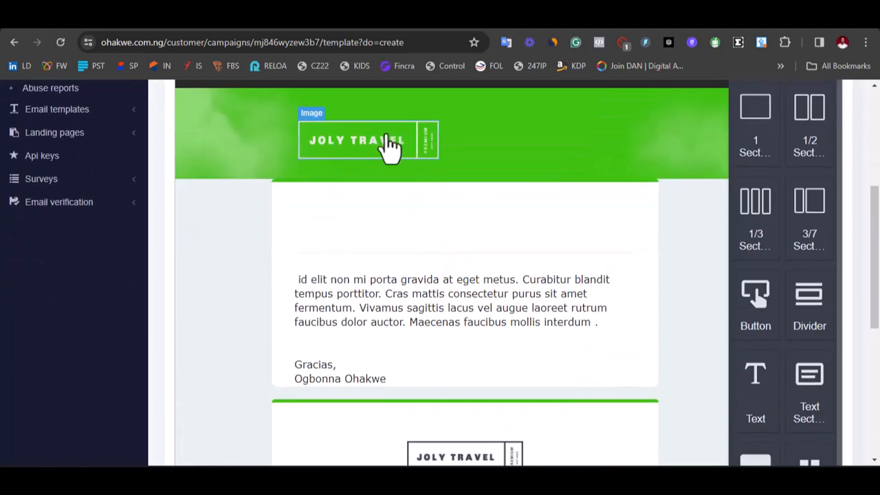
Delete the Joly Travel logo from the green header and review the template
left_click(415, 153)
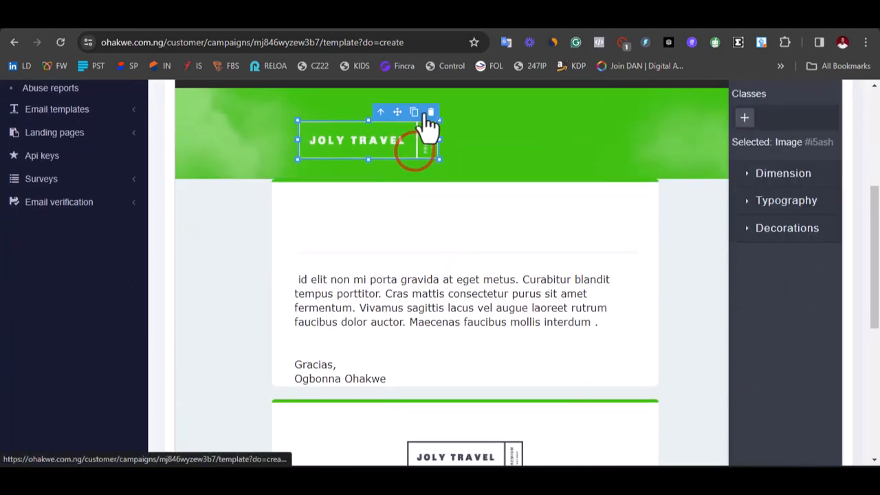
left_click(425, 112)
scroll(500, 282, "down", 2)
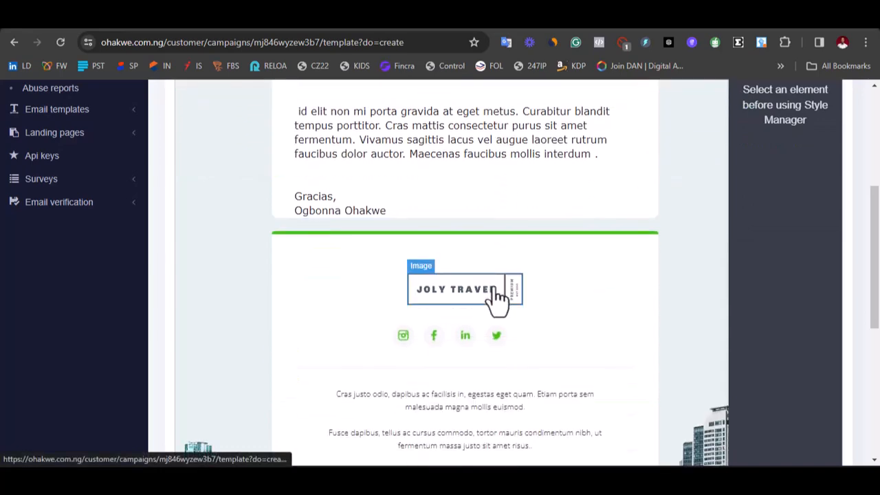
scroll(511, 355, "down", 5)
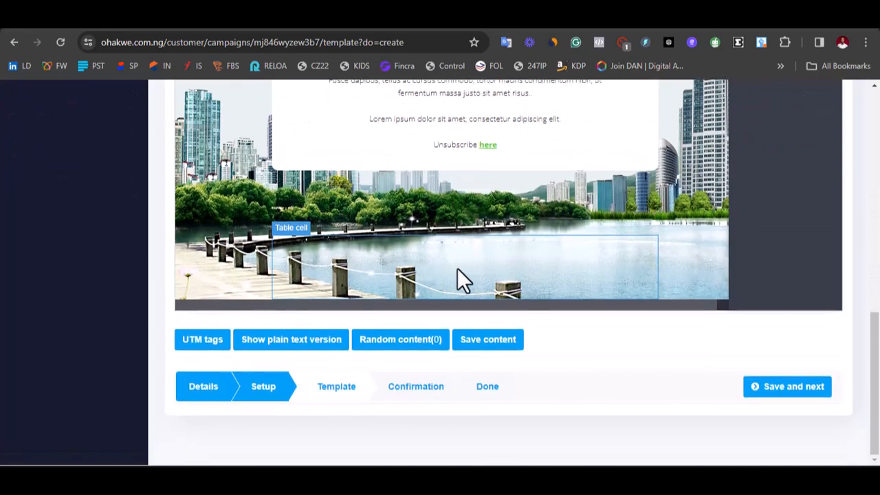
scroll(457, 268, "up", 5)
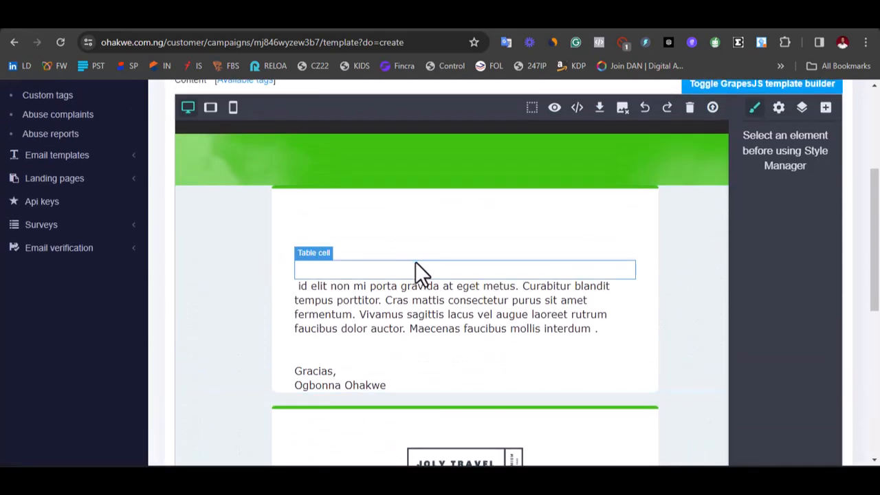
scroll(423, 271, "down", 1)
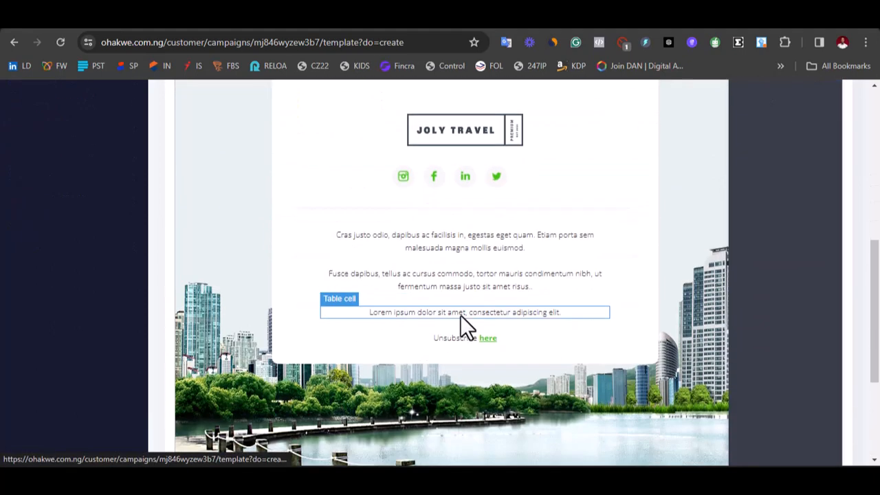
scroll(472, 337, "down", 3)
scroll(481, 220, "up", 10)
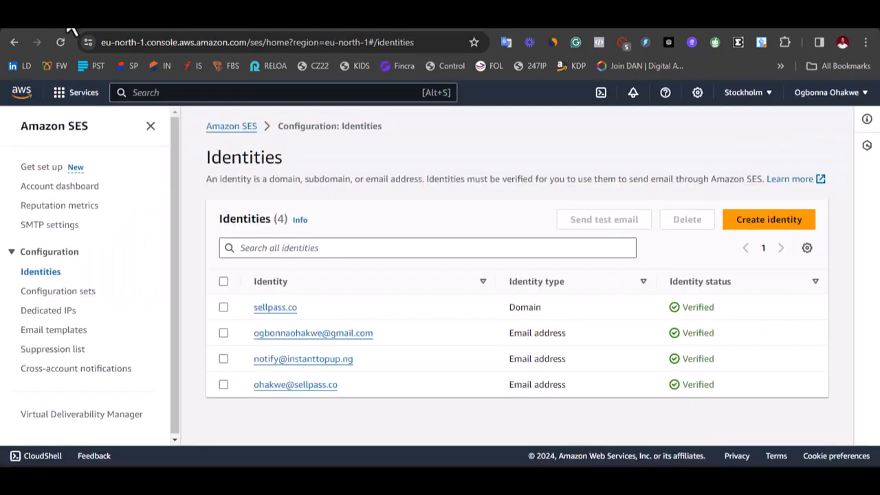
Check the SES Account dashboard limits of 50,000 per day and 14 per second, then return to MailWizz
left_click(52, 184)
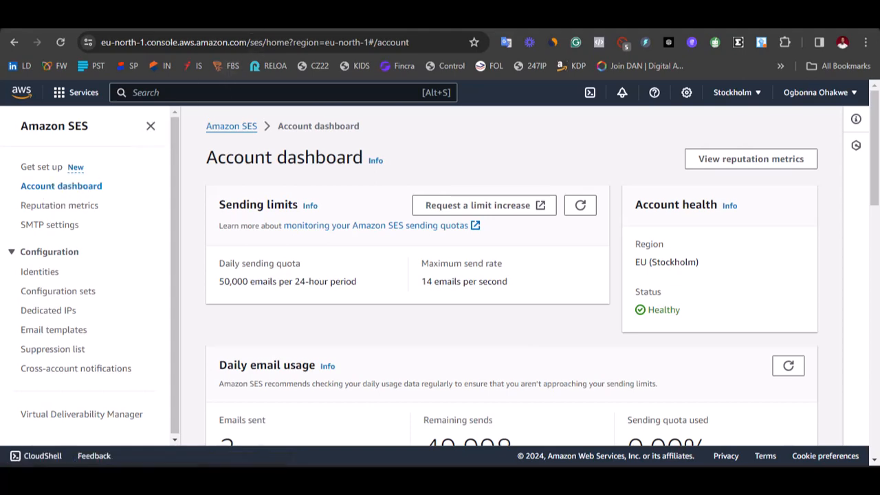
left_click(258, 19)
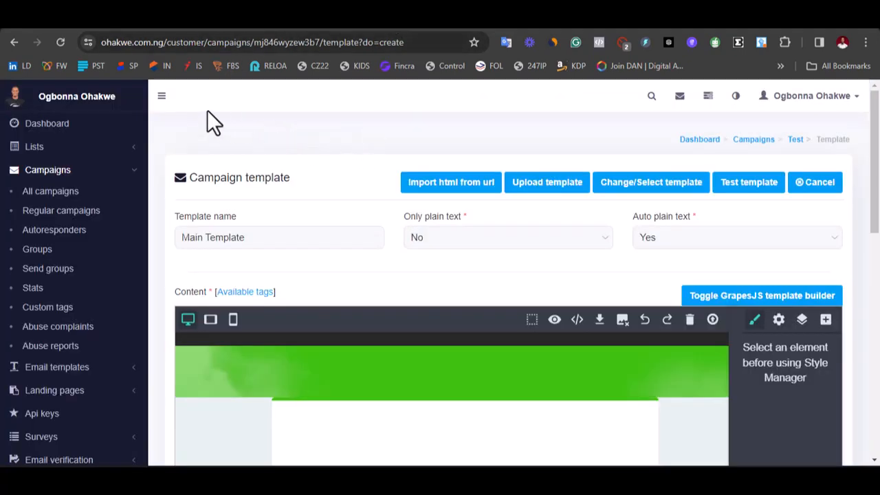
Move from the MailWizz editor through the Gemini chat to the Gmail tab
scroll(98, 364, "down", 3)
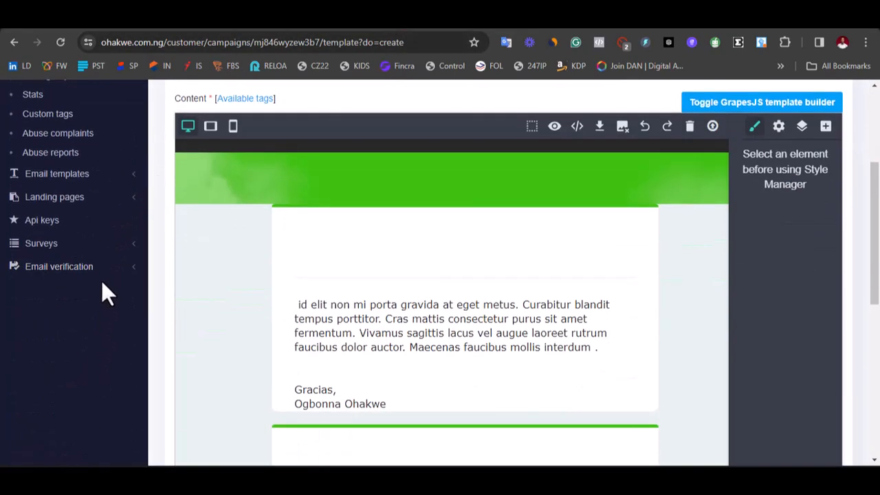
scroll(207, 148, "up", 3)
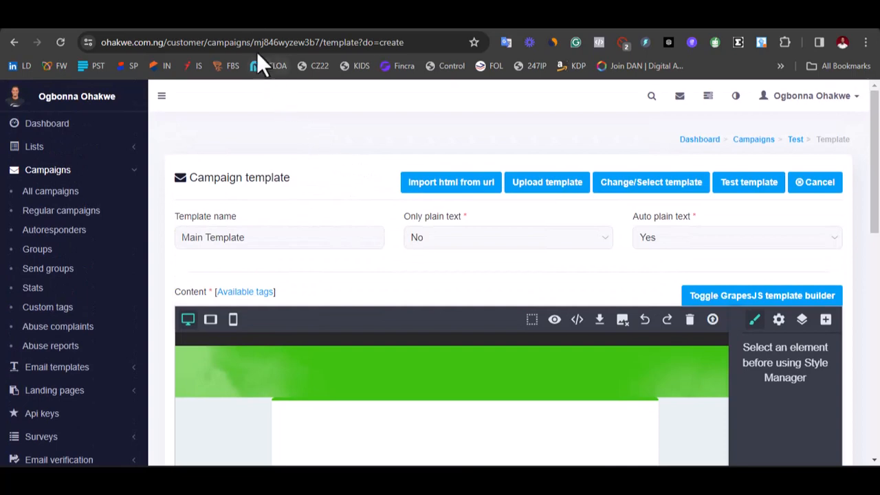
left_click(262, 28)
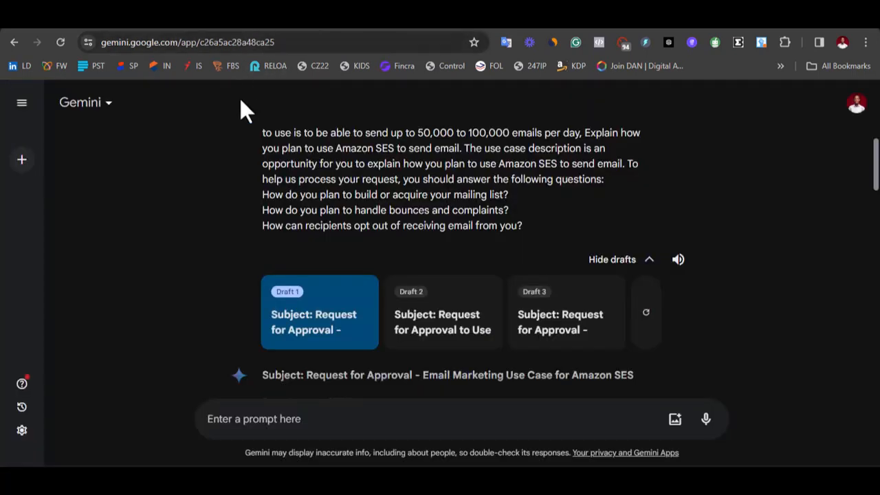
scroll(505, 183, "up", 1)
scroll(505, 183, "up", 1)
scroll(501, 180, "down", 3)
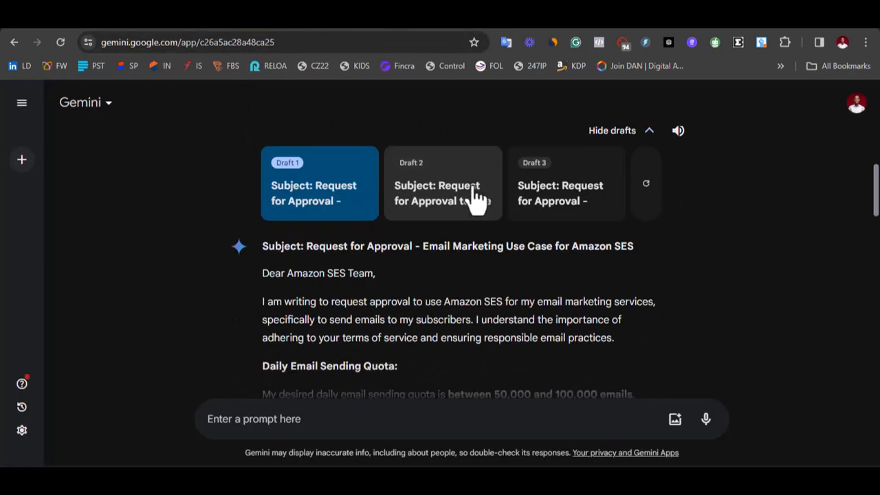
left_click(344, 28)
Open the SES Production Access thread, read the approval, and expand AWS's first message
left_click(84, 103)
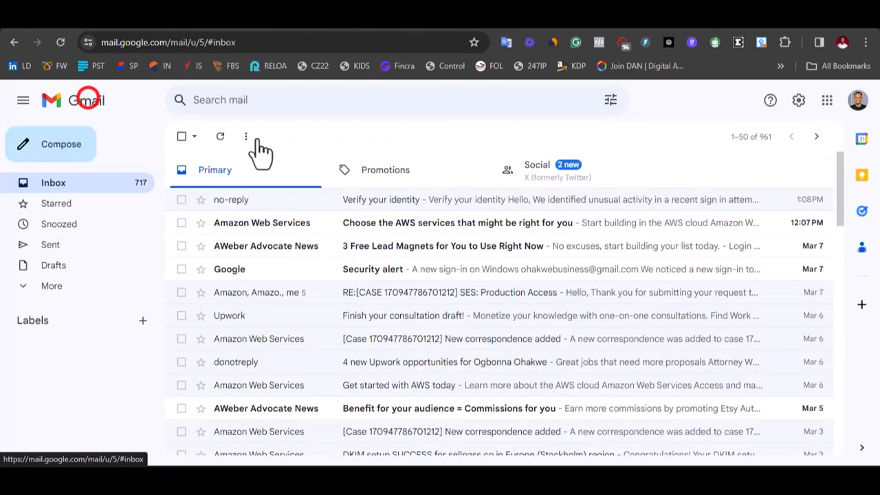
left_click(413, 301)
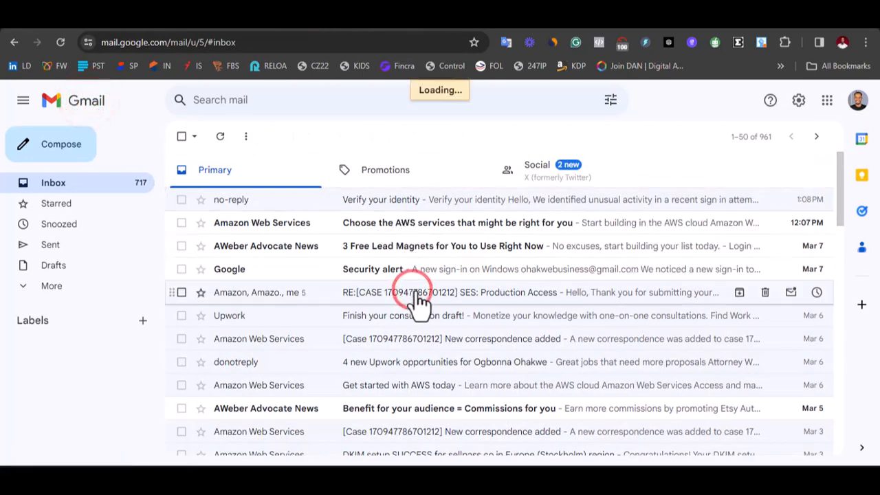
scroll(428, 285, "down", 1)
scroll(430, 275, "up", 1)
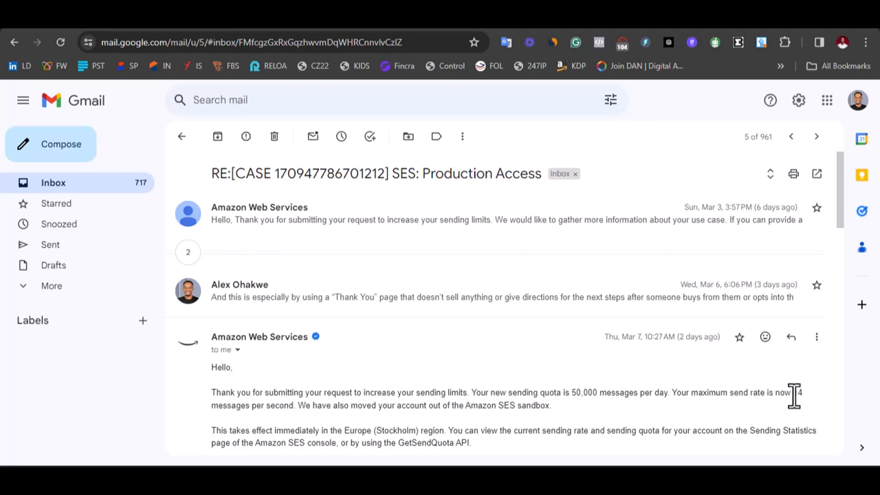
scroll(338, 412, "down", 1)
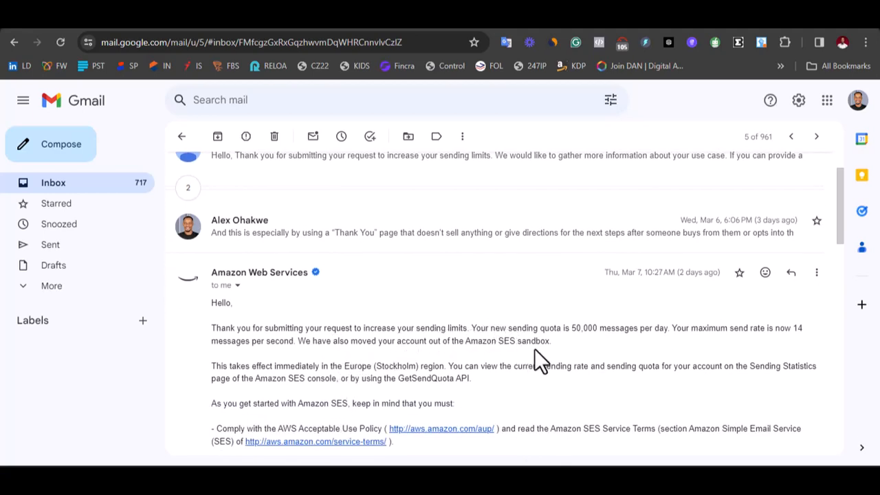
scroll(533, 351, "down", 15)
scroll(508, 344, "down", 1)
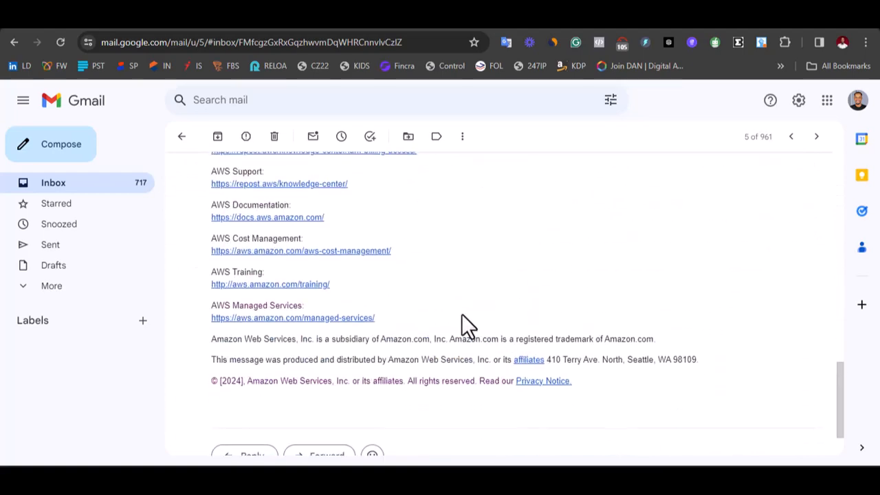
scroll(462, 318, "up", 18)
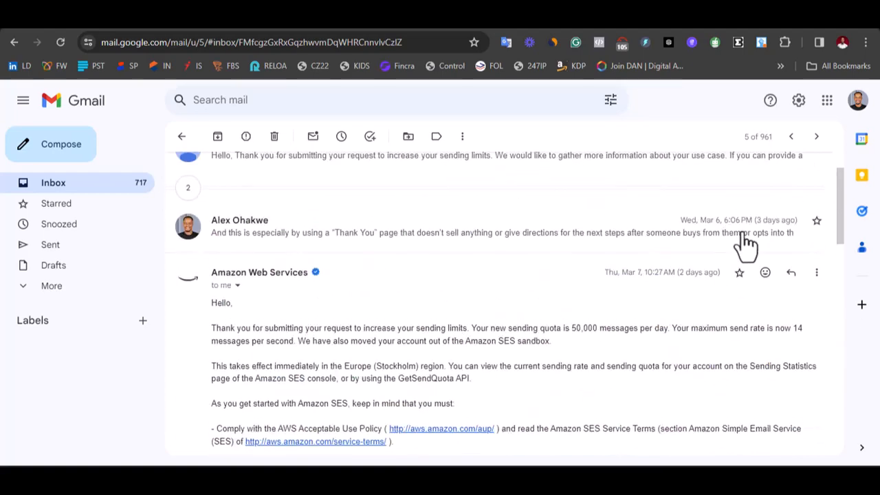
scroll(278, 251, "up", 1)
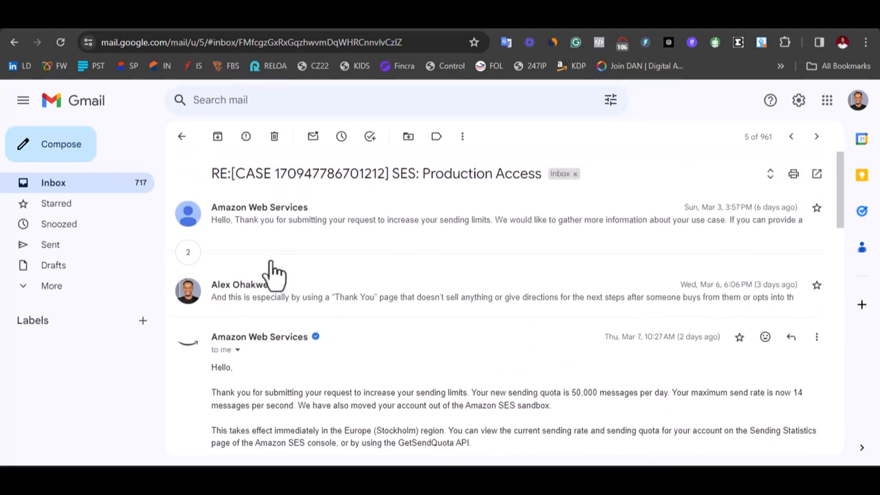
left_click(280, 227)
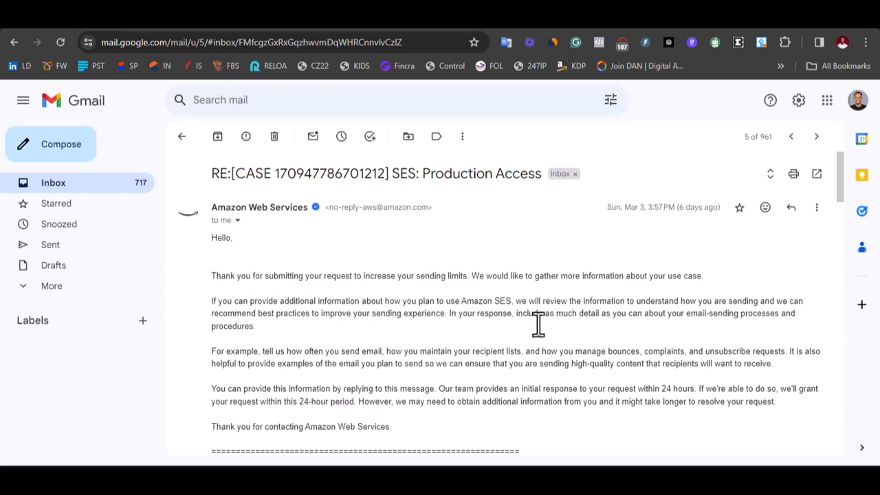
left_click_drag(210, 351, 785, 363)
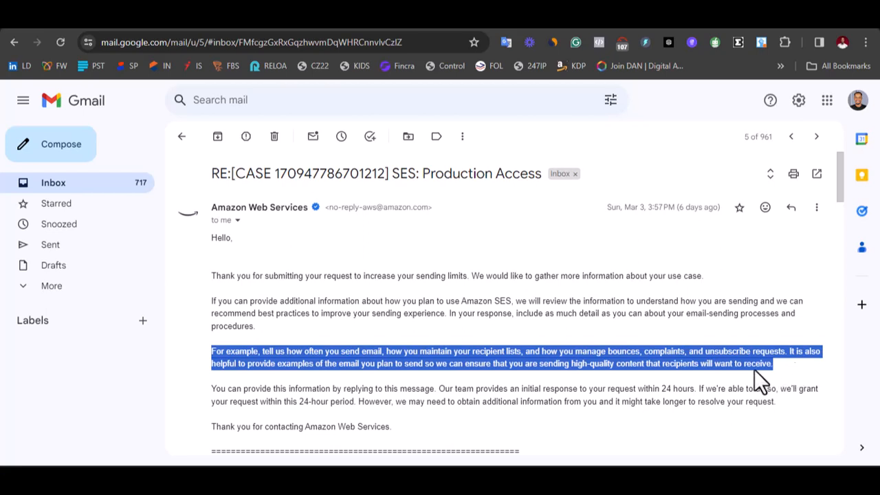
left_click(697, 359)
left_click_drag(643, 363, 465, 364)
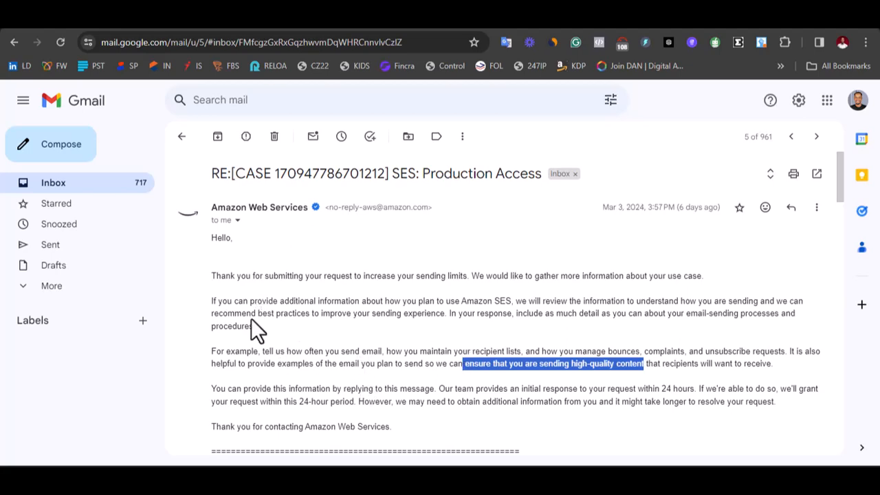
scroll(258, 319, "down", 2)
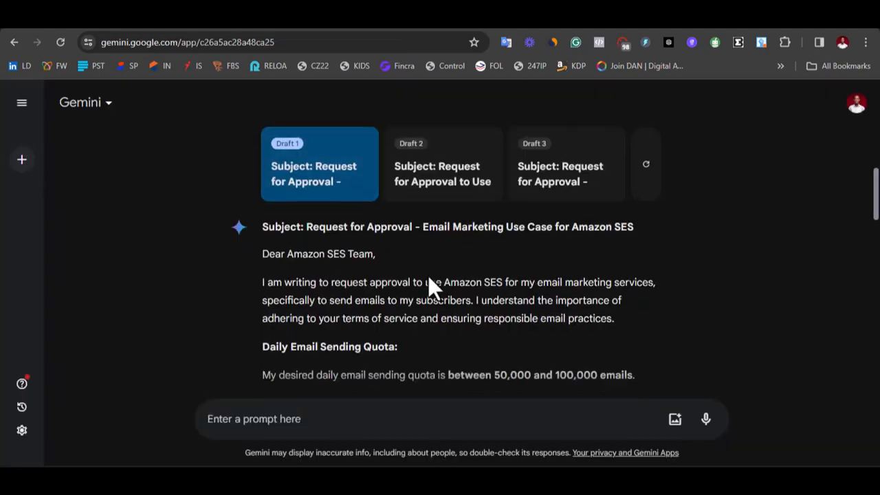
scroll(440, 268, "down", 10)
scroll(440, 275, "down", 2)
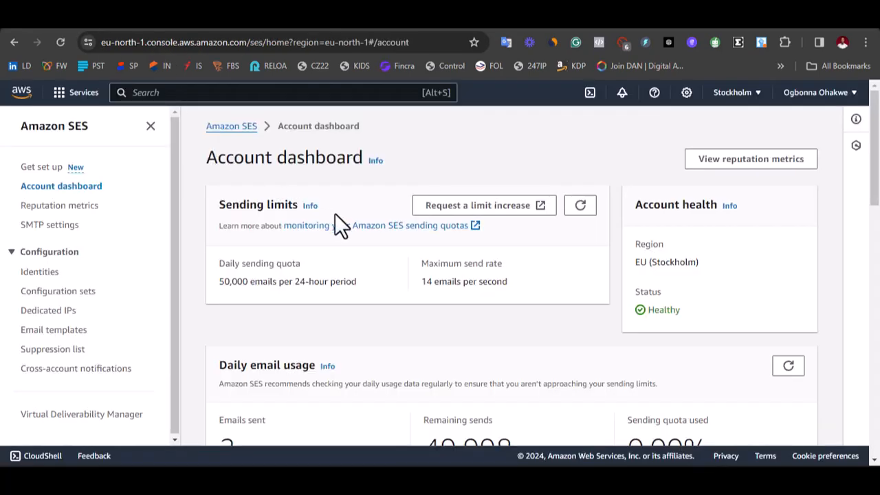
Expand the use-case reply to the Amazon SES team and read its email sending processes section
left_click(334, 12)
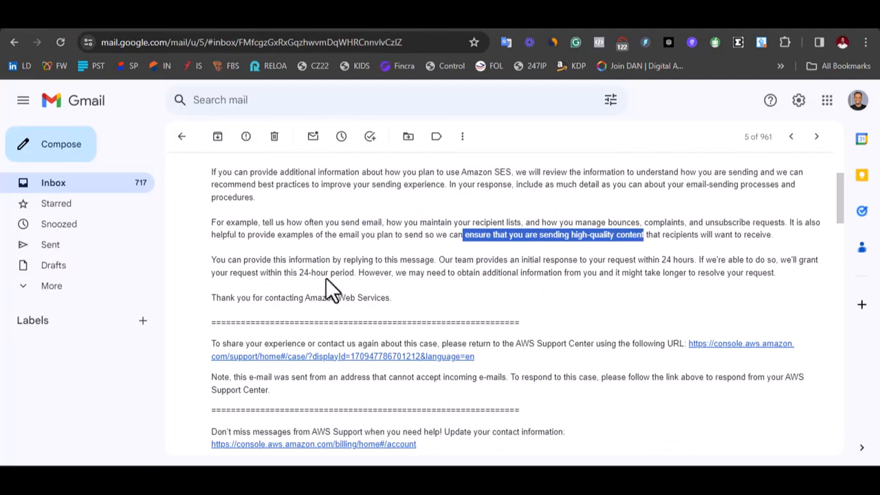
scroll(332, 289, "down", 10)
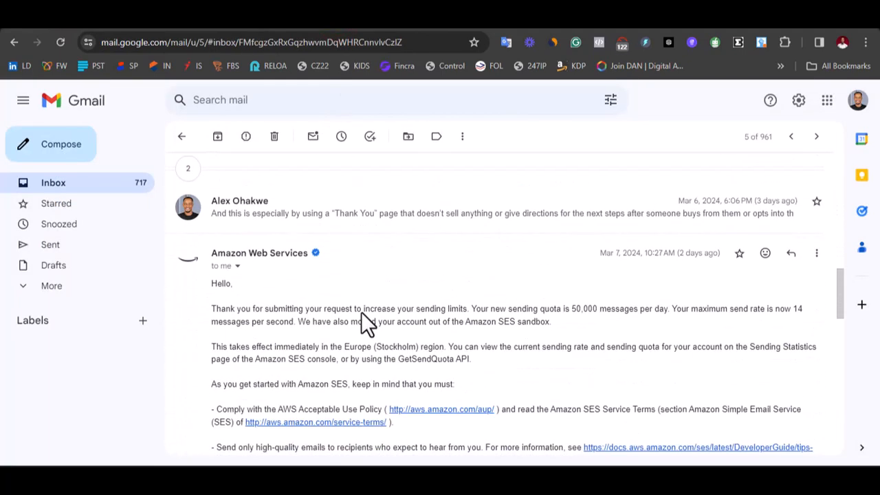
left_click(265, 227)
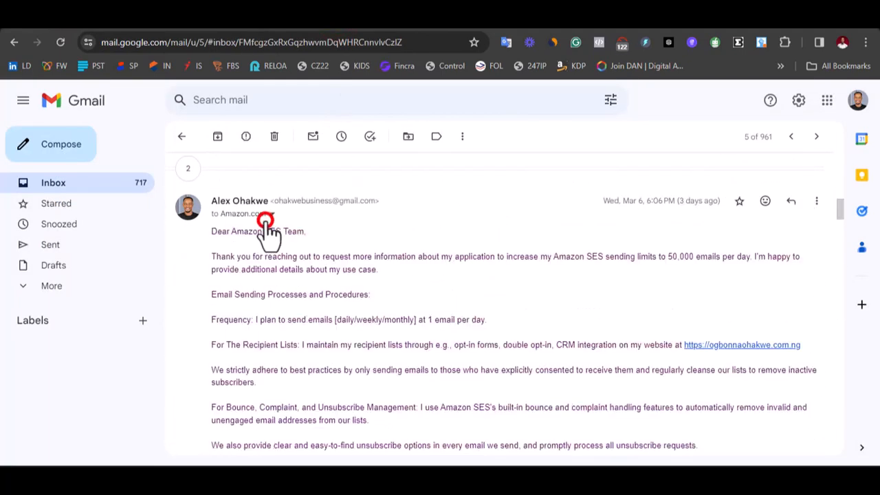
scroll(261, 289, "down", 3)
scroll(268, 278, "up", 3)
left_click_drag(213, 301, 349, 294)
left_click(349, 295)
Check the website link in the reply, then read the rest through to the signature
left_click(713, 348)
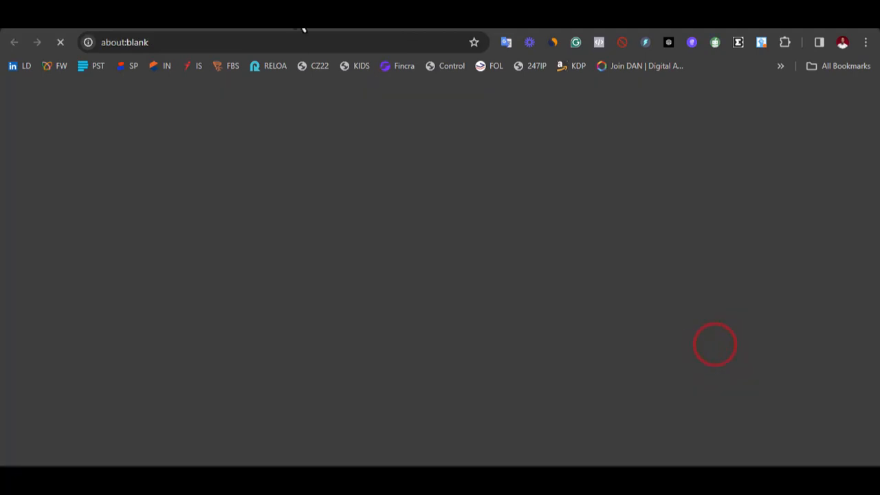
left_click(302, 30)
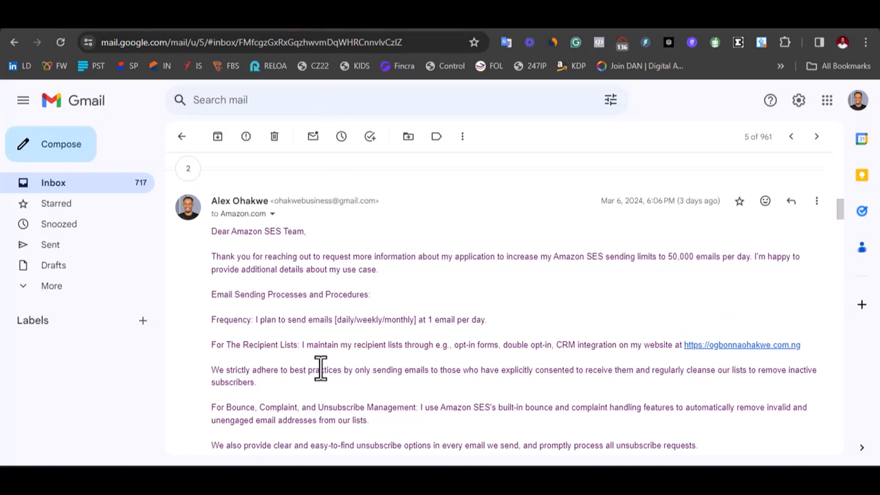
scroll(334, 361, "down", 2)
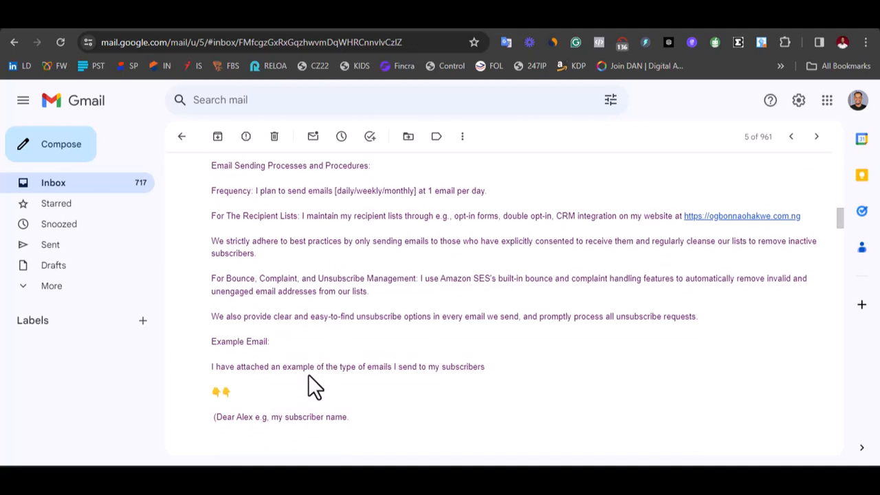
scroll(308, 376, "down", 10)
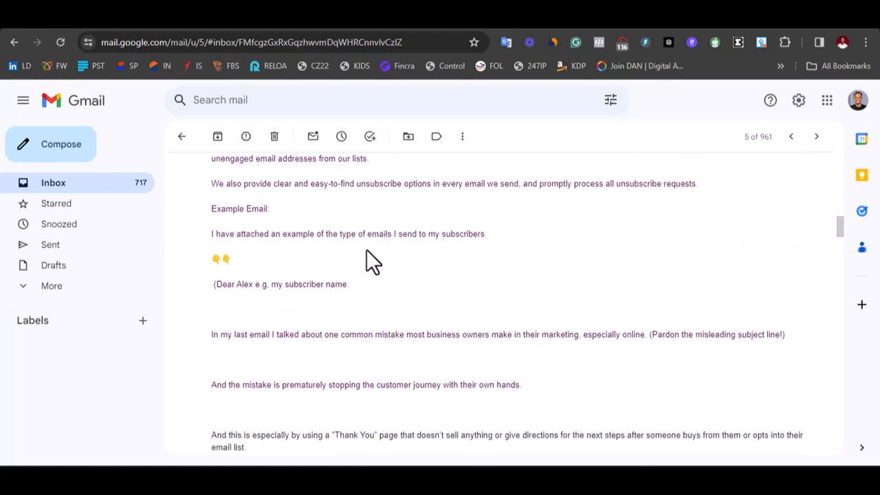
scroll(368, 247, "down", 10)
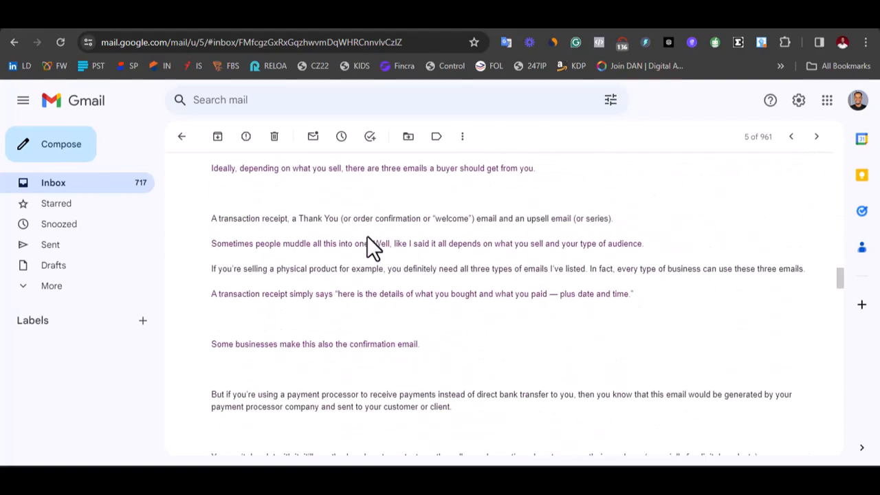
scroll(358, 234, "down", 5)
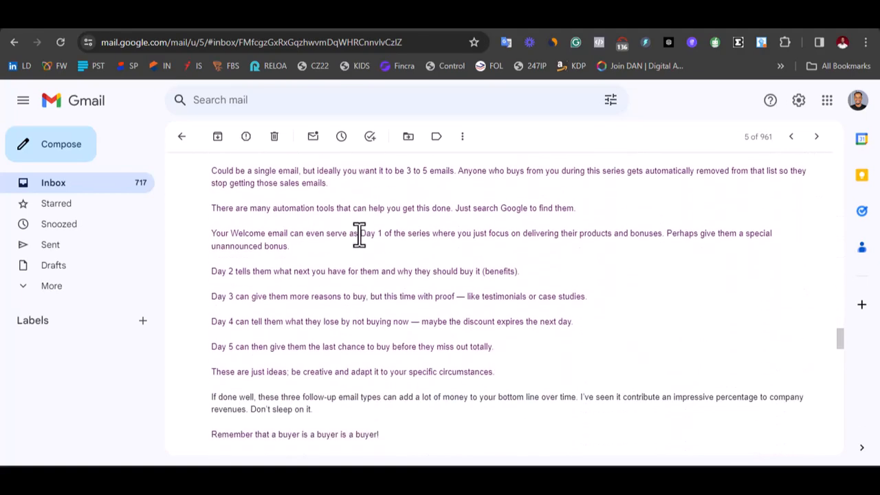
scroll(295, 249, "up", 1)
scroll(289, 268, "down", 4)
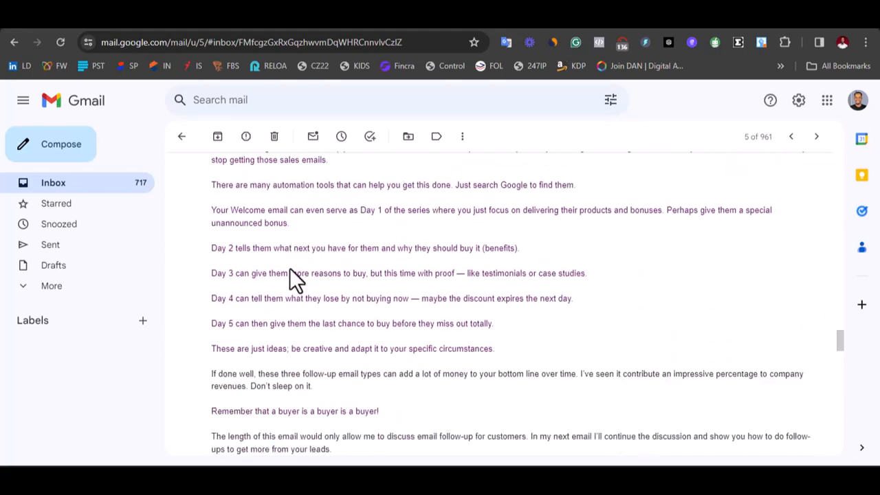
mouse_move(204, 253)
left_mouse_down()
mouse_move(215, 246)
mouse_move(208, 240)
mouse_move(293, 249)
left_mouse_up()
left_click(238, 256)
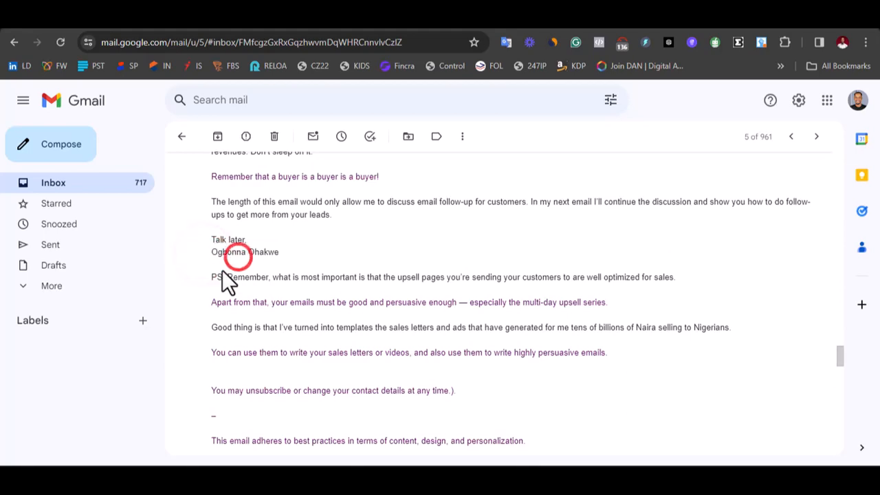
scroll(223, 270, "down", 5)
scroll(247, 228, "down", 1)
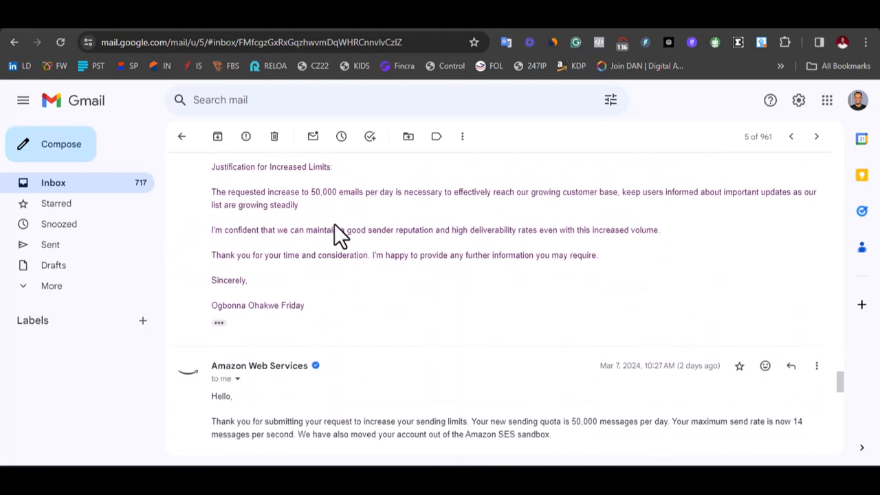
Review AWS's 50,000-messages-per-day approval in Gmail, then show the SES account dashboard
left_click(231, 28)
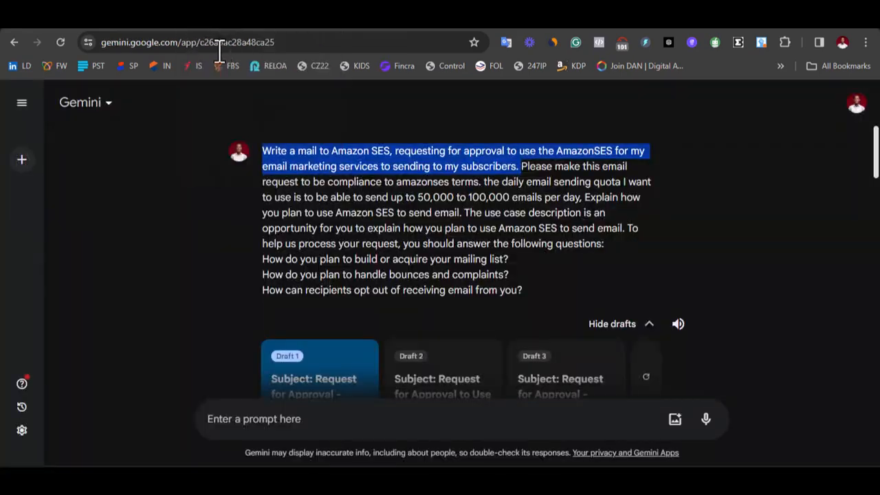
left_click(87, 29)
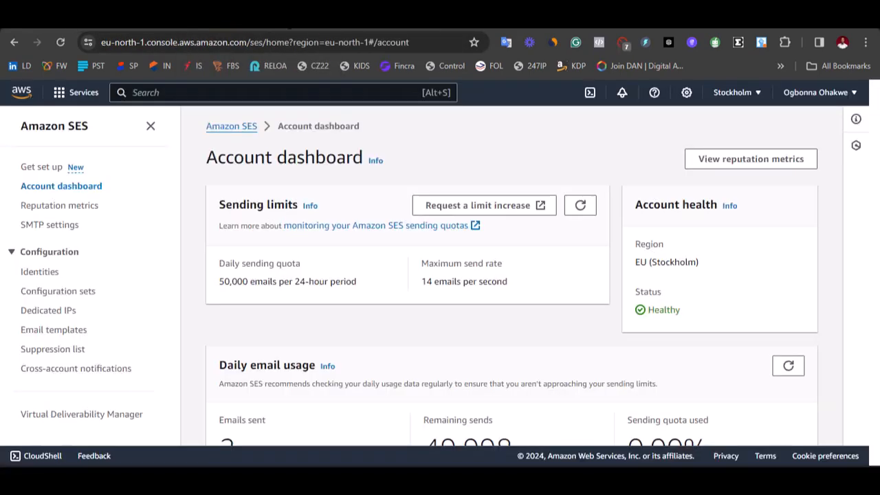
left_click(290, 29)
scroll(369, 261, "down", 3)
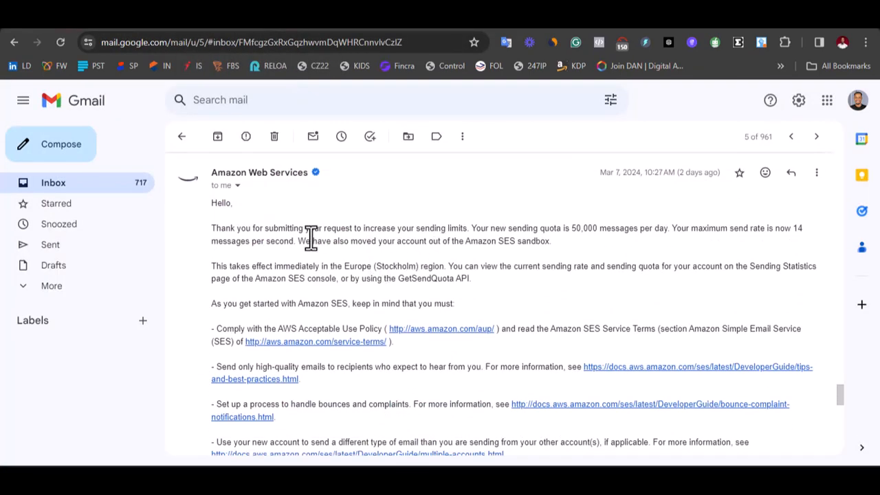
scroll(635, 251, "up", 15)
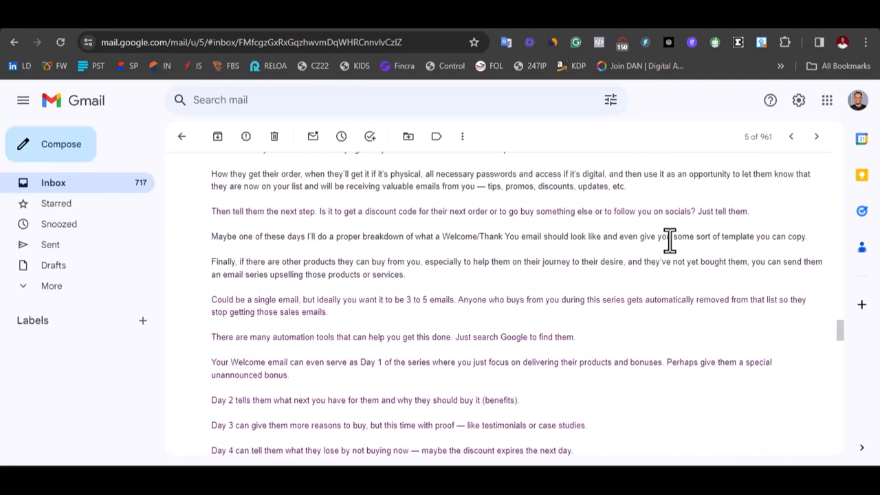
scroll(669, 252, "up", 15)
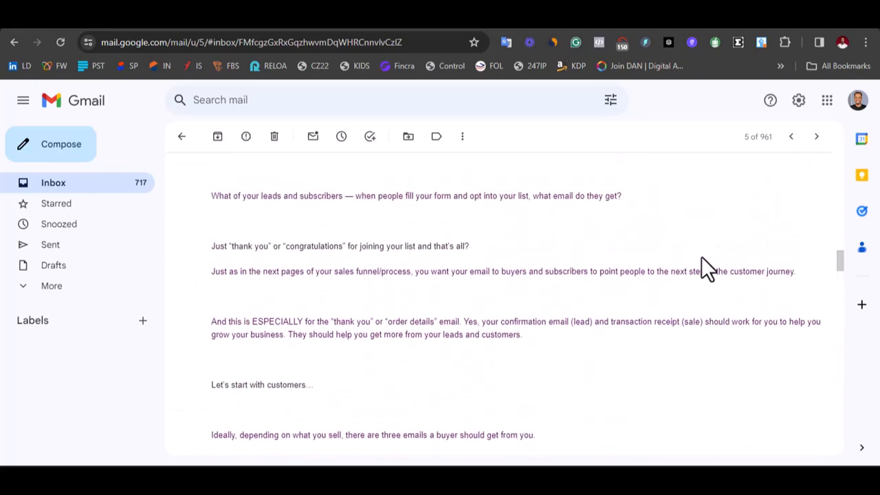
scroll(710, 262, "up", 12)
scroll(709, 262, "down", 5)
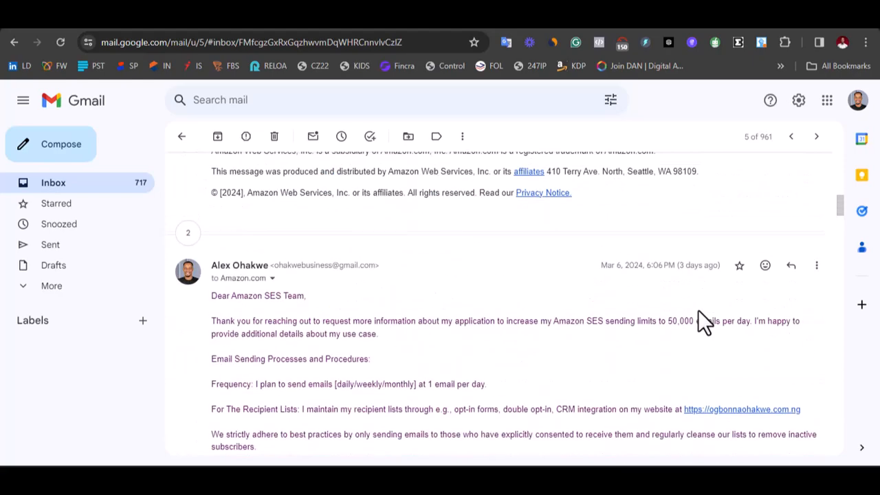
scroll(688, 283, "down", 15)
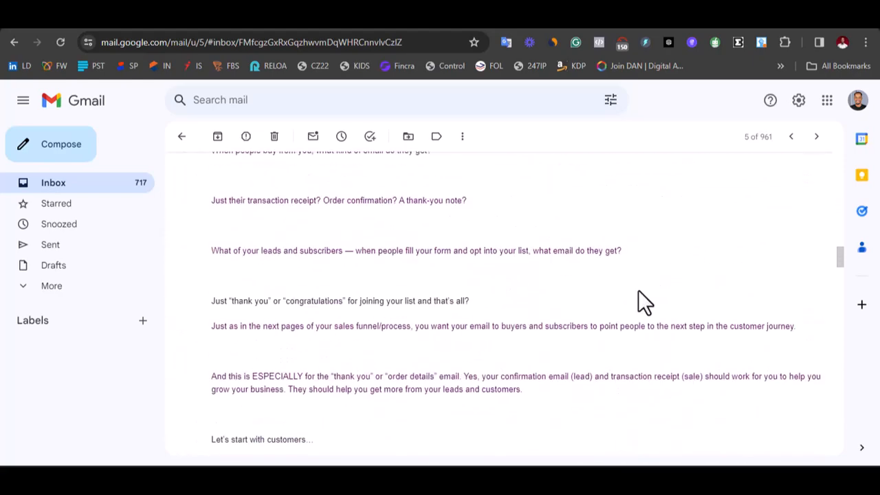
scroll(634, 288, "down", 20)
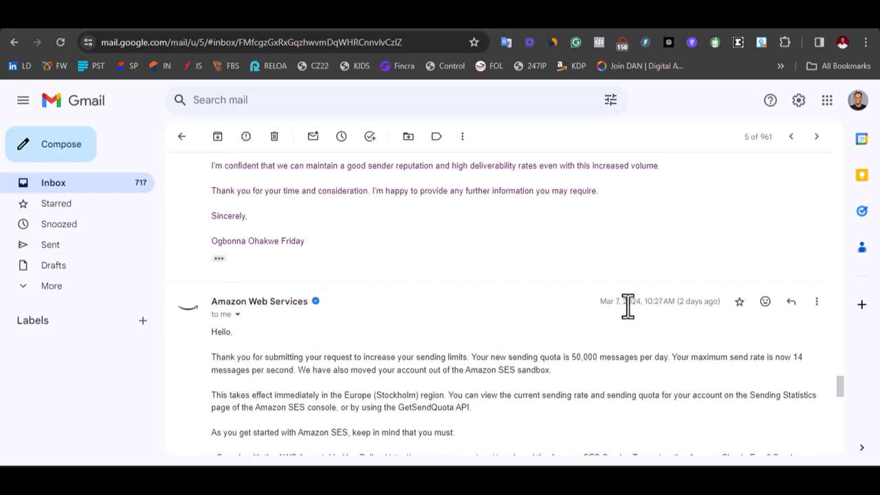
scroll(623, 307, "up", 4)
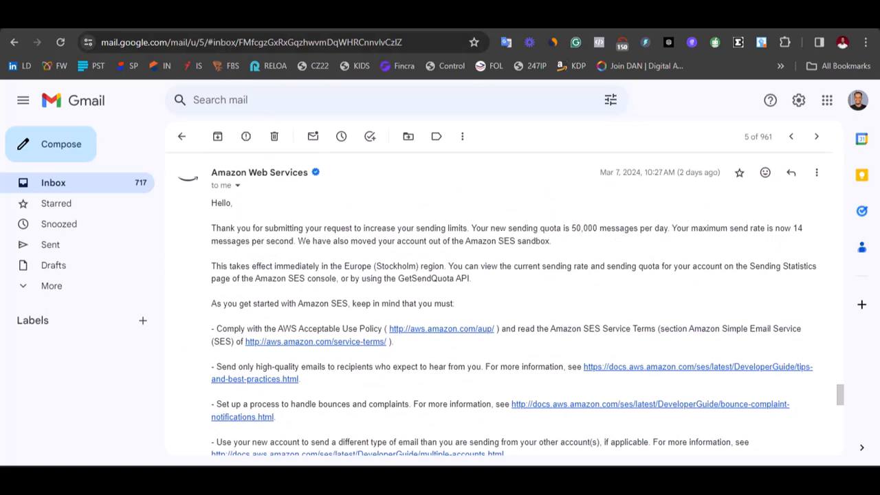
left_click(72, 15)
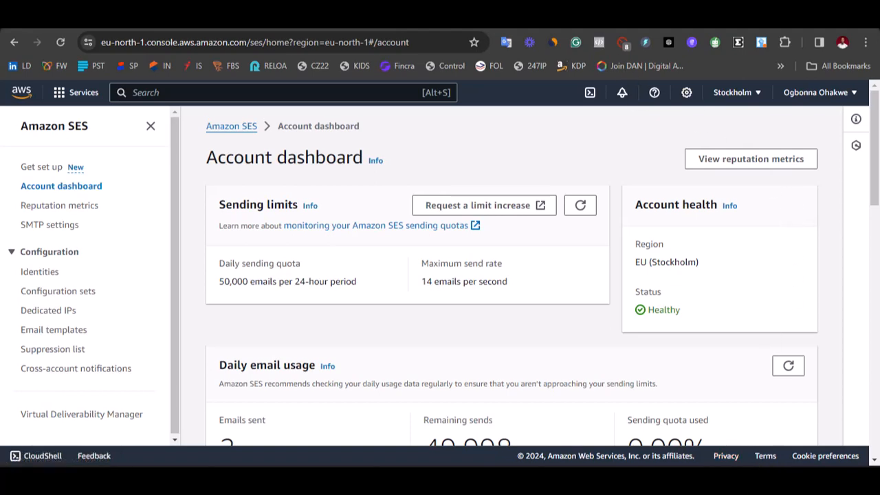
left_click(592, 18)
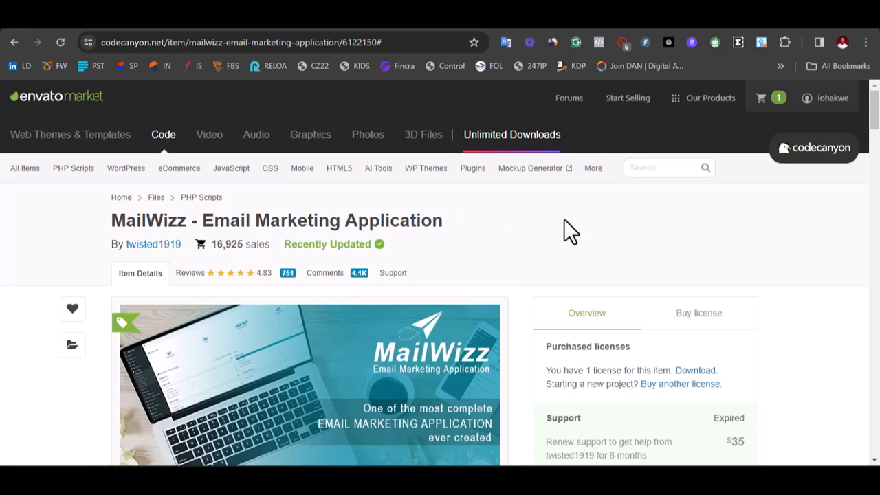
left_click(50, 29)
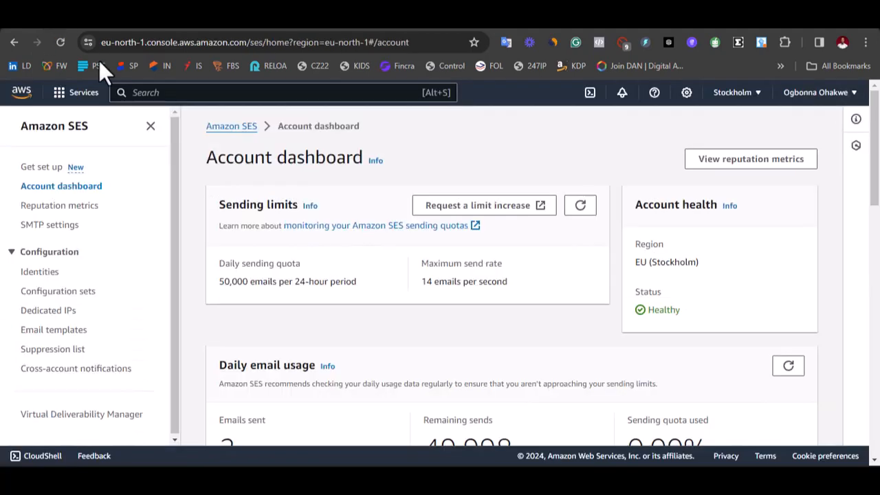